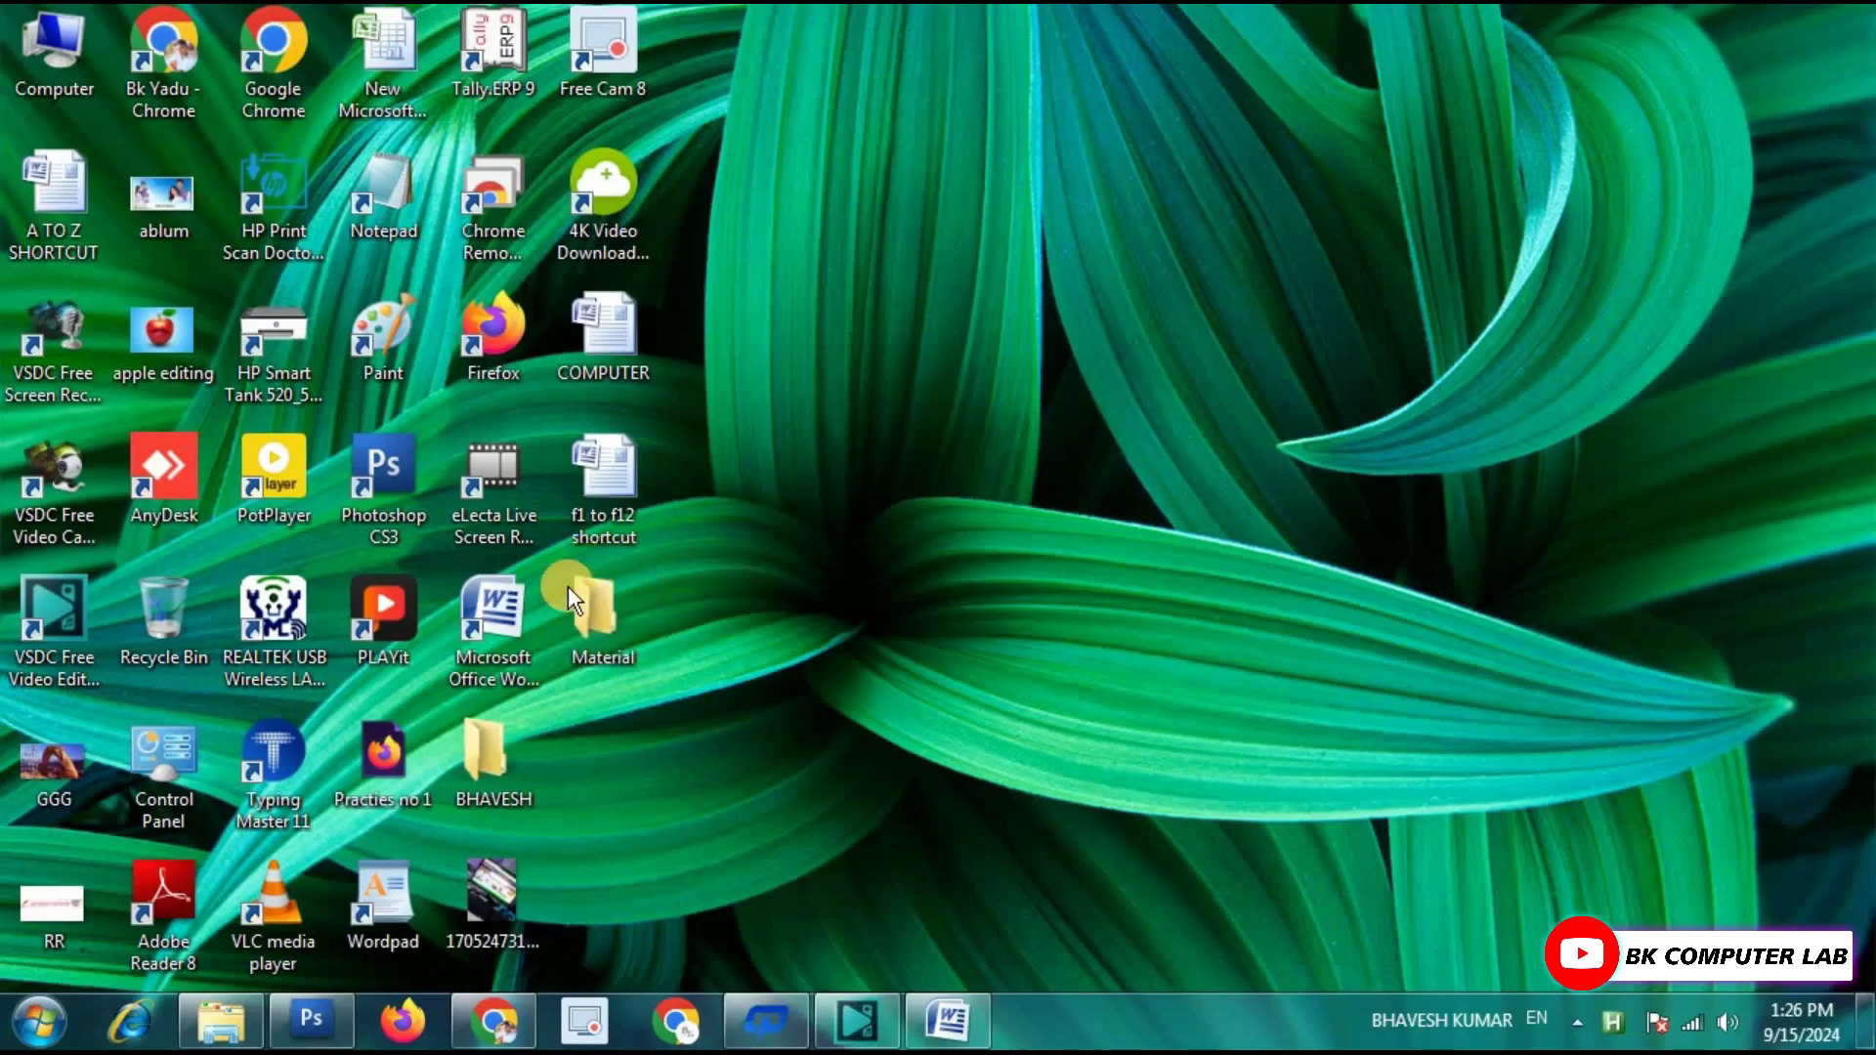
Change the Material folder's icon to the green tree icon through its Properties' Customize settings.
mouse_move(635, 684)
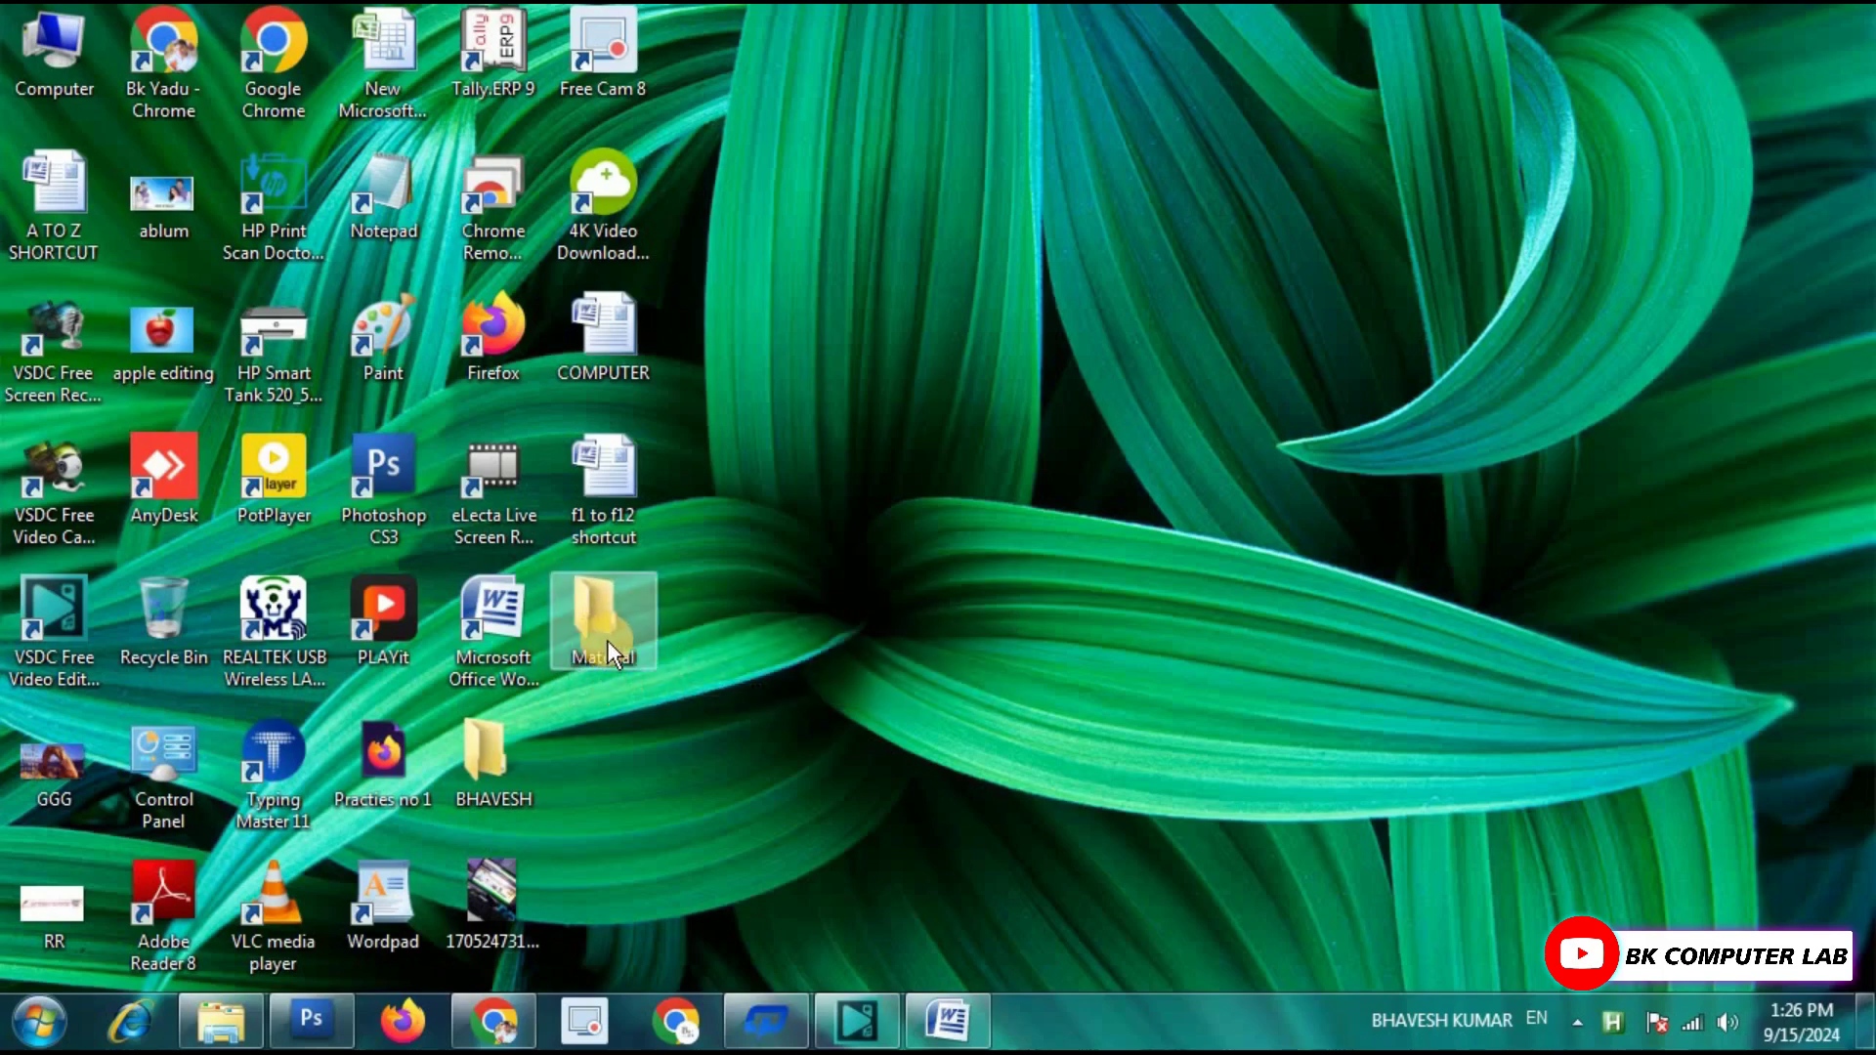
mouse_move(607, 642)
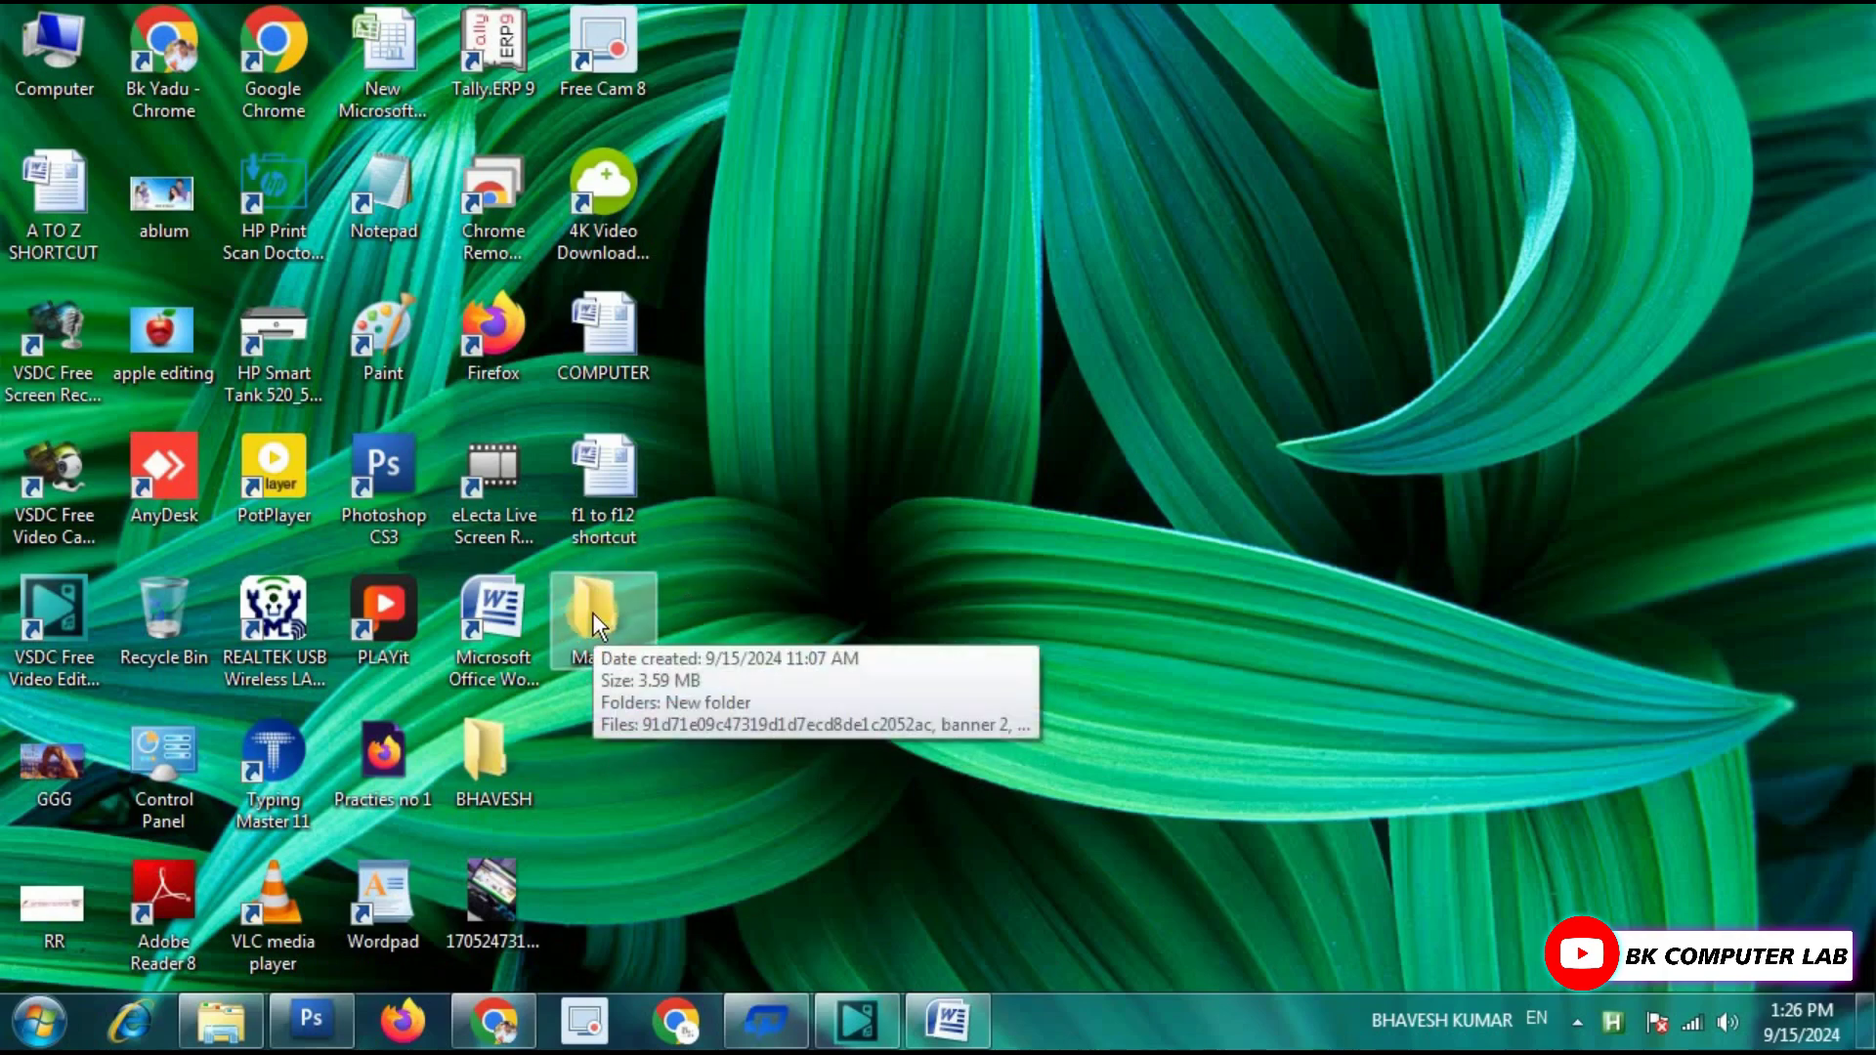
right_click(592, 612)
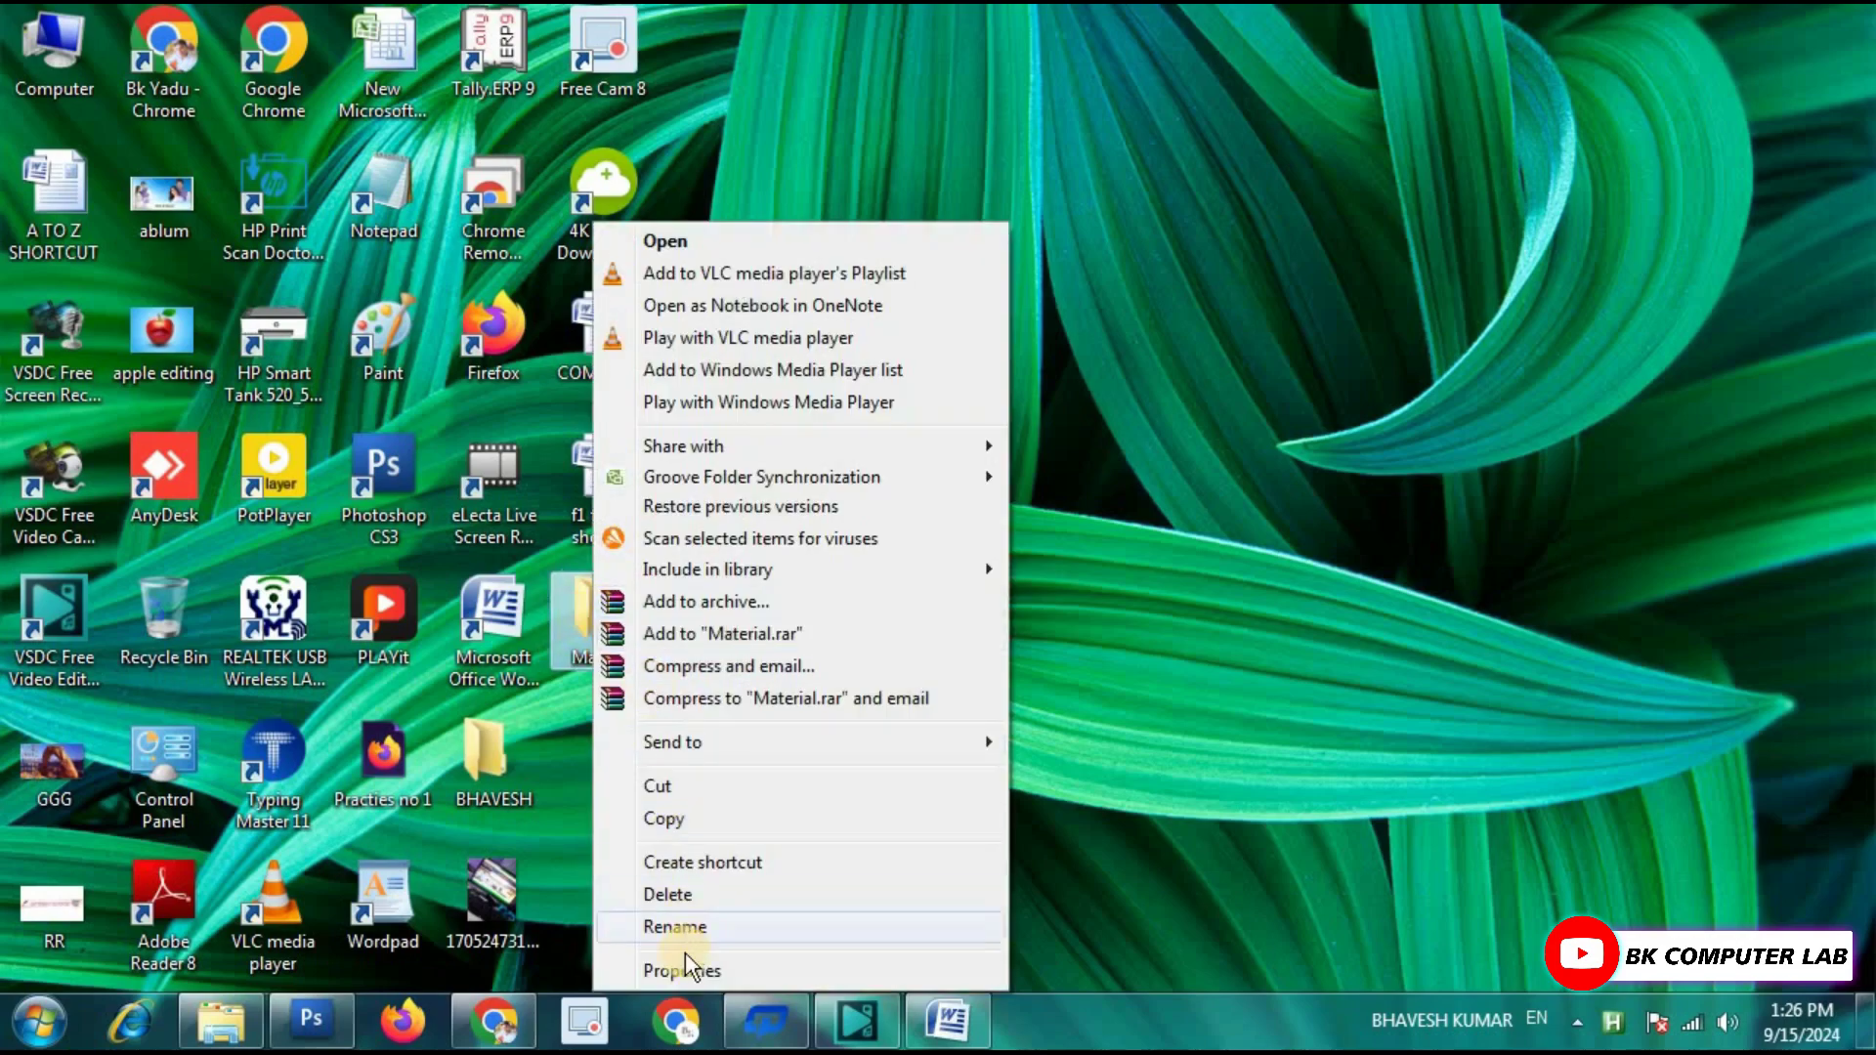
click(706, 970)
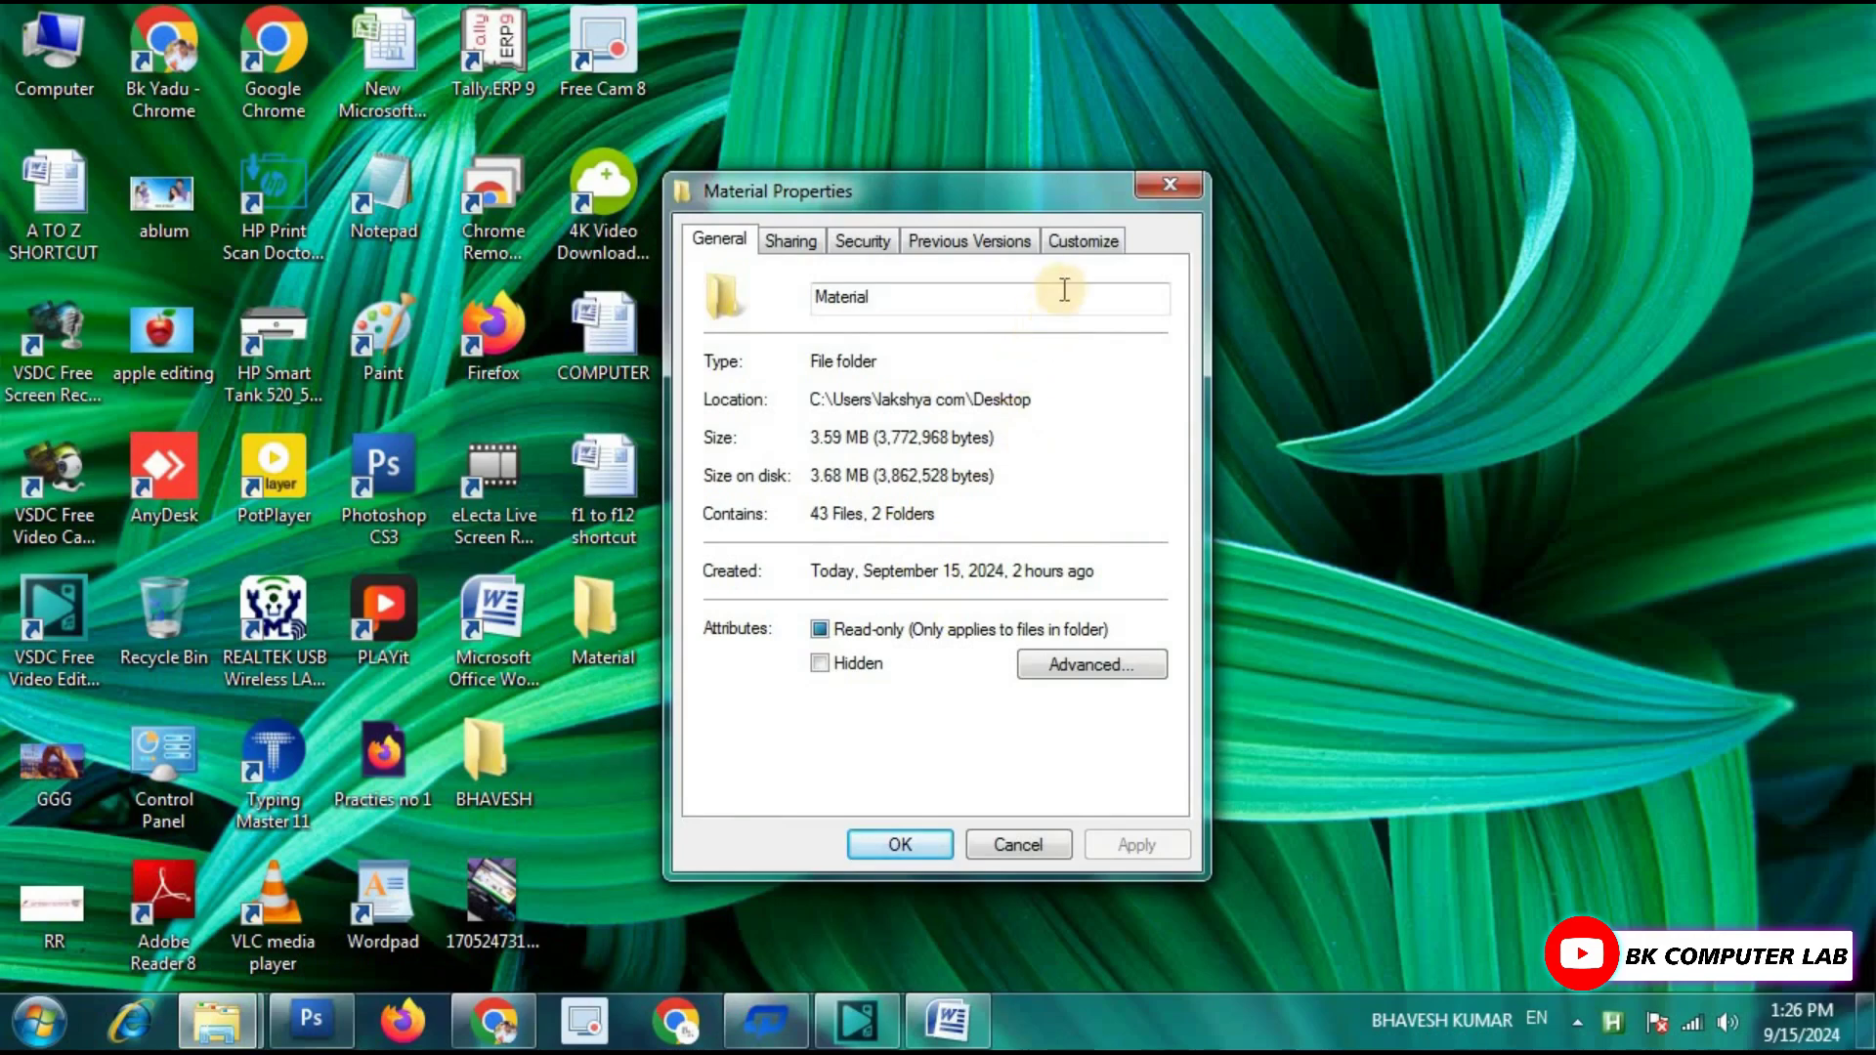
click(1079, 244)
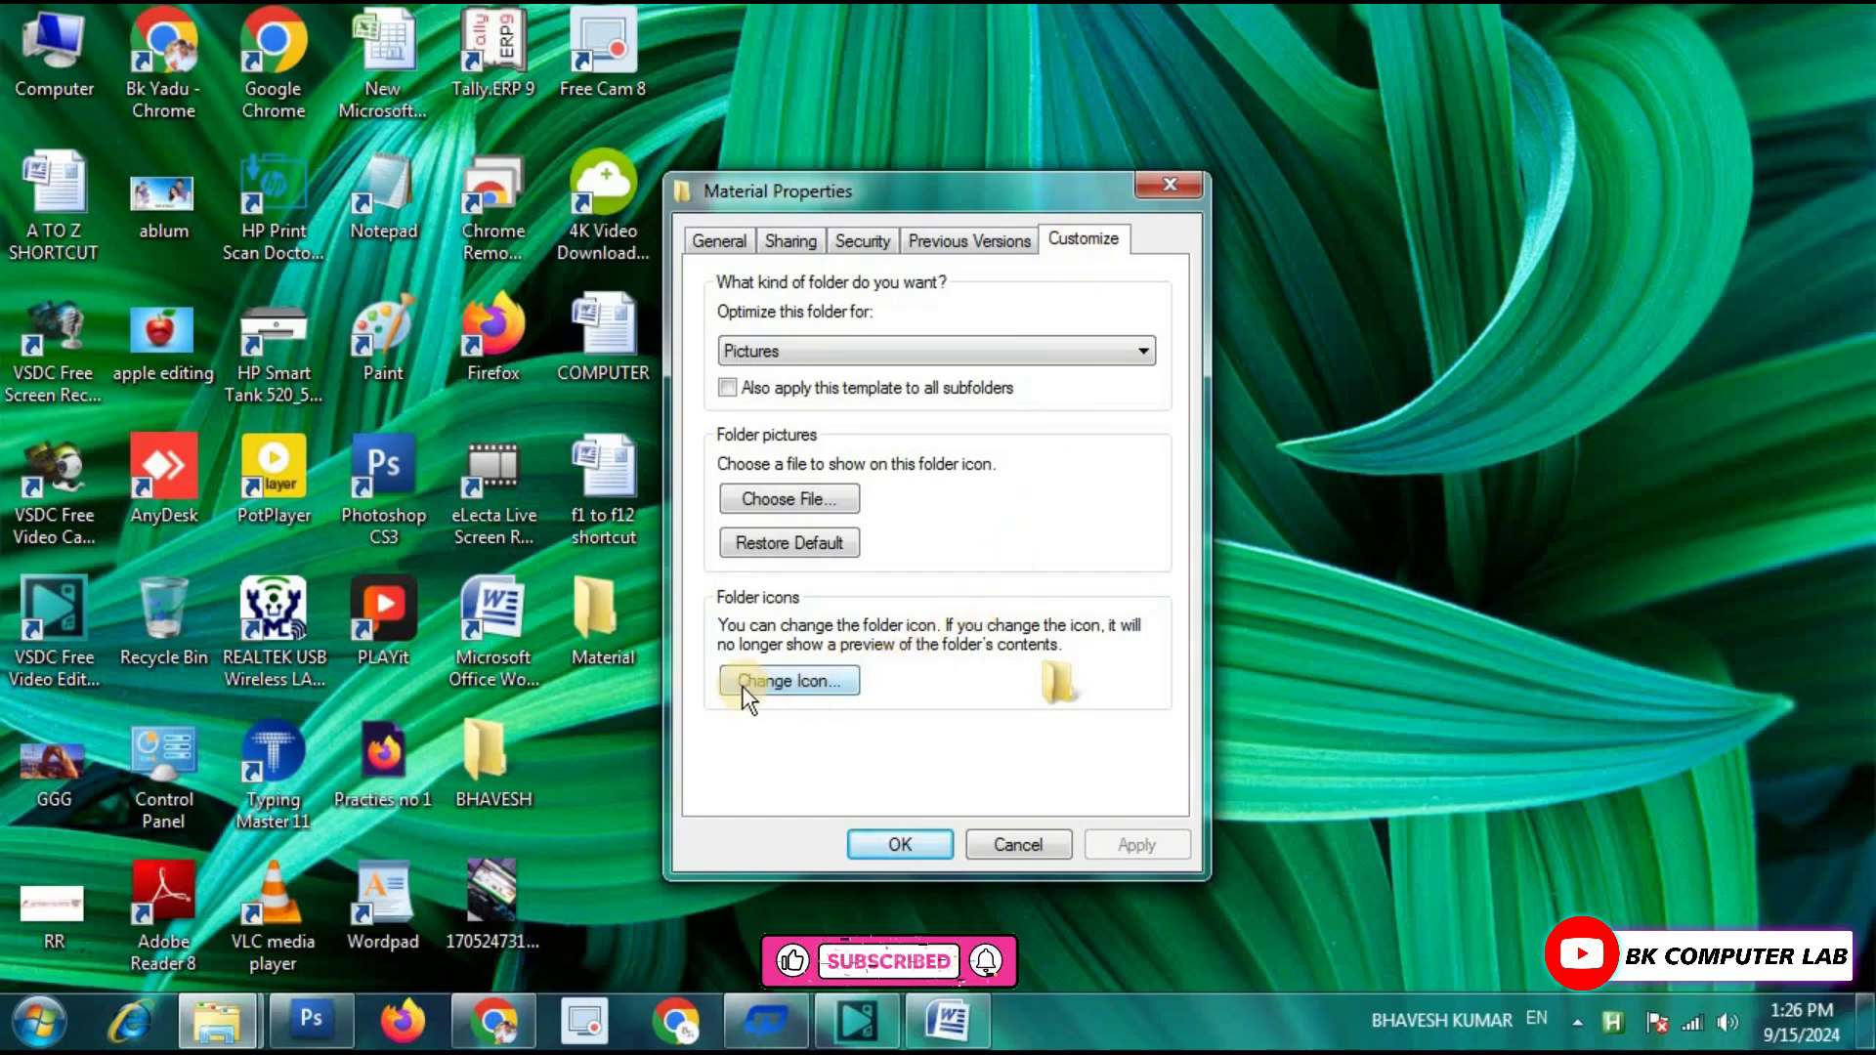
click(797, 684)
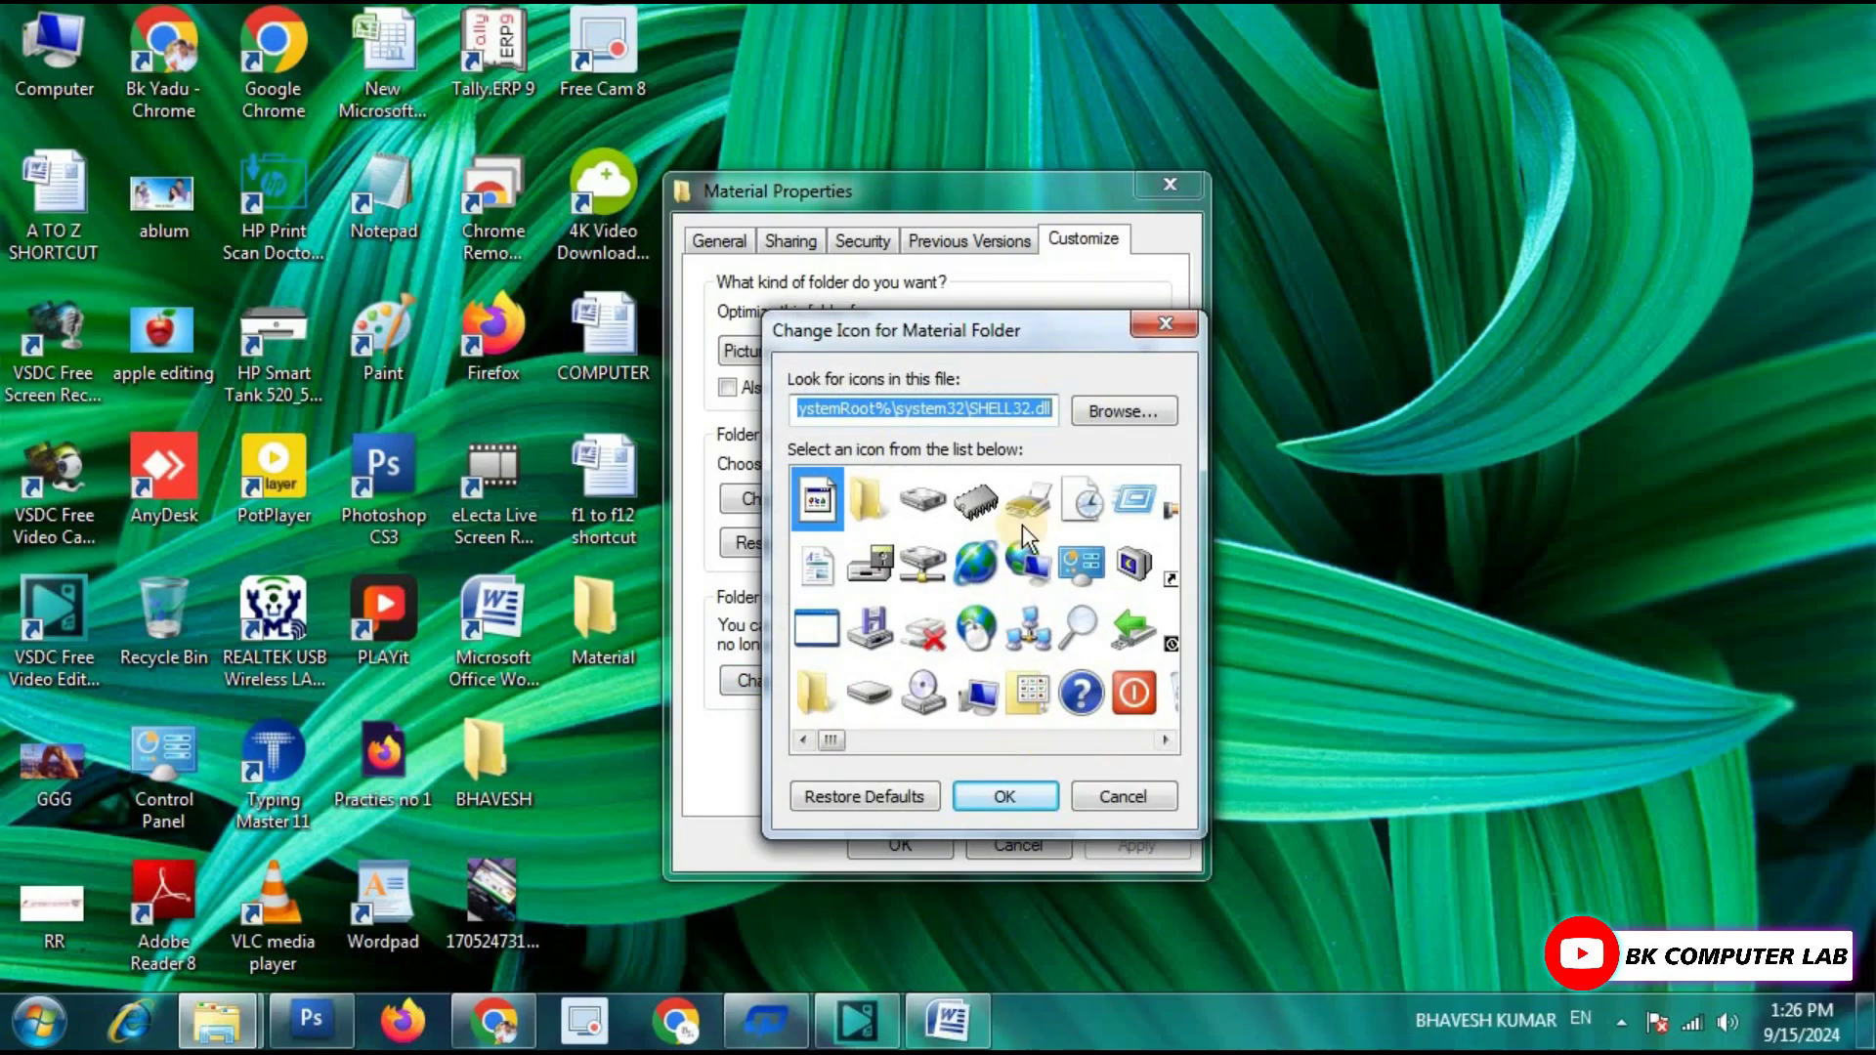
mouse_move(830, 739)
mouse_down()
mouse_move(1056, 743)
mouse_move(868, 743)
mouse_up()
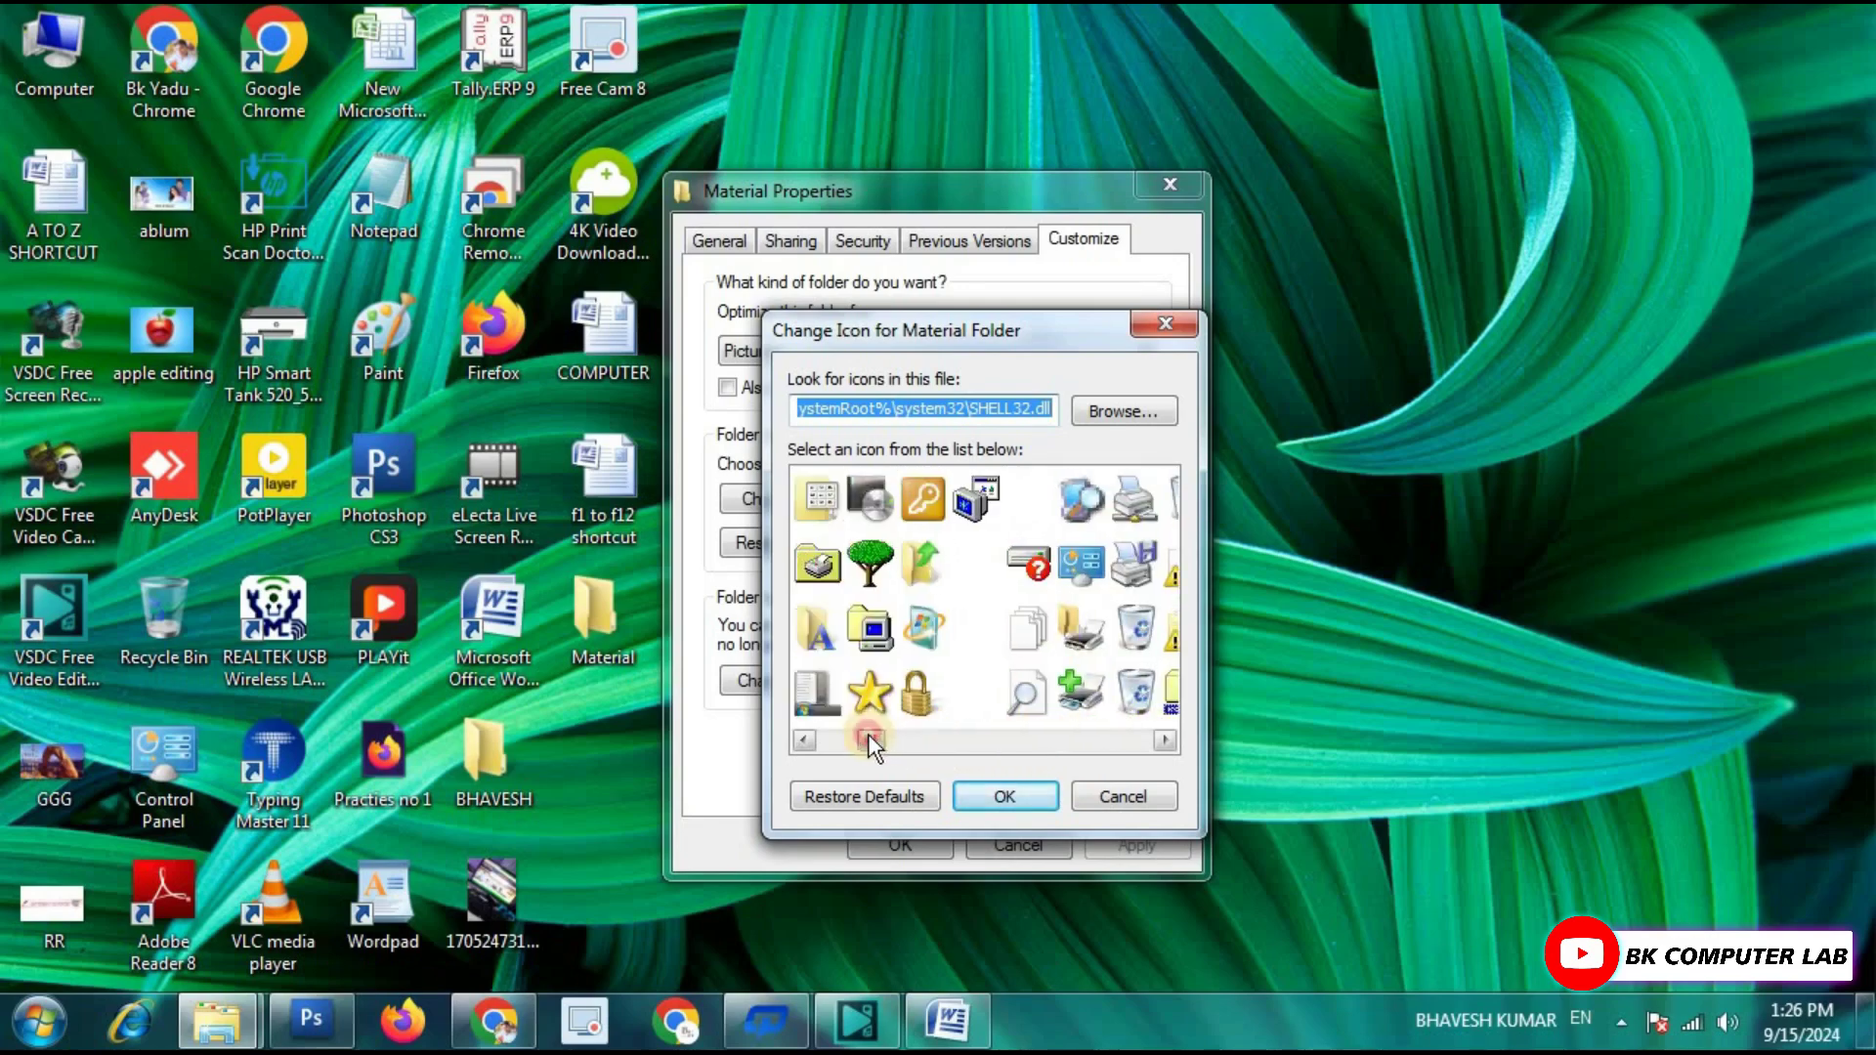
click(938, 567)
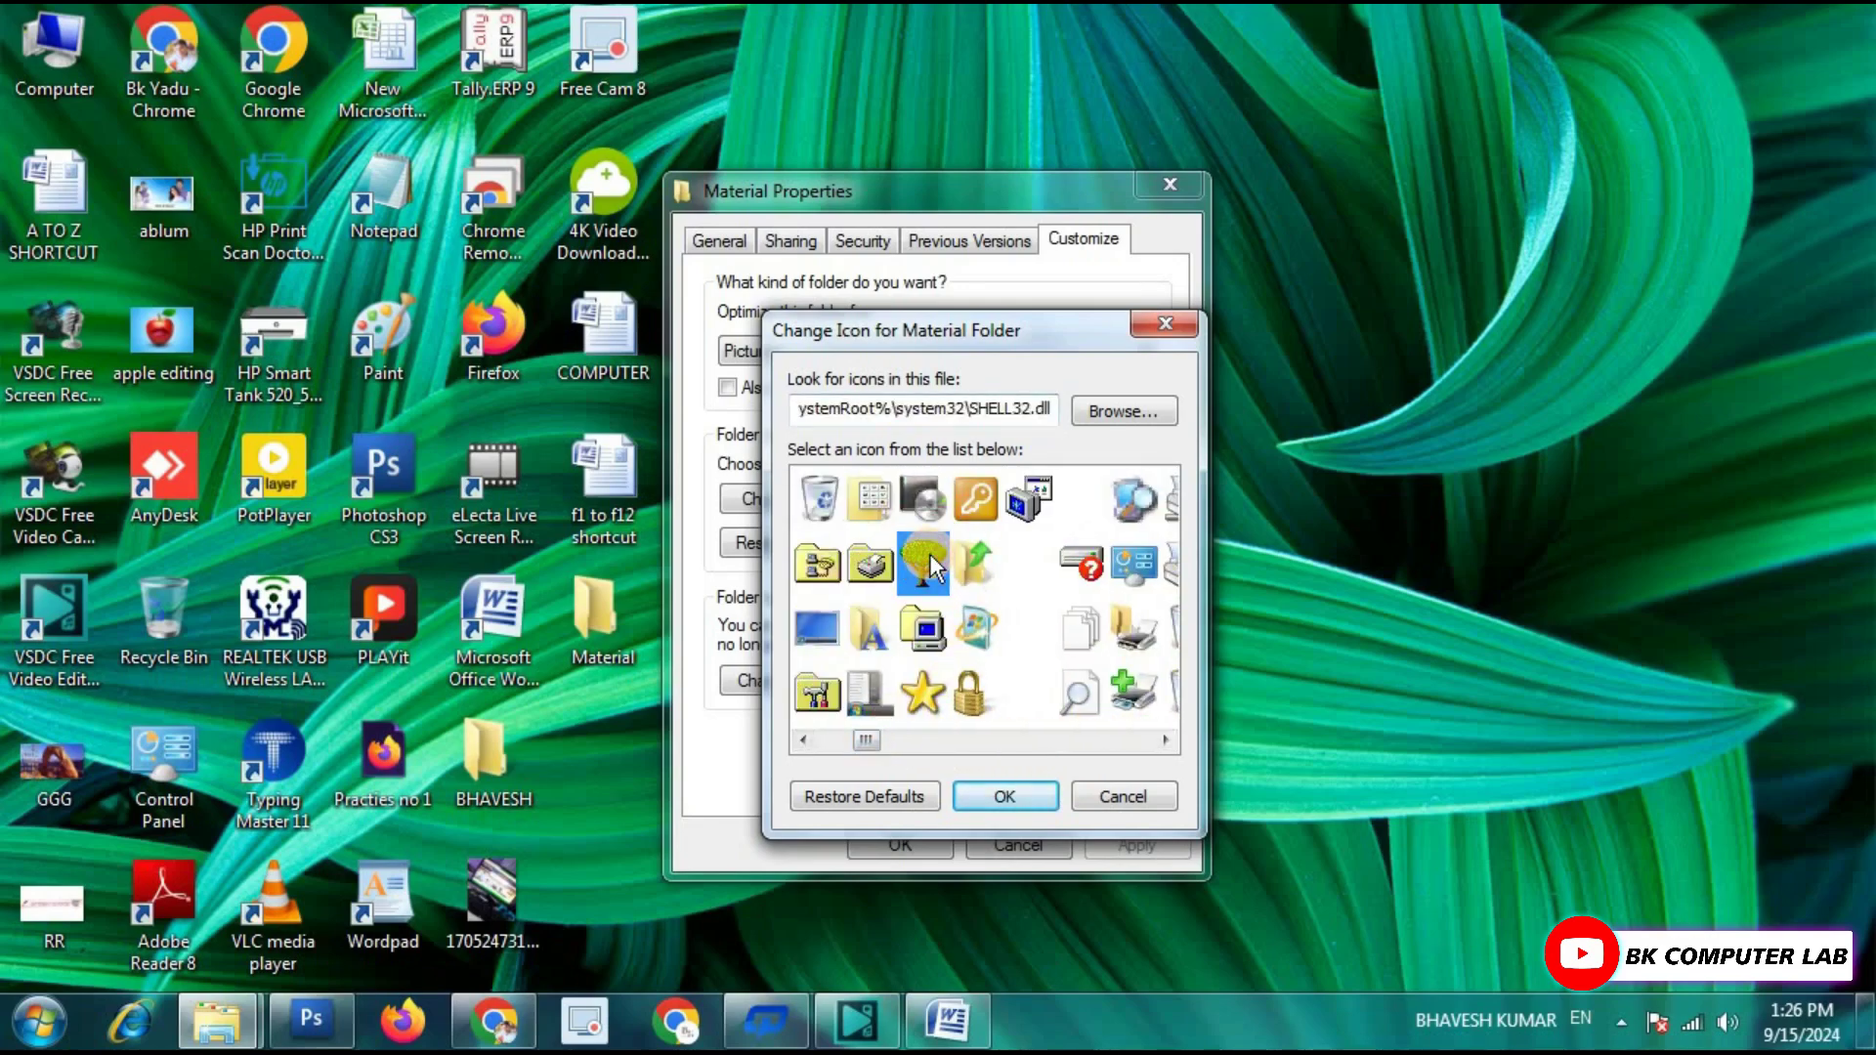
click(1009, 797)
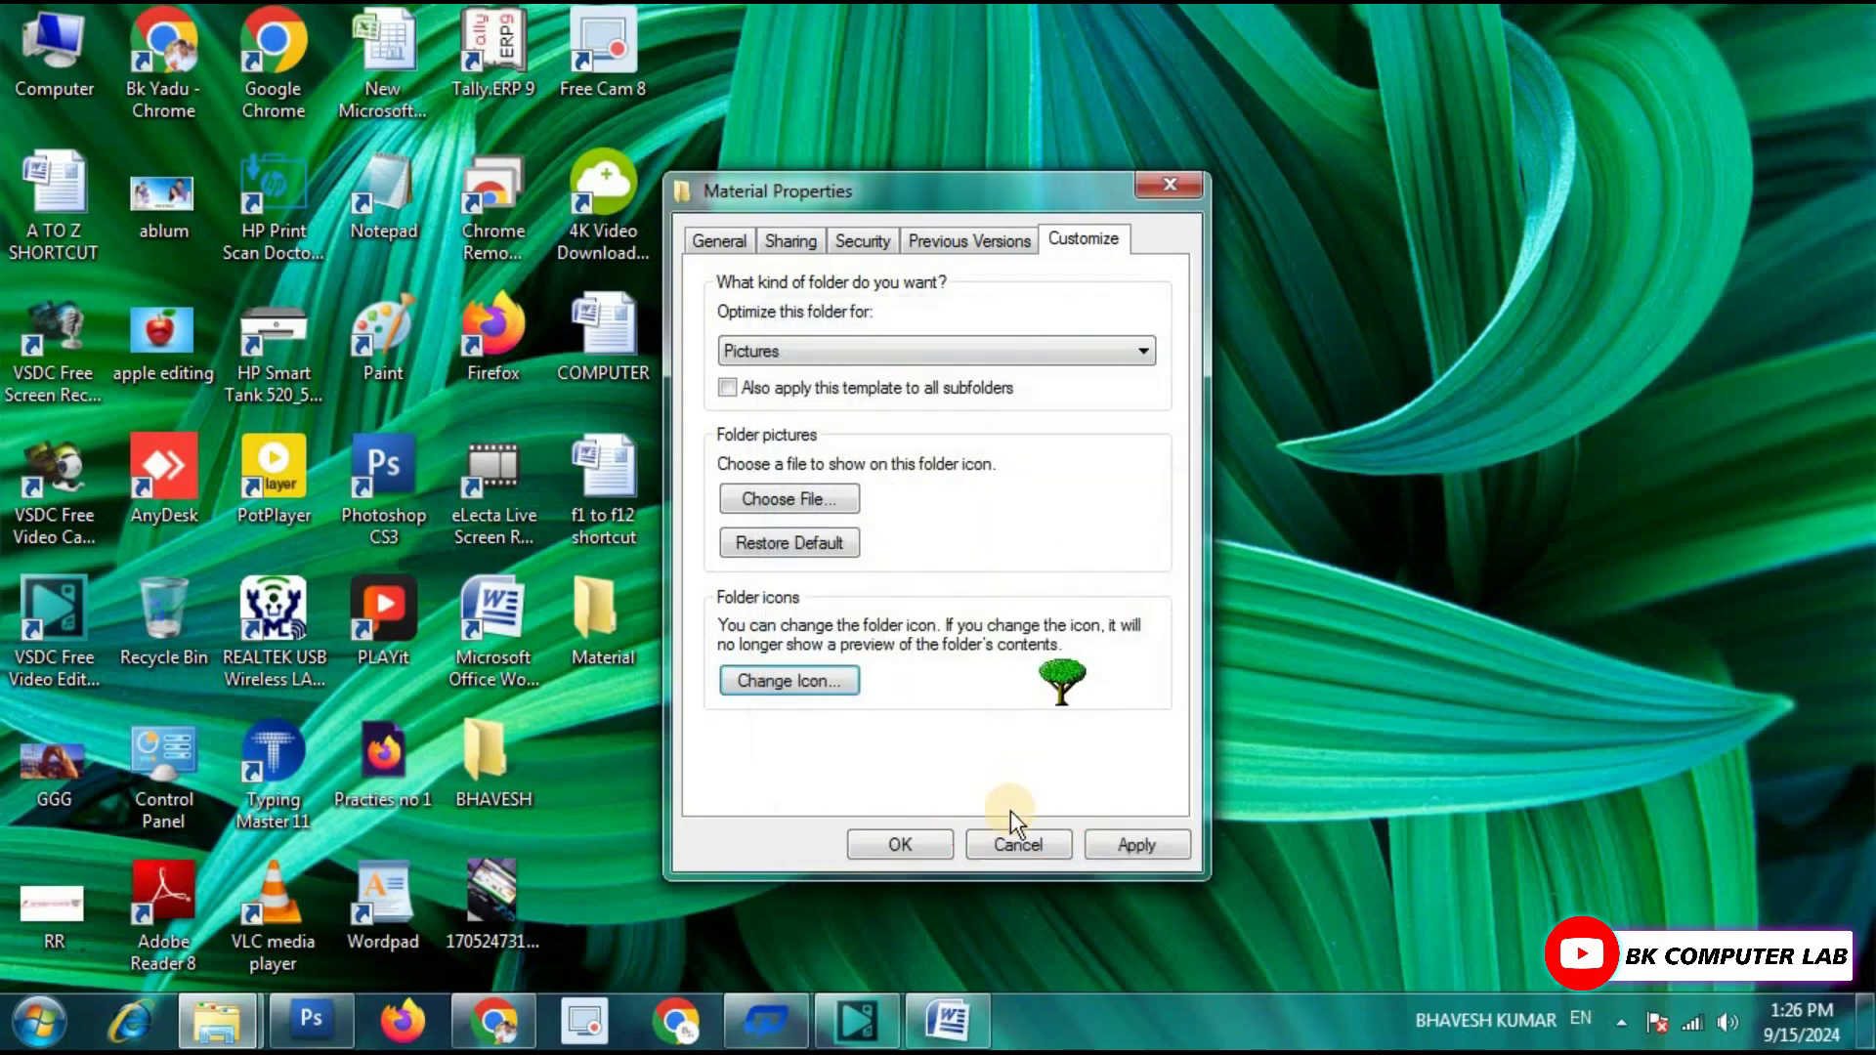
click(1131, 845)
click(901, 840)
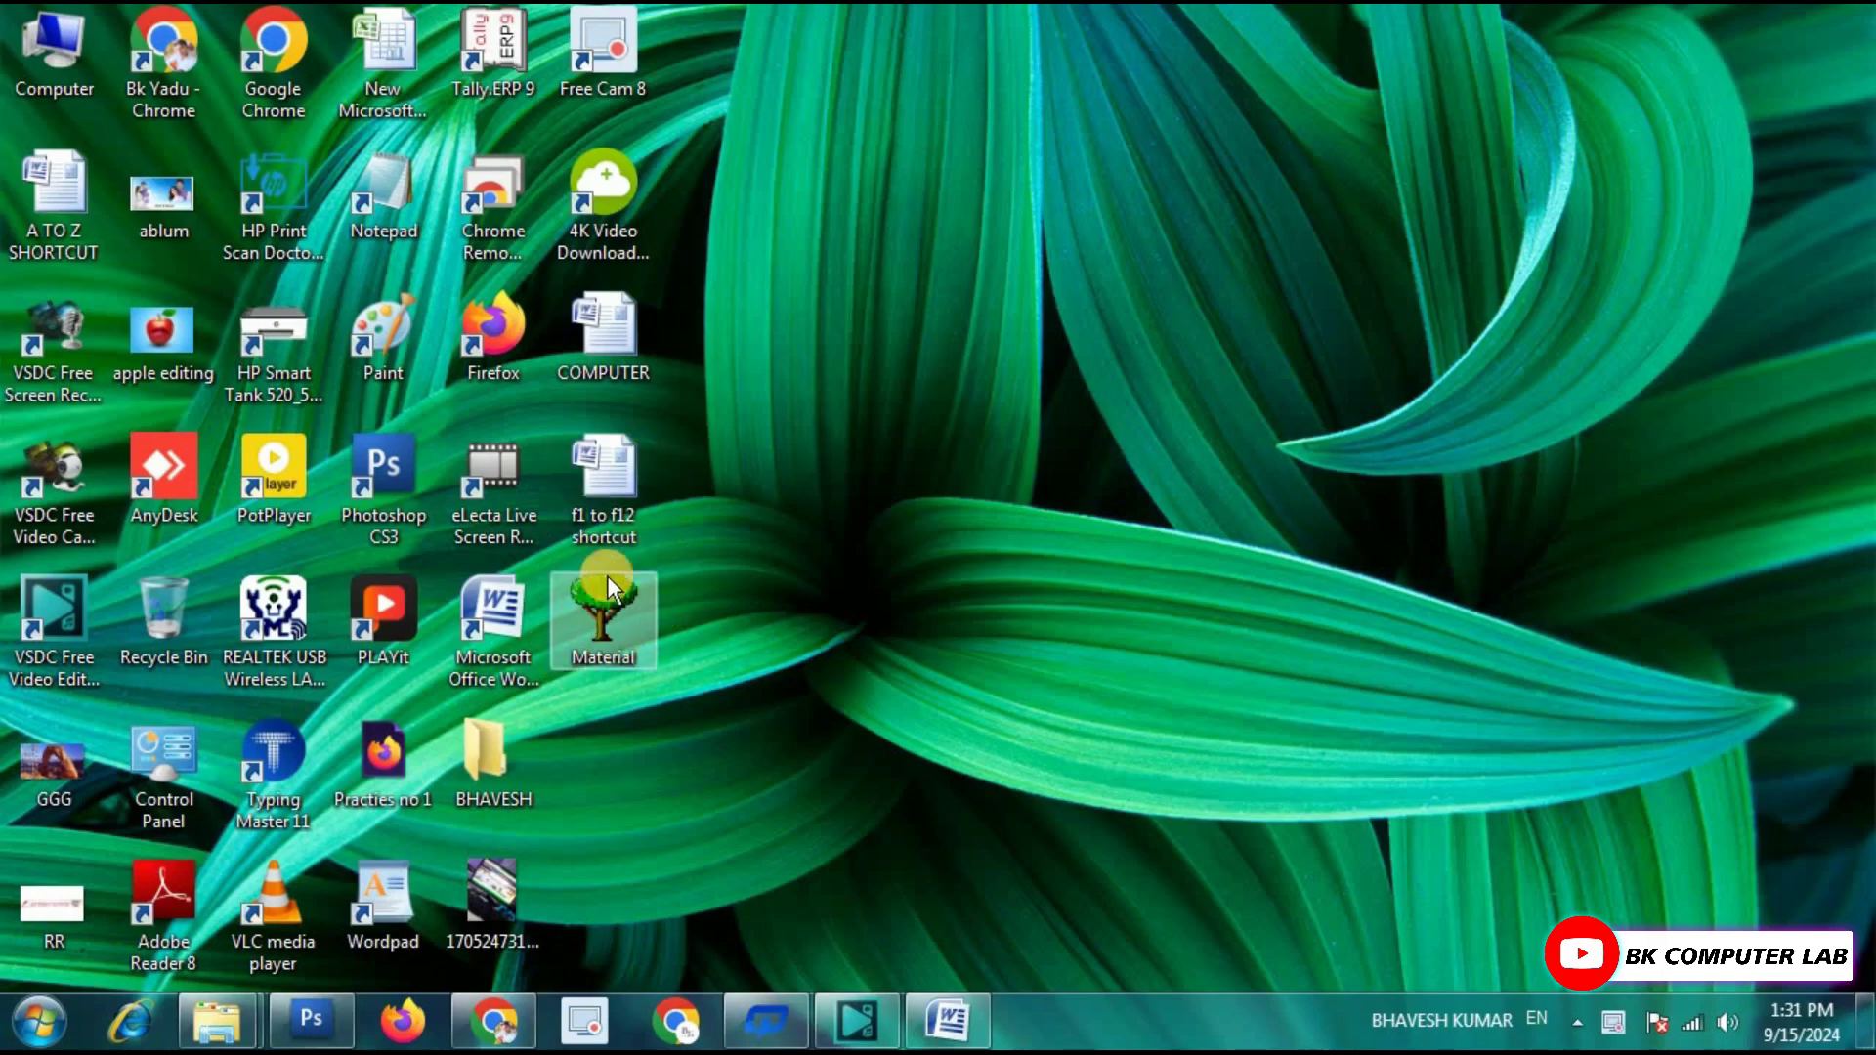
Swap the Material folder's tree icon back to the plain yellow folder icon.
right_click(602, 600)
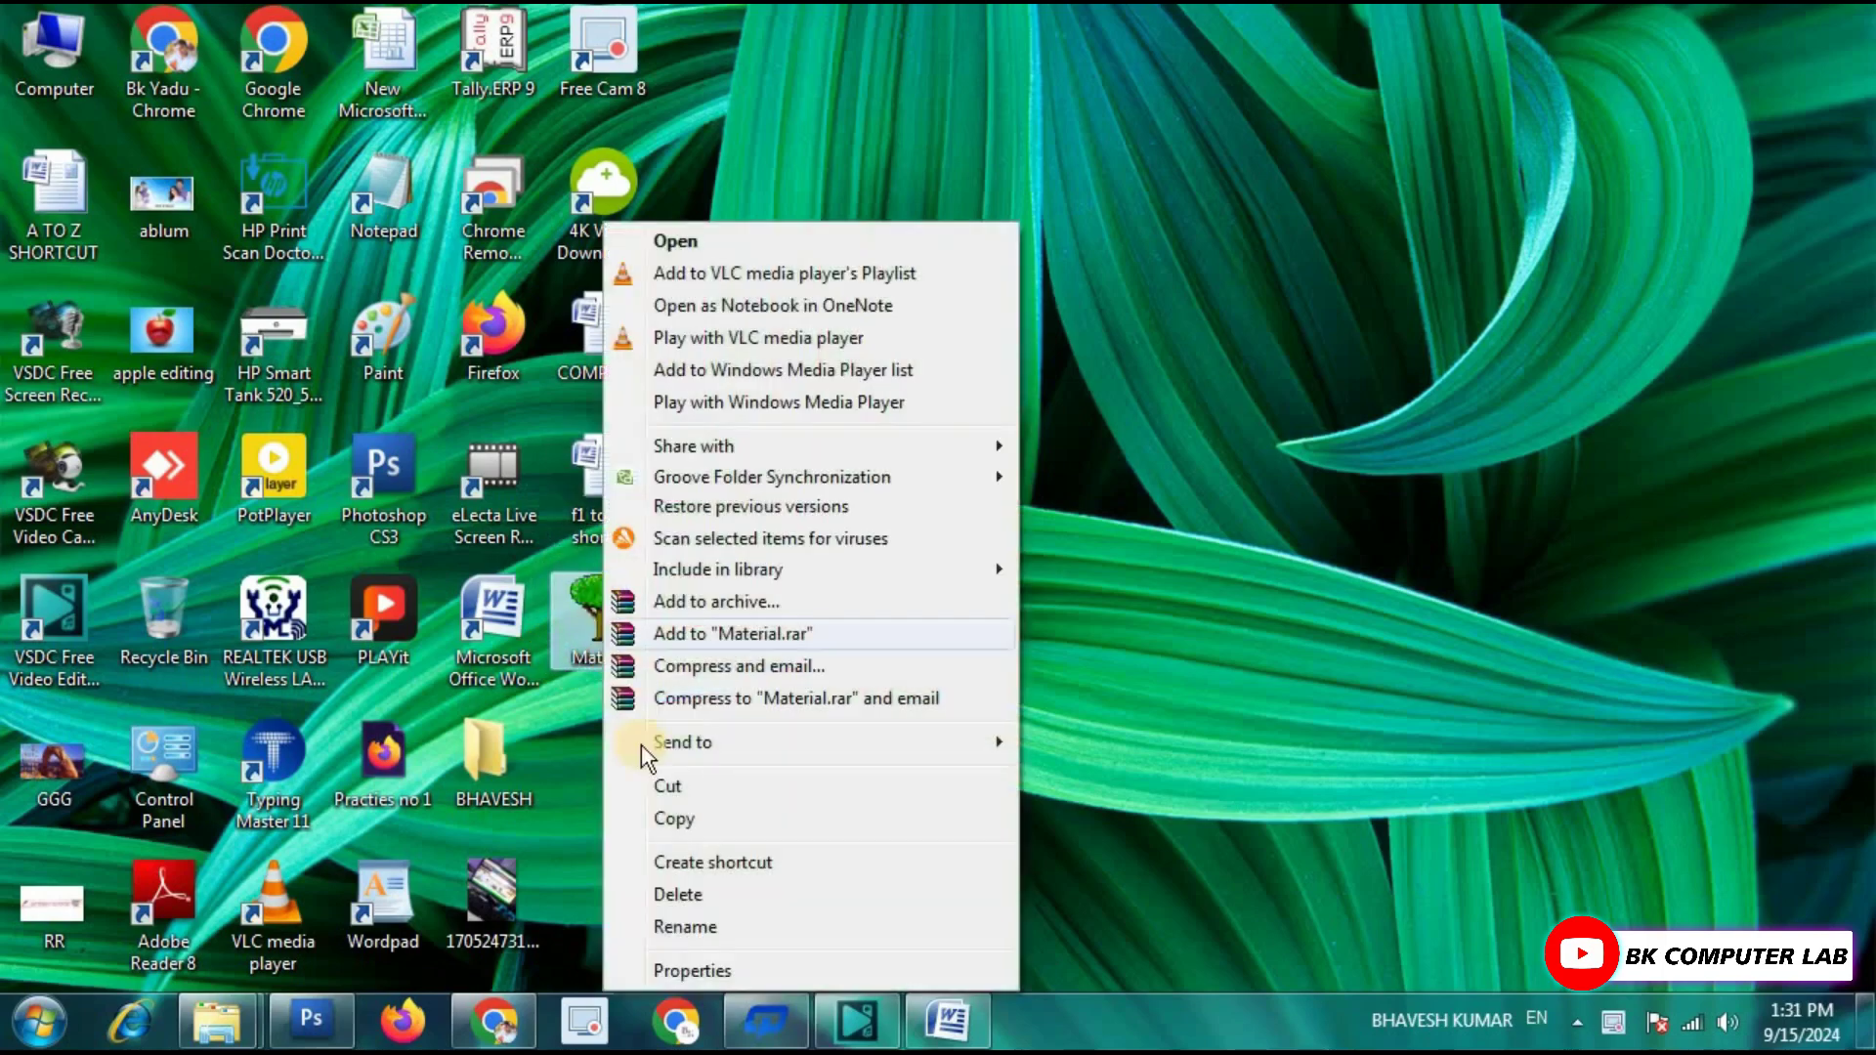
click(694, 968)
click(1089, 238)
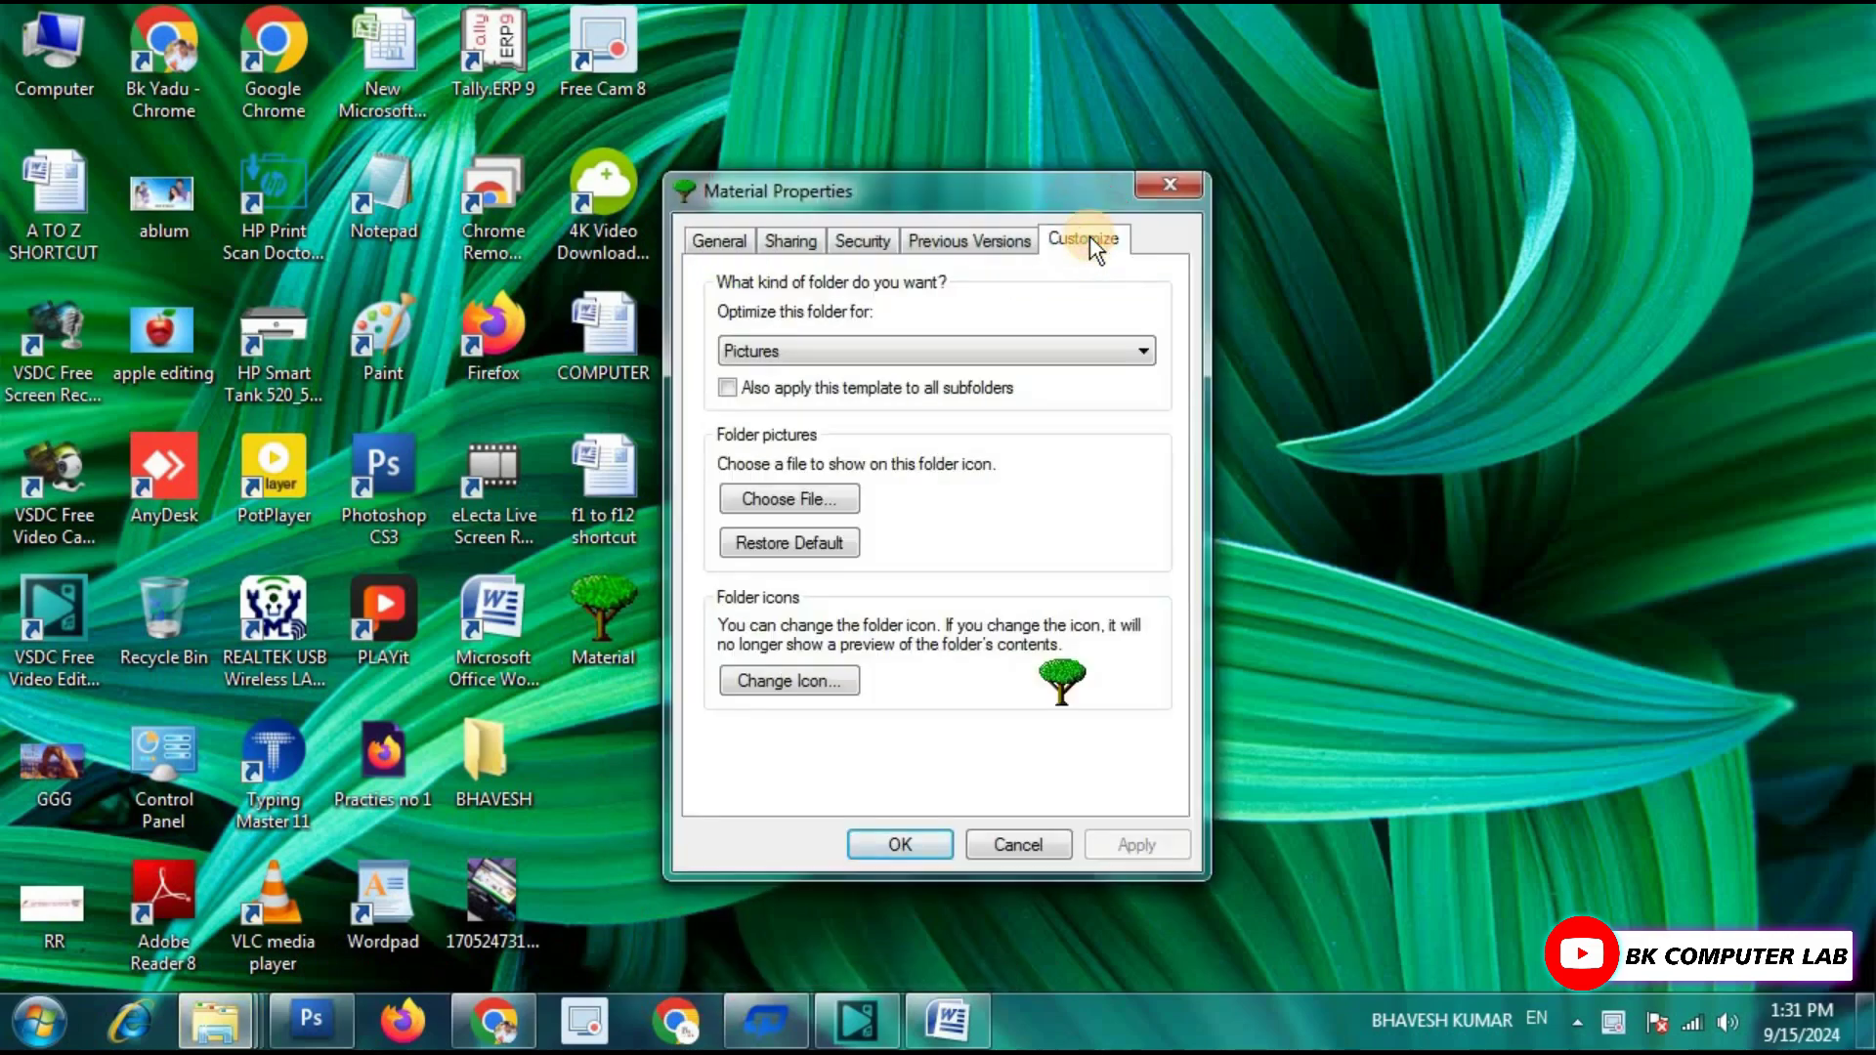
click(780, 679)
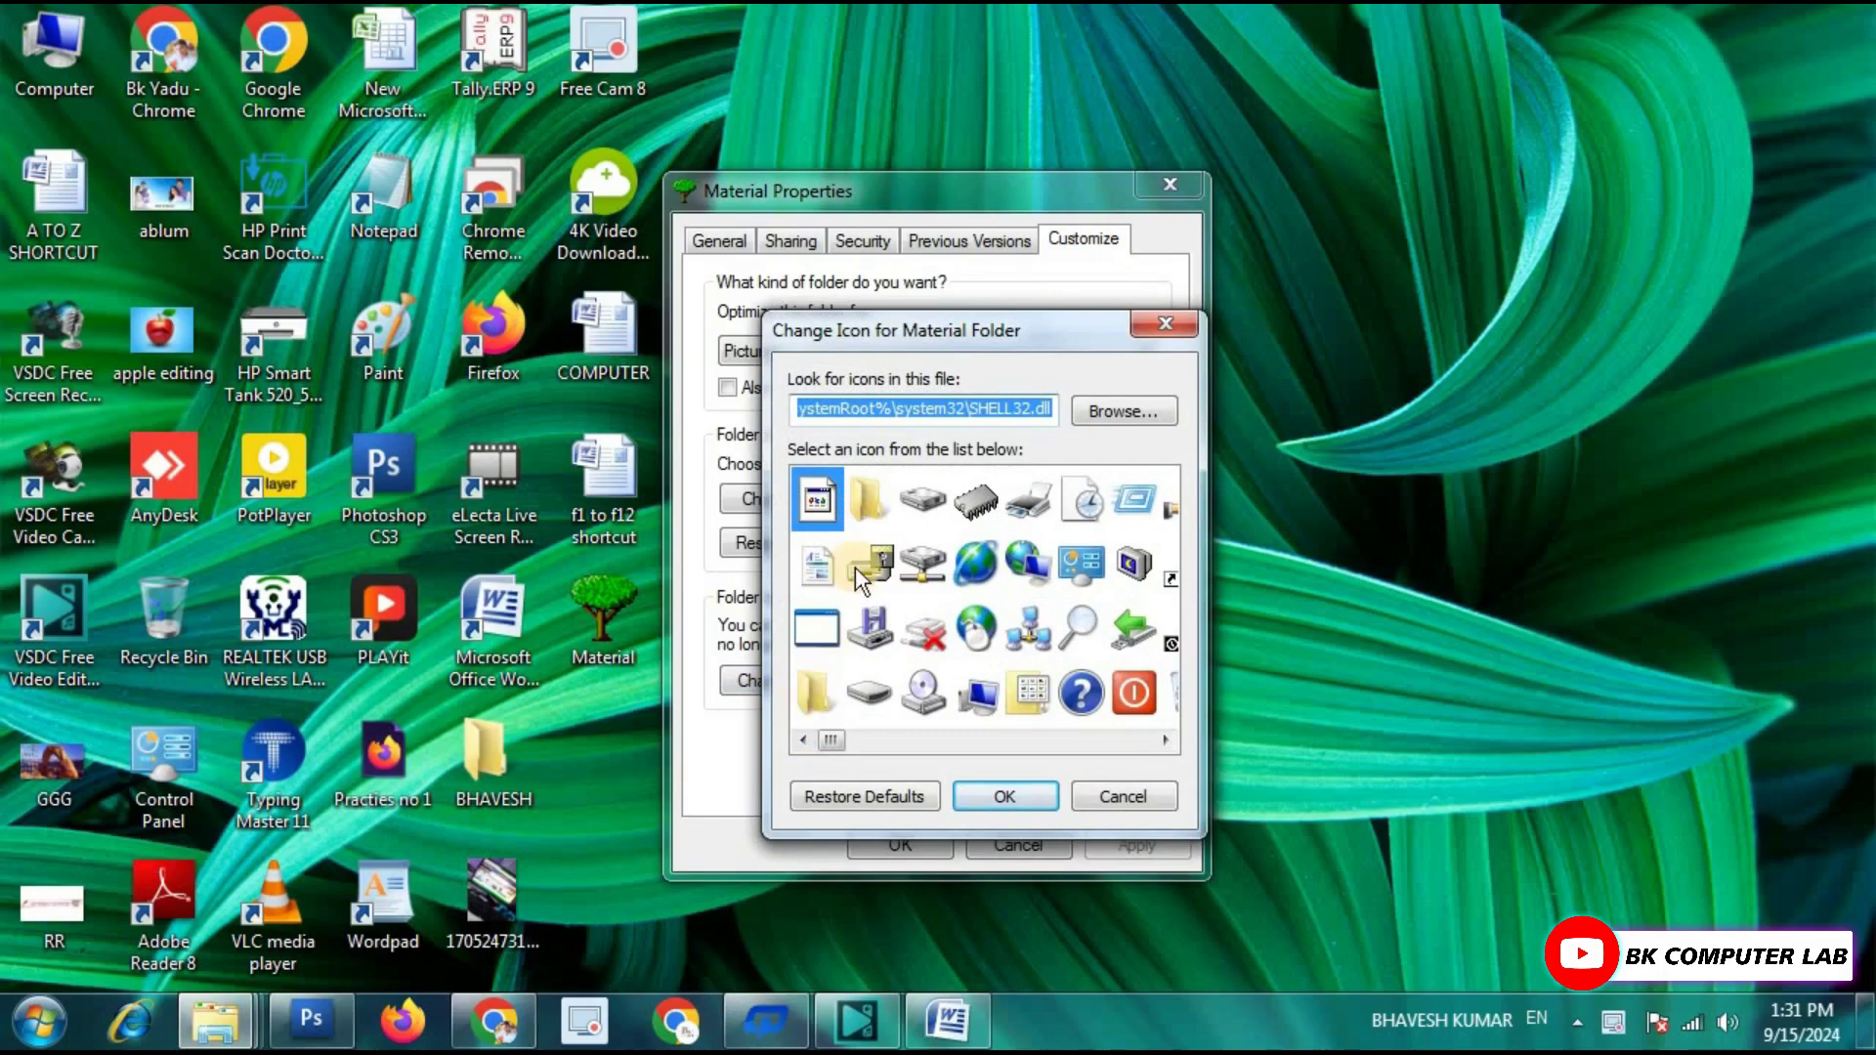
click(862, 503)
click(1003, 794)
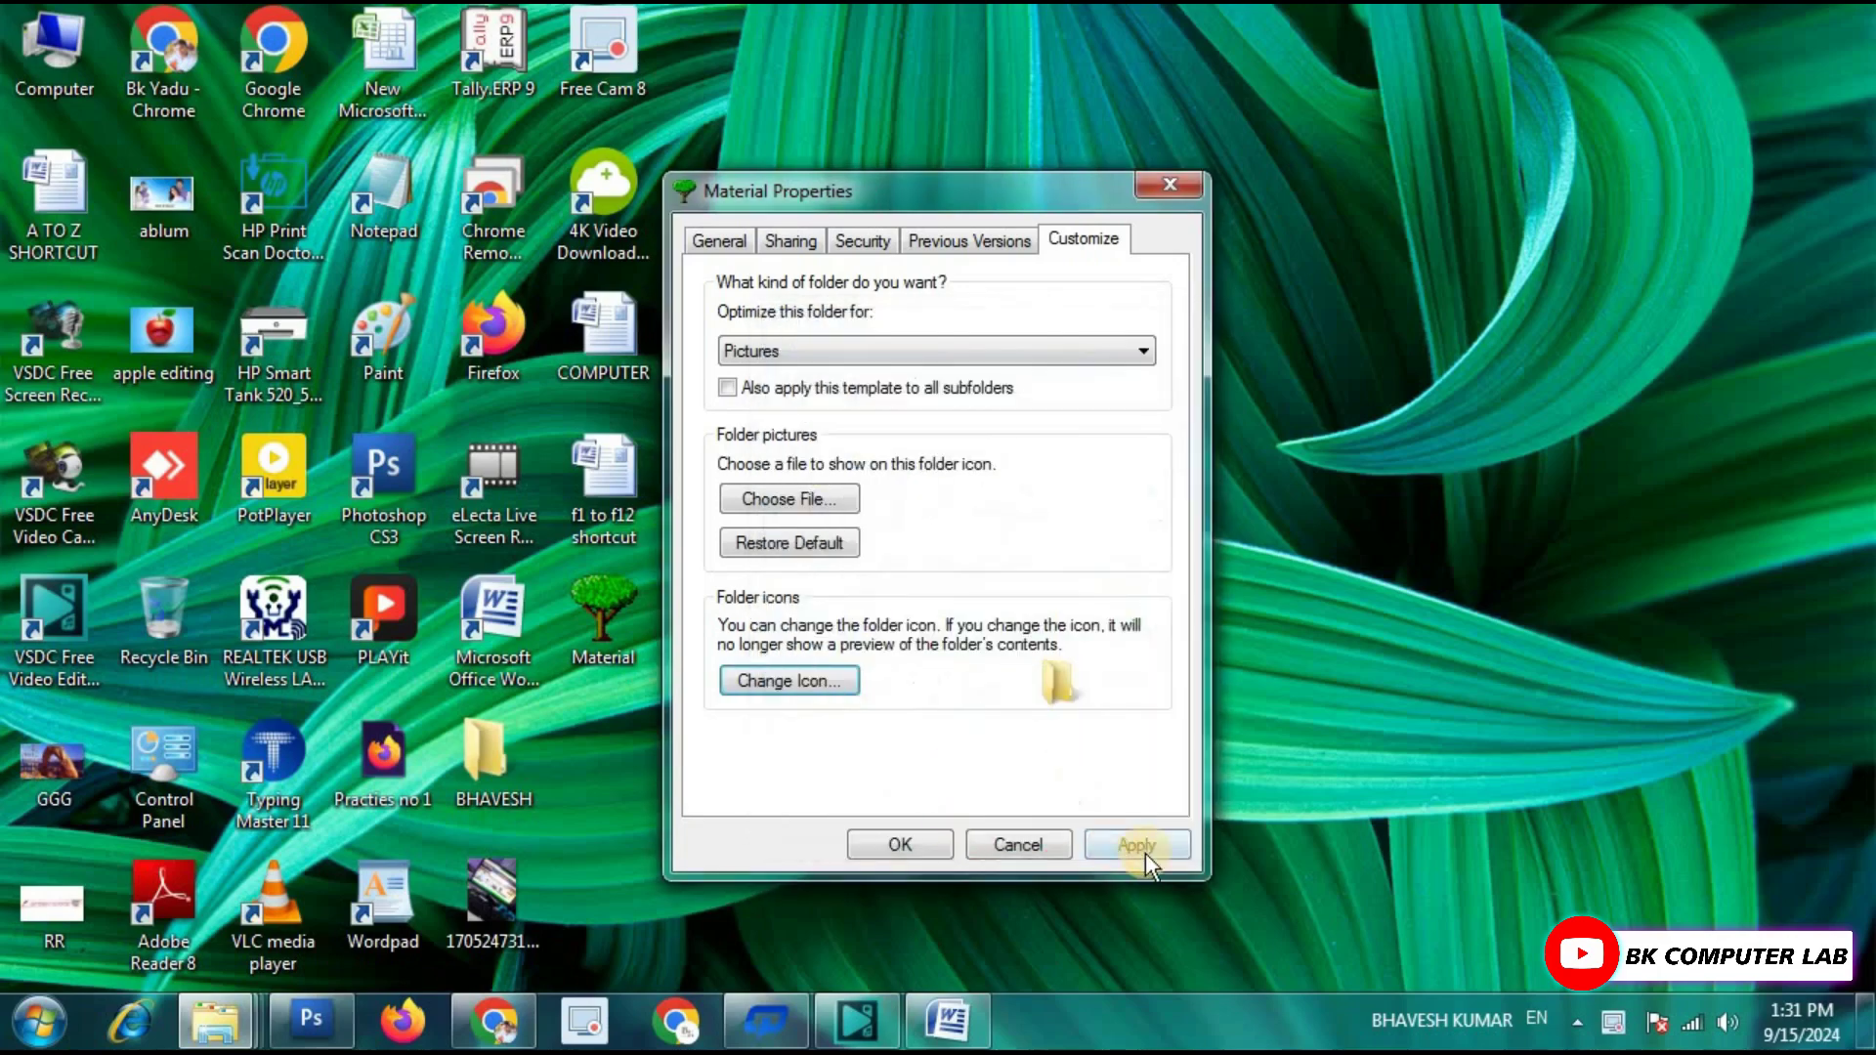
click(1137, 845)
click(900, 845)
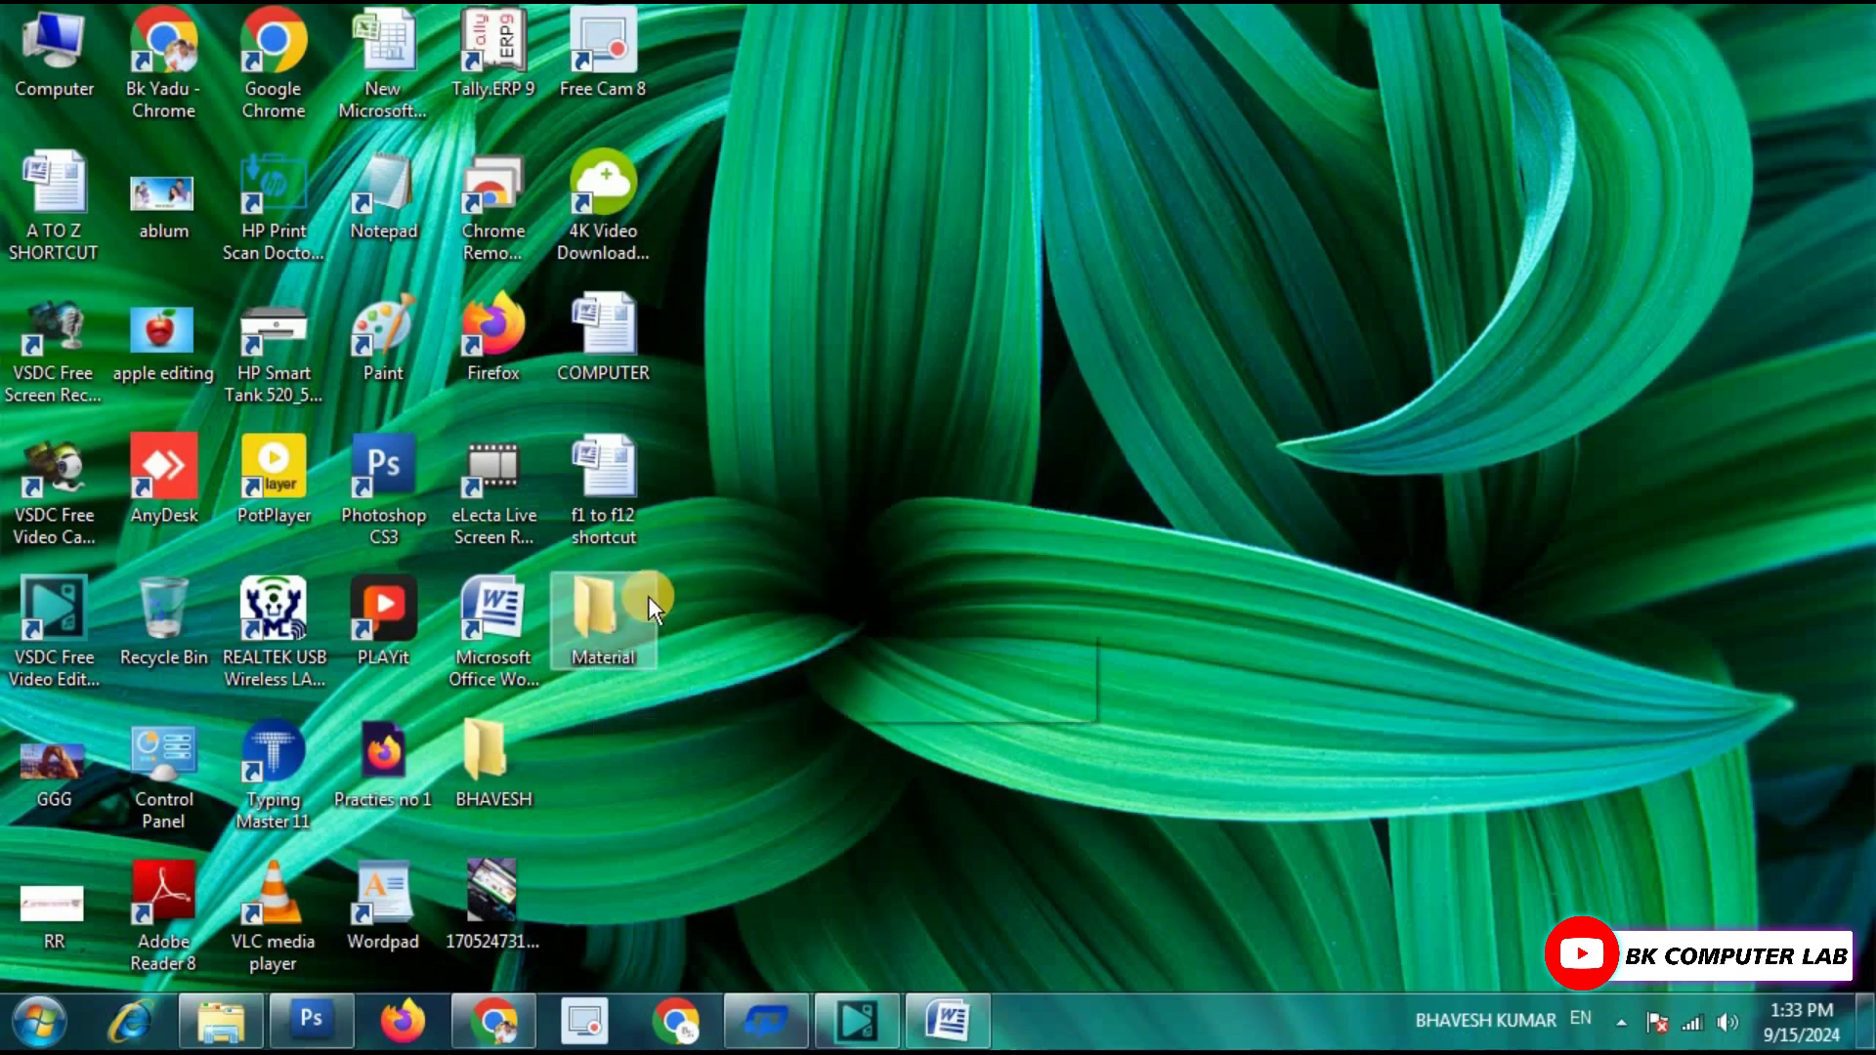
mouse_move(648, 596)
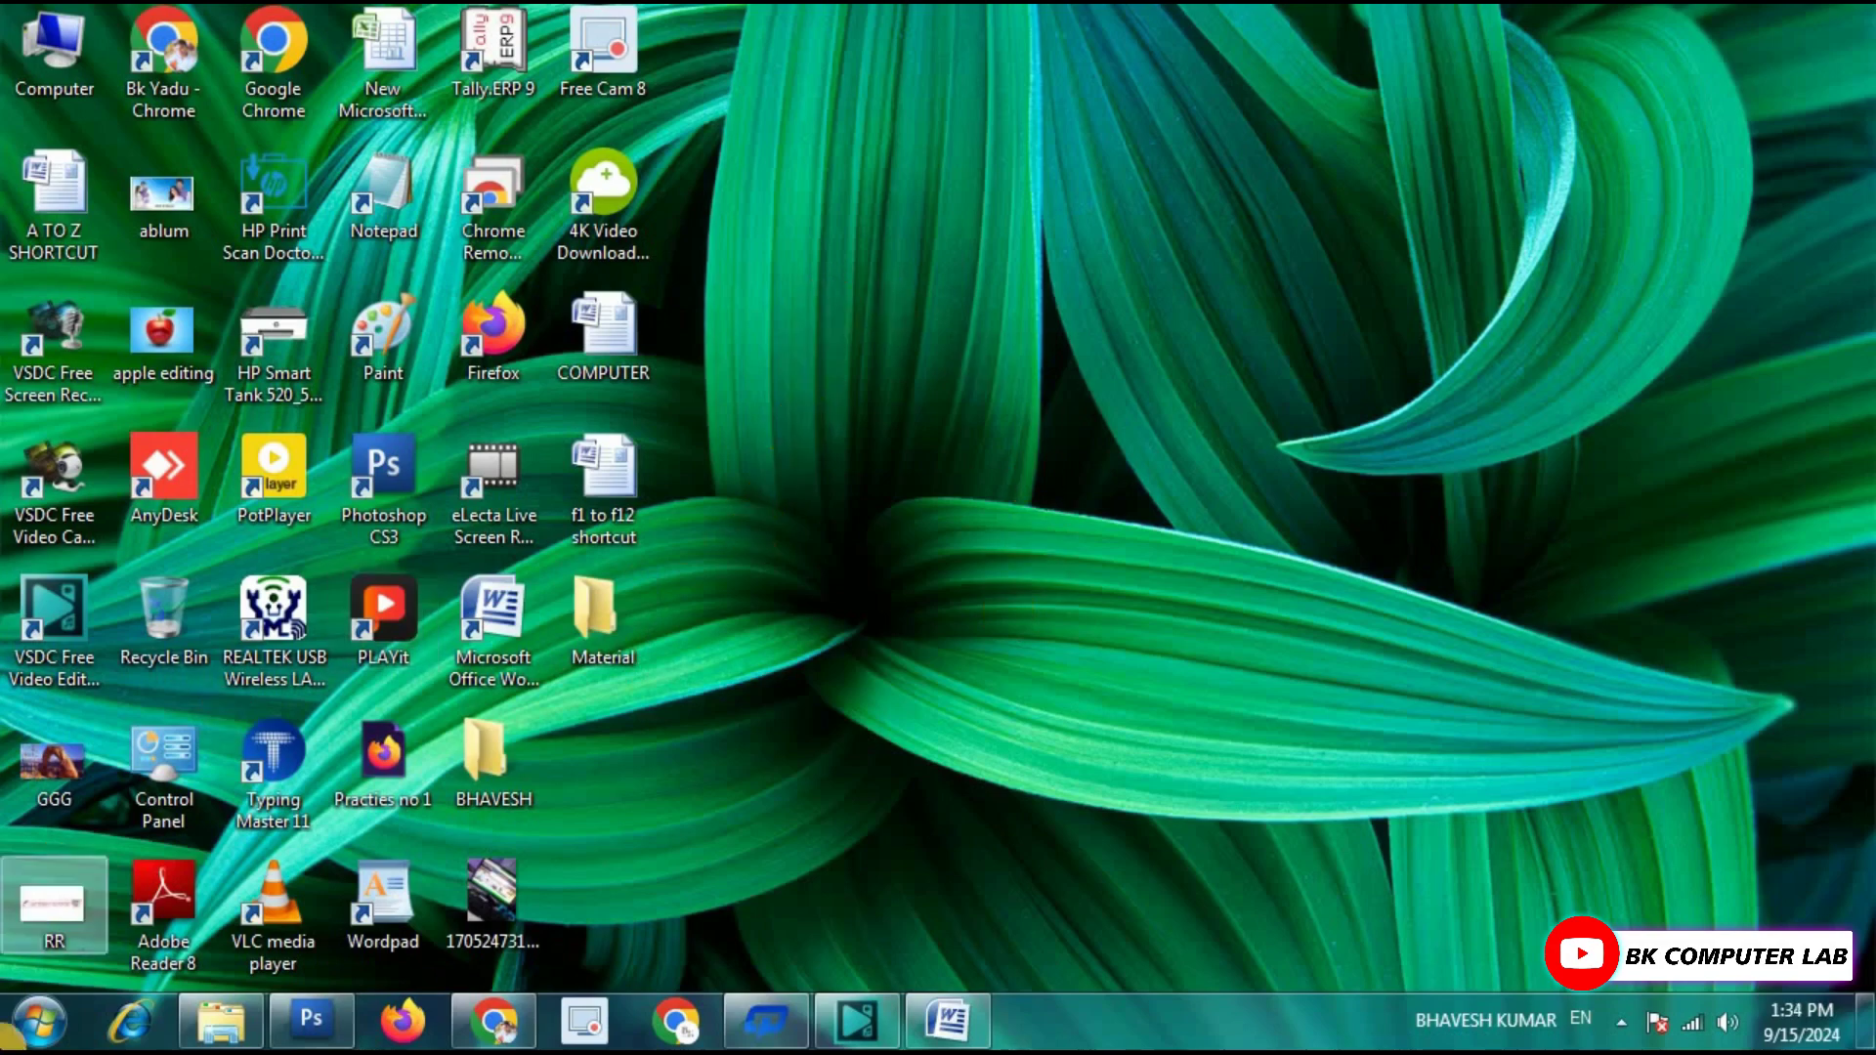
click(39, 1022)
click(463, 471)
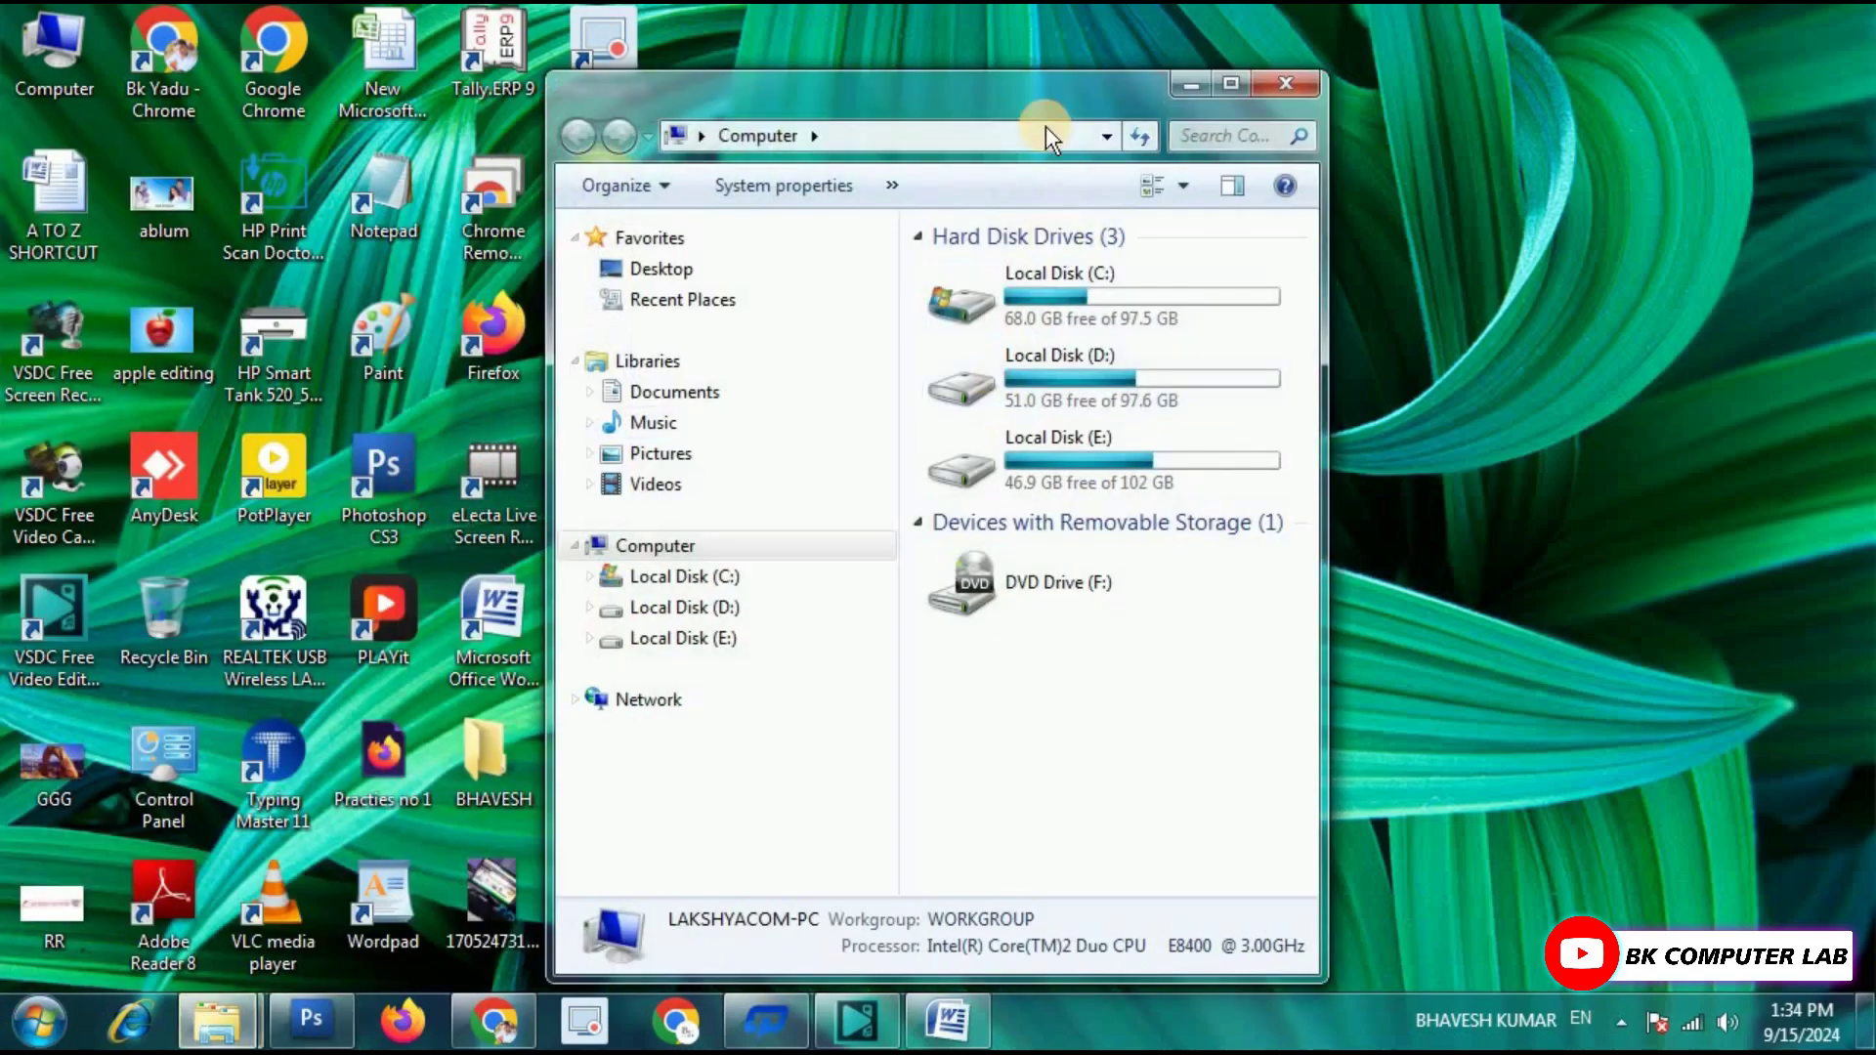
double_click(1041, 93)
click(1254, 230)
double_click(1254, 231)
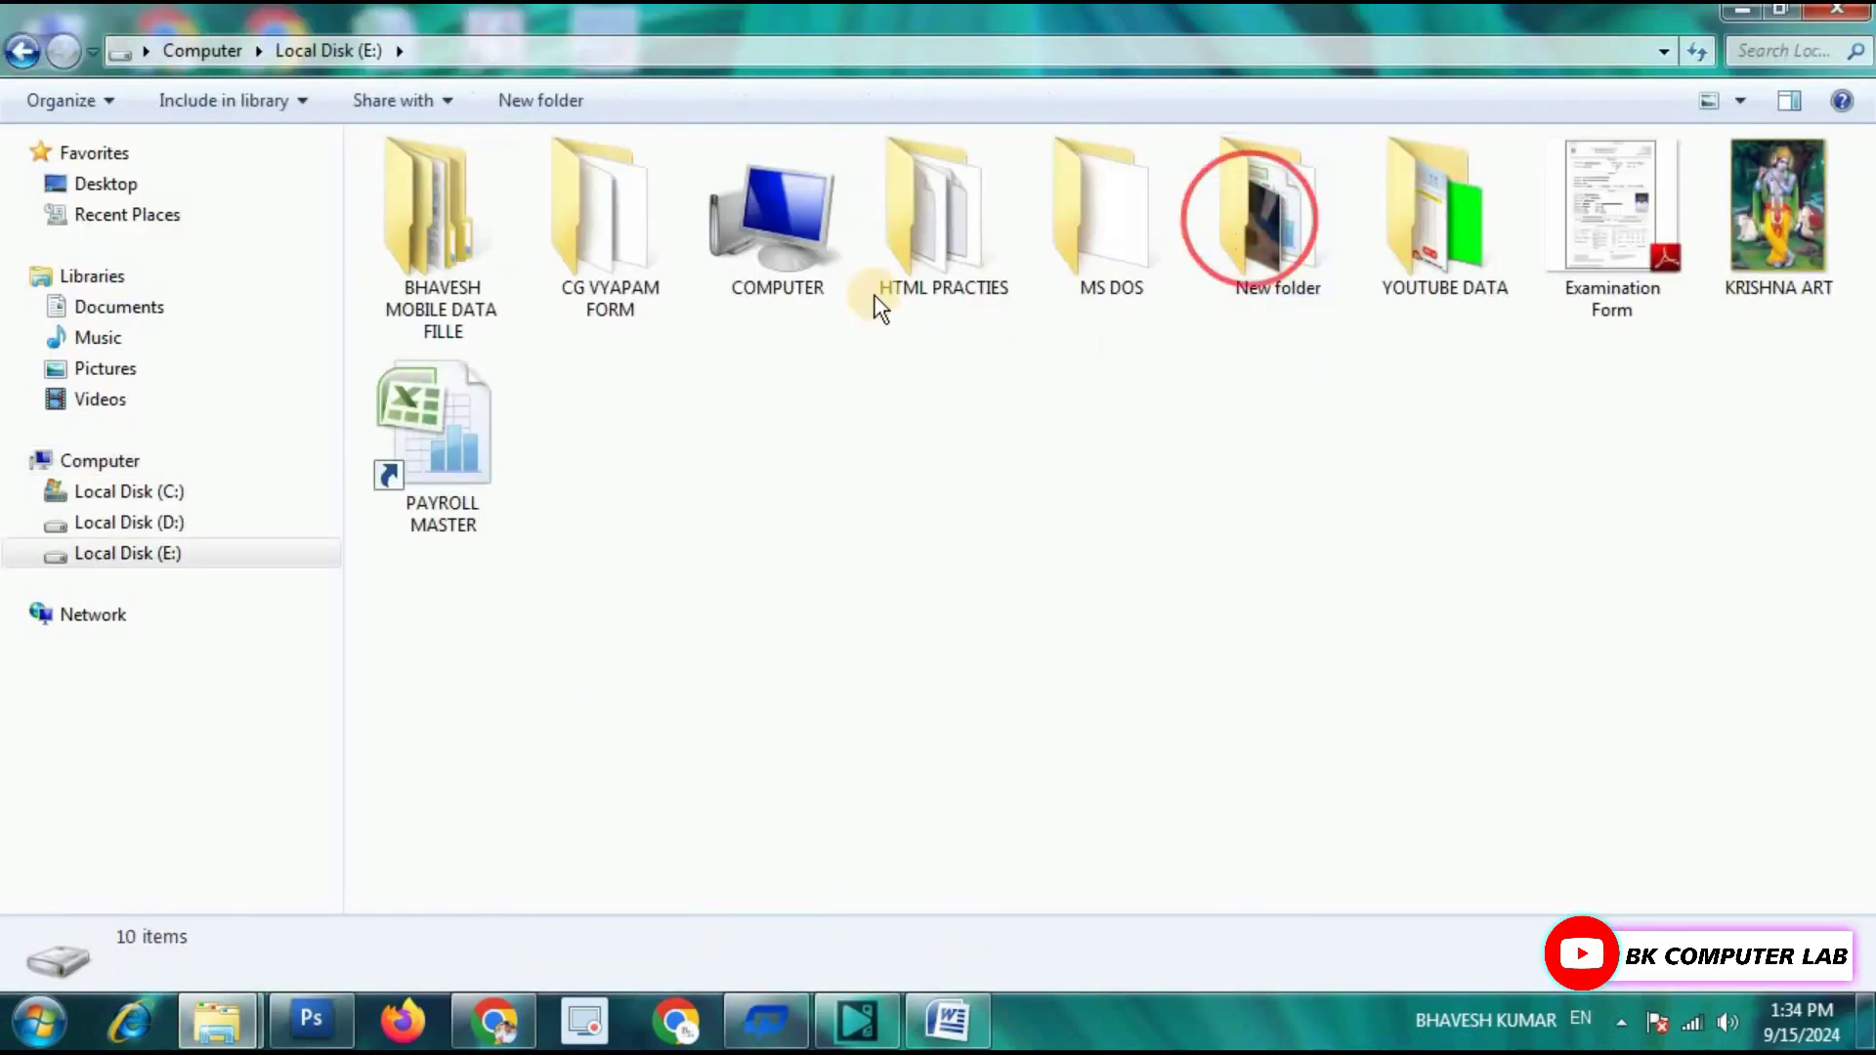
mouse_move(1378, 291)
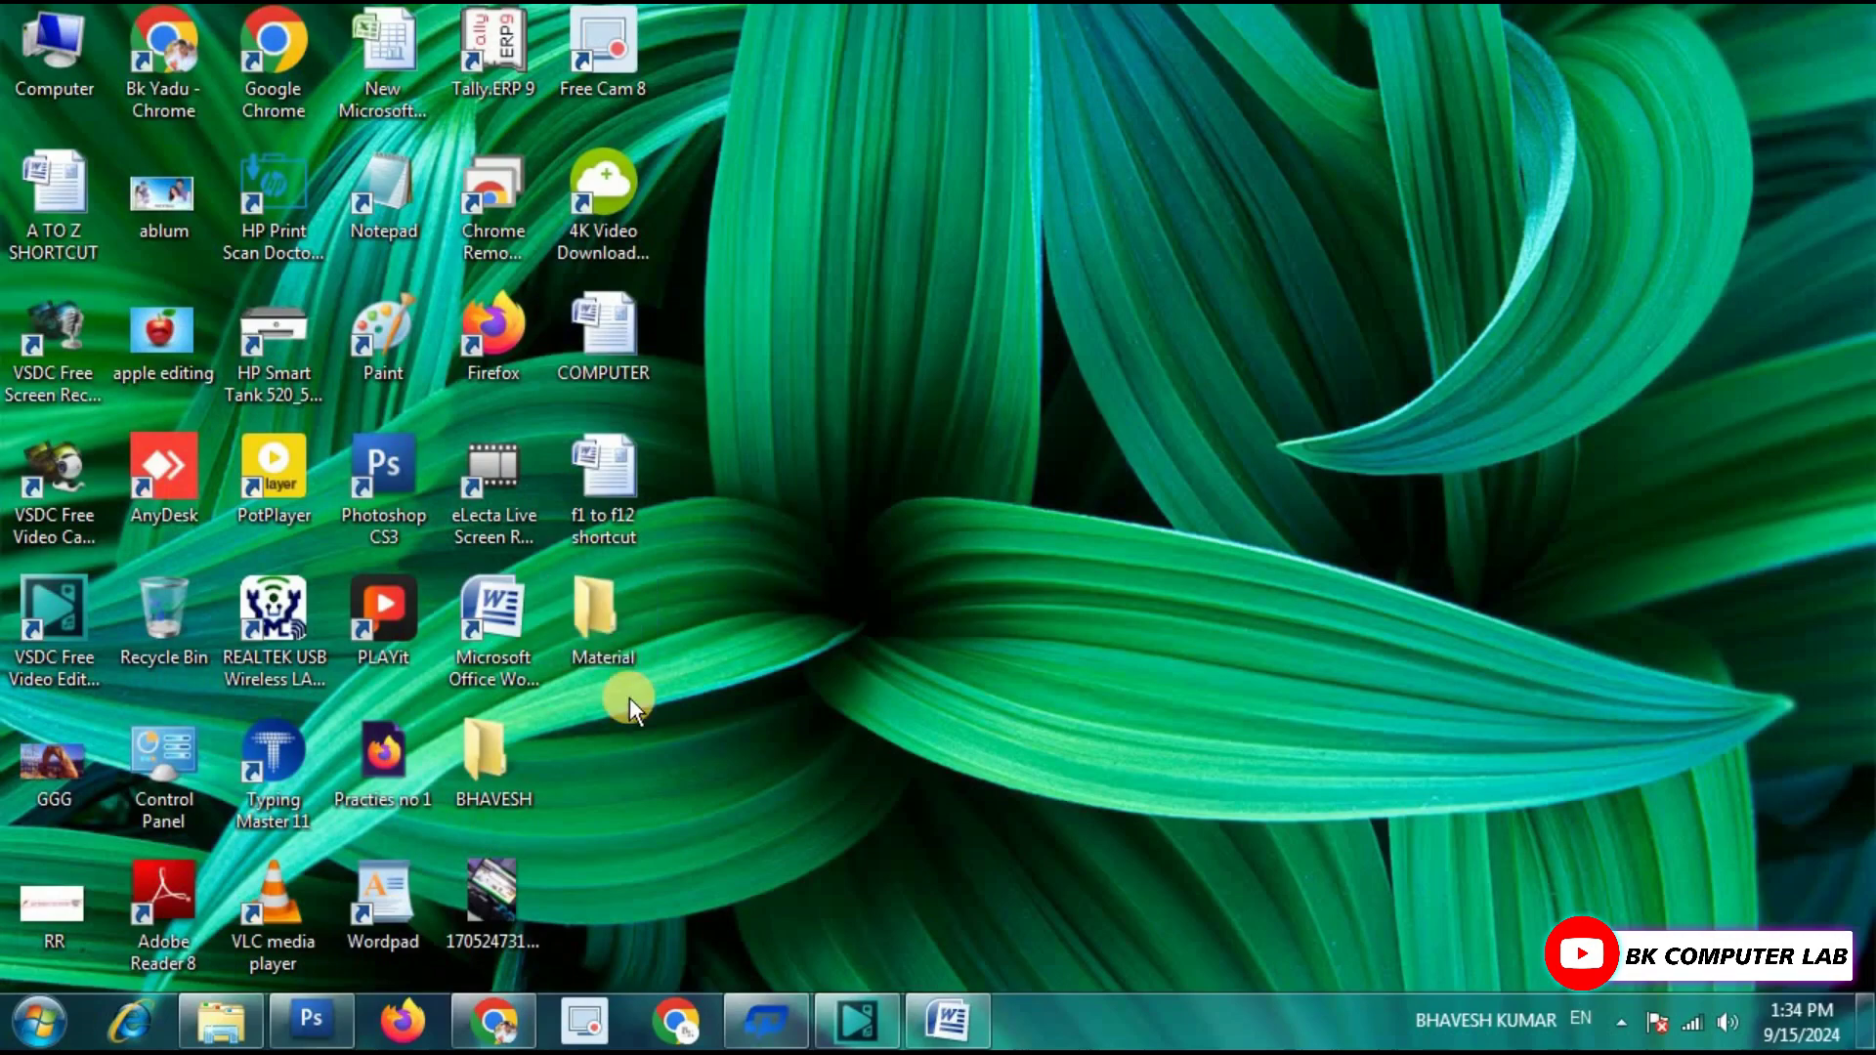
Set Hidden on Material for the folder, subfolders and files, then refresh the desktop.
right_click(600, 613)
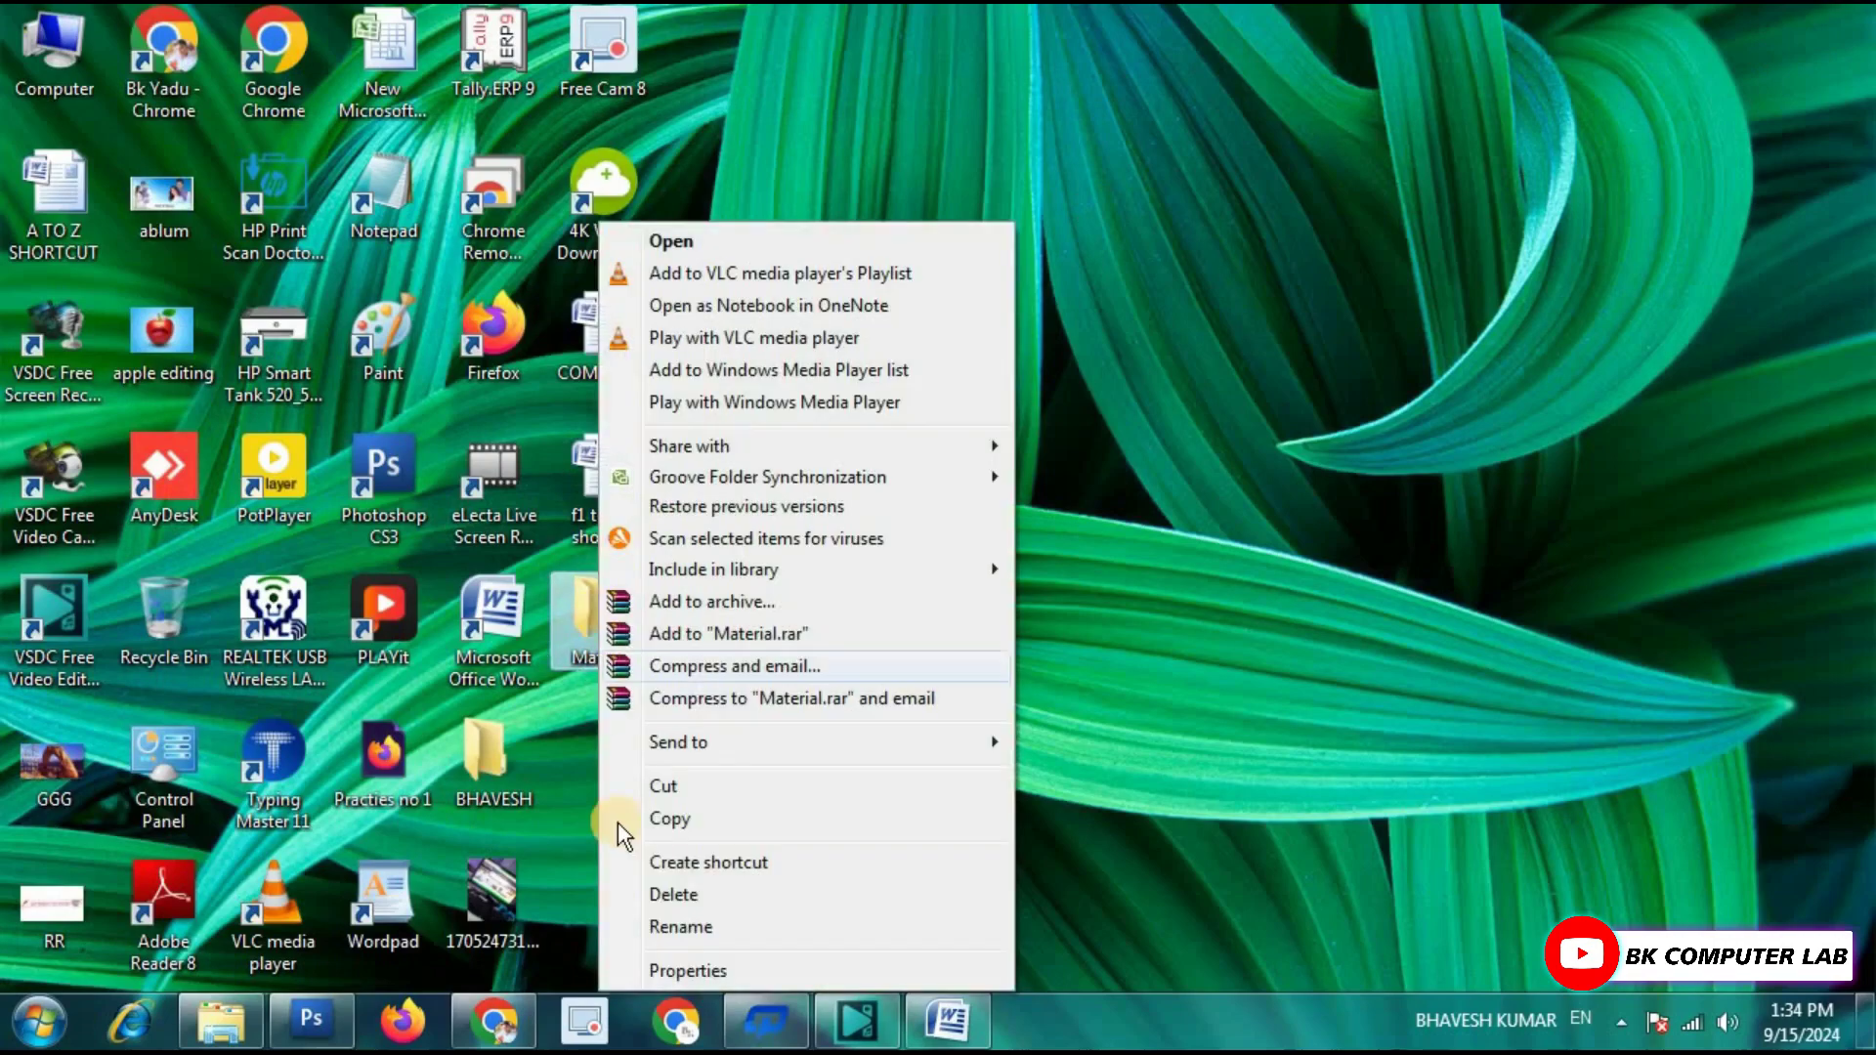
click(694, 970)
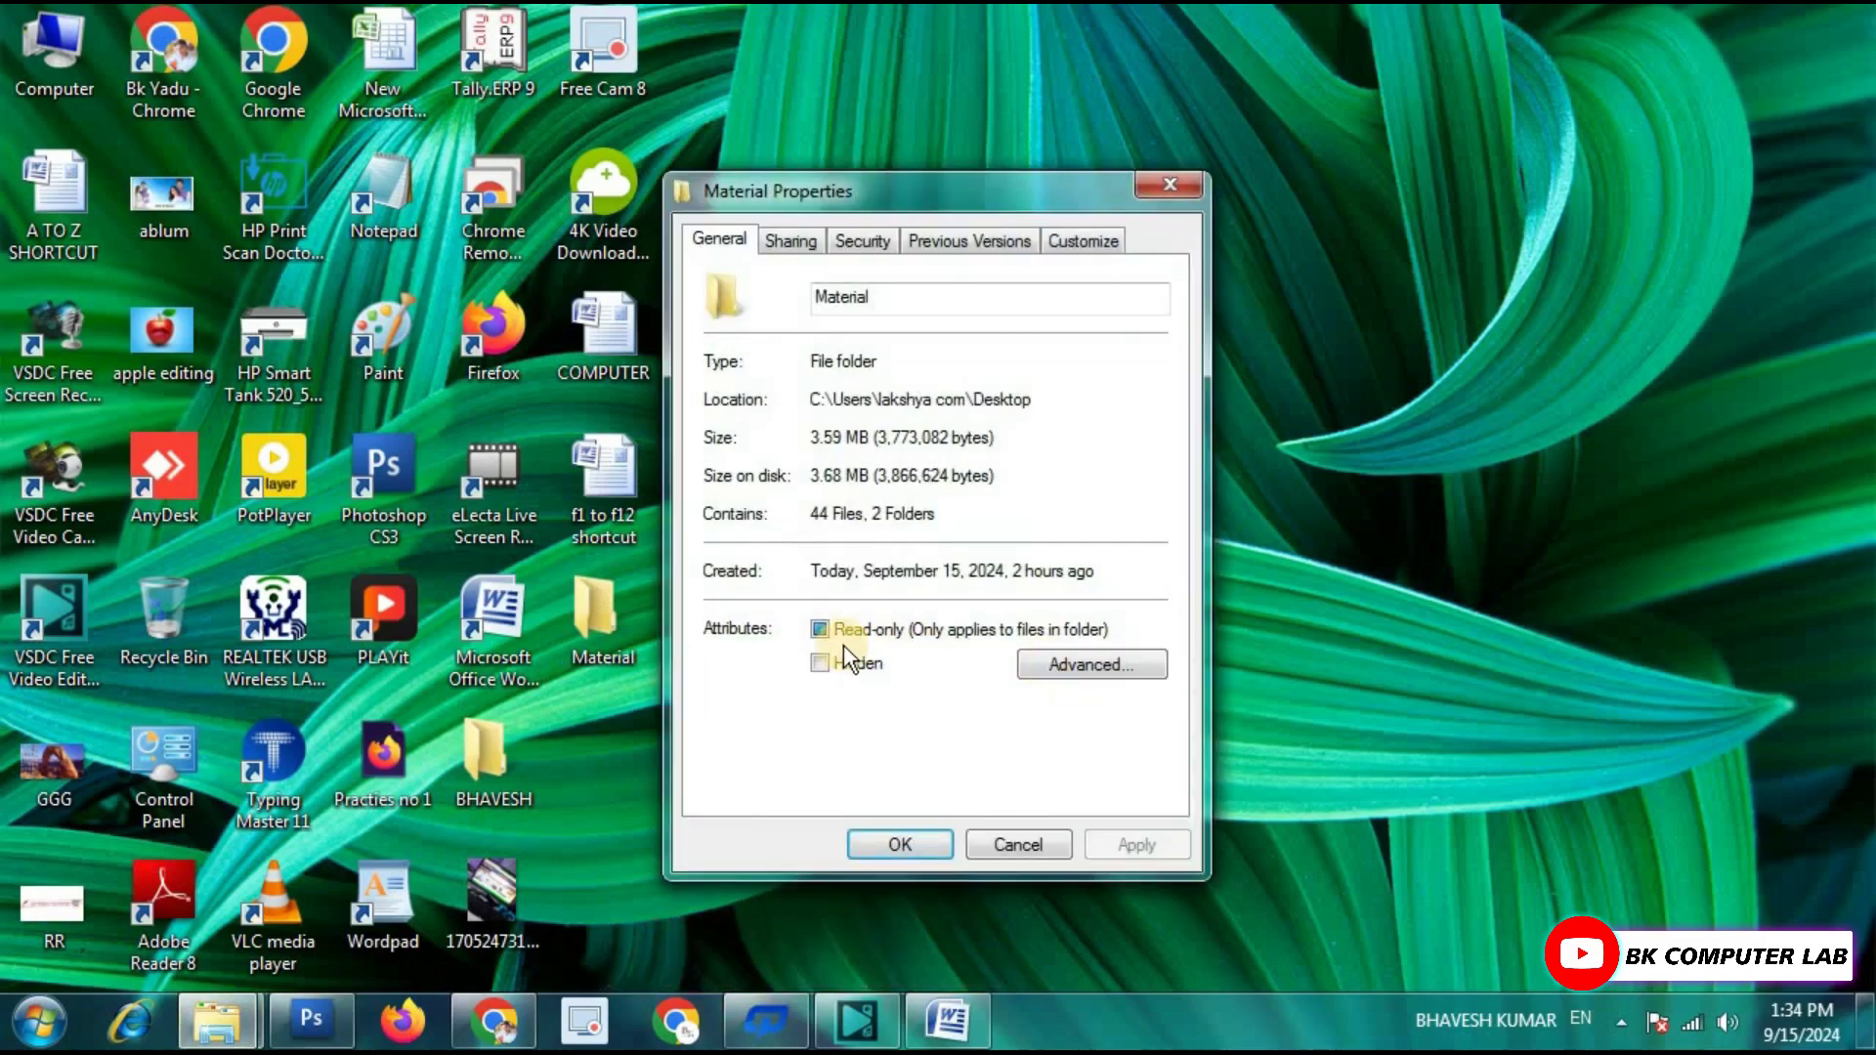
click(842, 666)
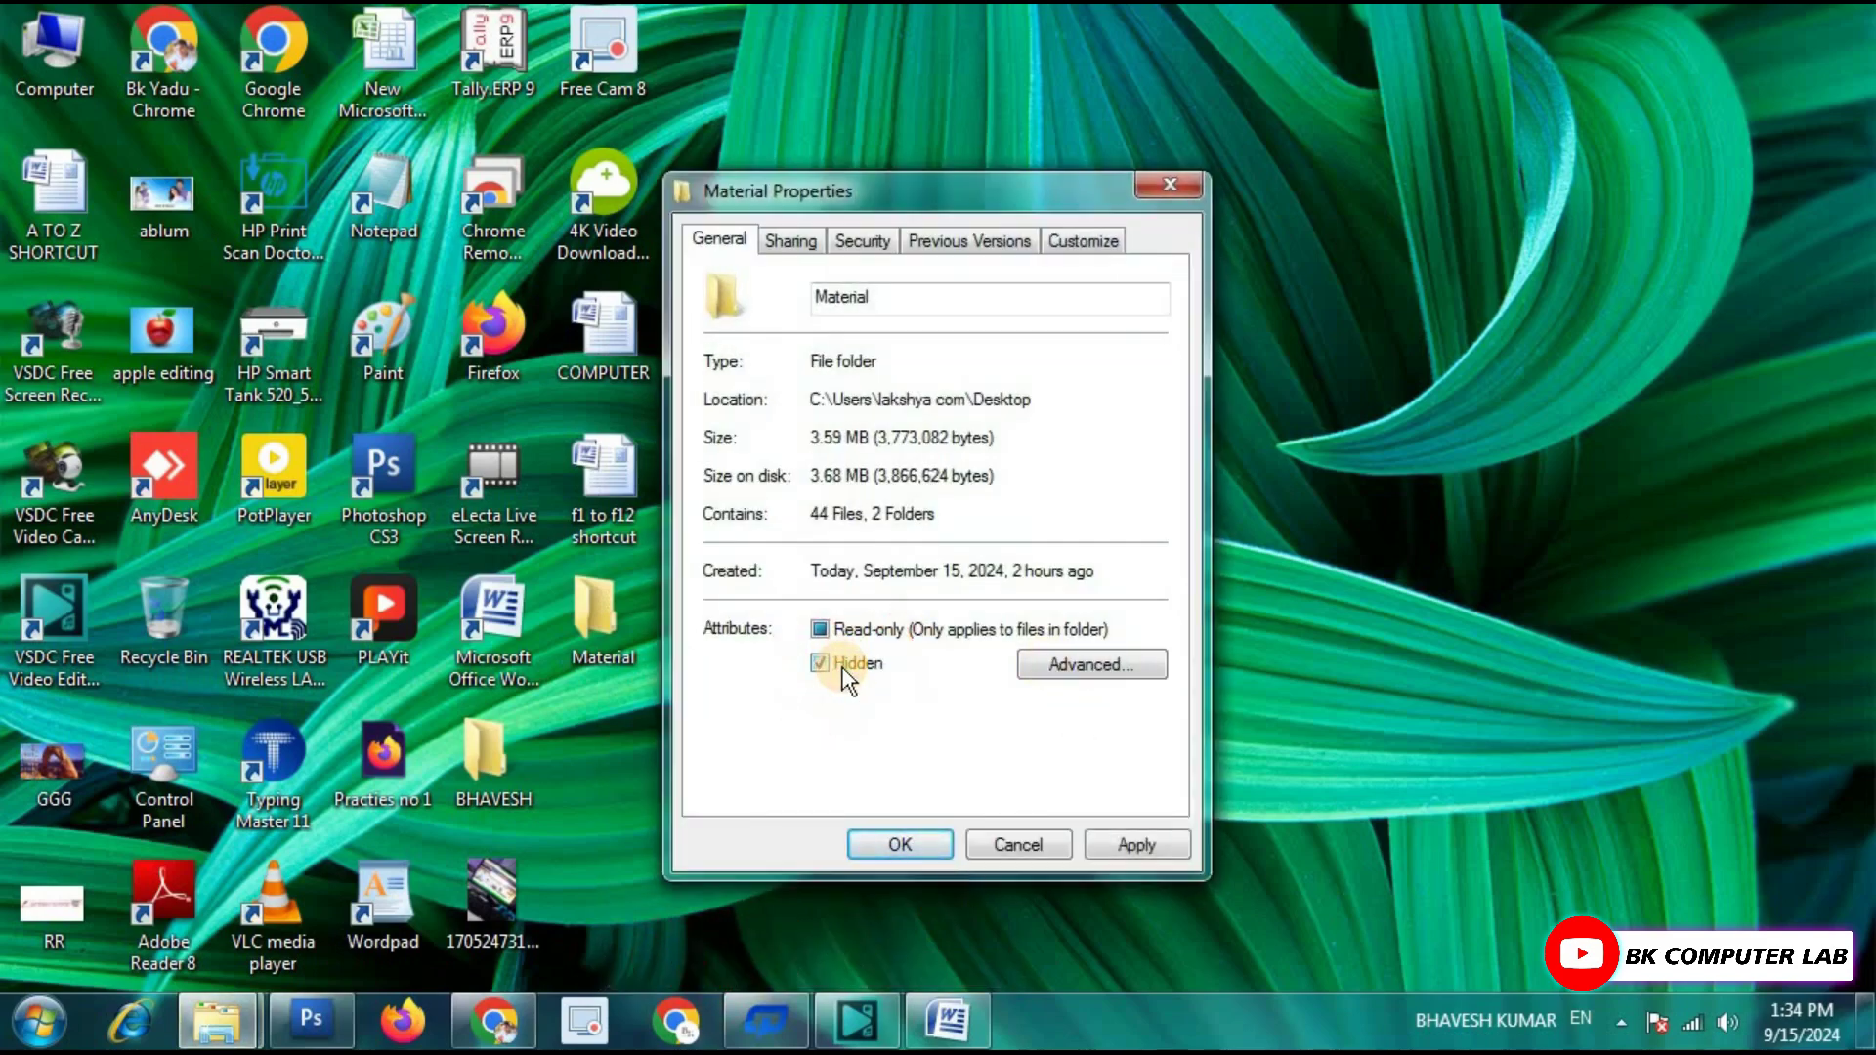
click(1143, 842)
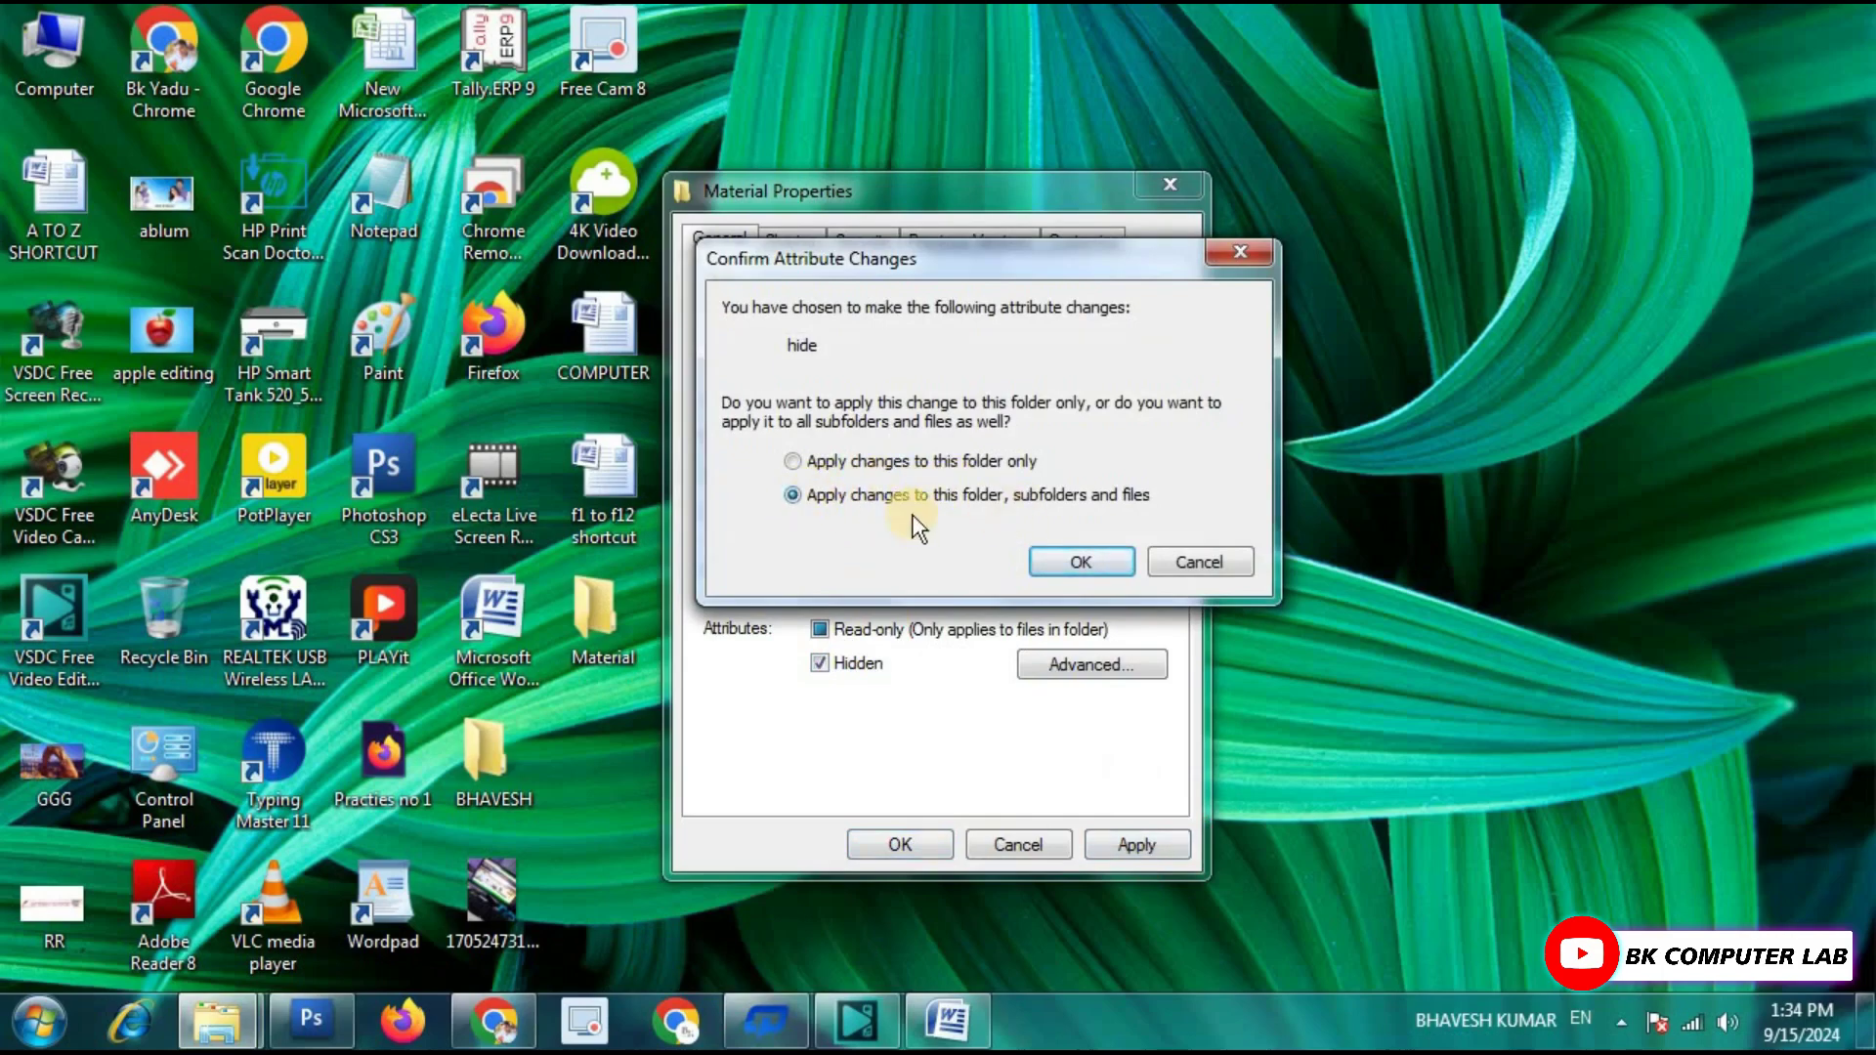
click(1075, 563)
click(897, 852)
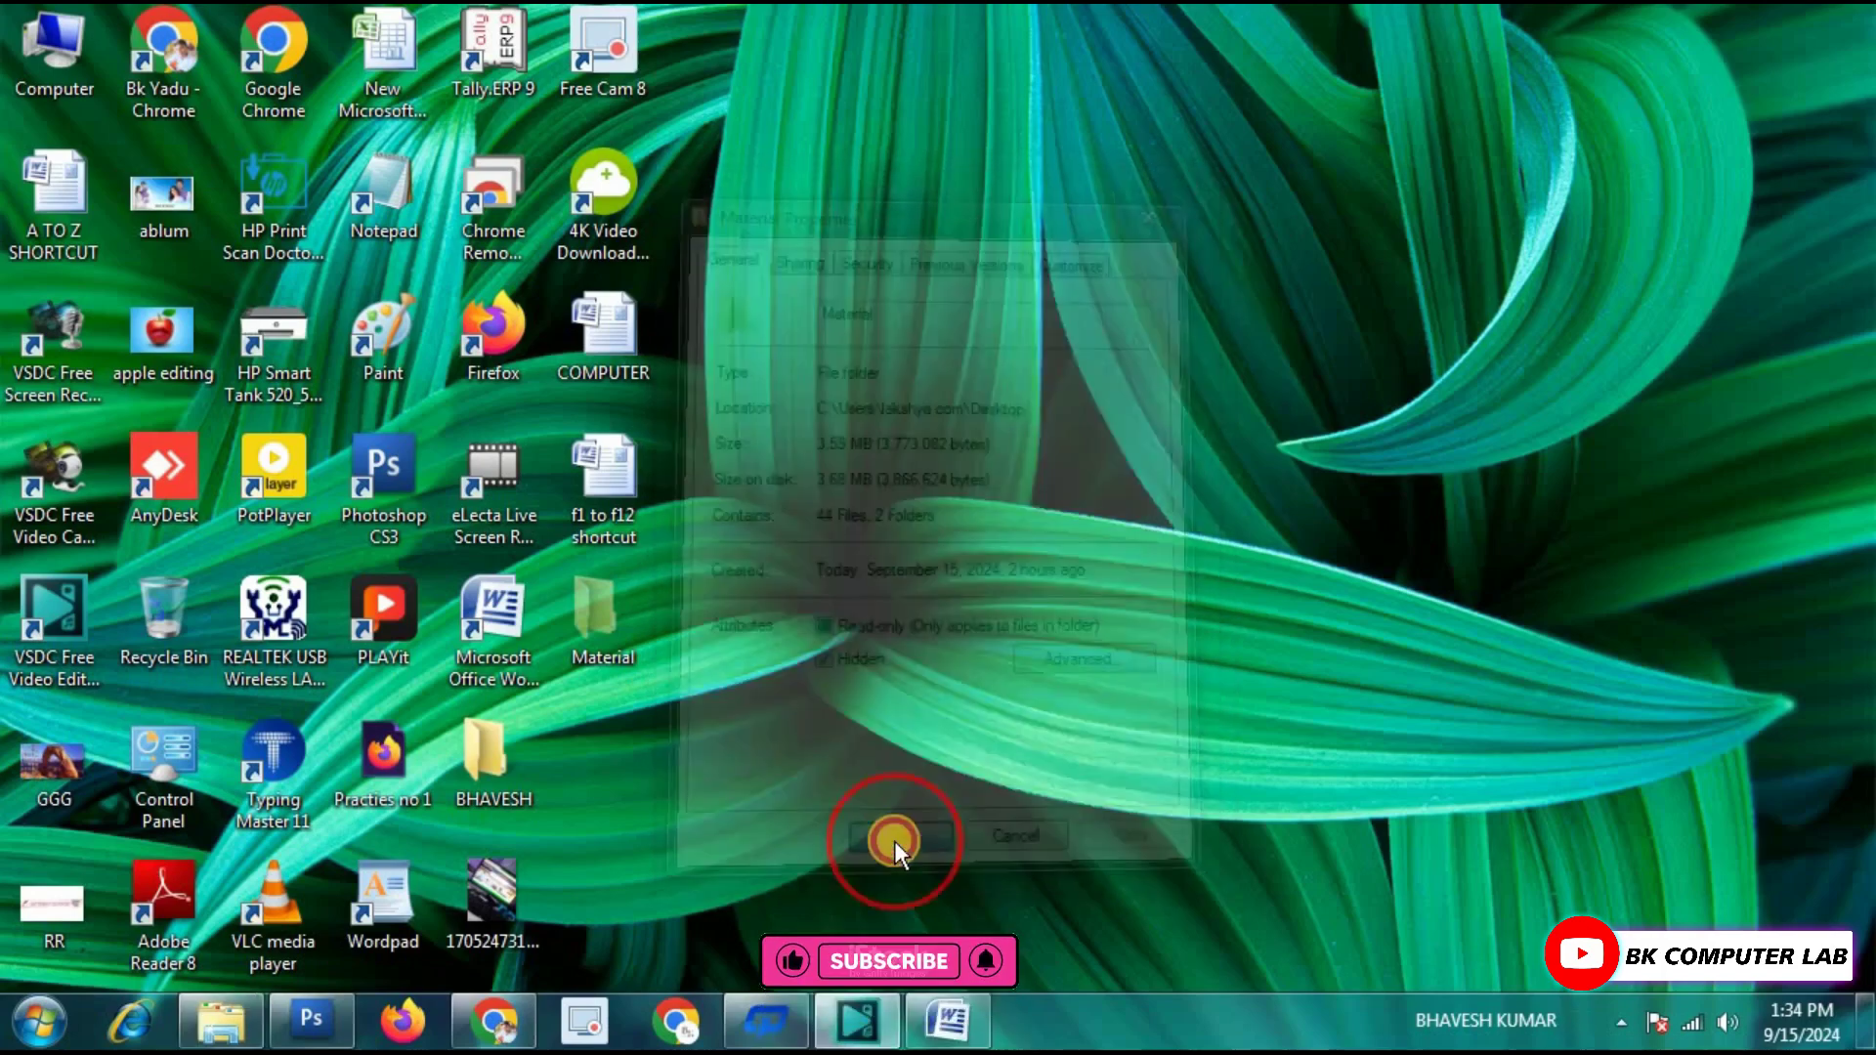
right_click(1030, 400)
click(1104, 483)
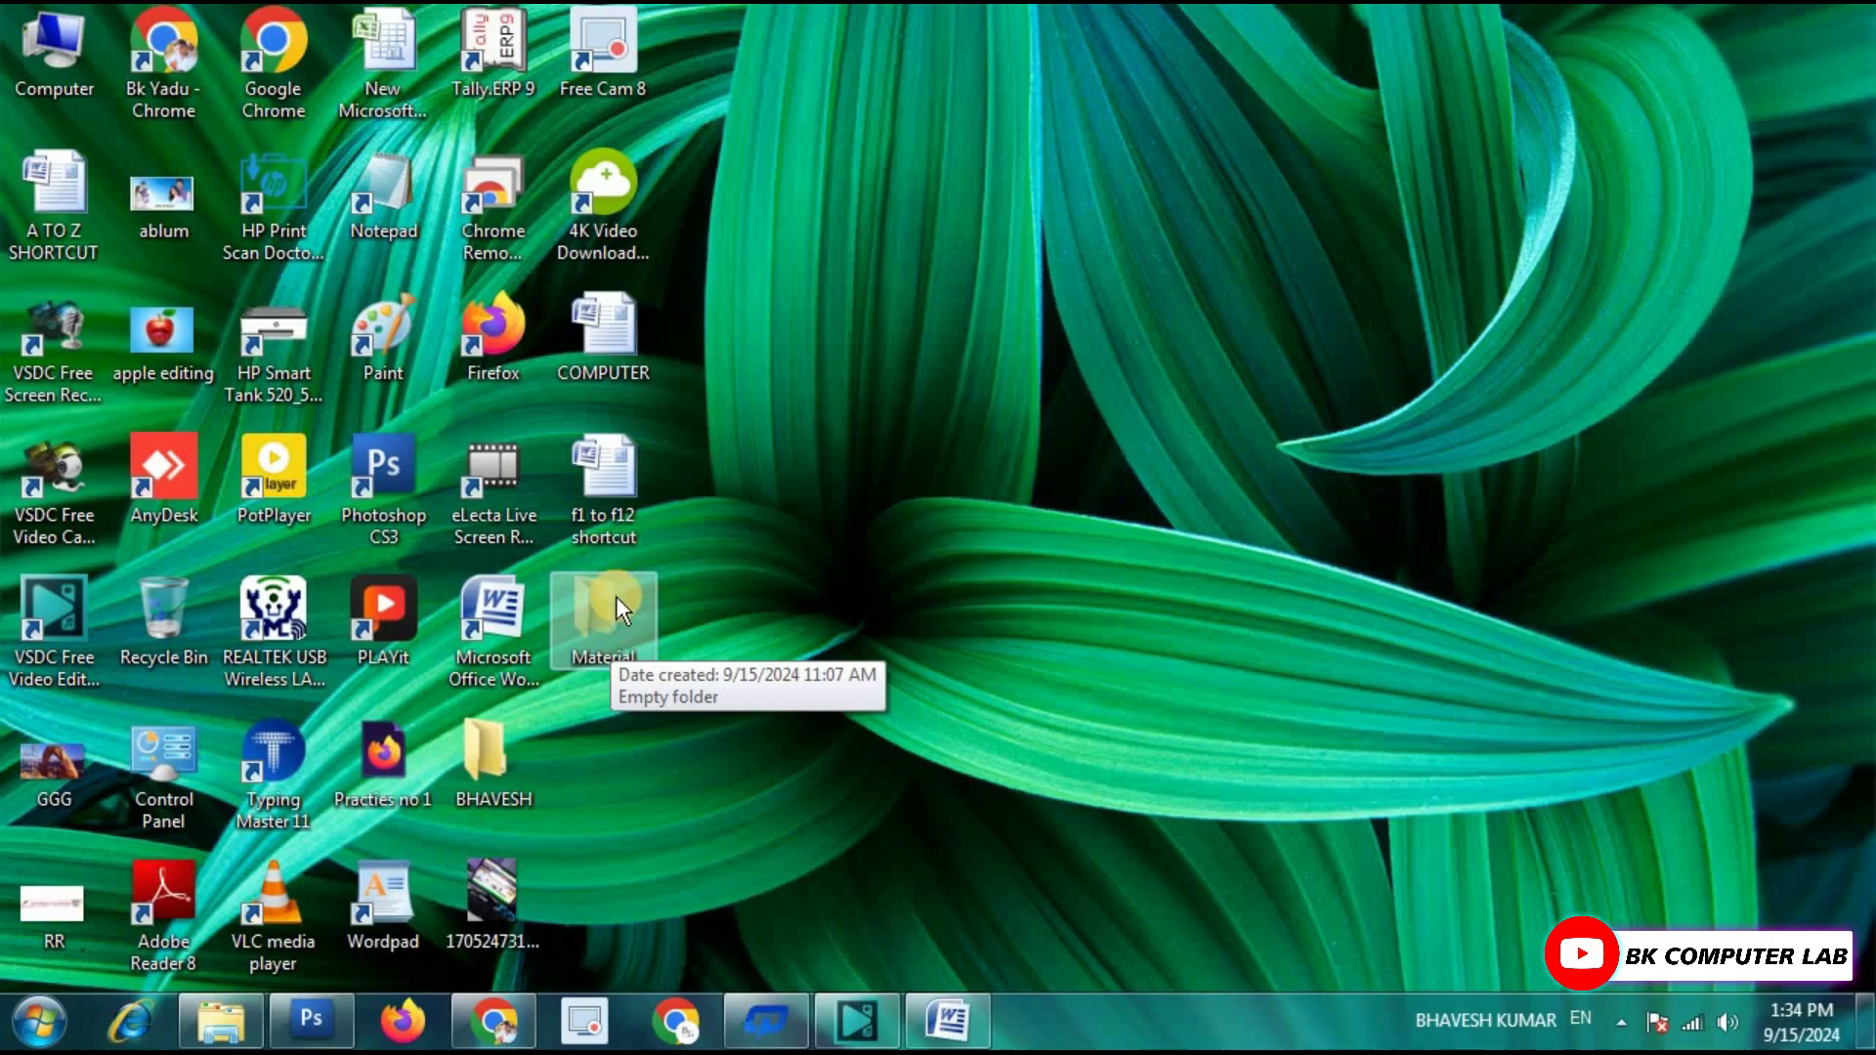
key(ctrl+x)
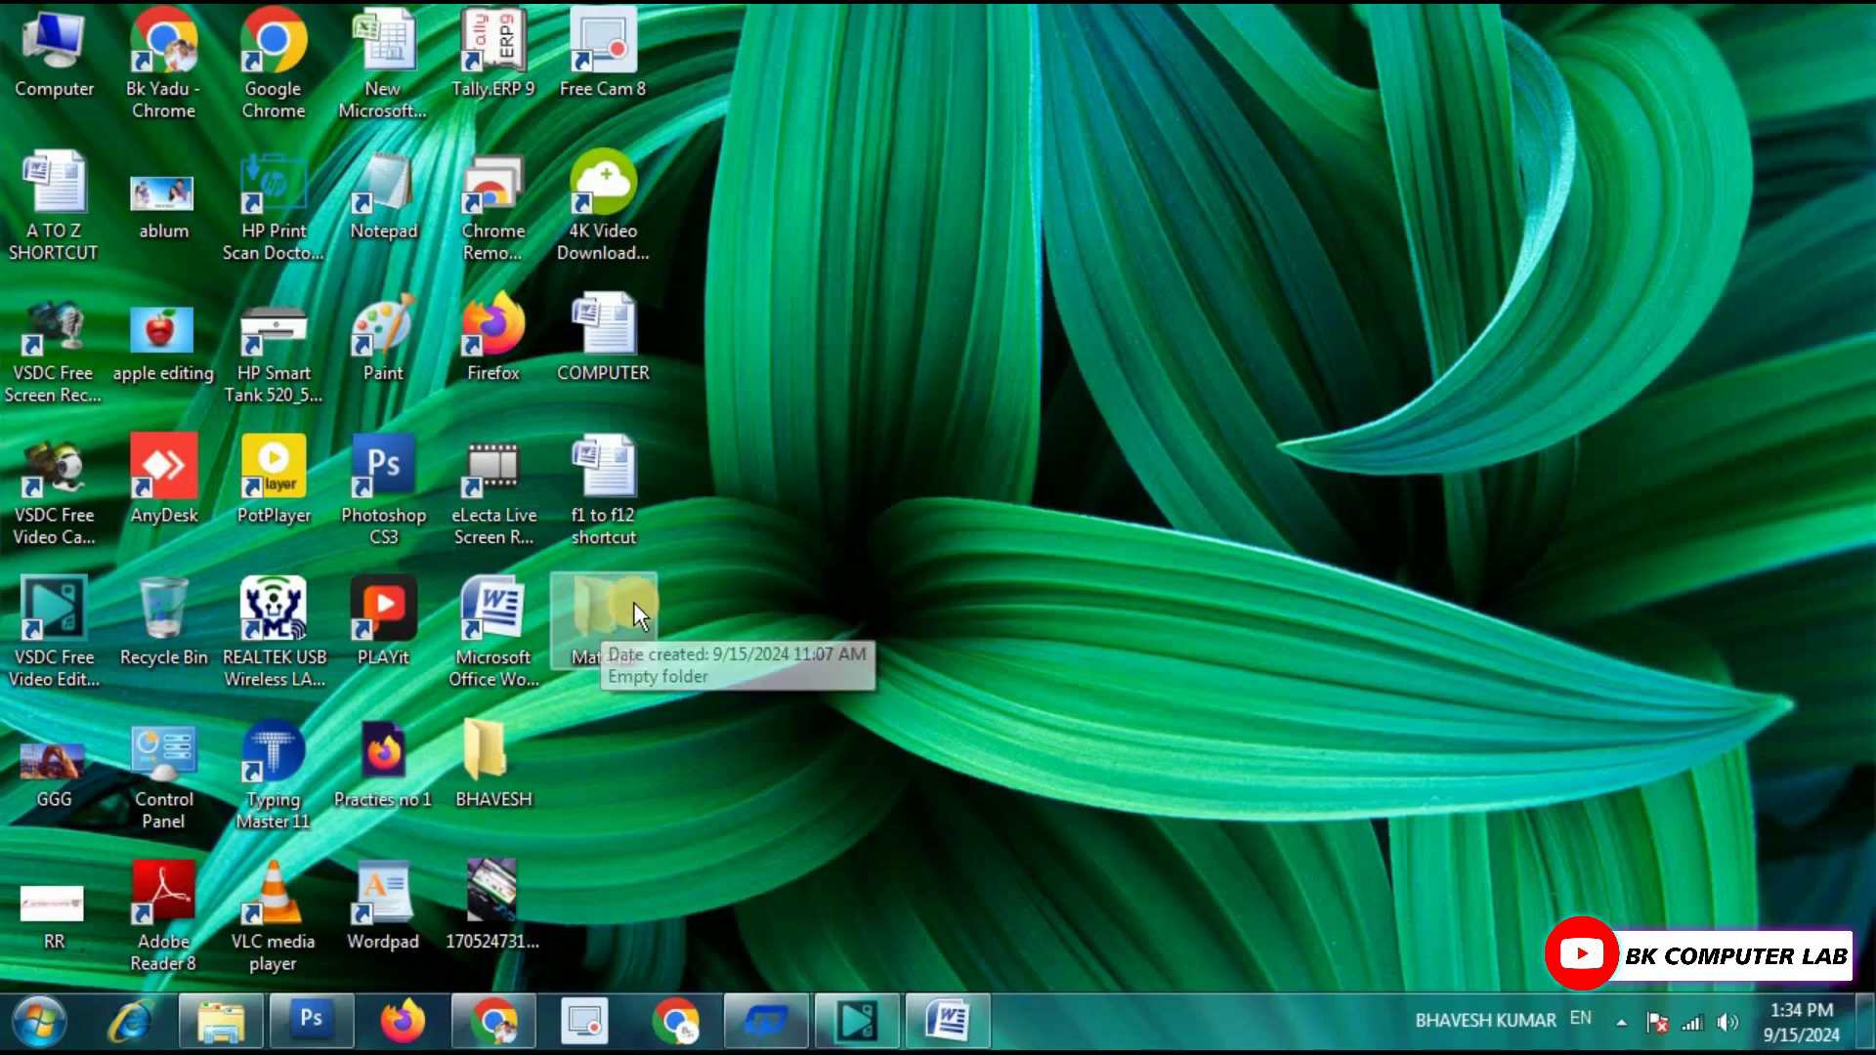
Open All Control Panel Items from the desktop's Personalize window and maximize it.
right_click(870, 424)
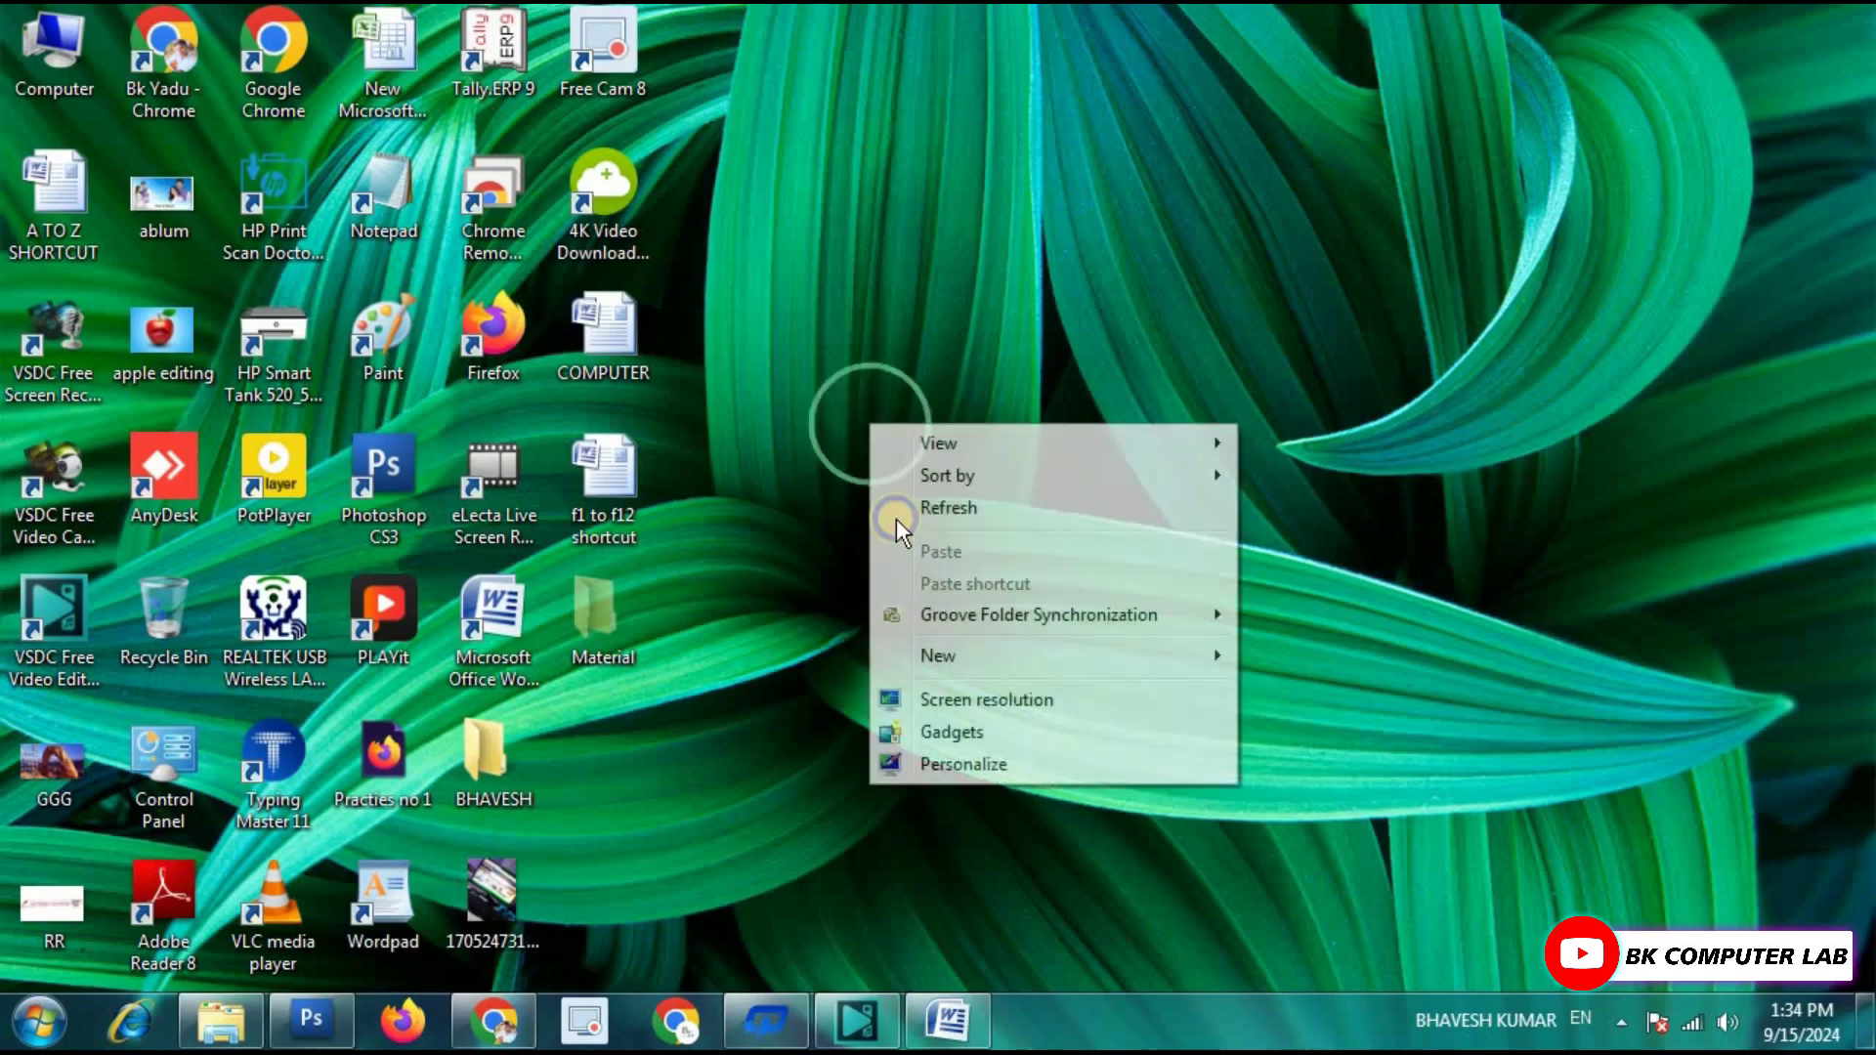
click(948, 757)
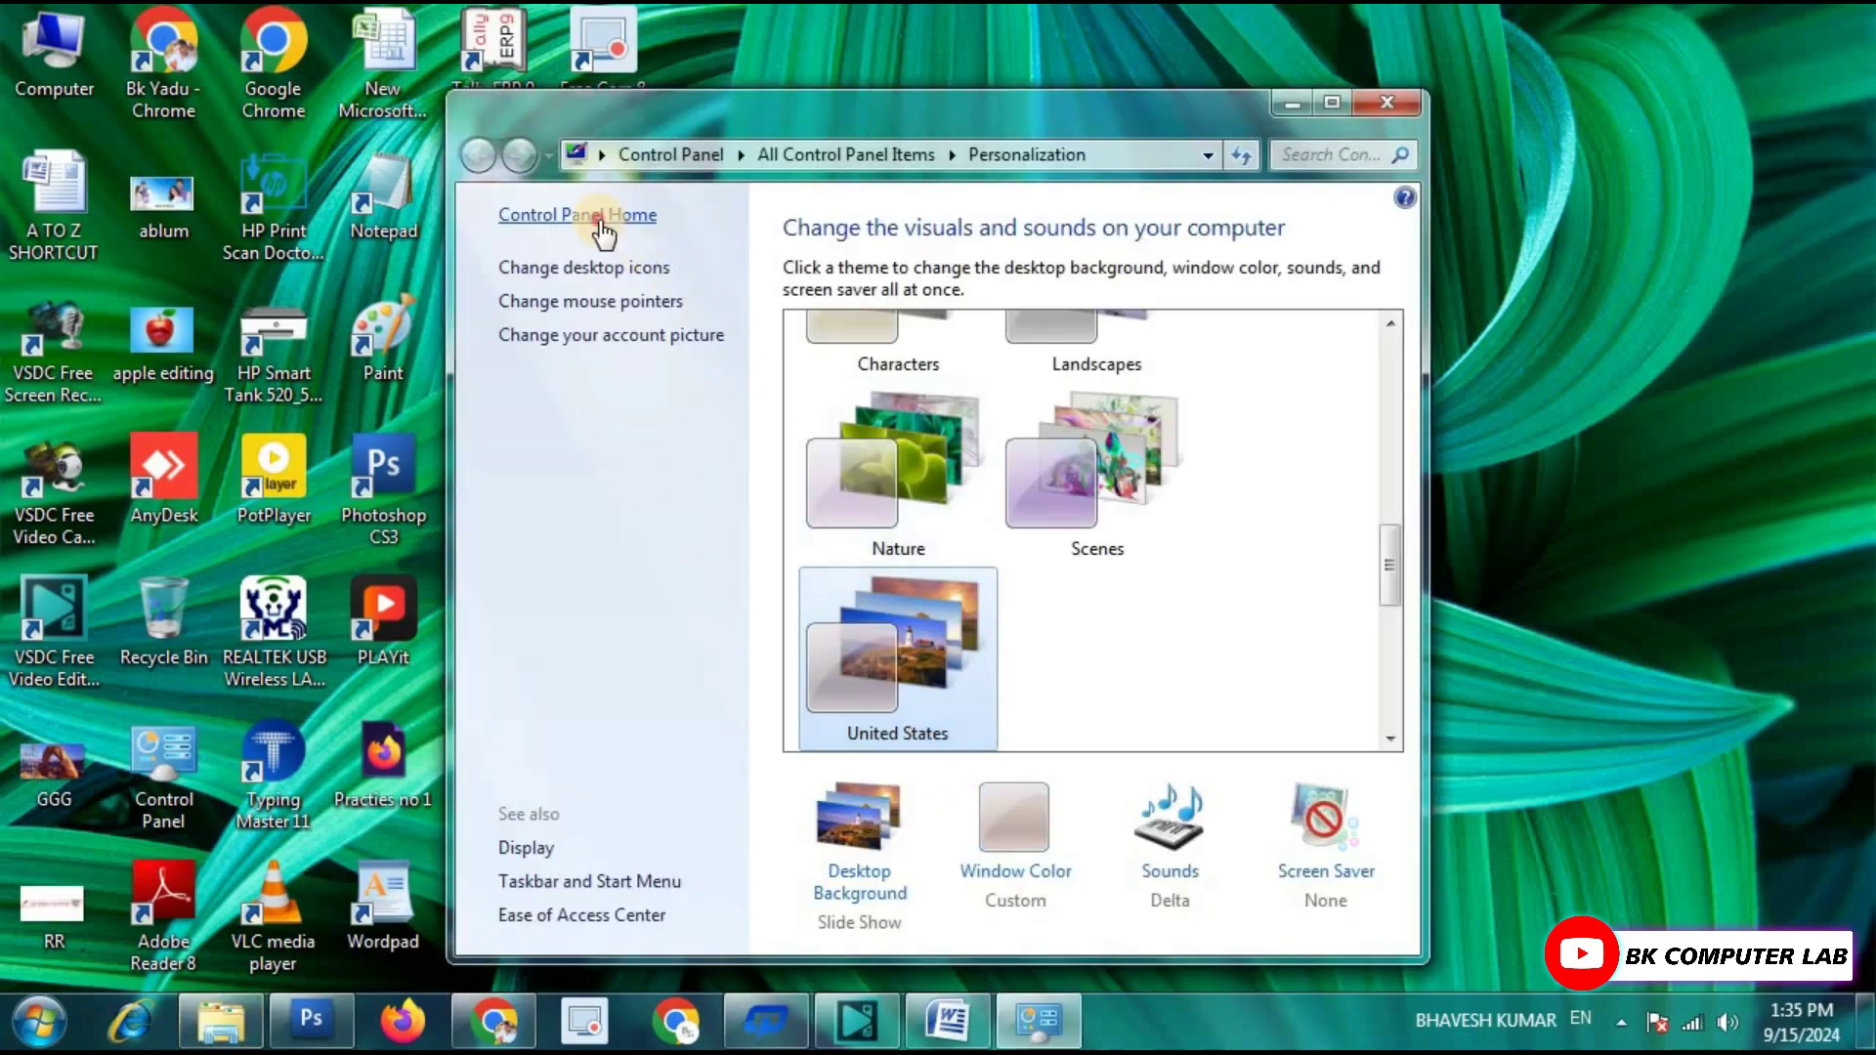
click(601, 217)
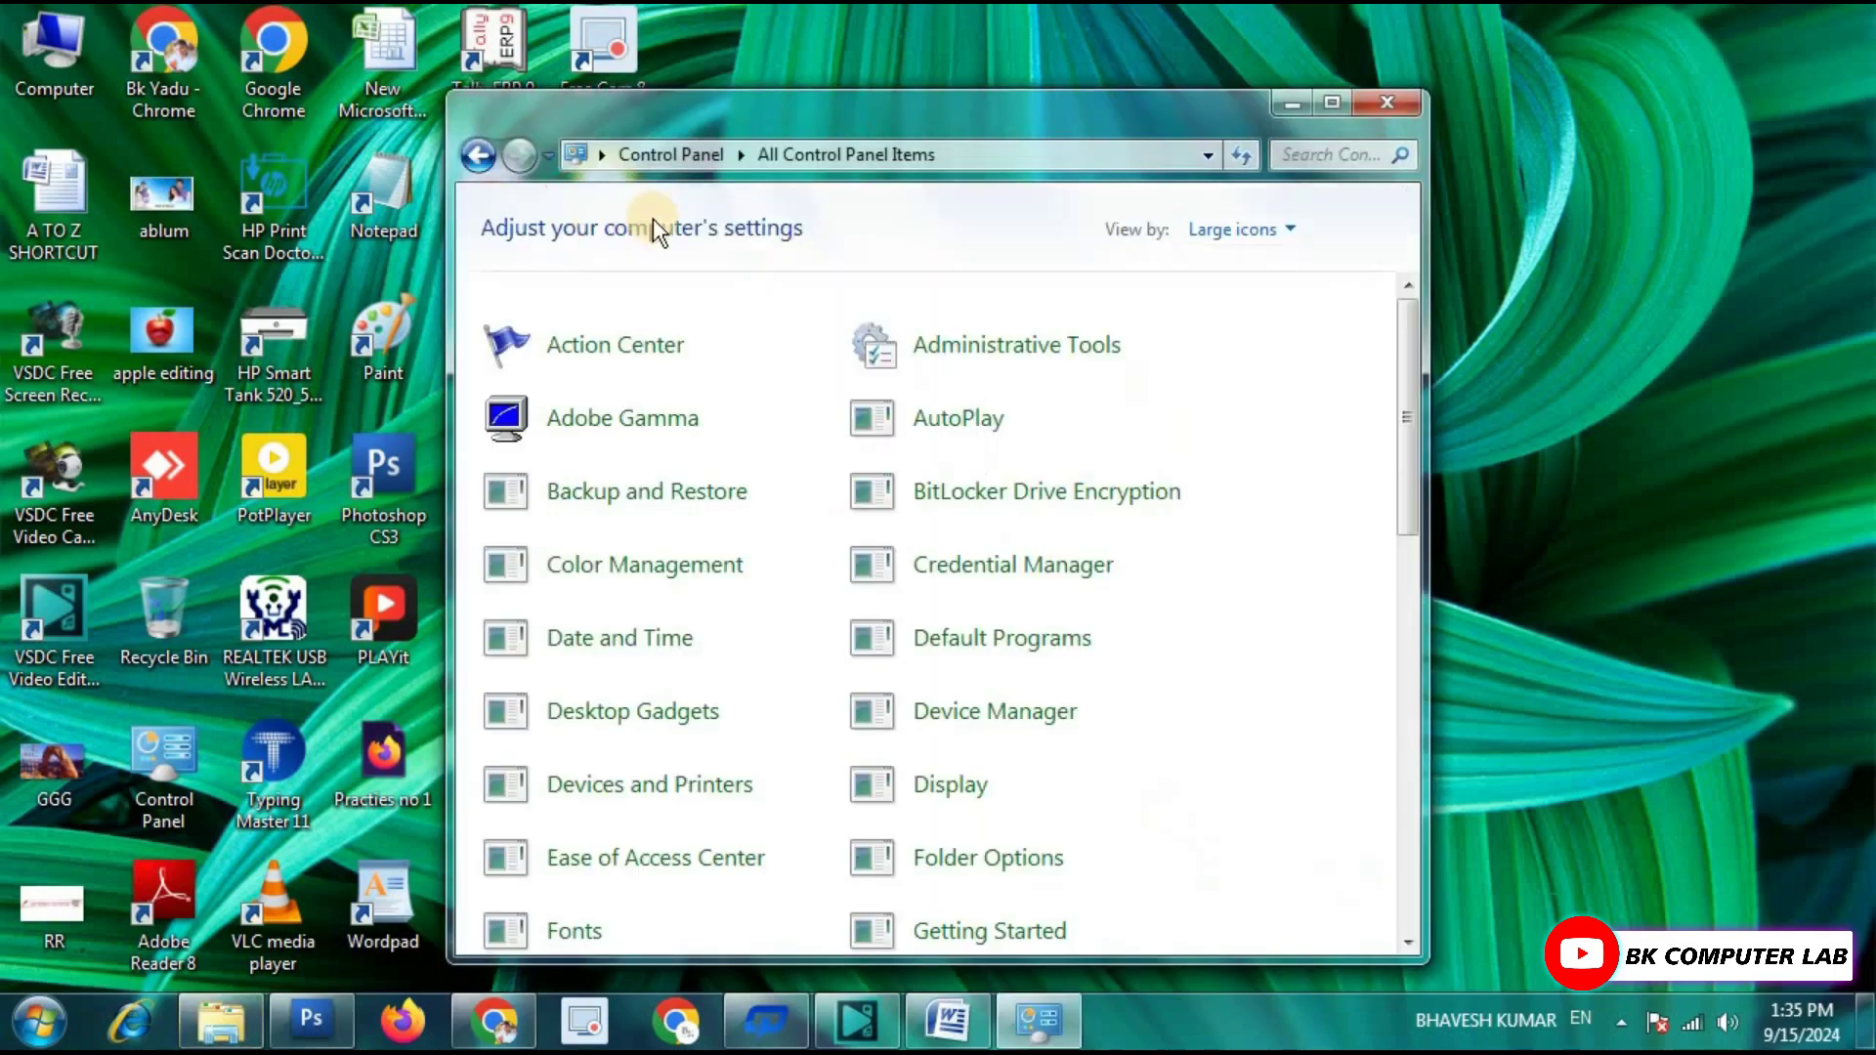
double_click(1088, 119)
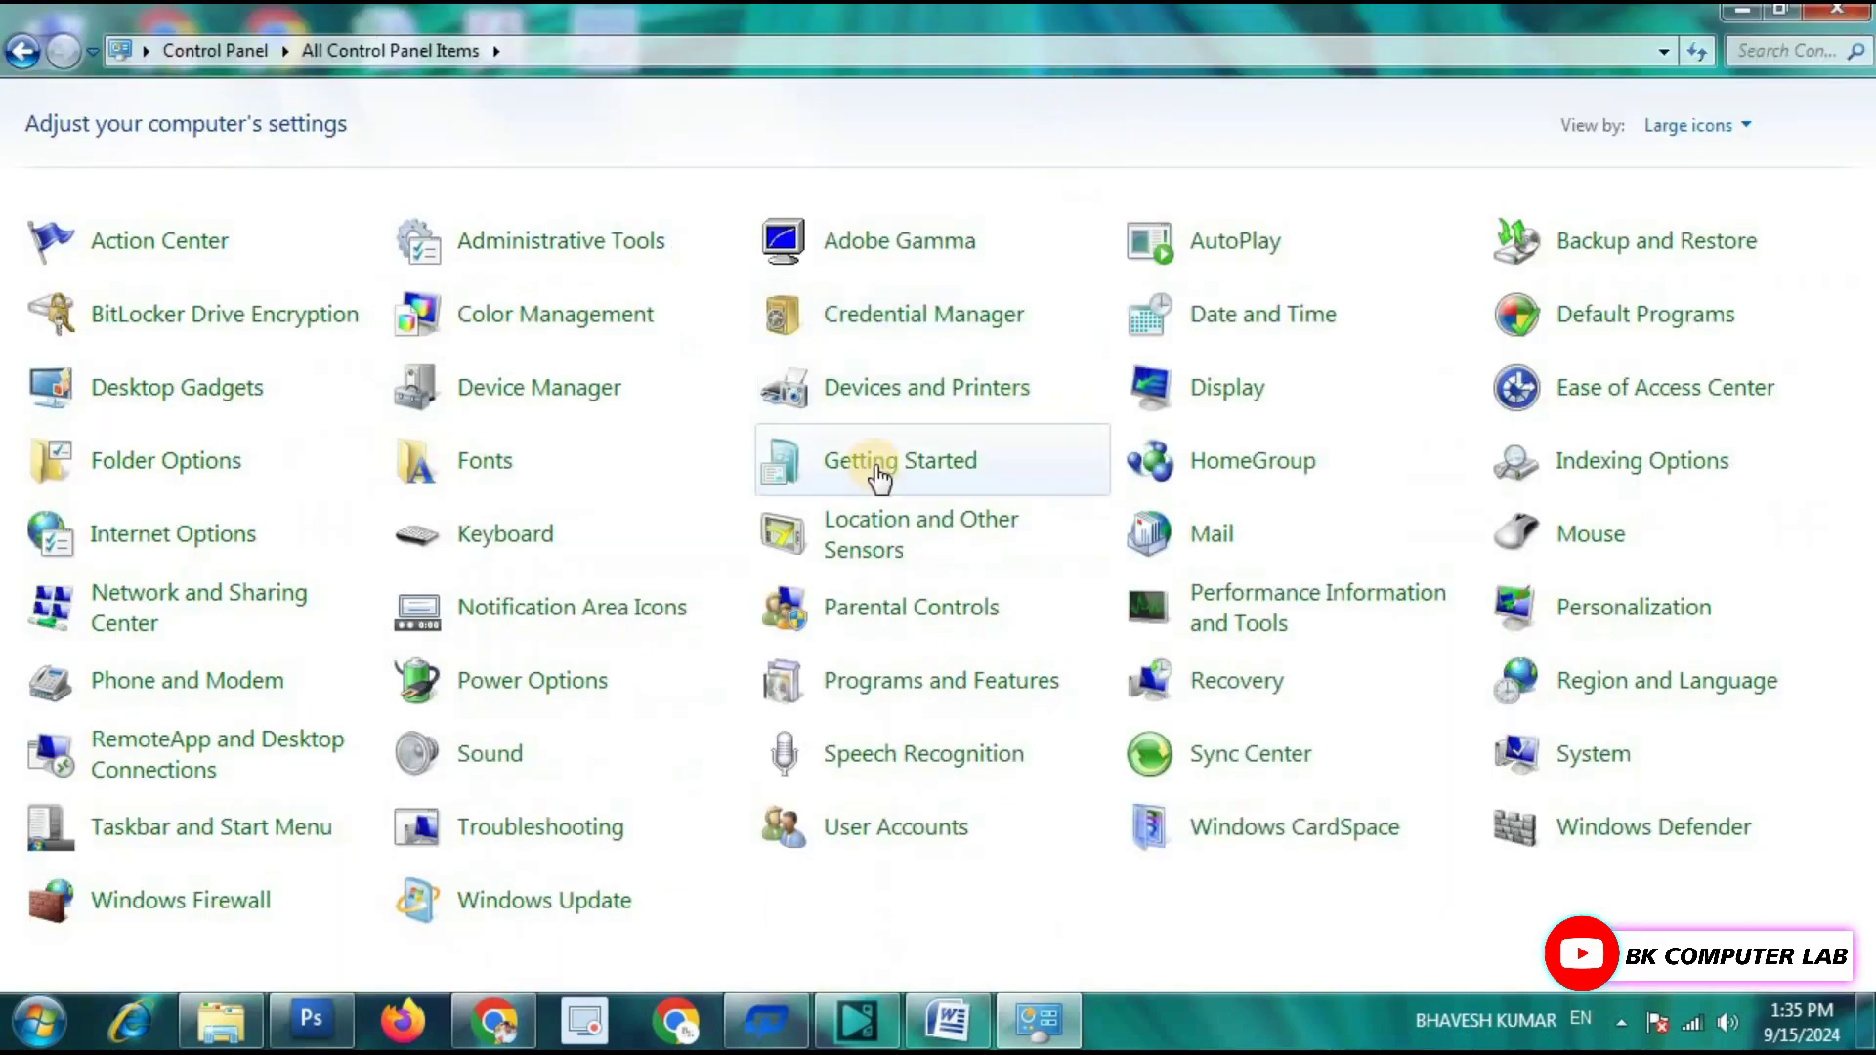
Set Folder Options to 'Don't show hidden files, folders, or drives', then close Control Panel.
click(142, 477)
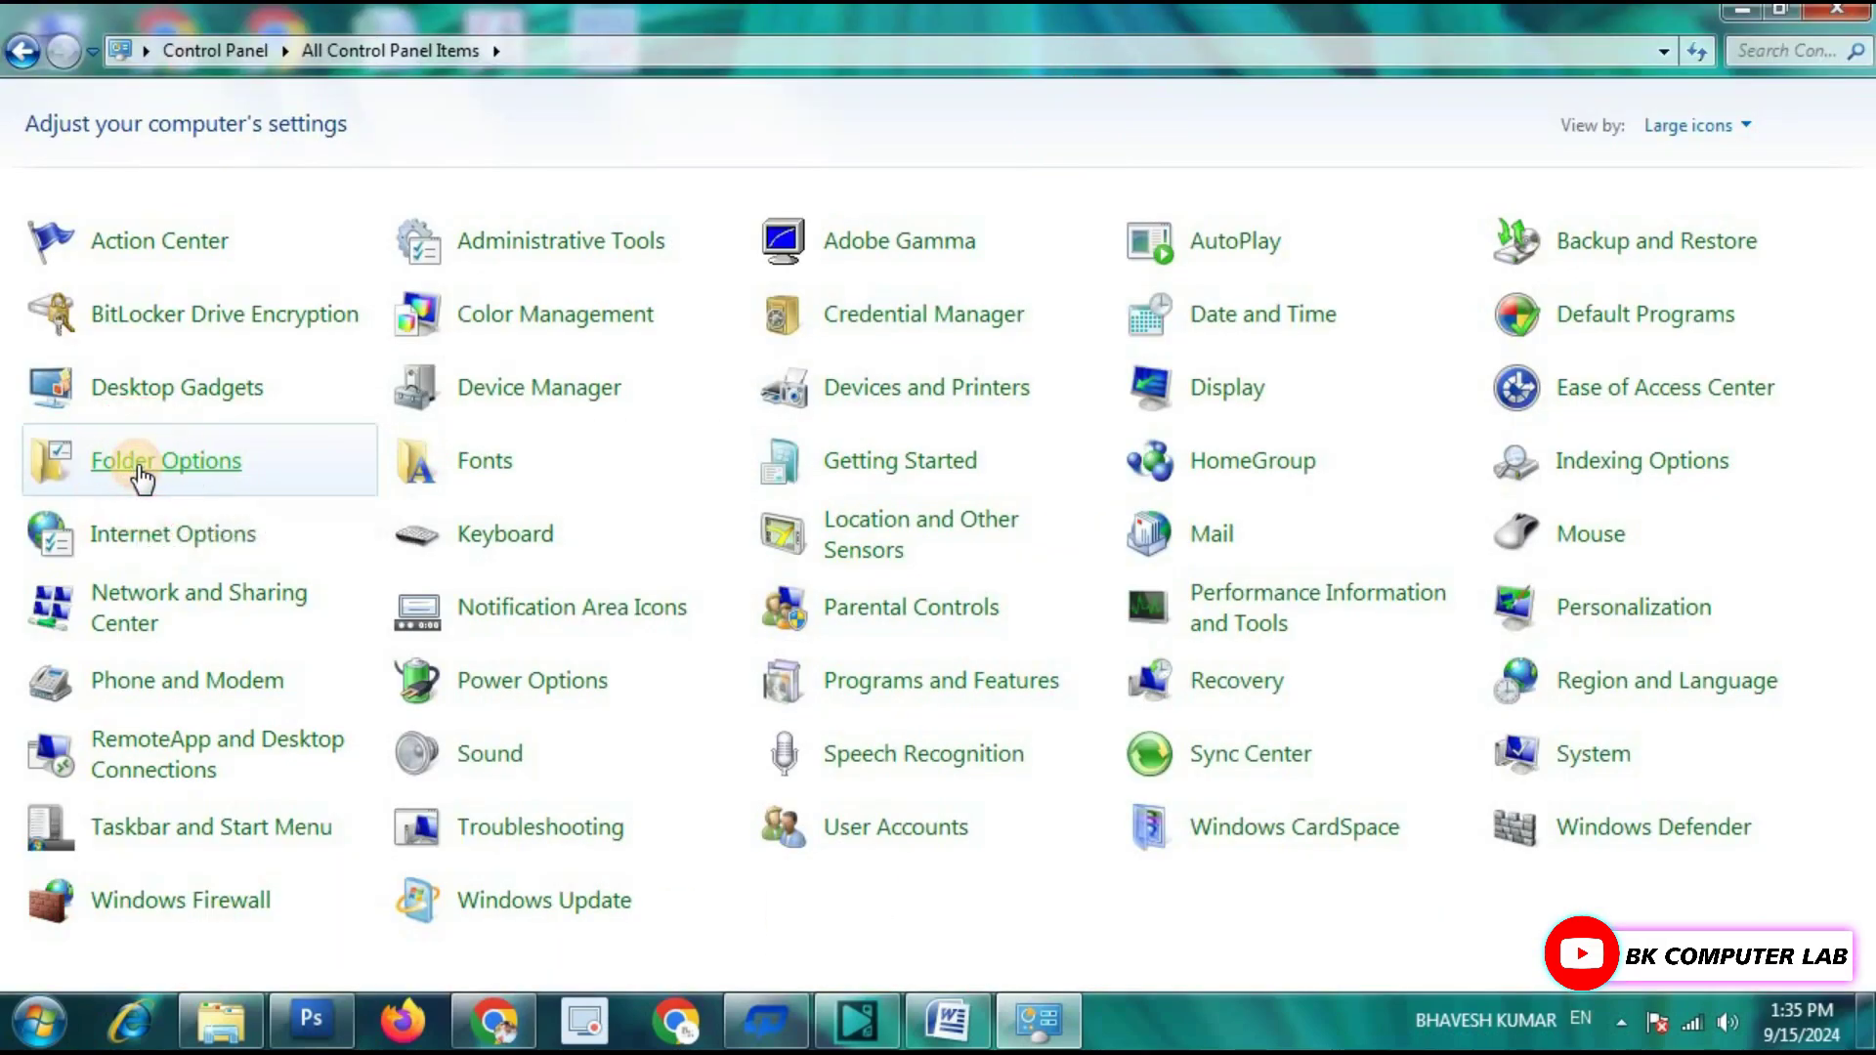
click(770, 251)
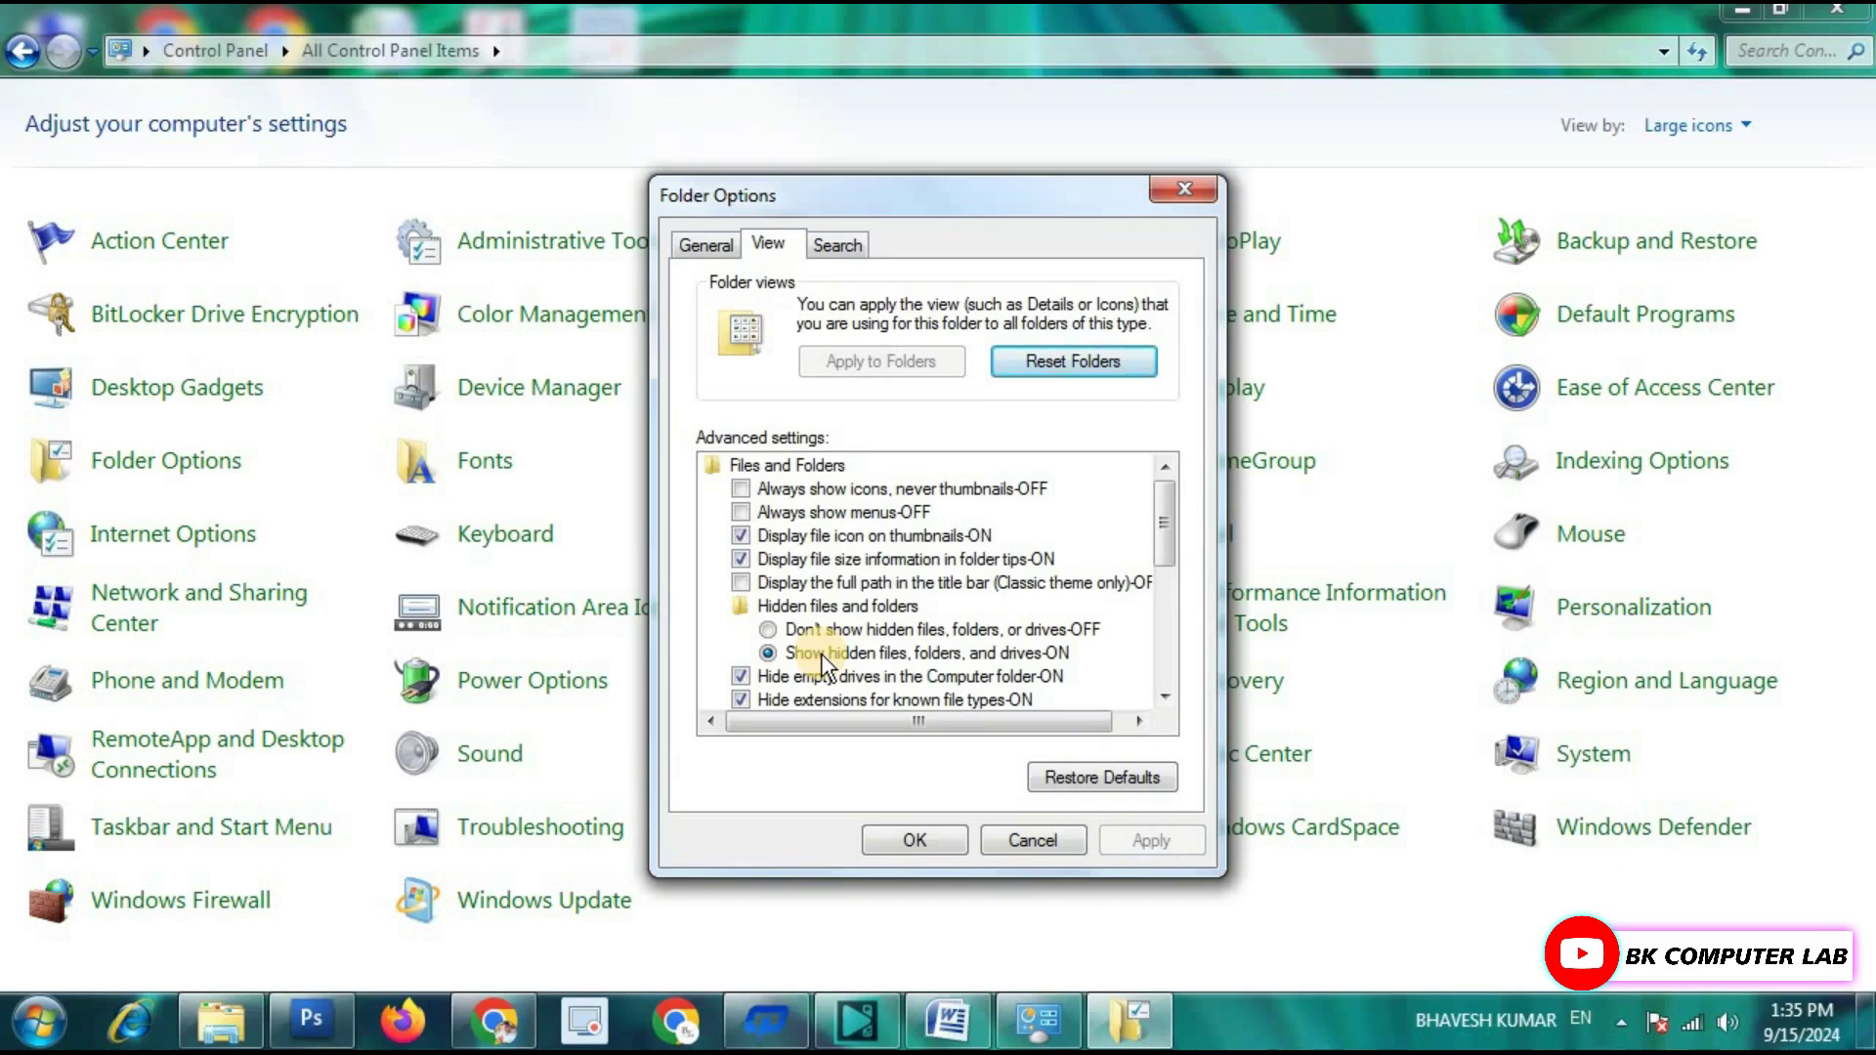
click(794, 632)
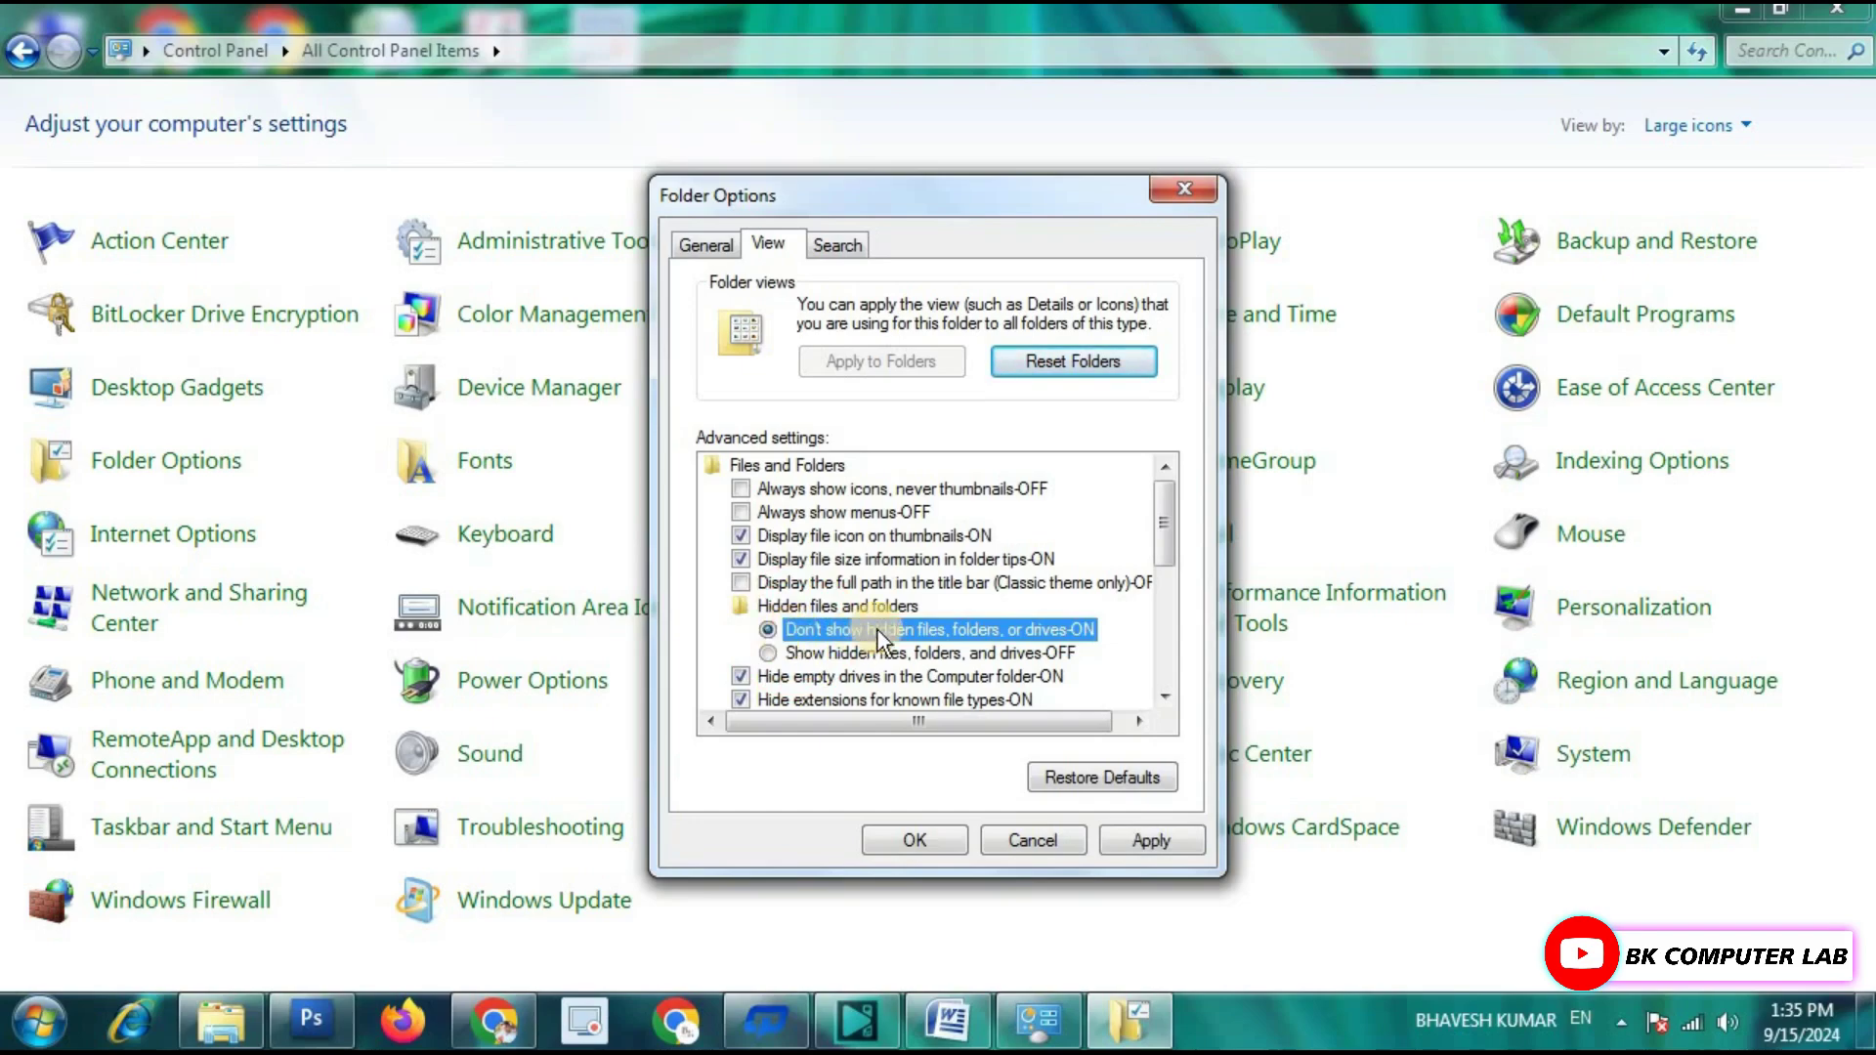
click(1148, 838)
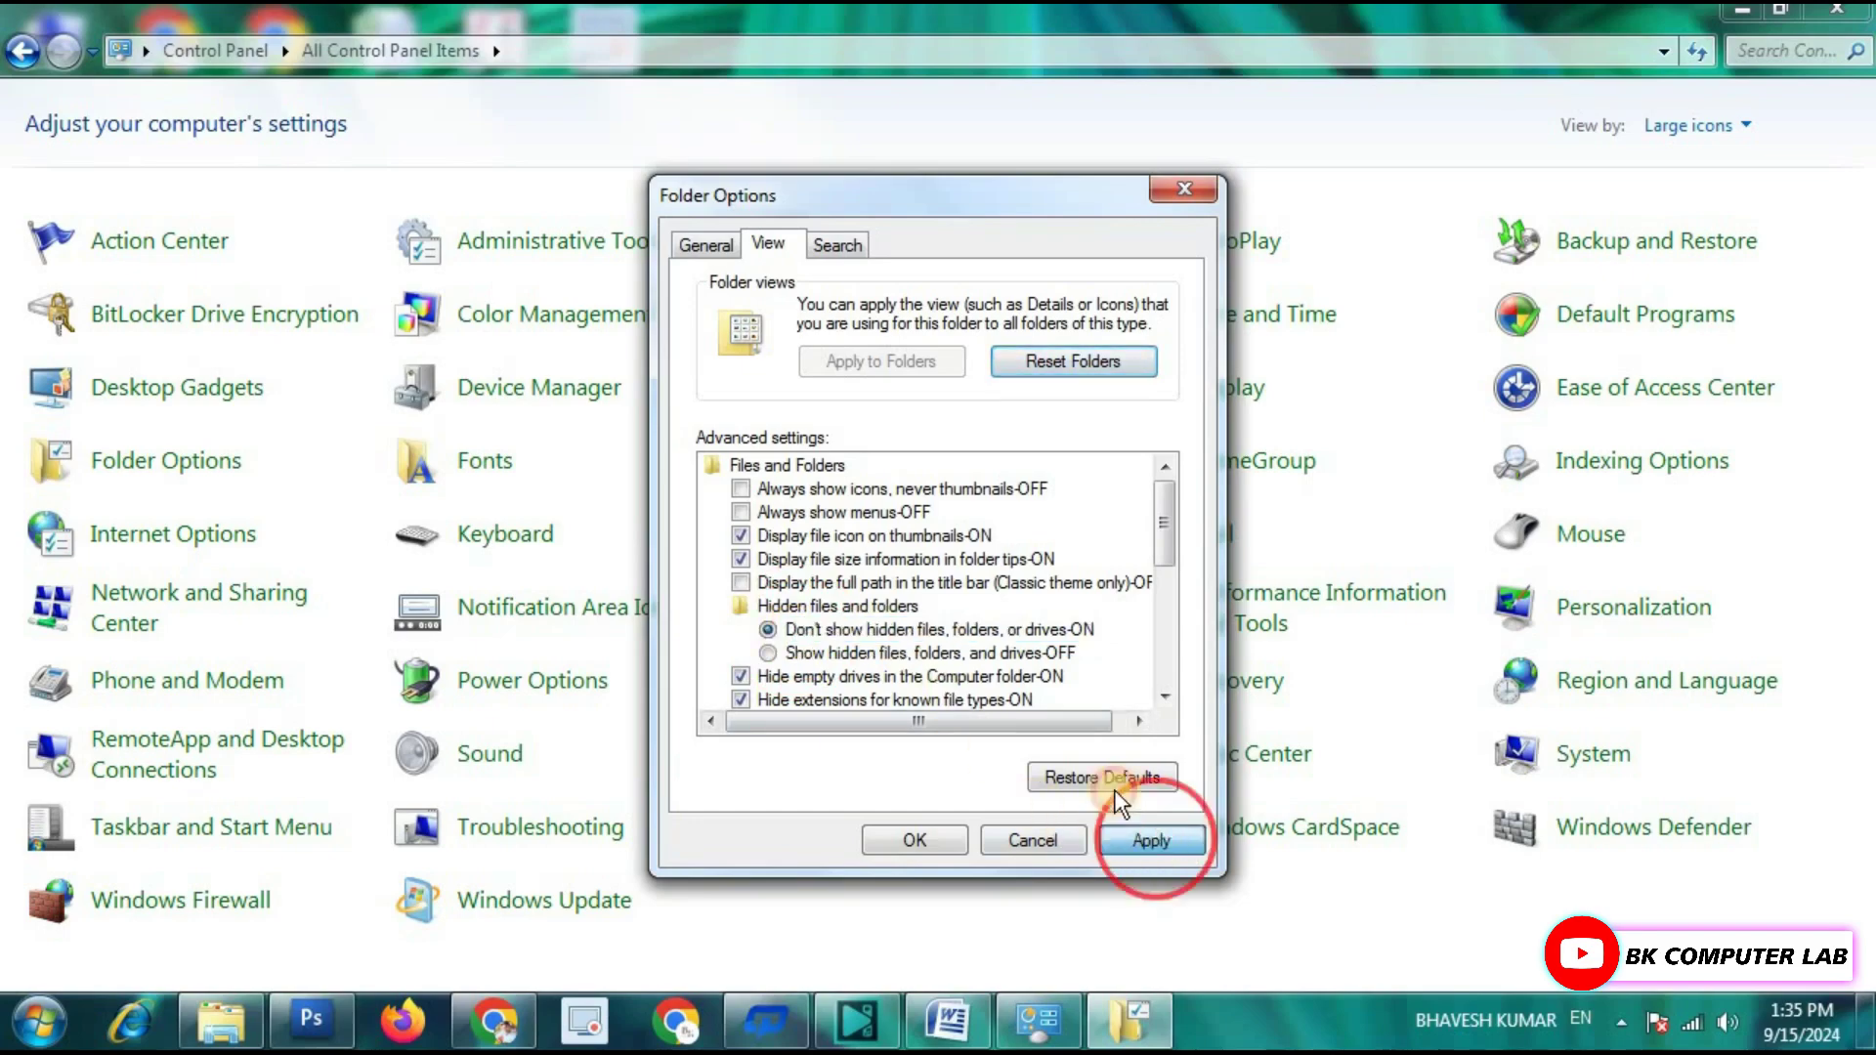
click(916, 841)
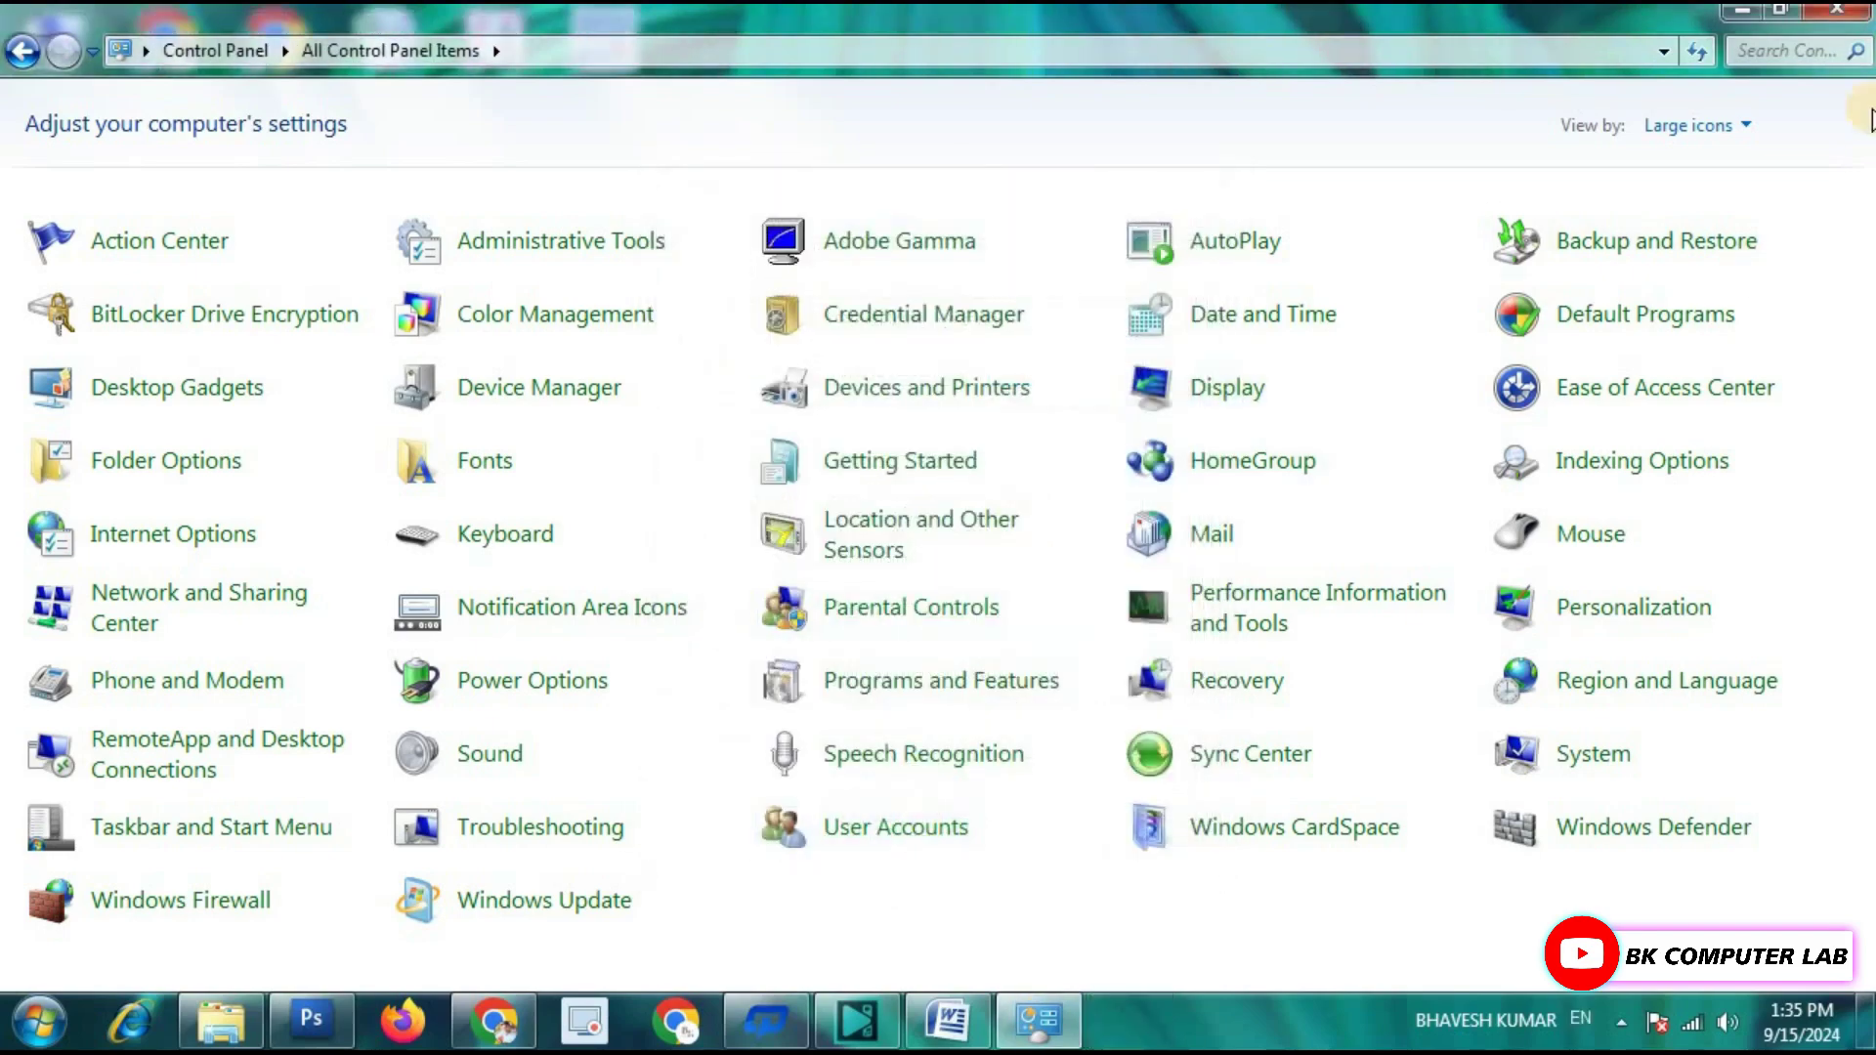
click(1837, 9)
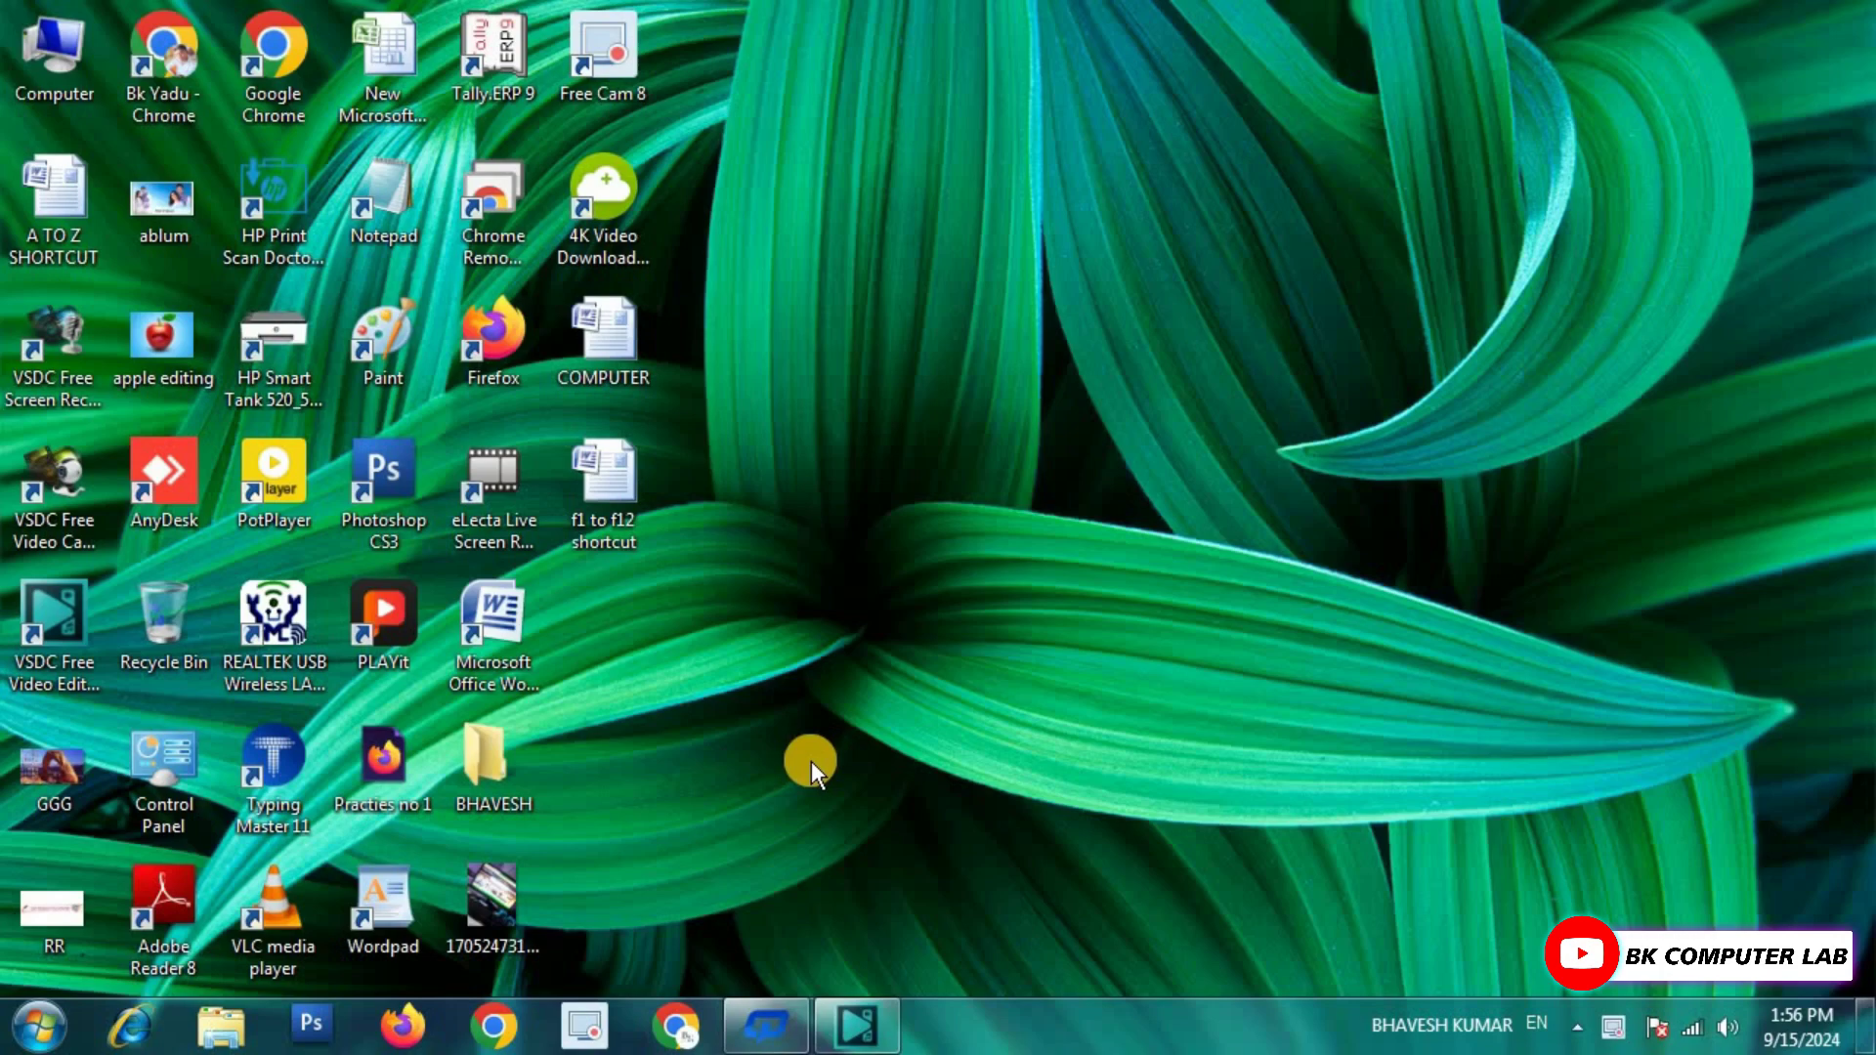
From the desktop's Personalize window, go to Control Panel Home listing all items.
right_click(836, 530)
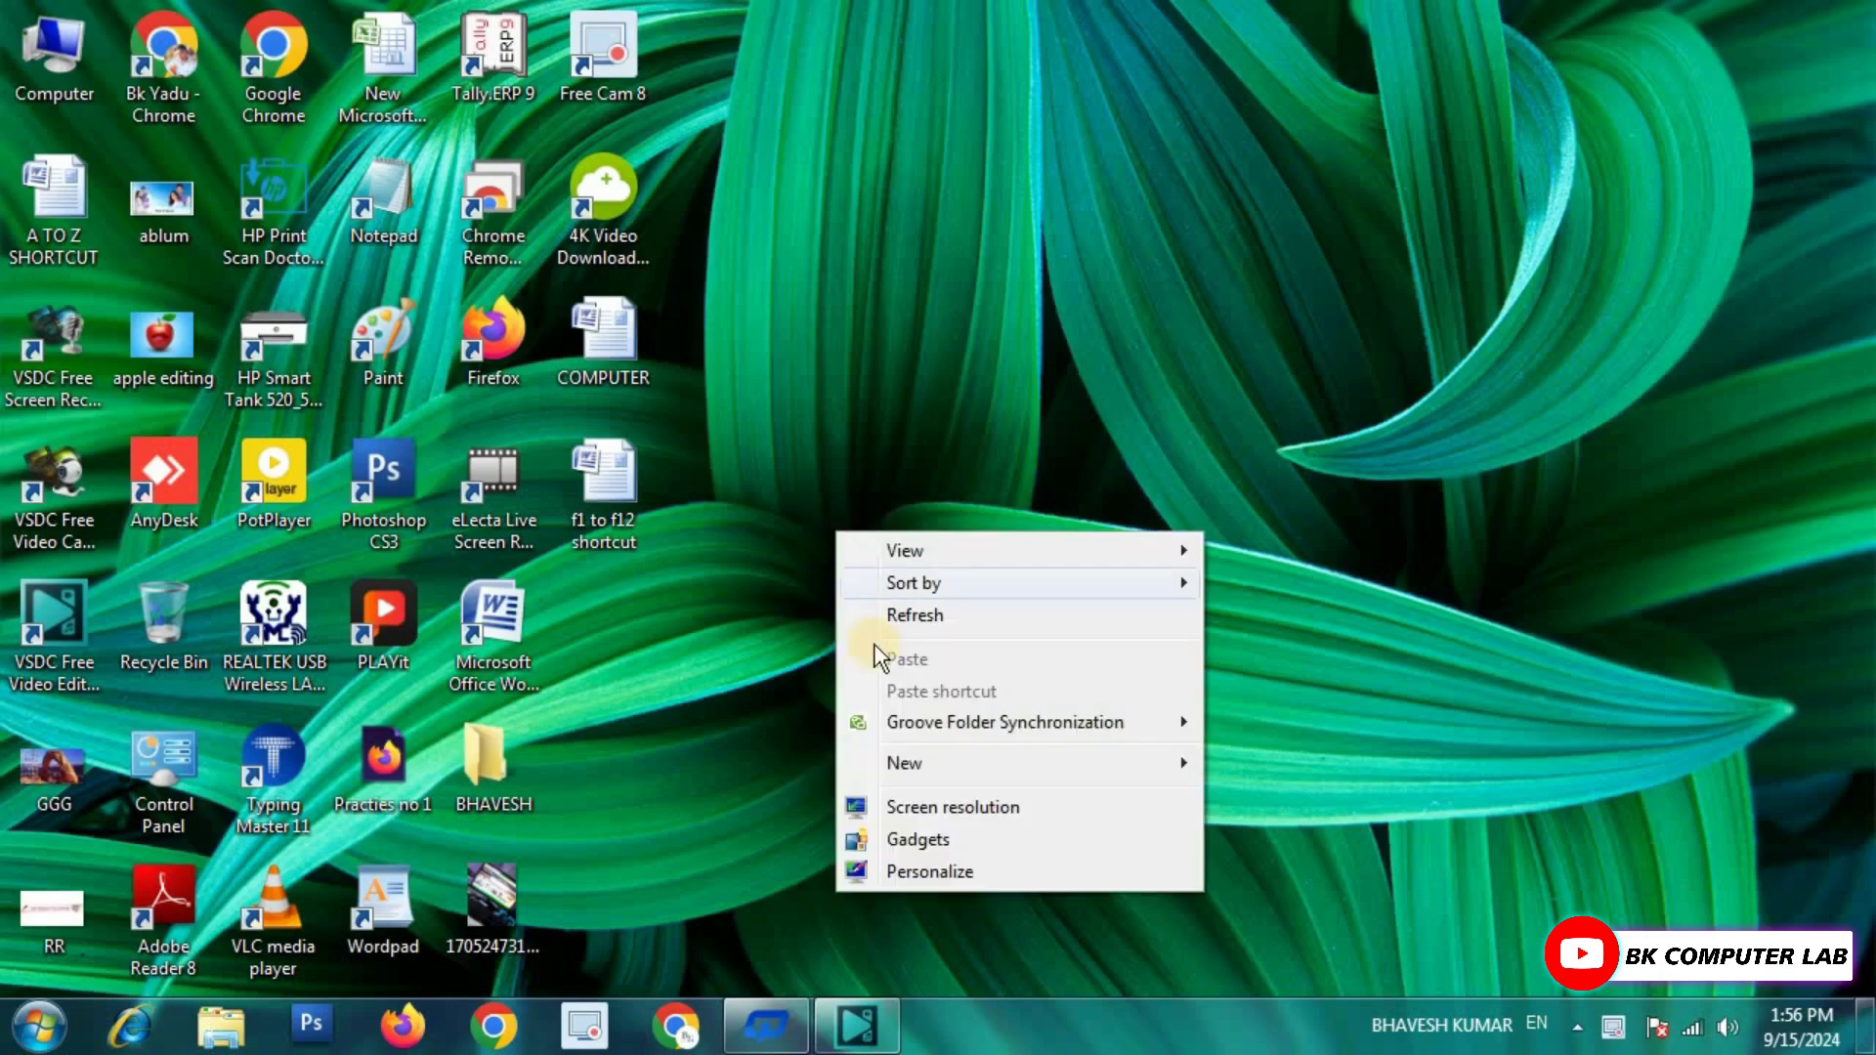
click(907, 869)
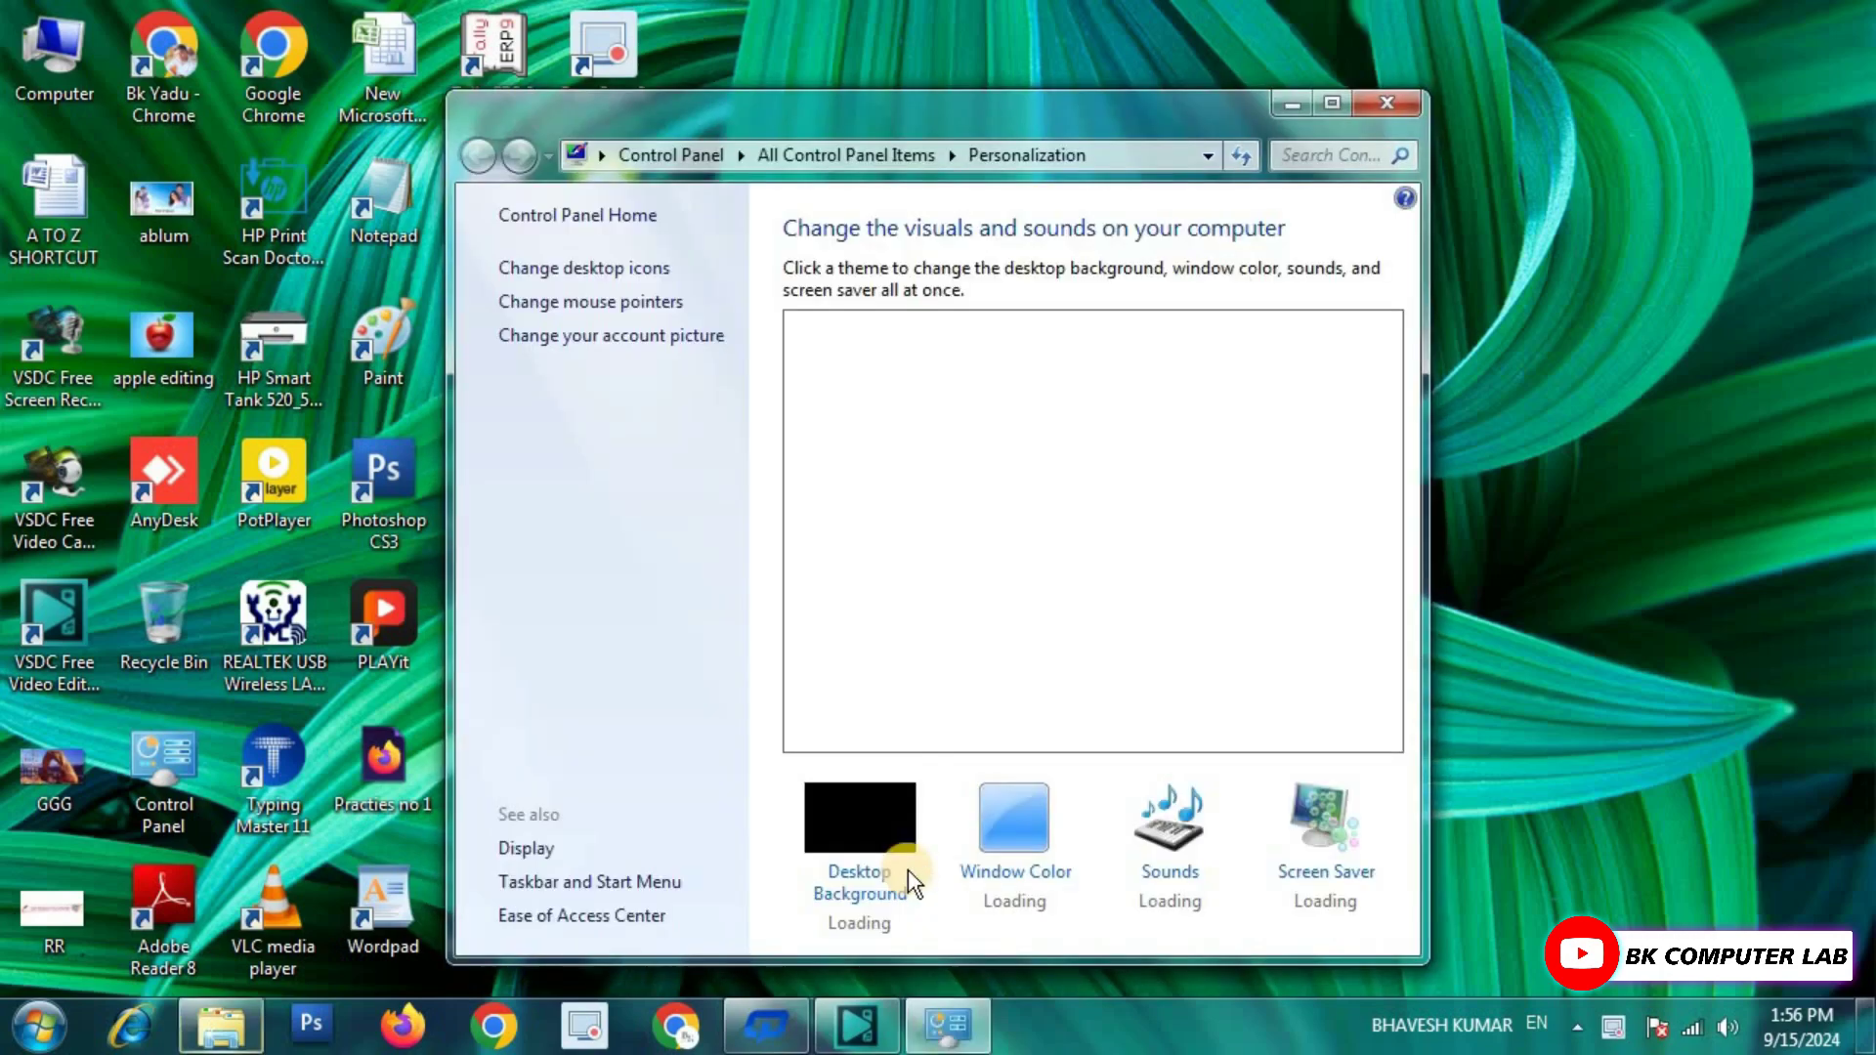
click(593, 232)
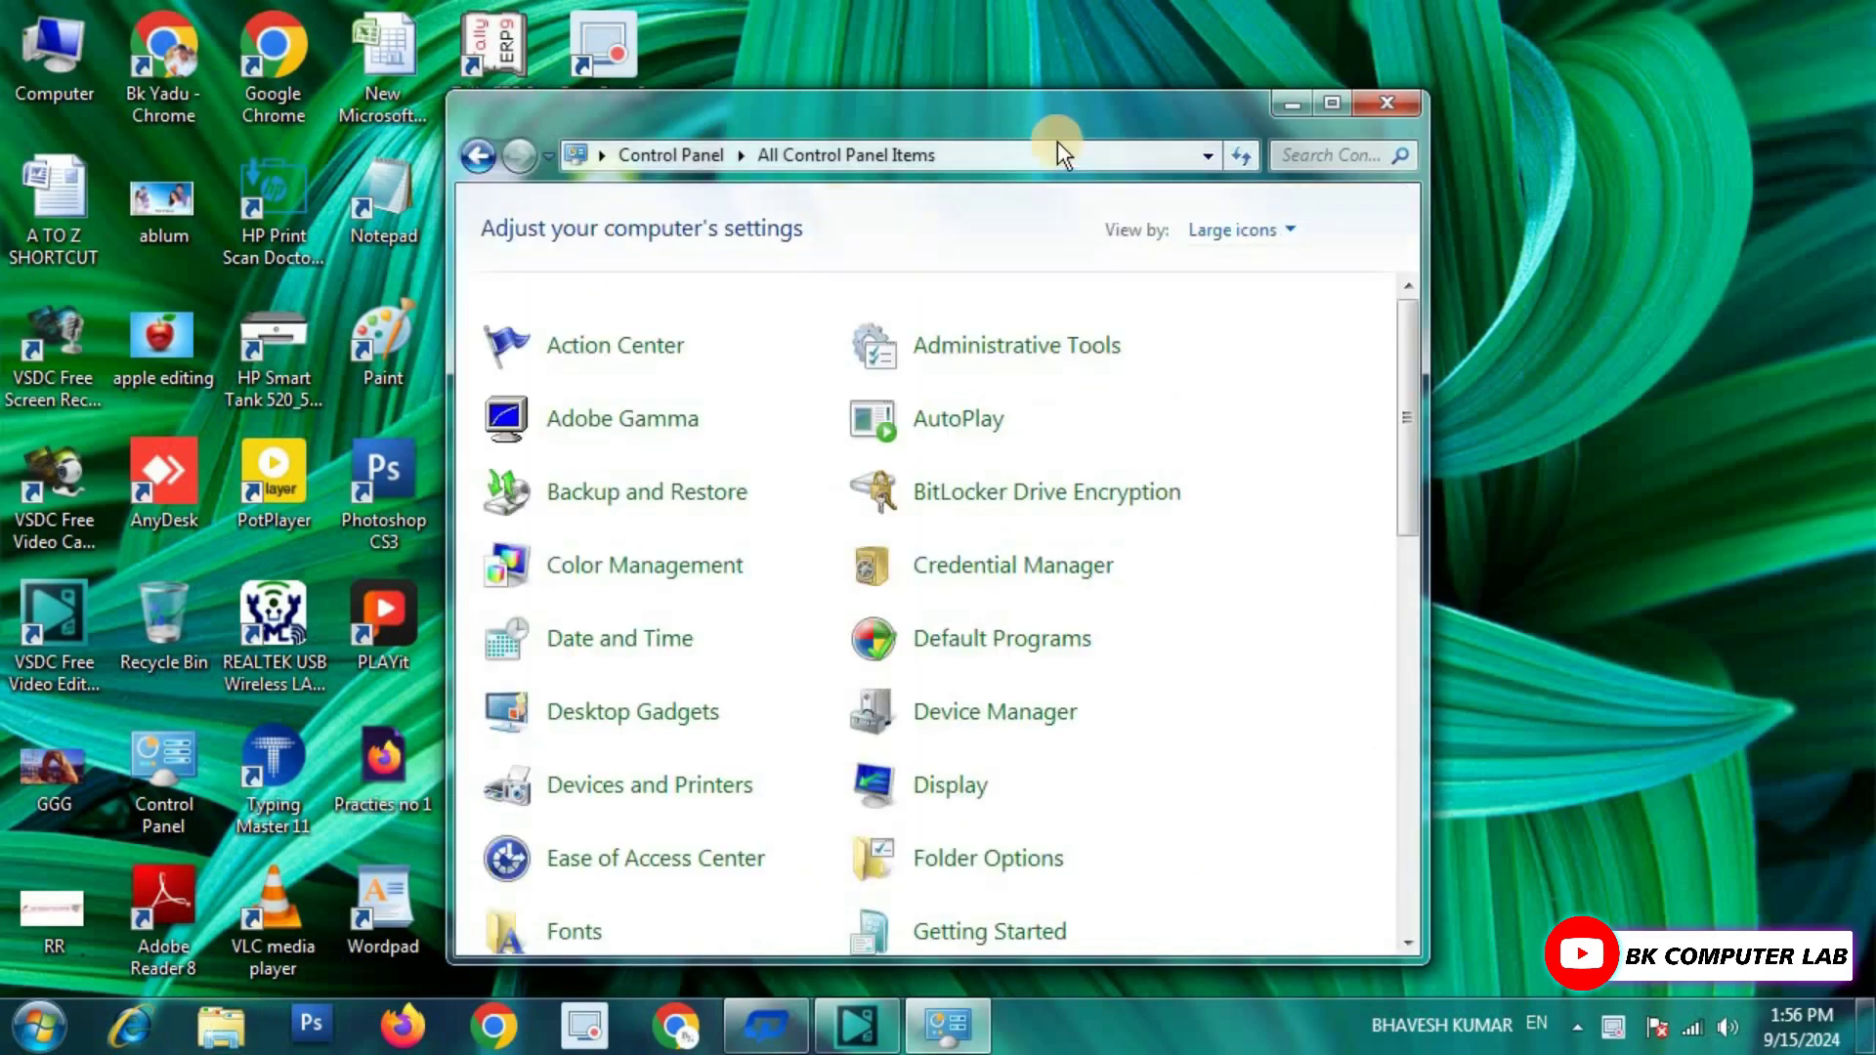
Set Folder Options to 'Show hidden files, folders, and drives', then close Control Panel.
double_click(1041, 112)
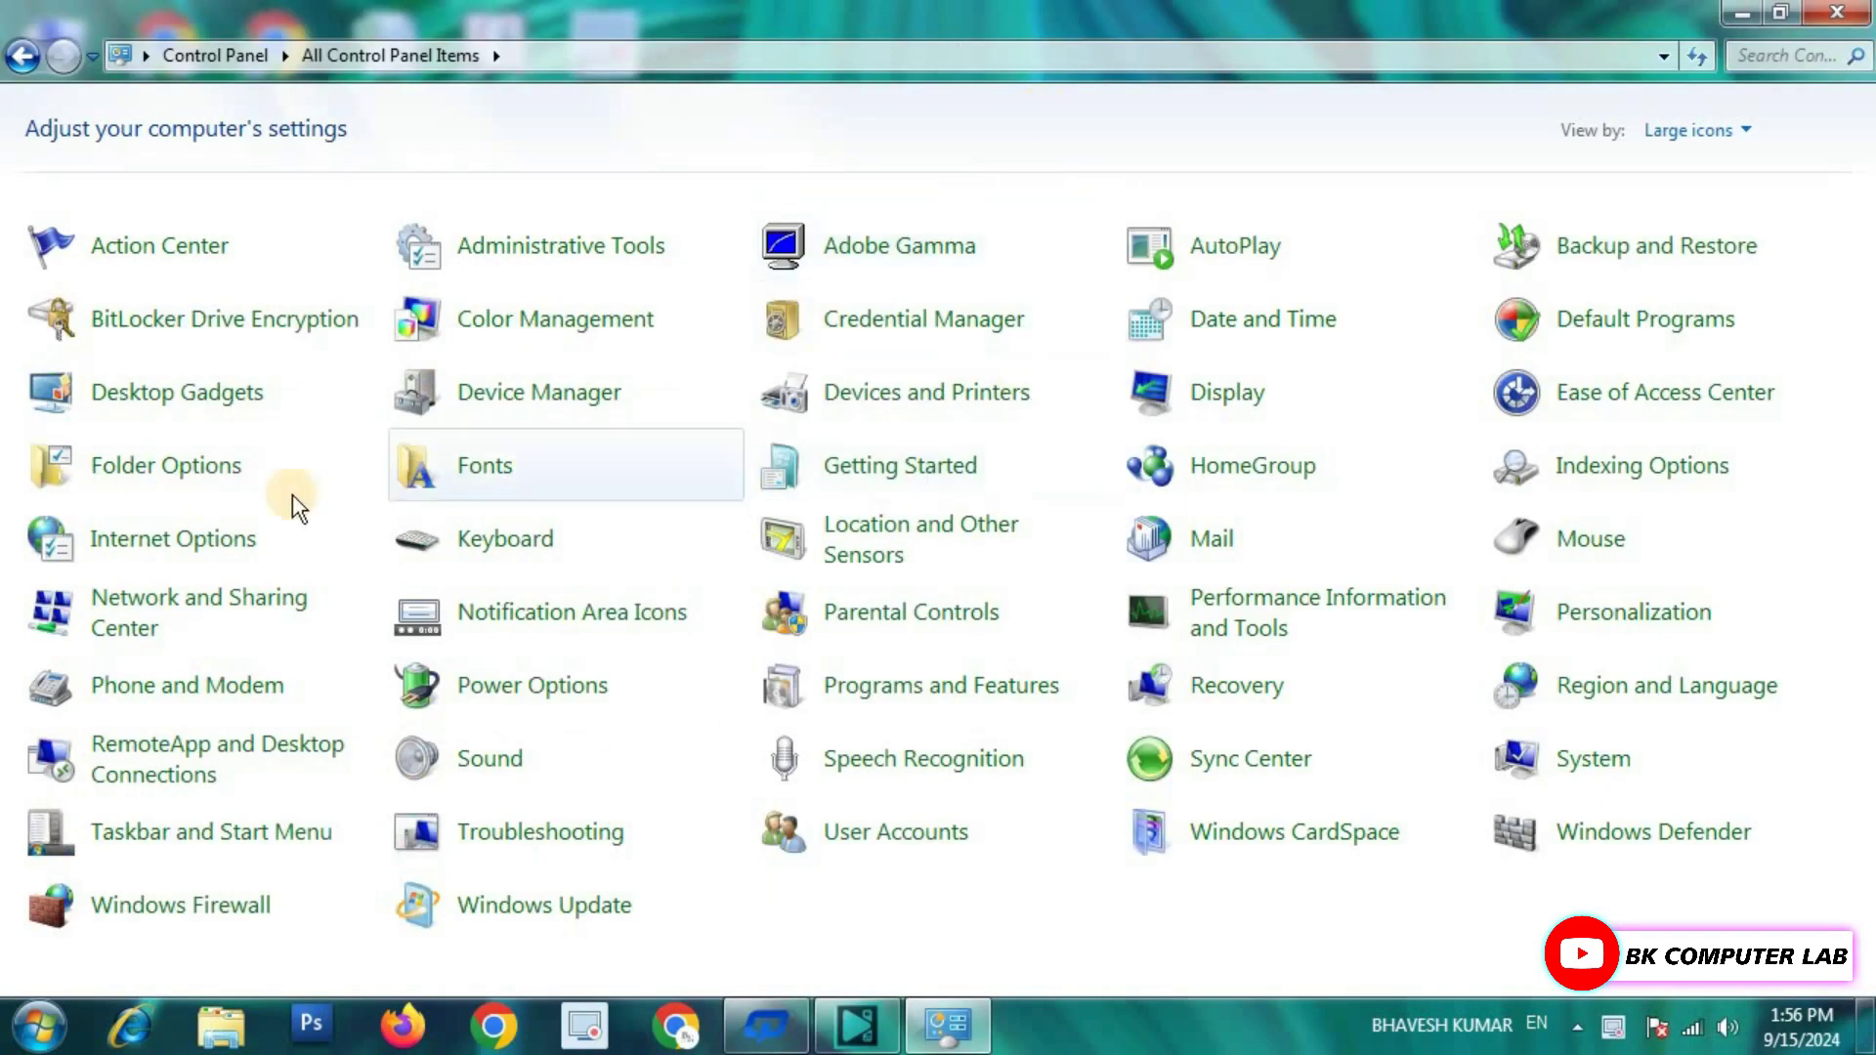
click(202, 469)
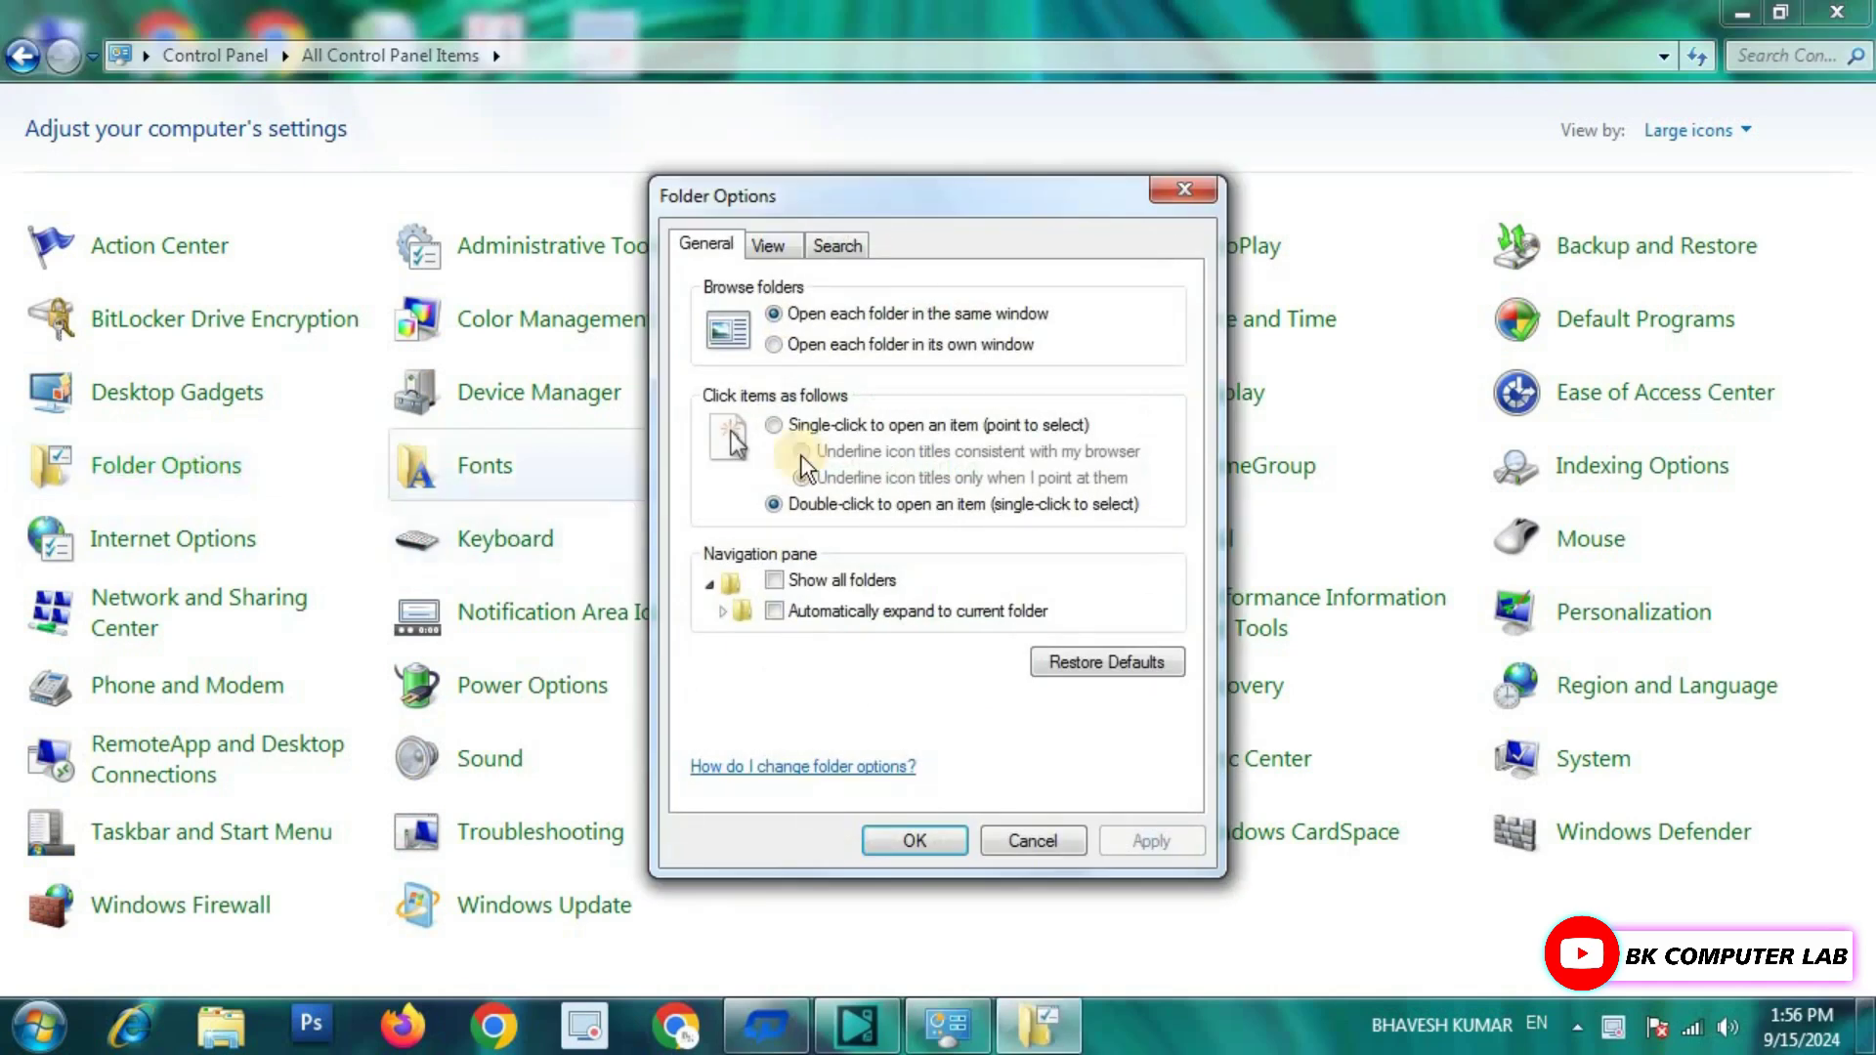
click(770, 247)
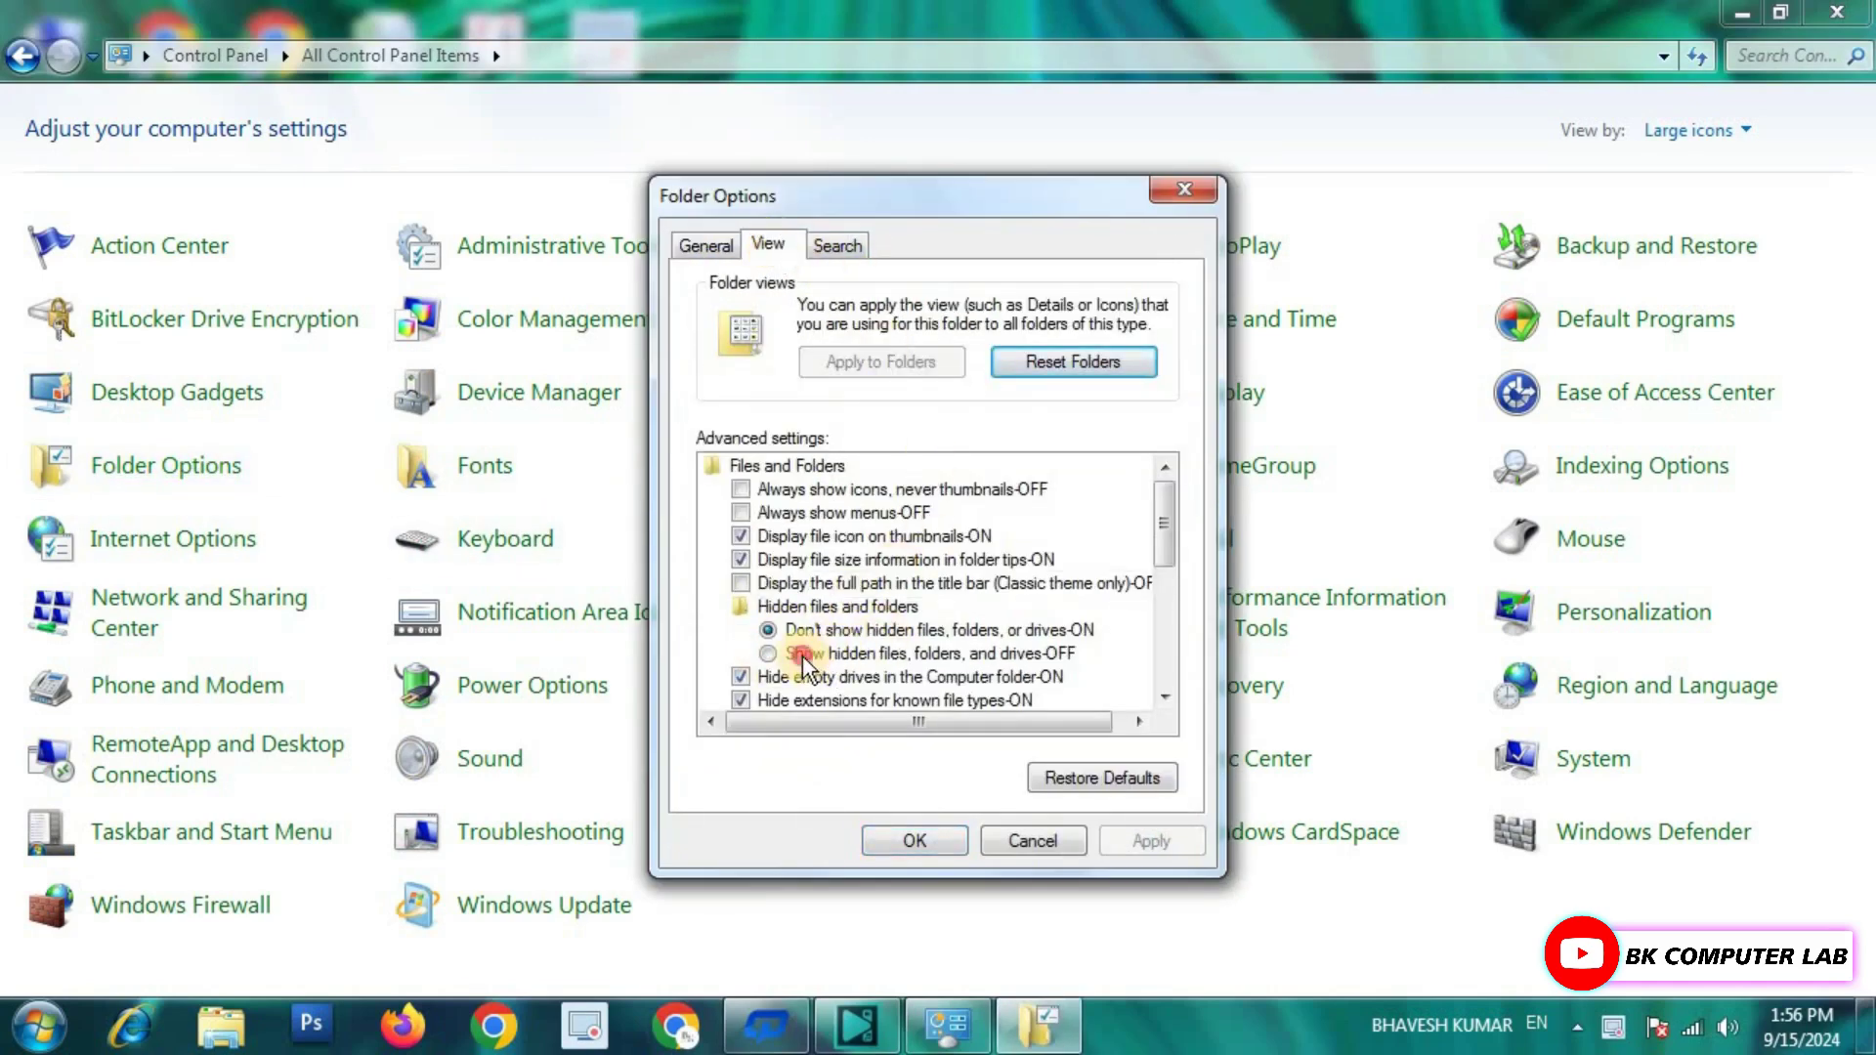
click(797, 654)
click(1151, 842)
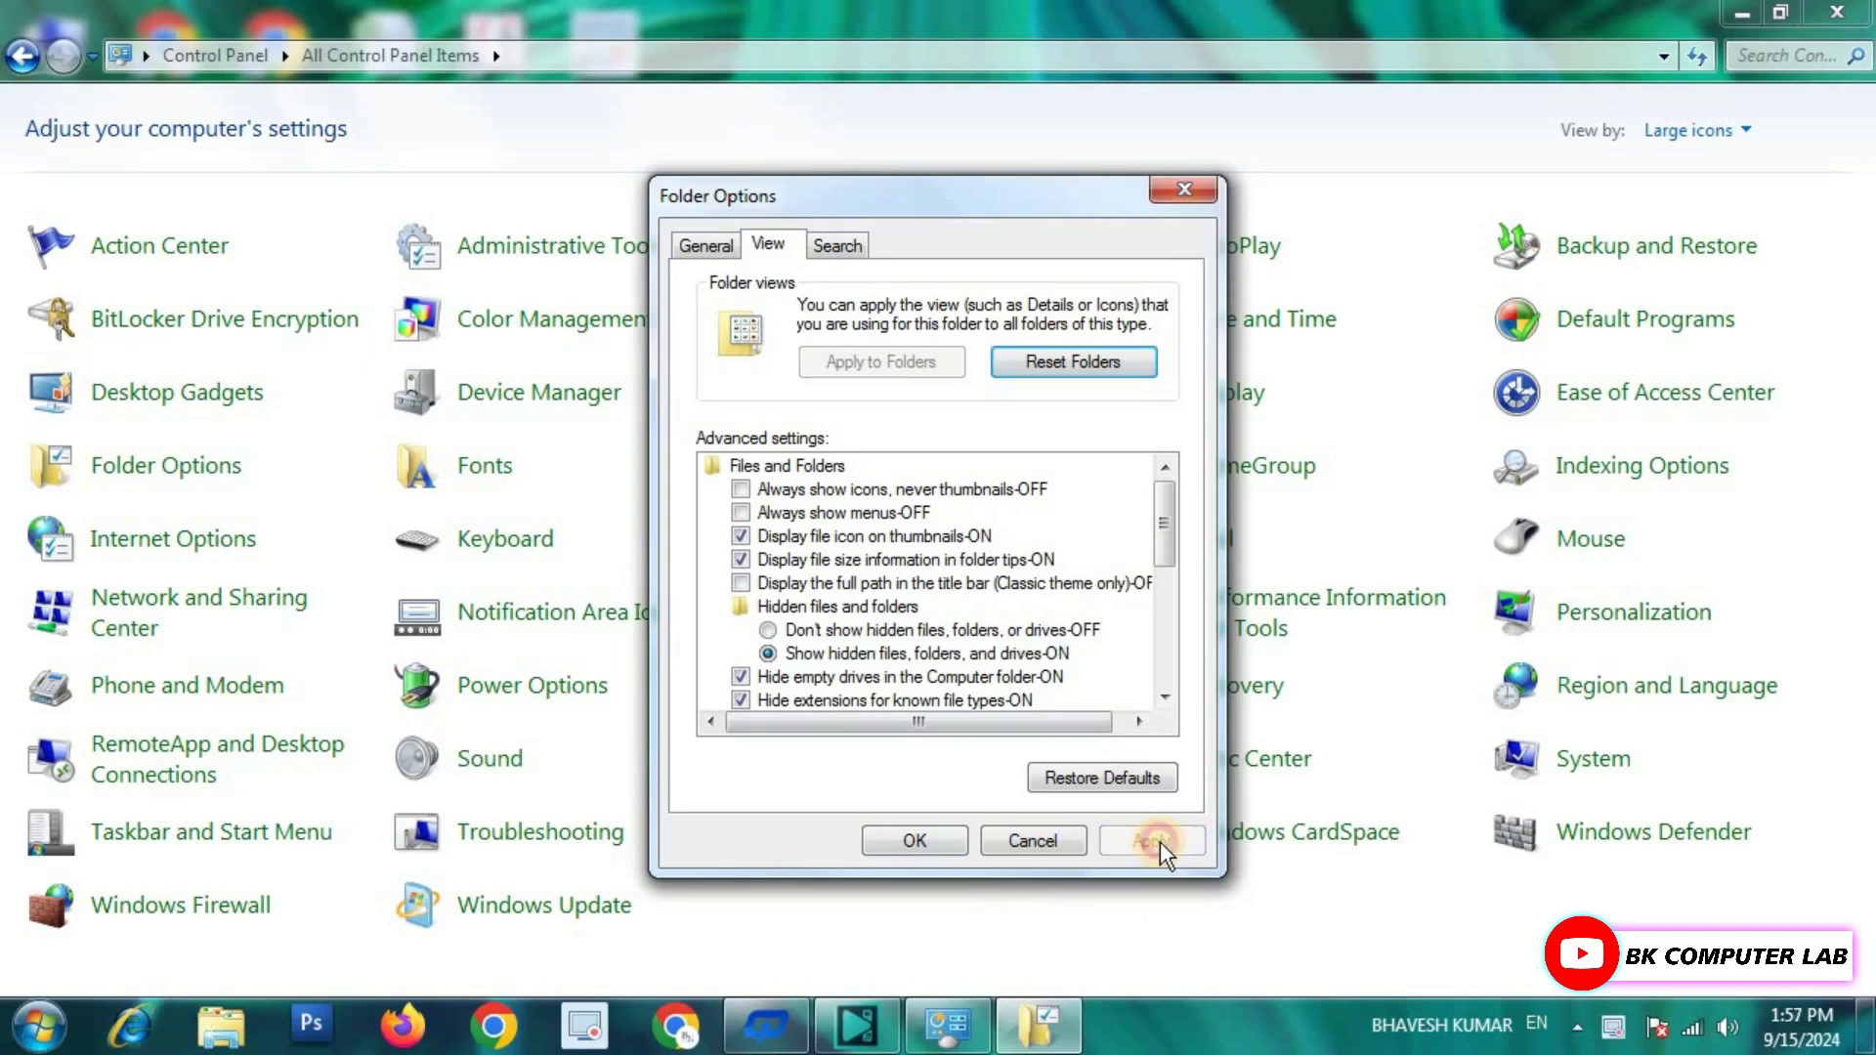
click(930, 843)
click(1837, 12)
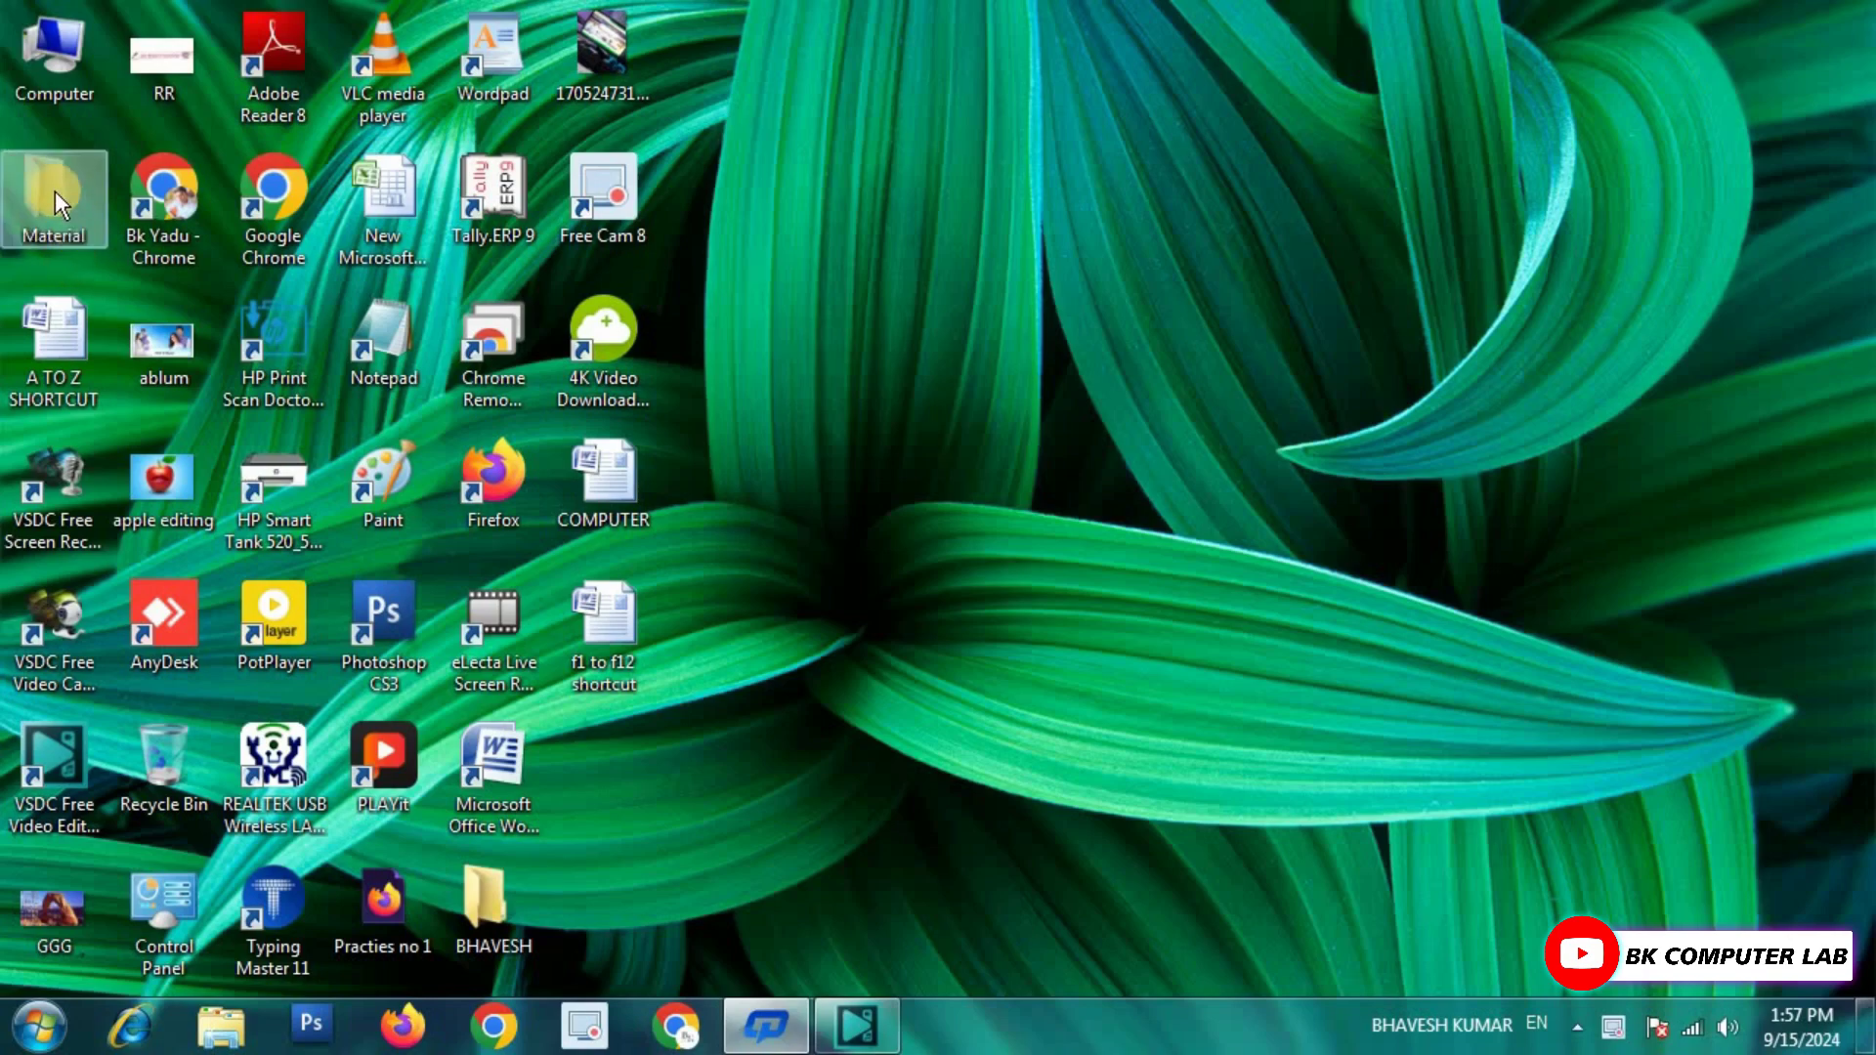
Clear the Hidden attribute on Material, applying it to all its subfolders and files.
right_click(45, 179)
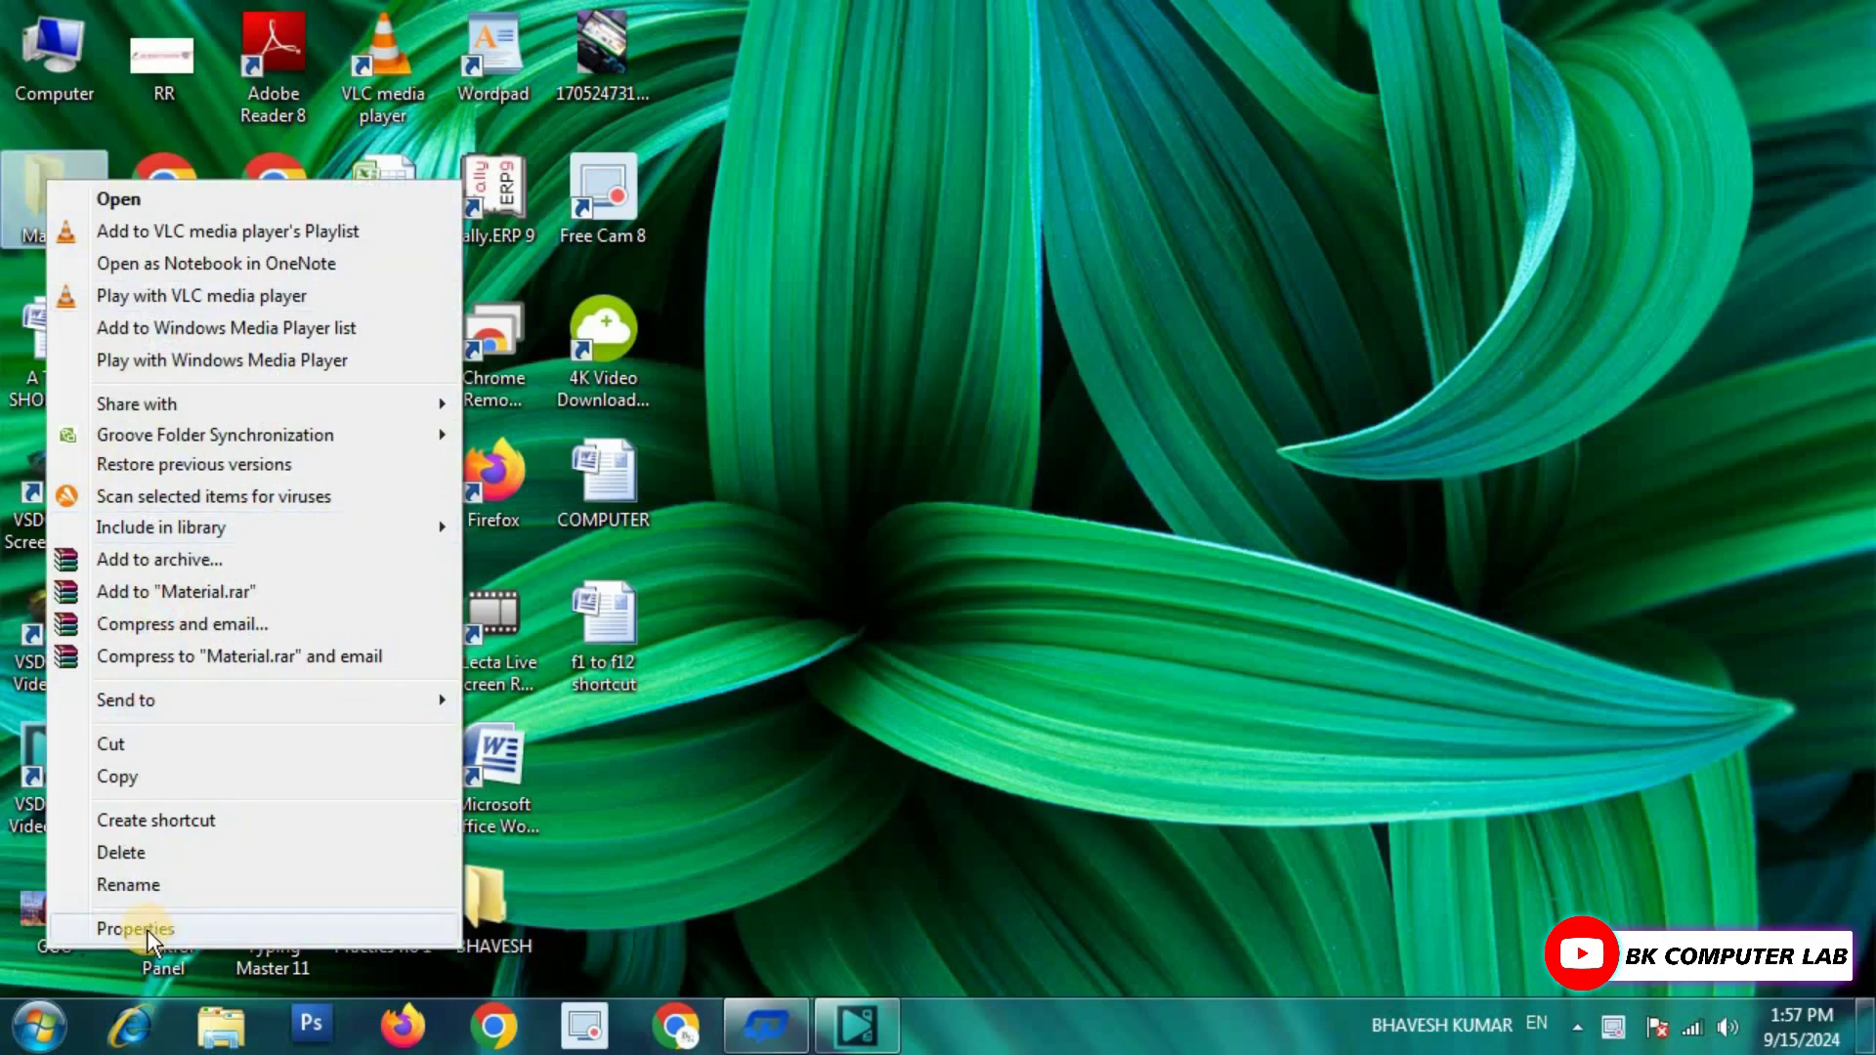
click(146, 930)
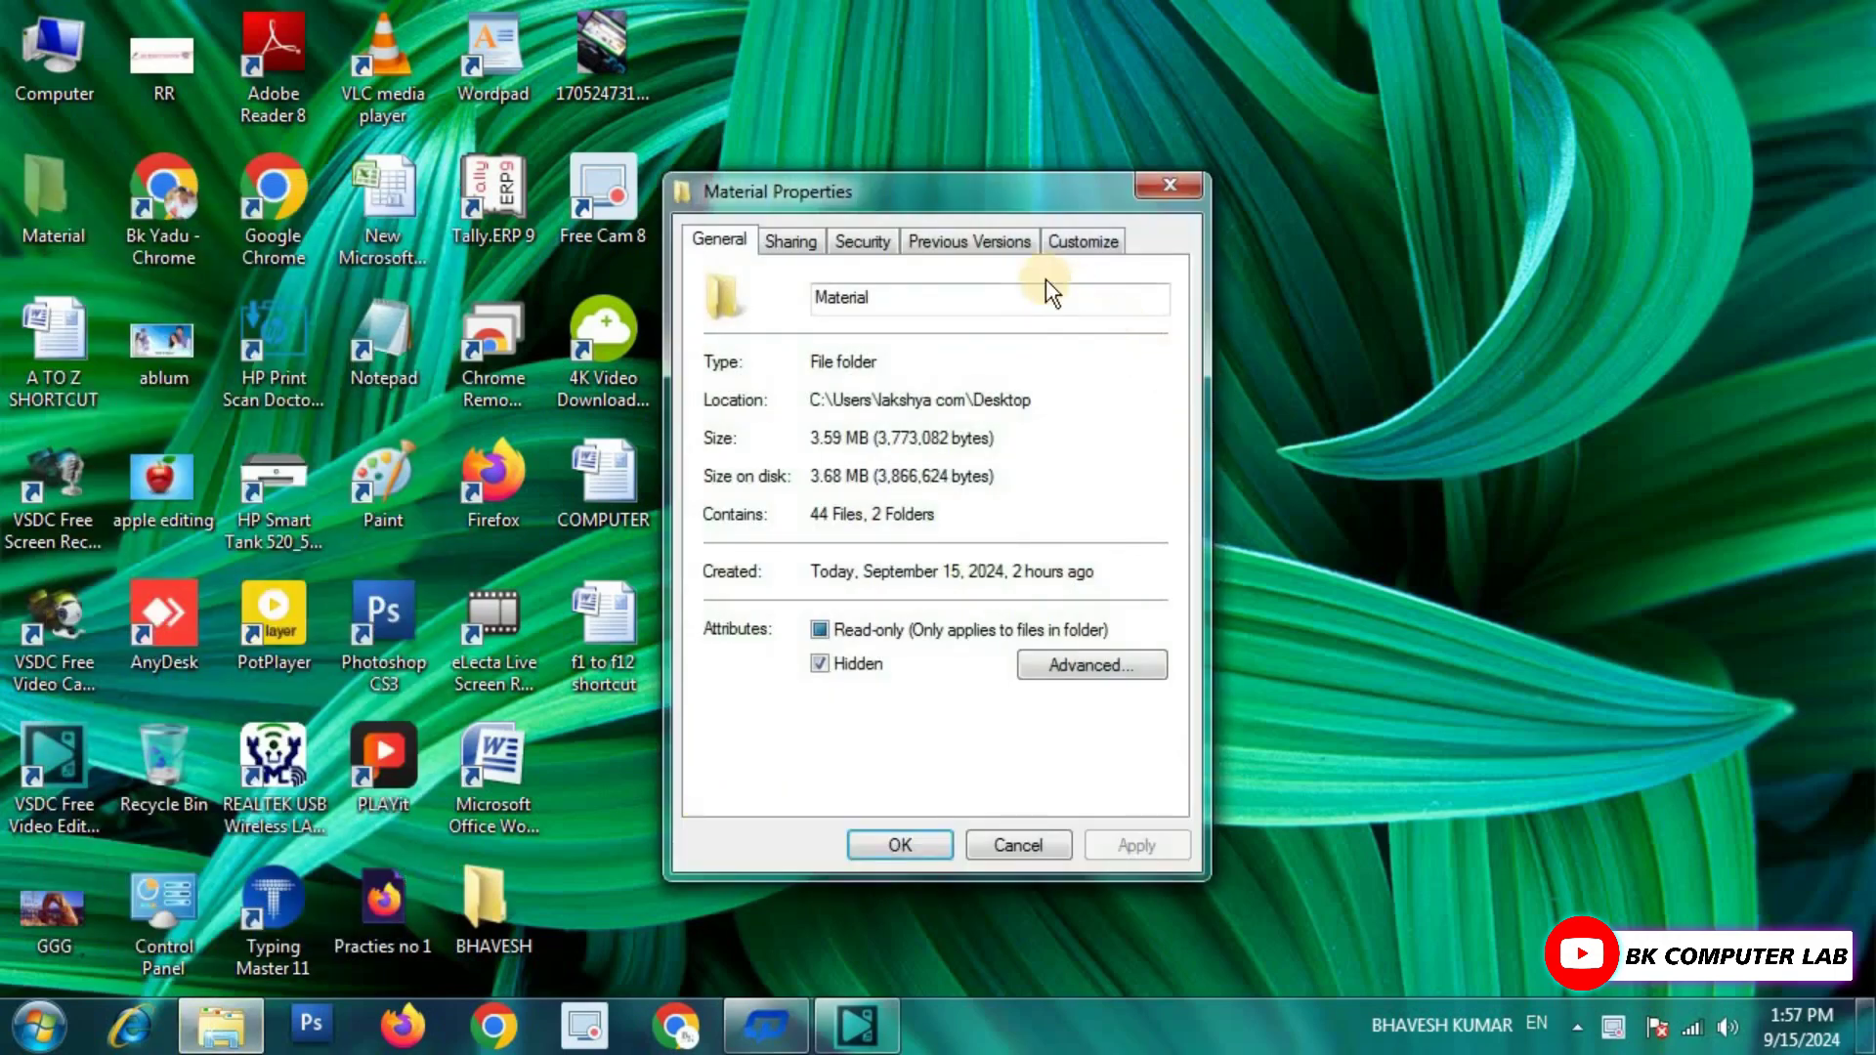
click(865, 660)
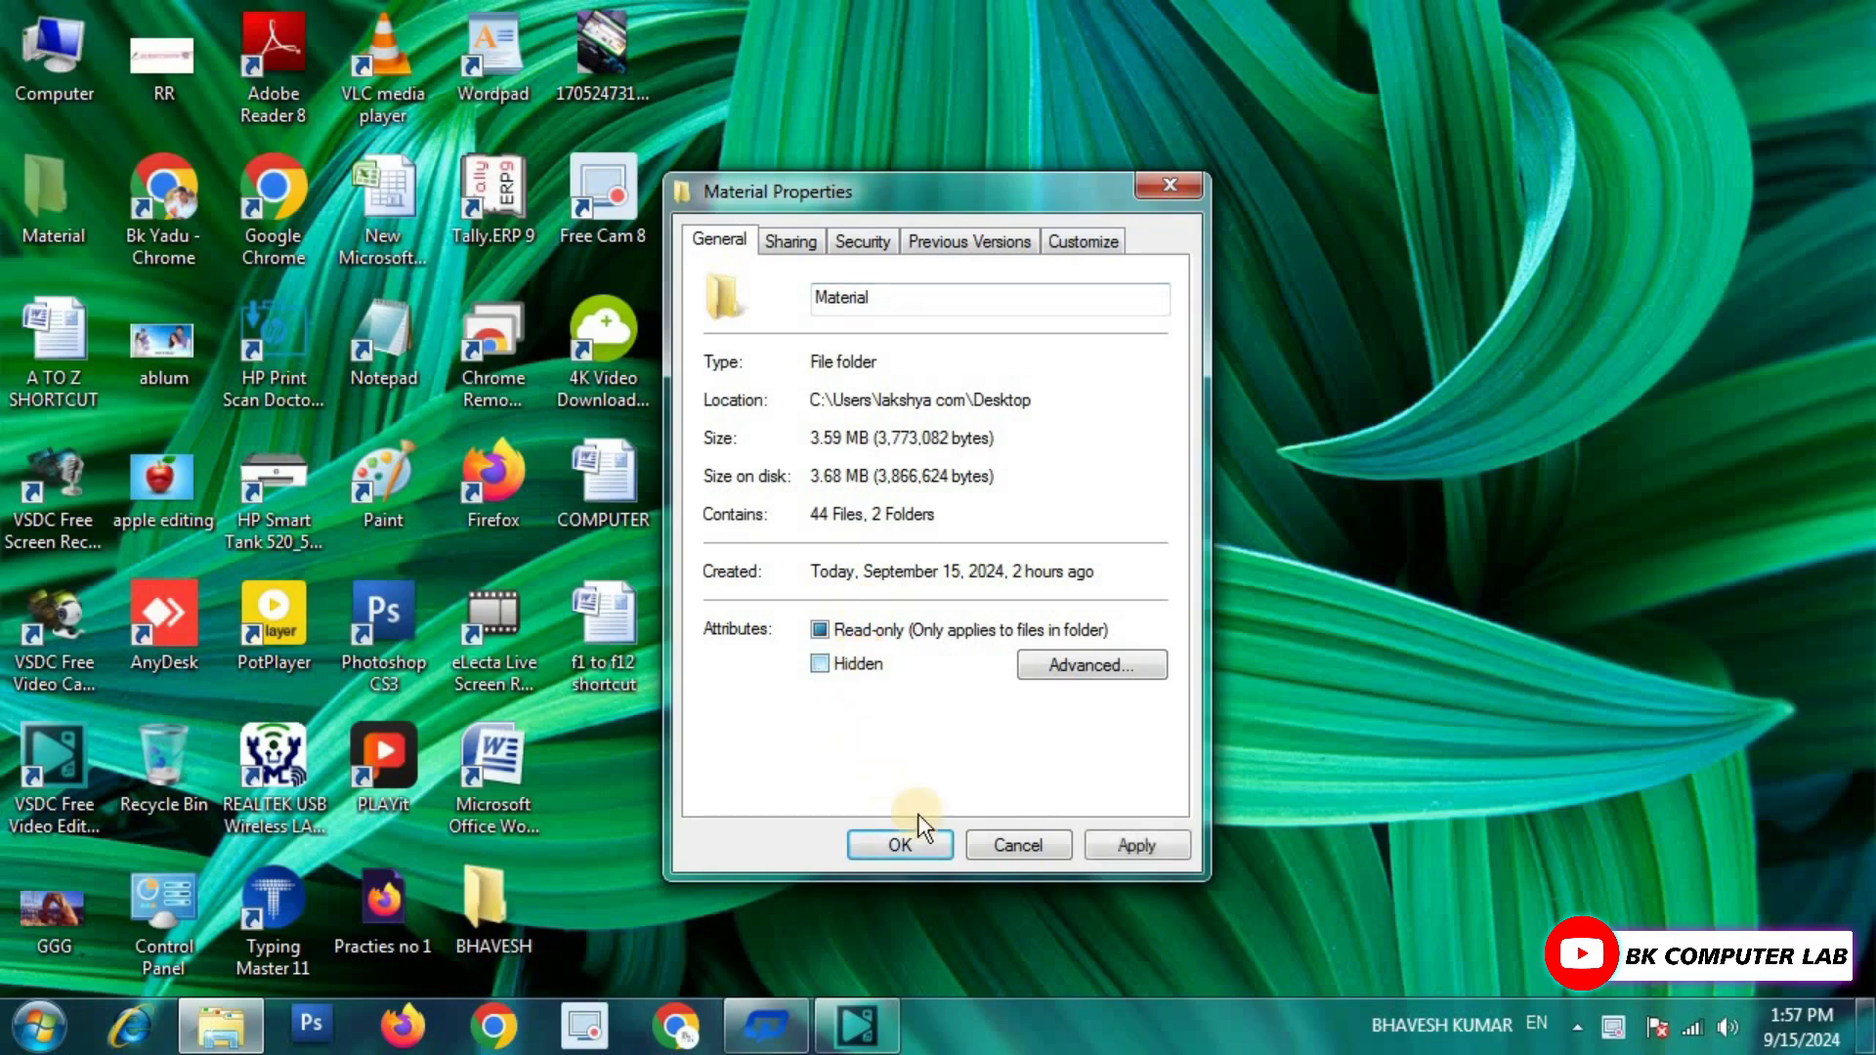
click(1158, 838)
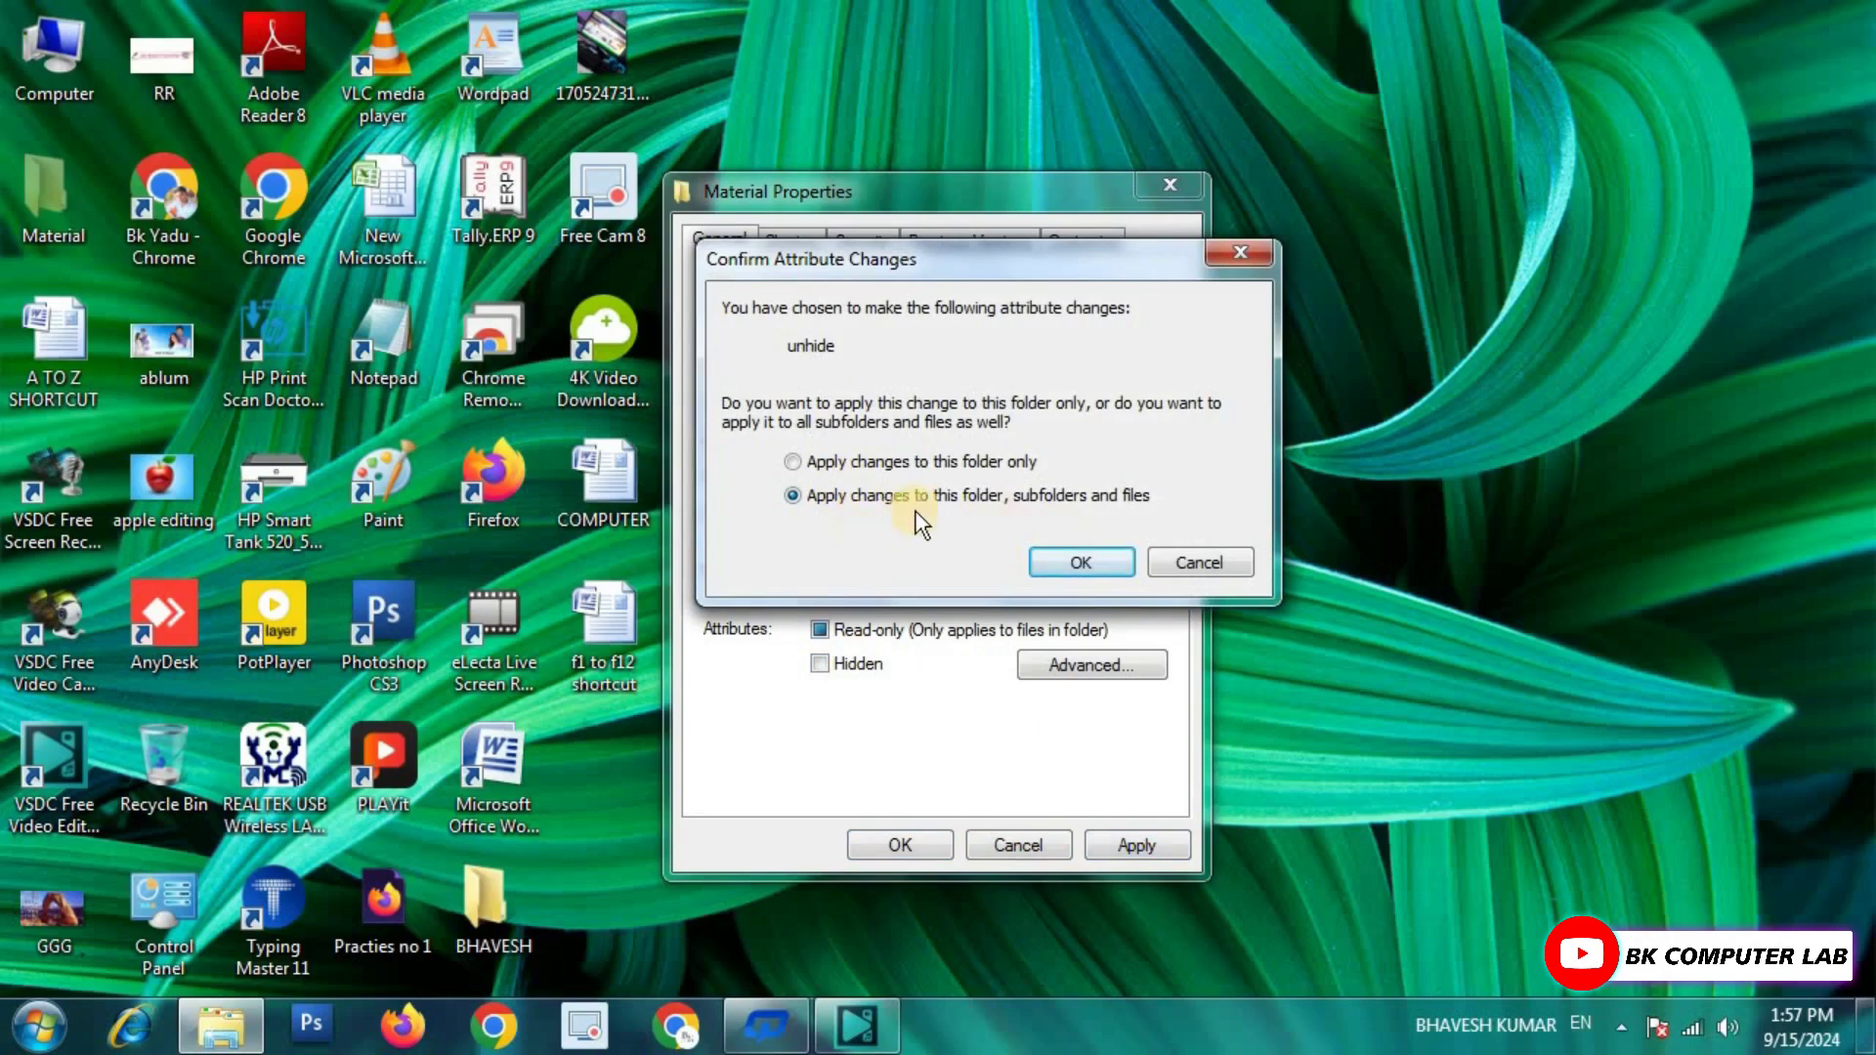
click(1085, 558)
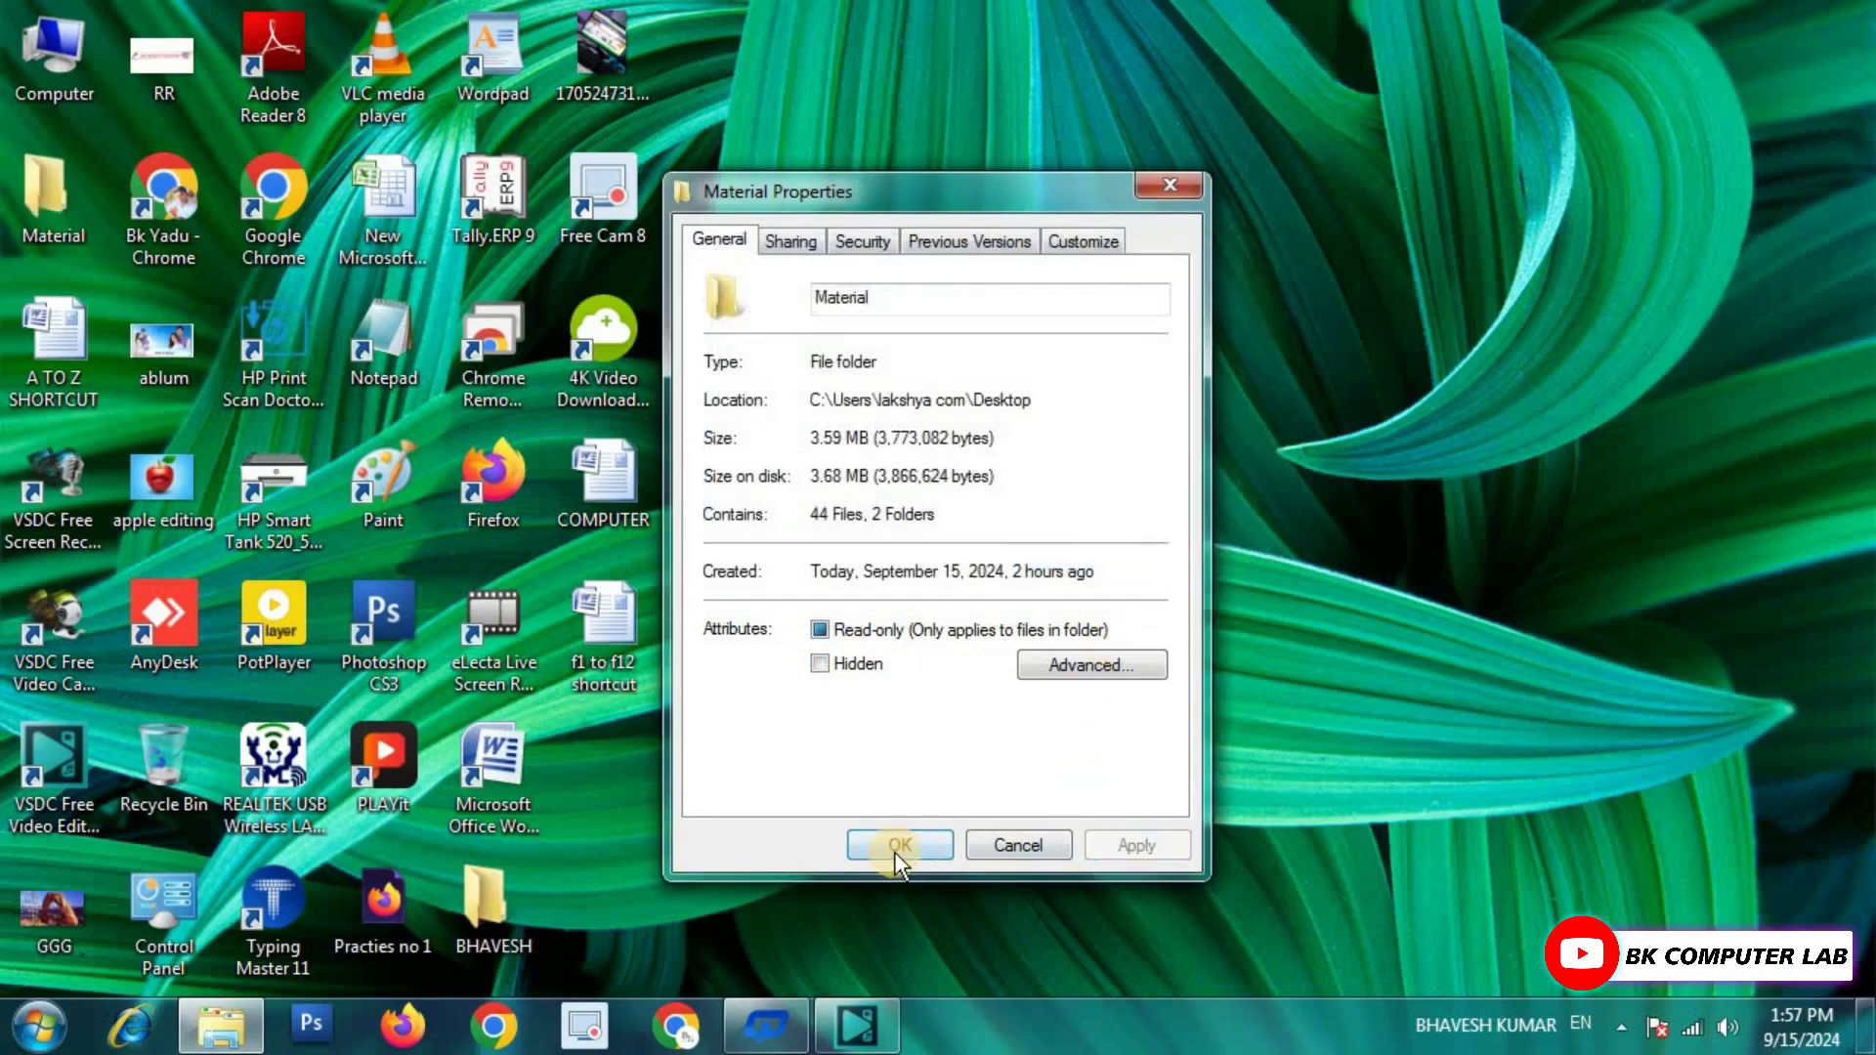
click(897, 844)
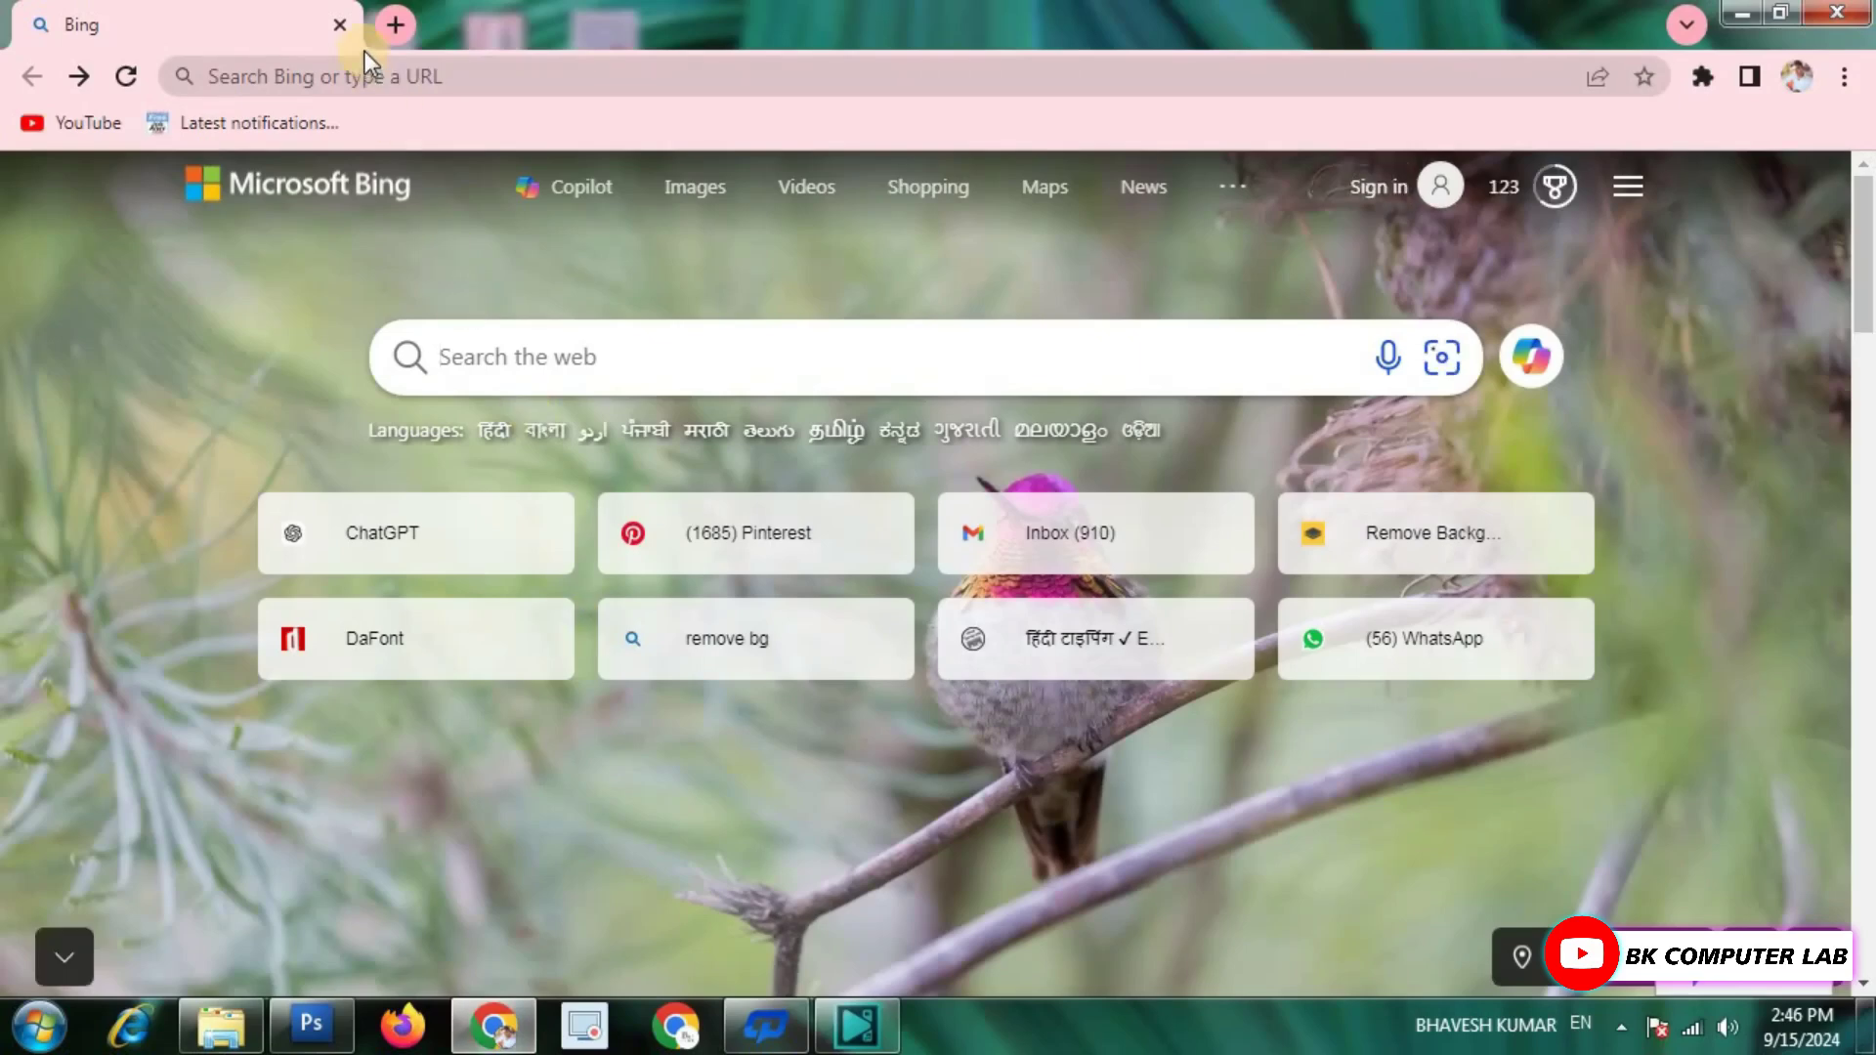
Search the web for 'WINRAR' from the Chrome address bar.
click(354, 77)
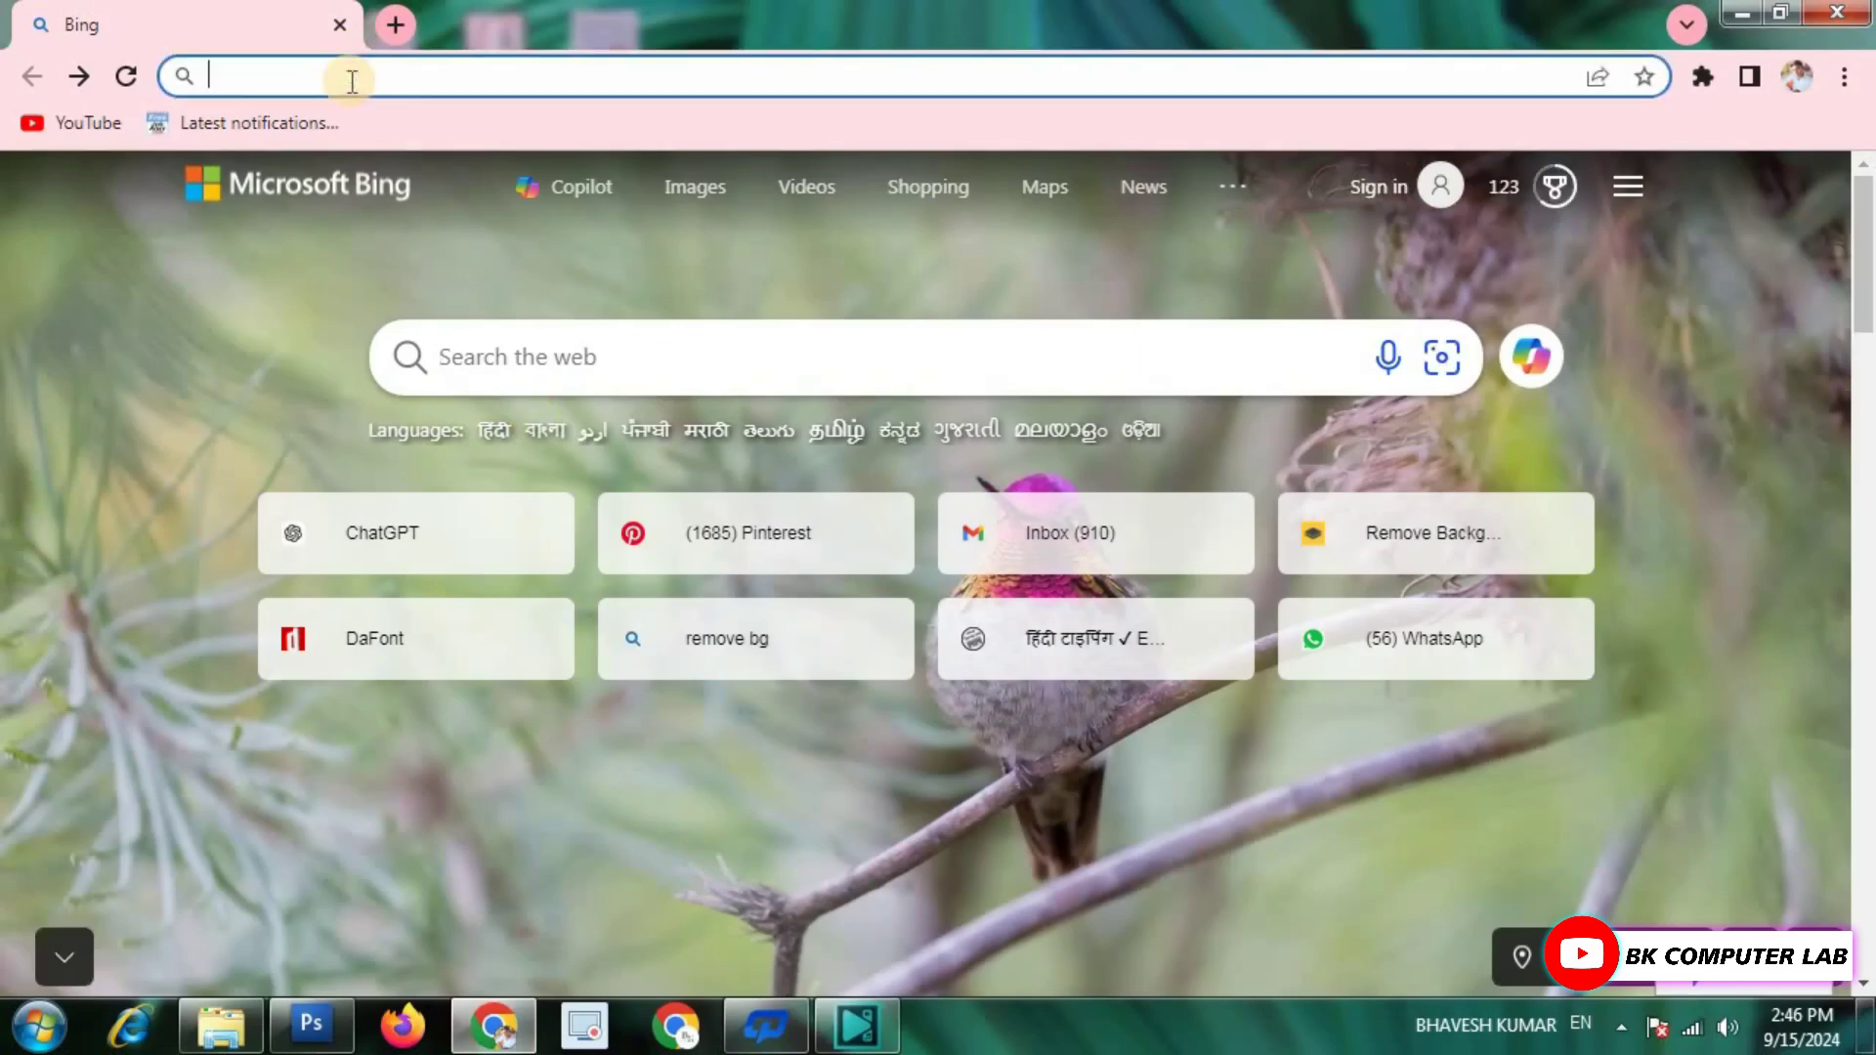
text(WIN)
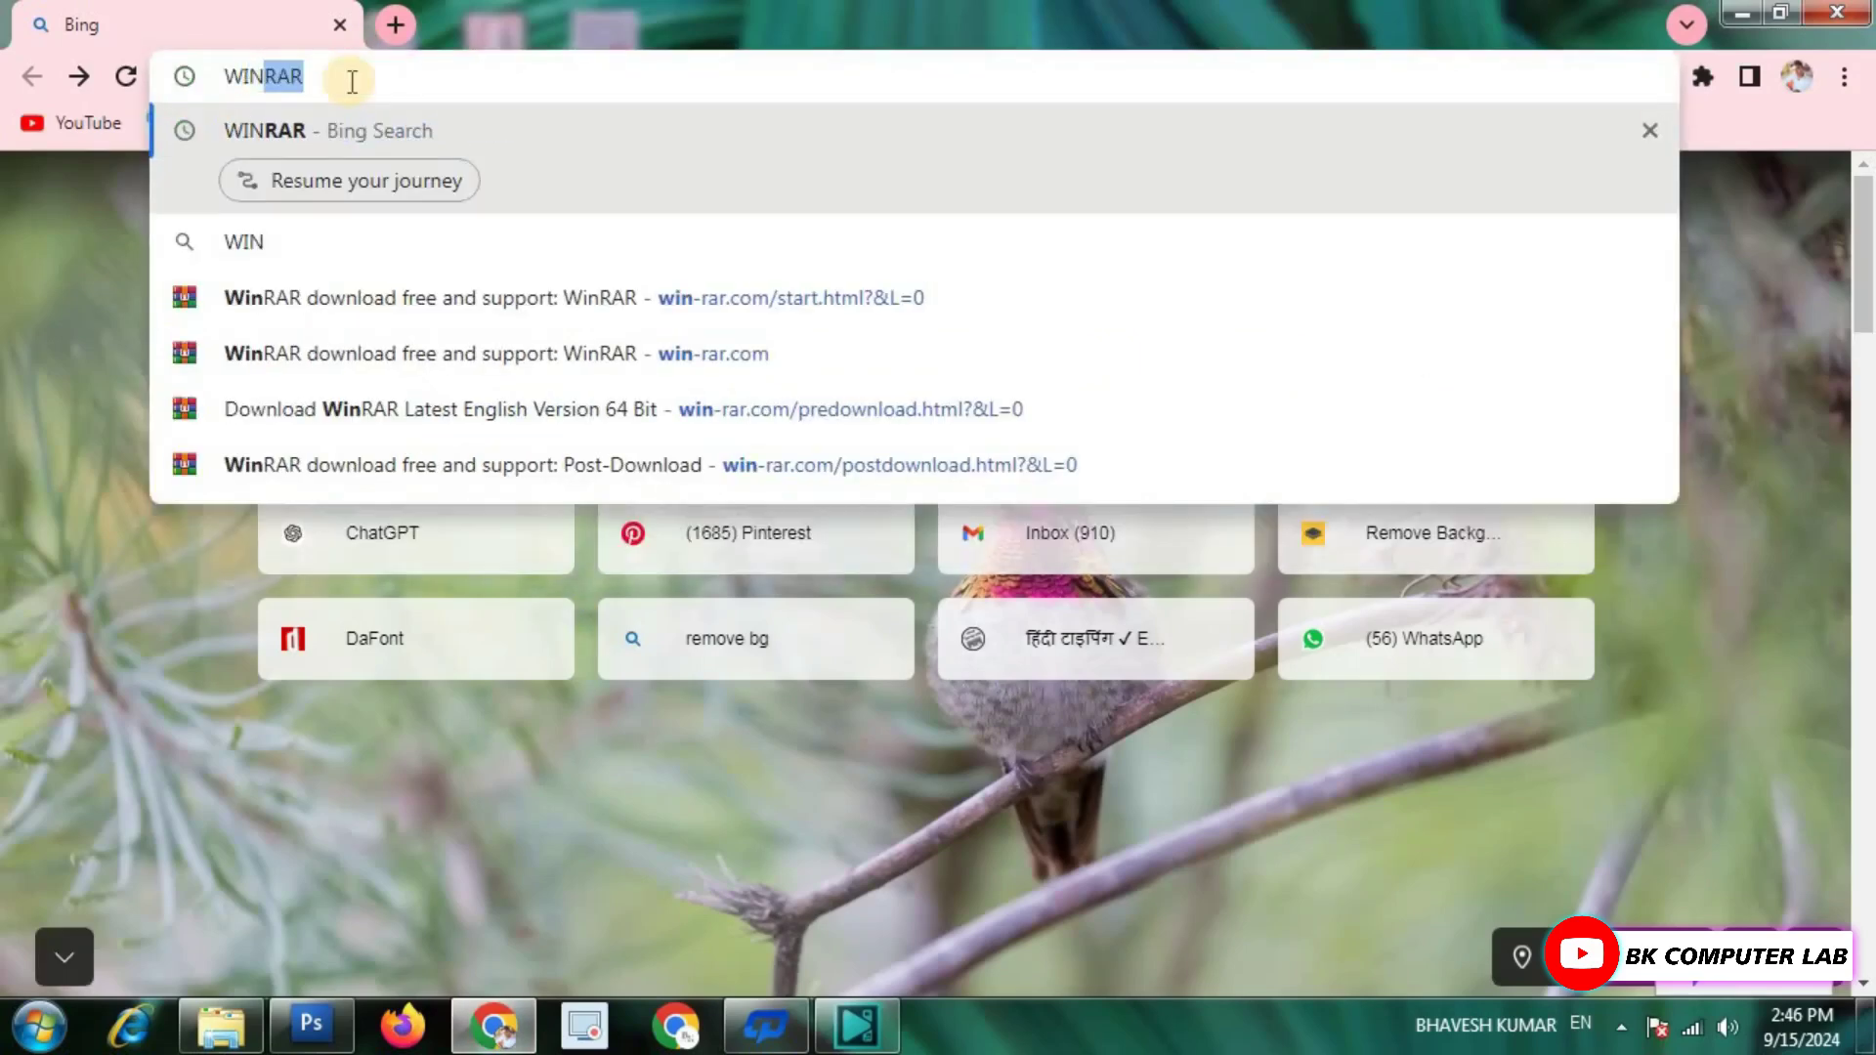
text(RAR)
key(Return)
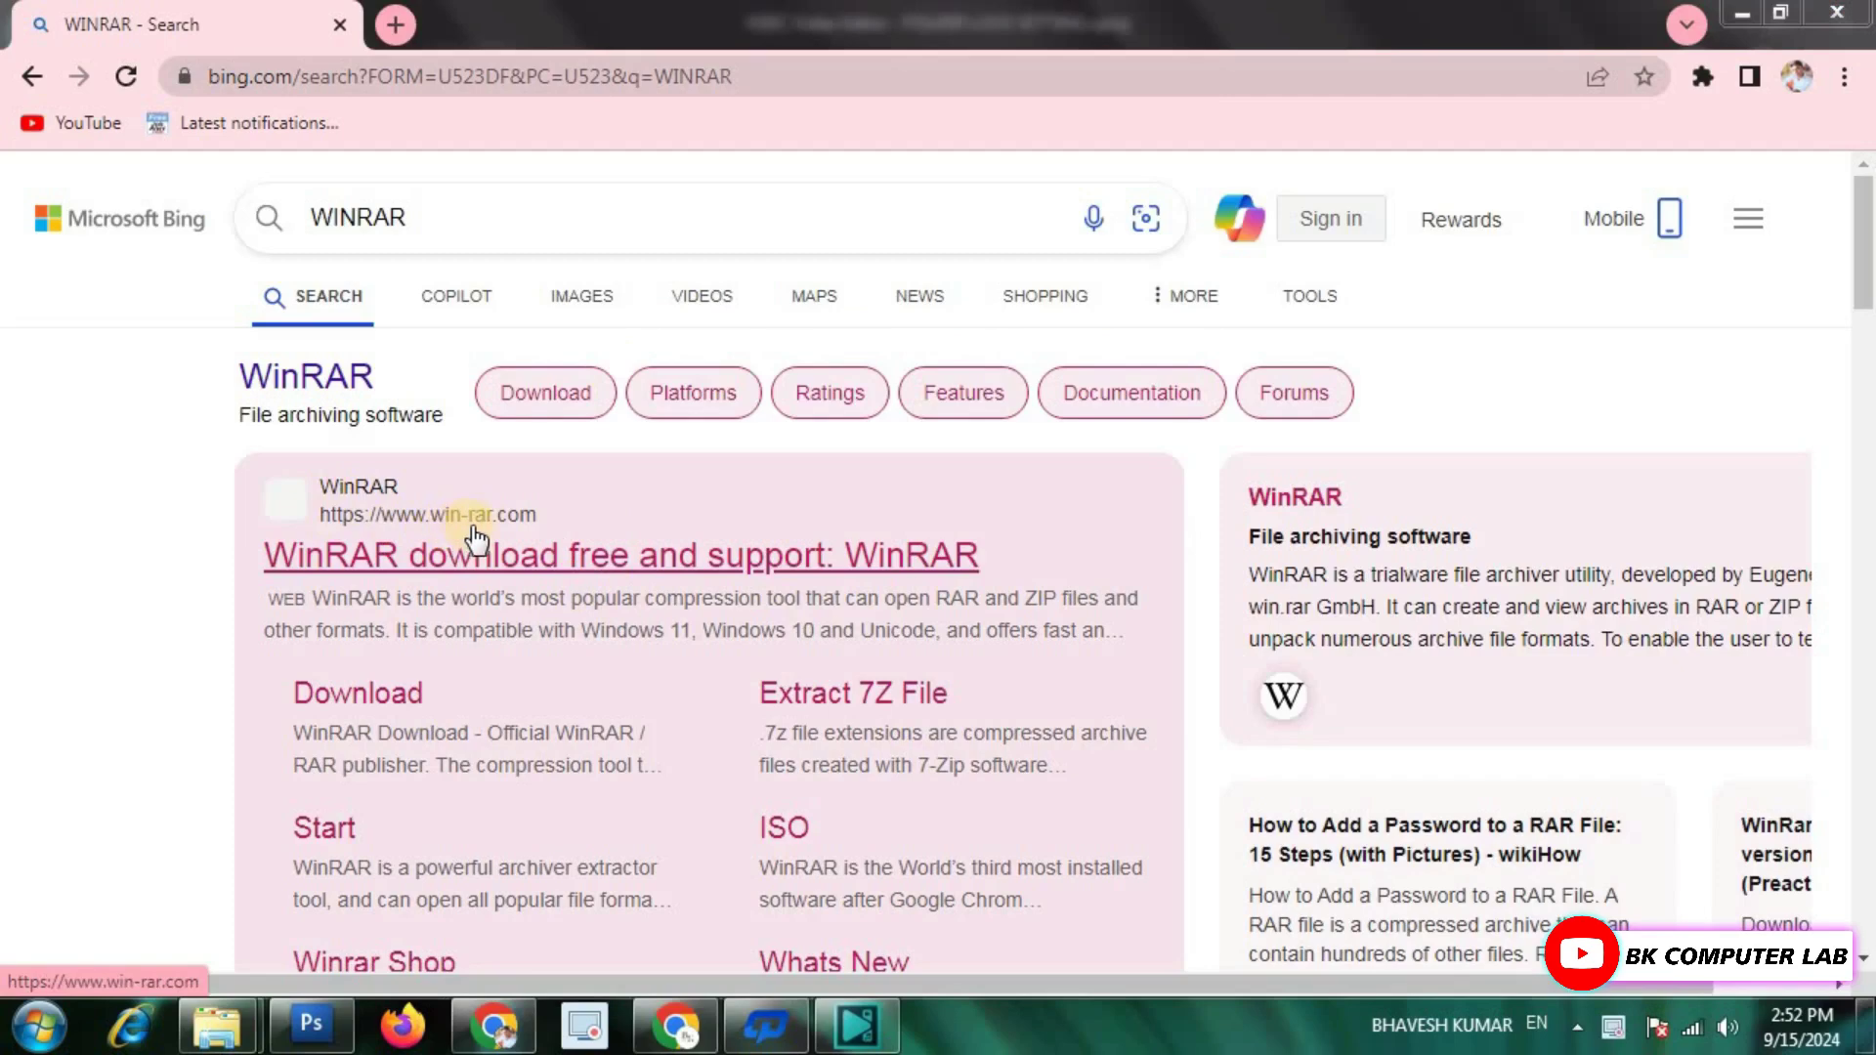
Open the official win-rar.com result and browse the WinRAR 7.01 download options.
click(575, 553)
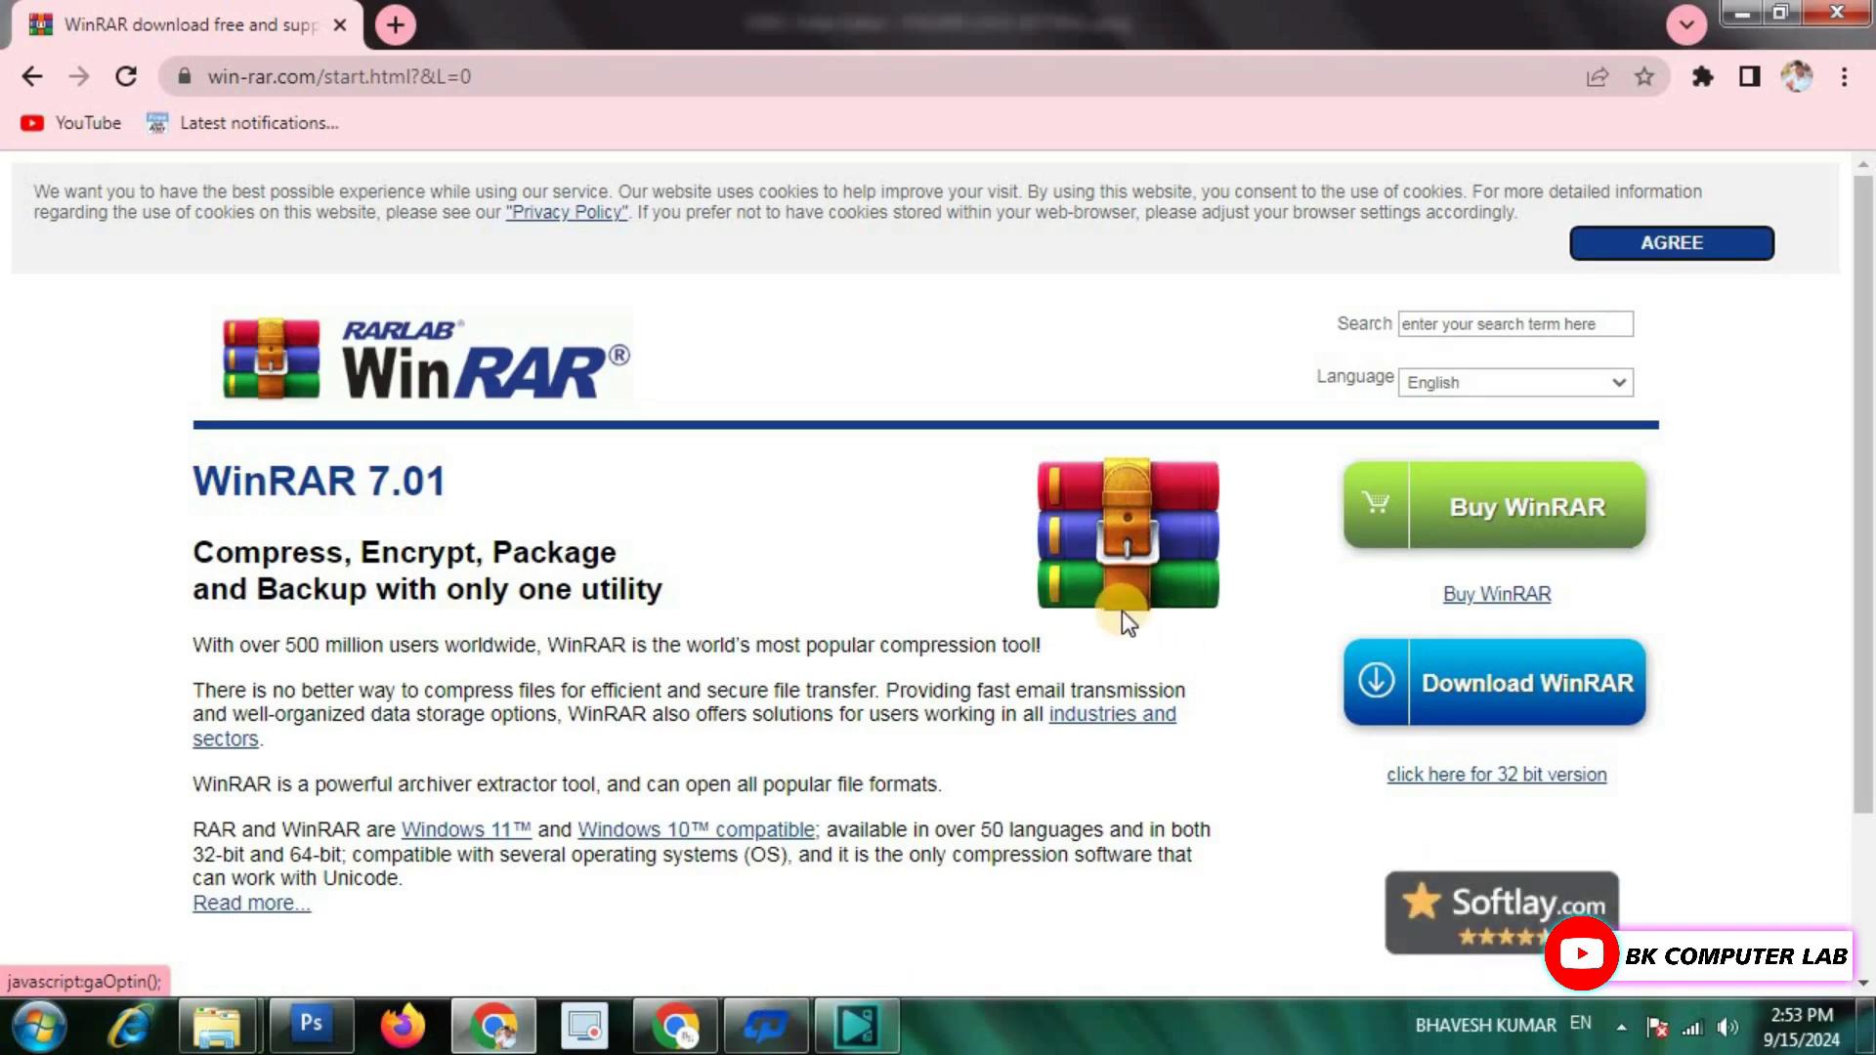
scroll(1268, 630, down, 1)
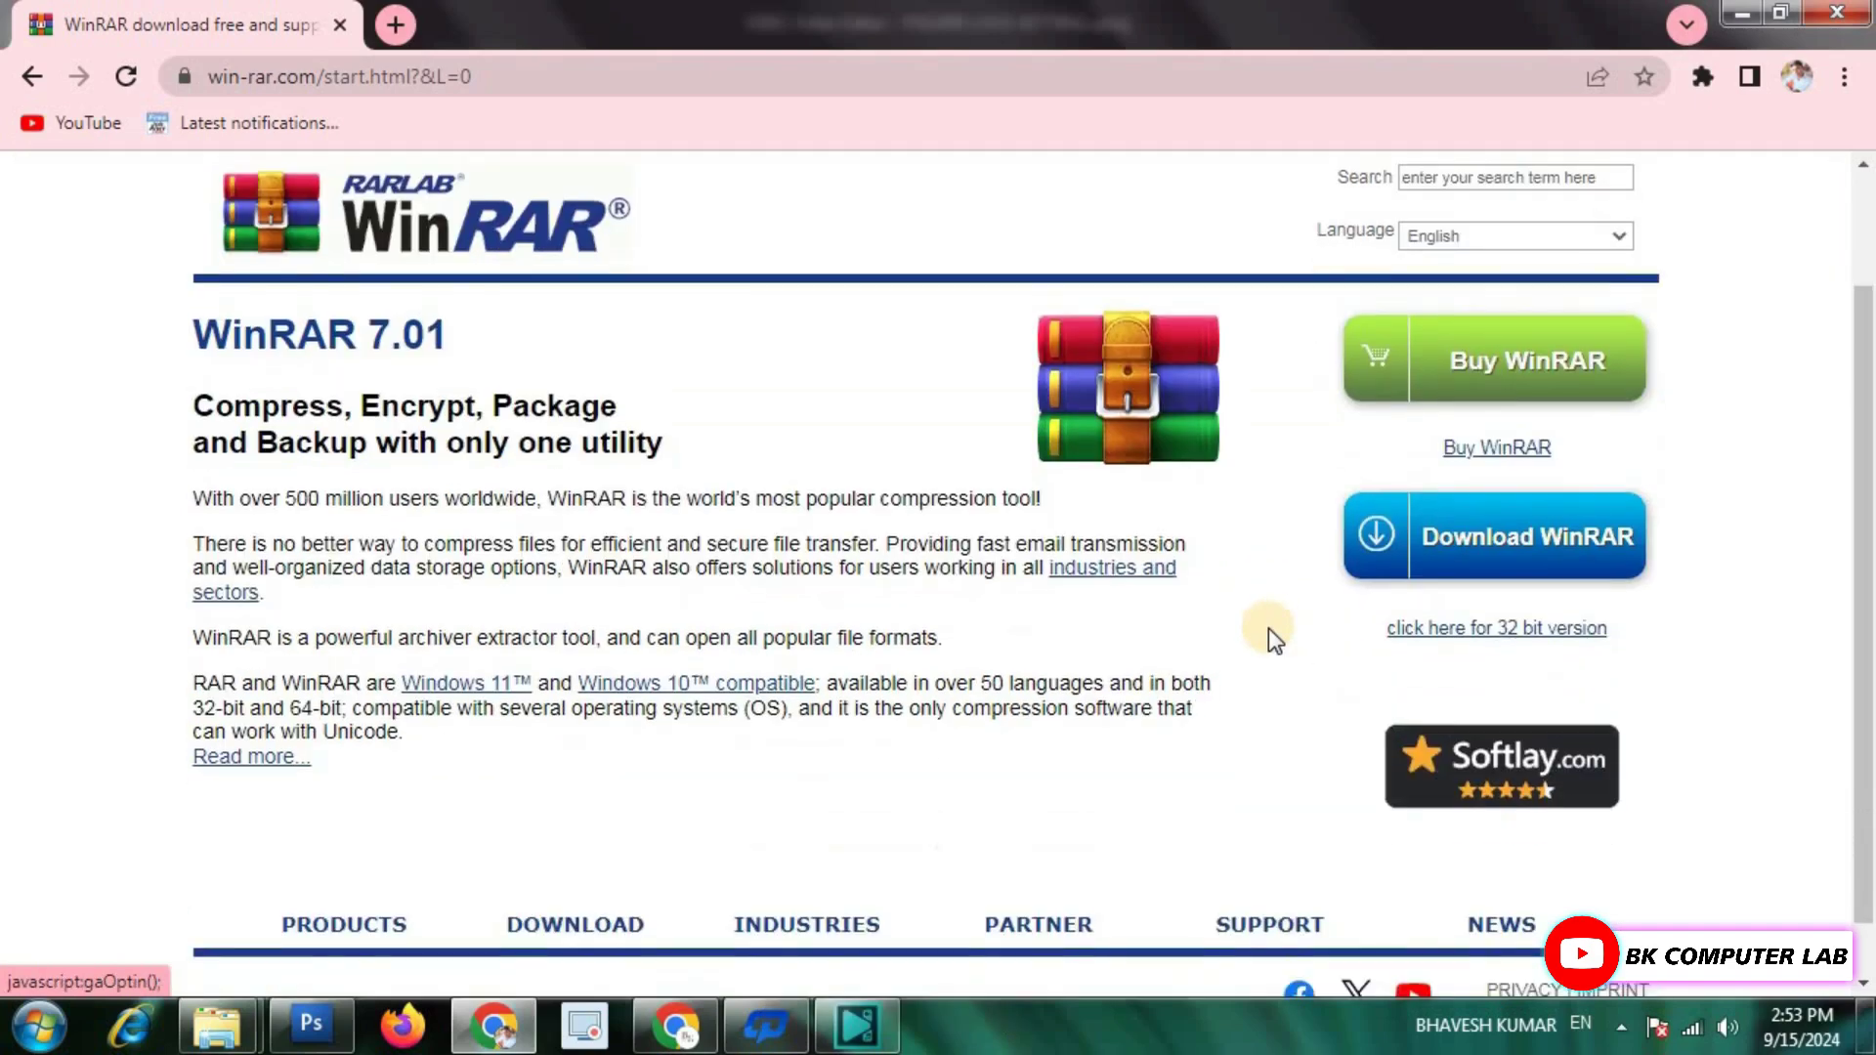
scroll(1269, 629, down, 1)
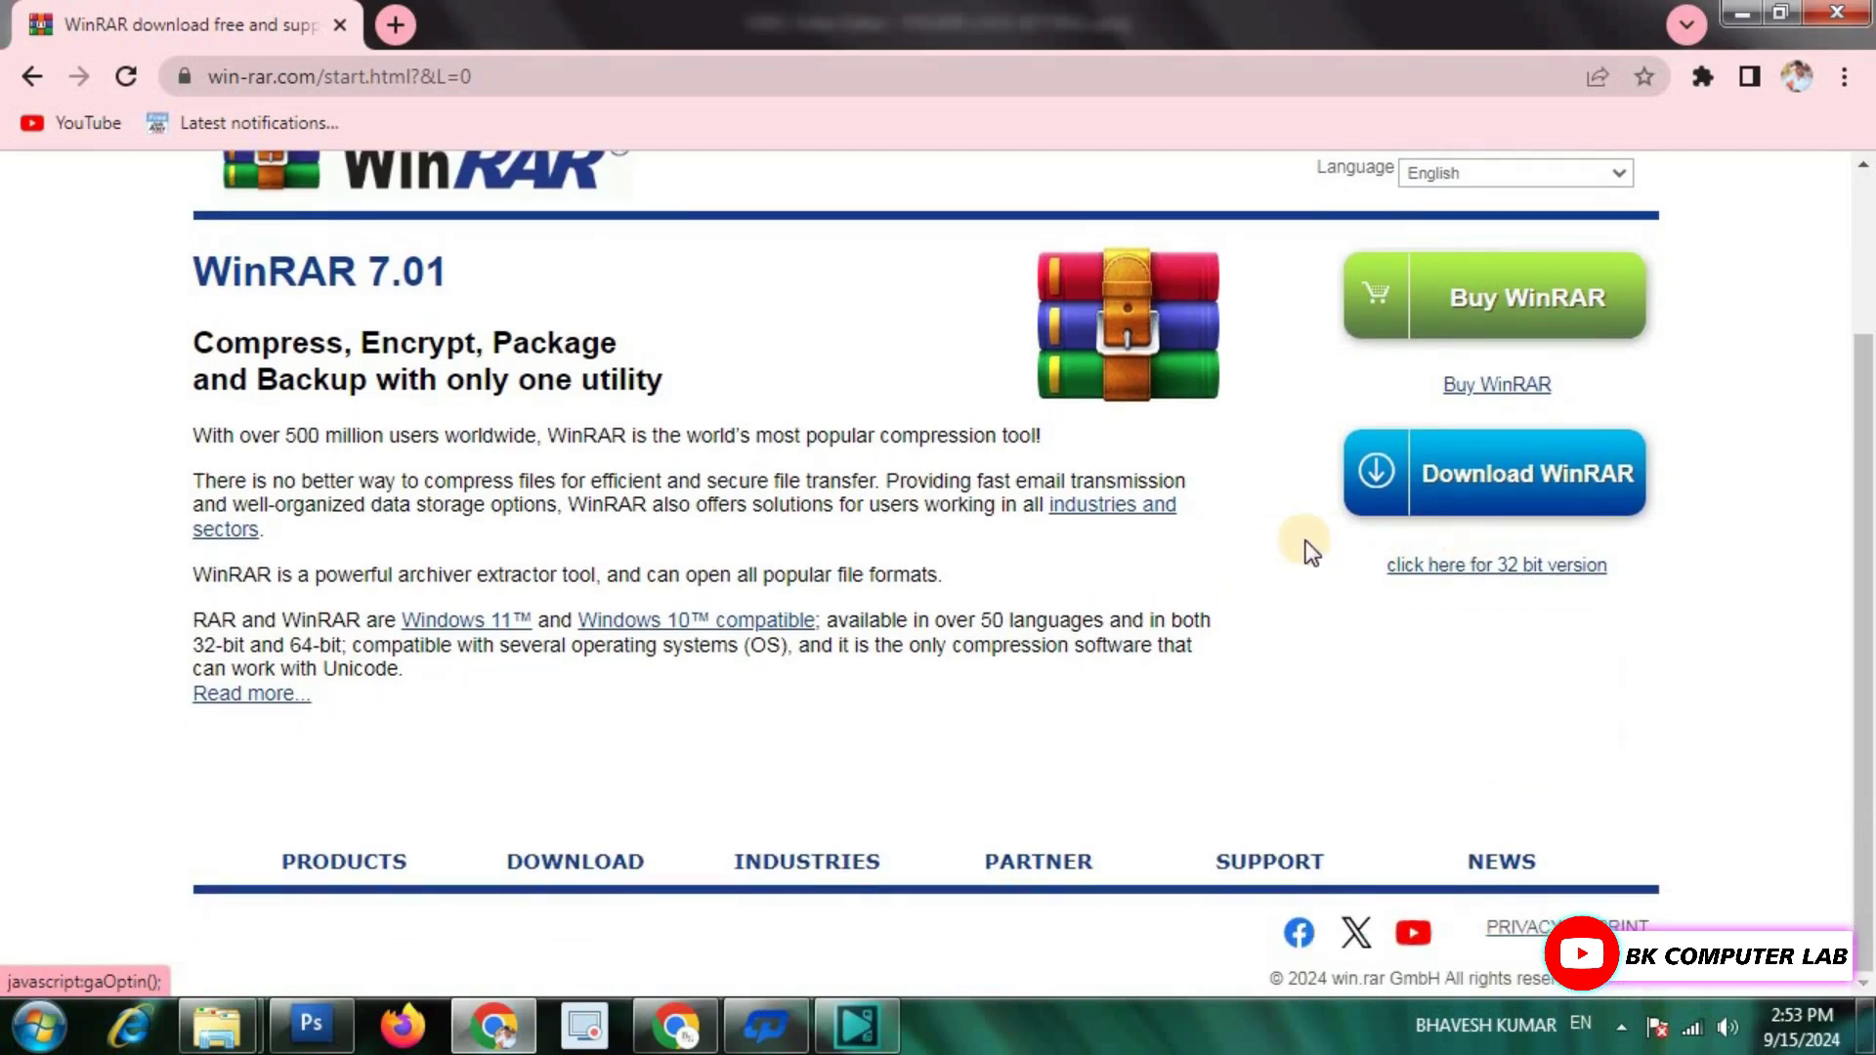
scroll(1307, 549, up, 2)
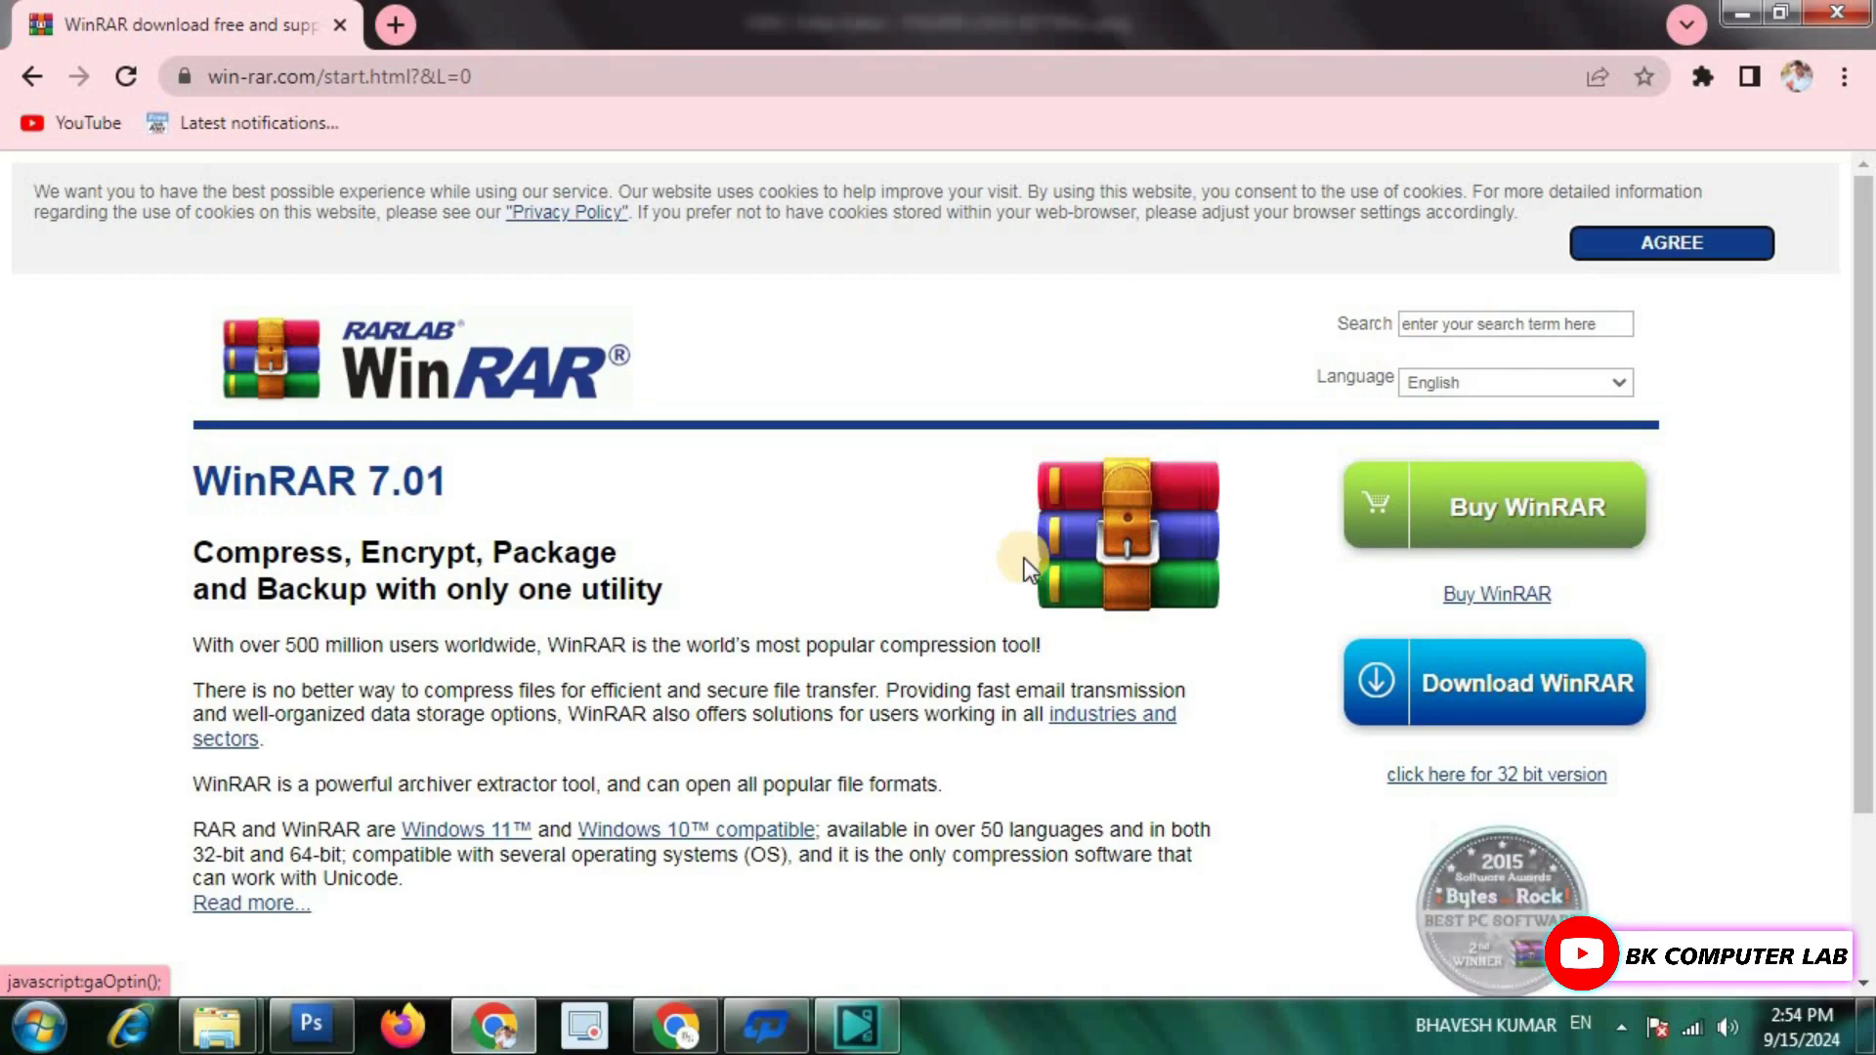
Open Computer with Win+E and check System properties, which show a 32-bit operating system.
key(super+e)
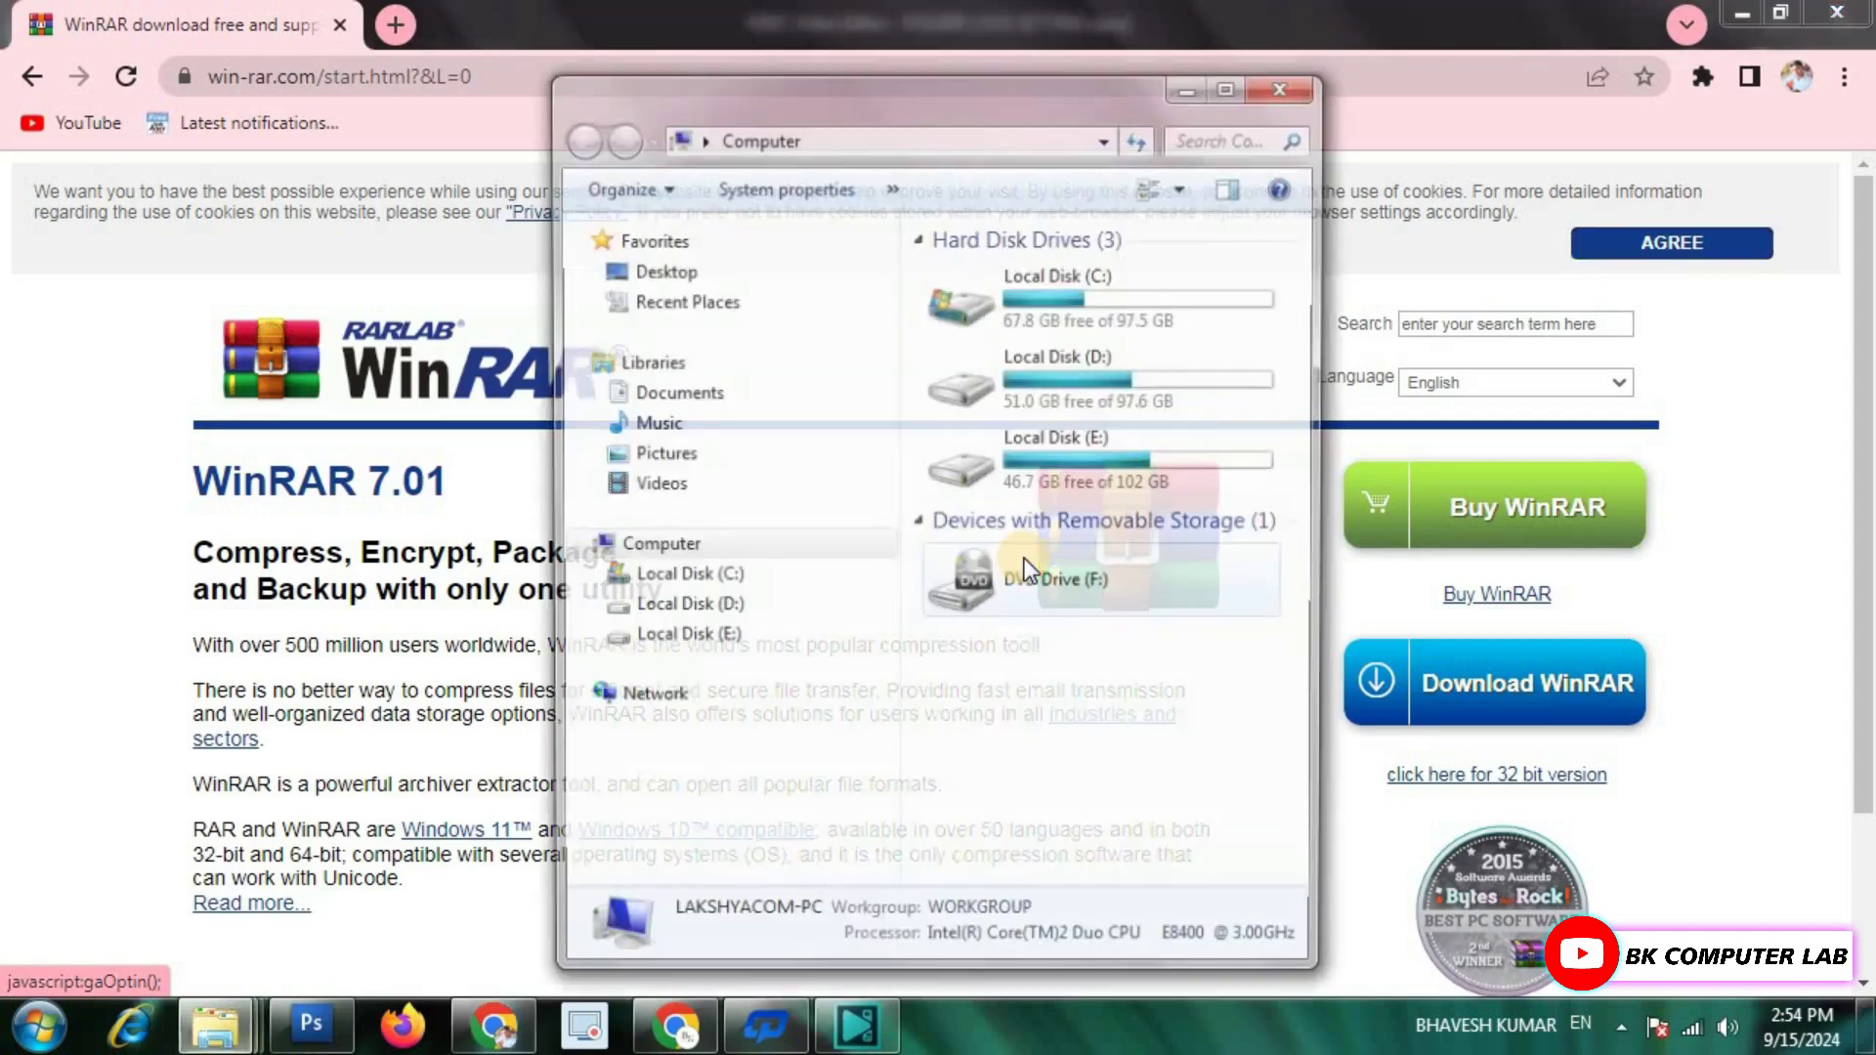
double_click(1059, 101)
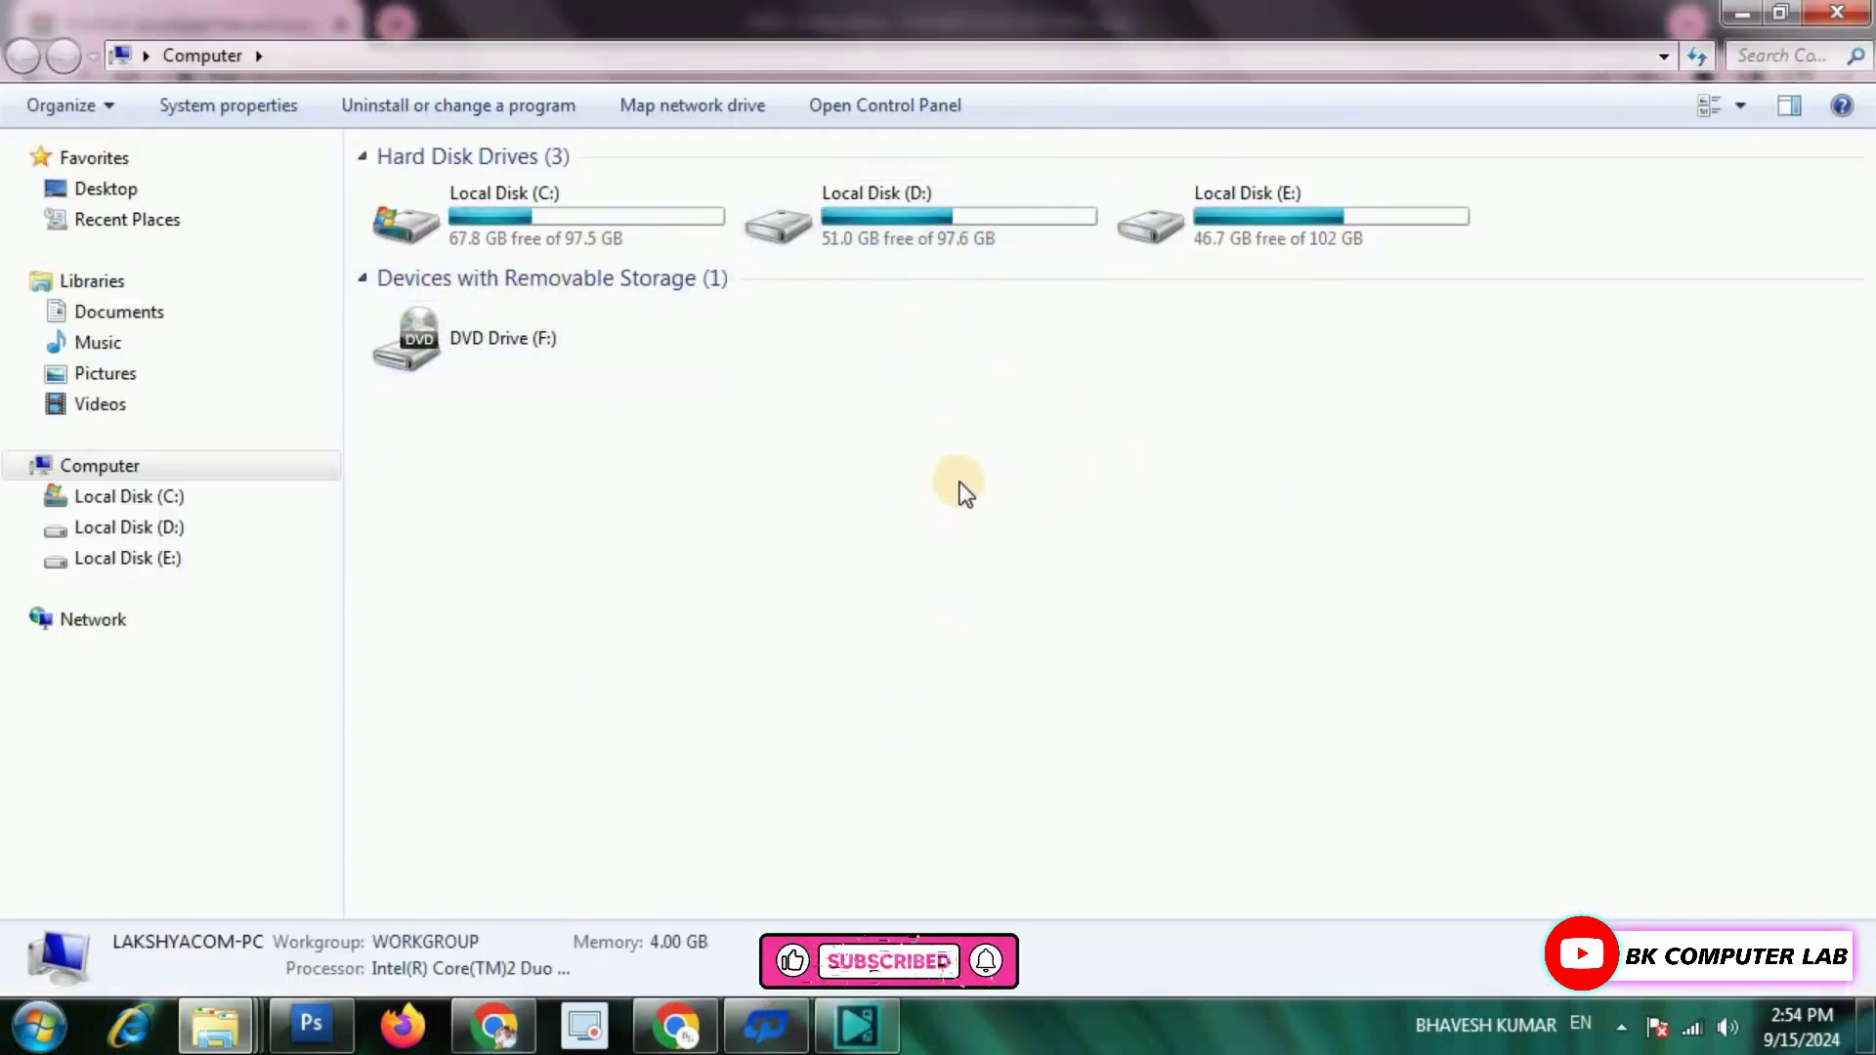
right_click(989, 423)
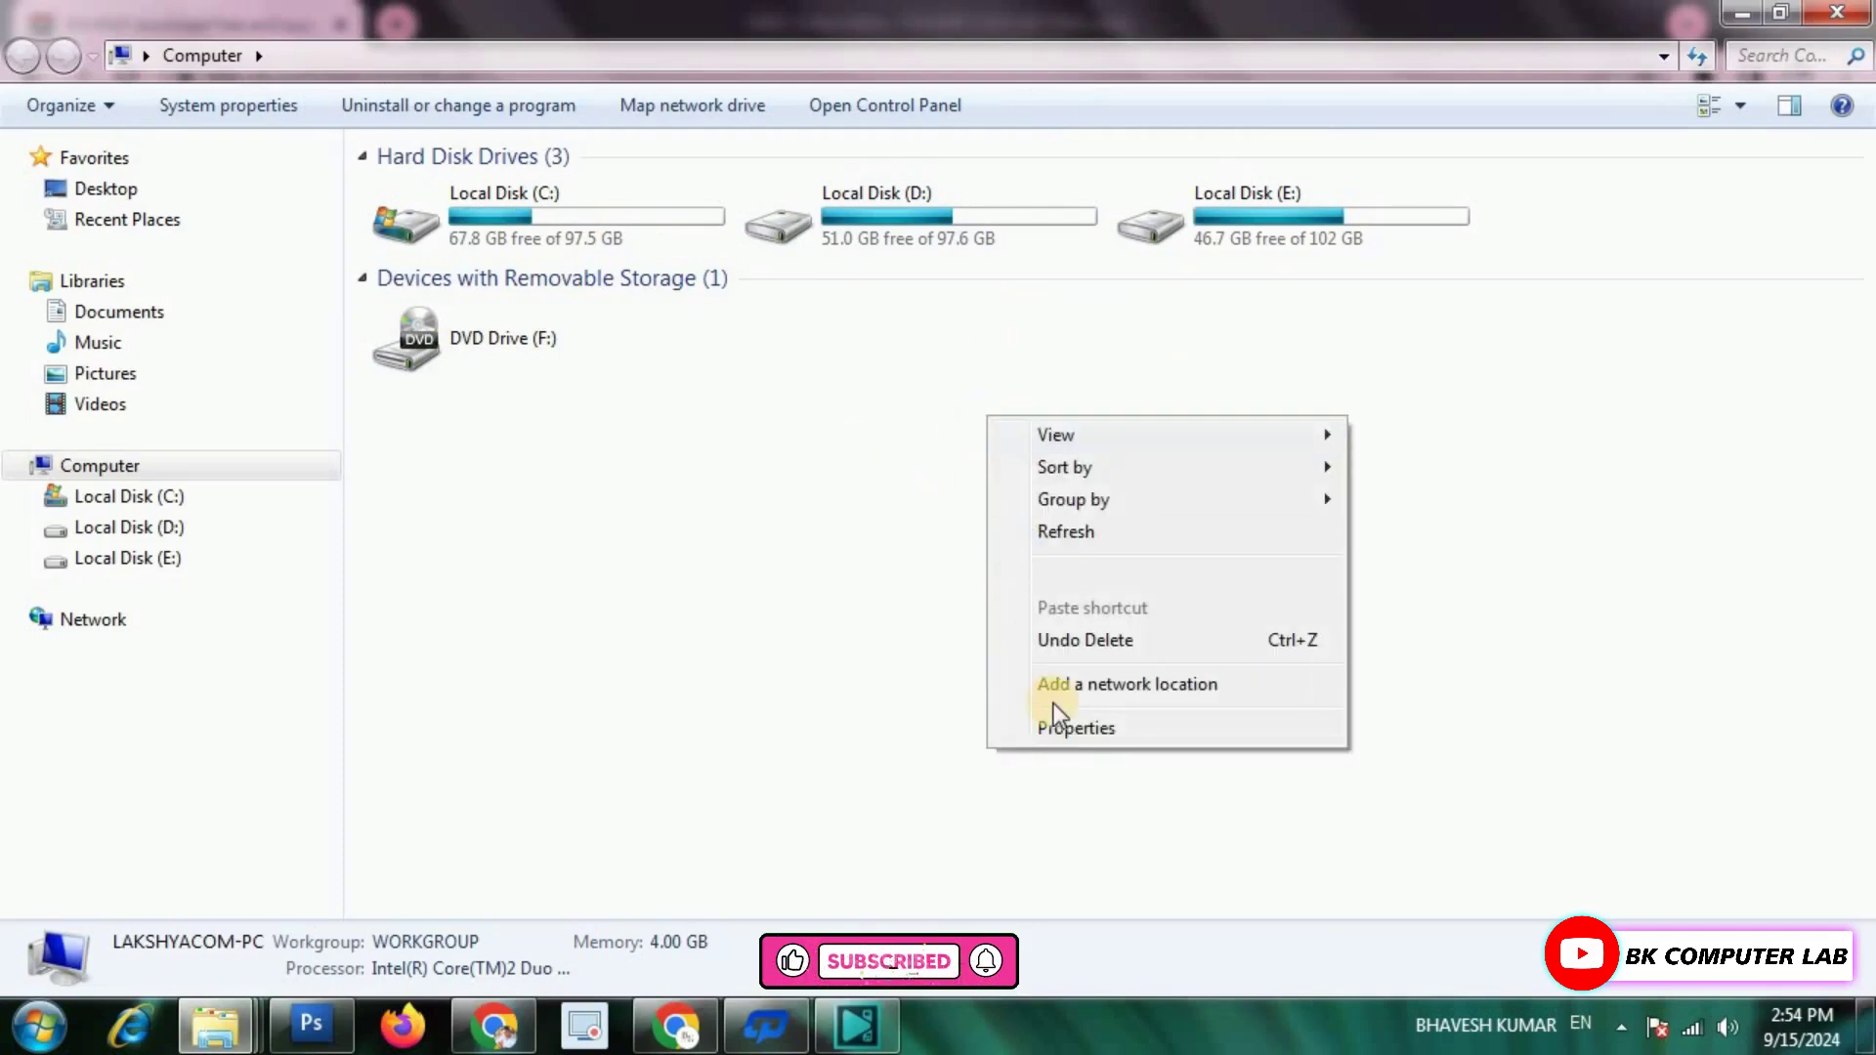
click(1080, 729)
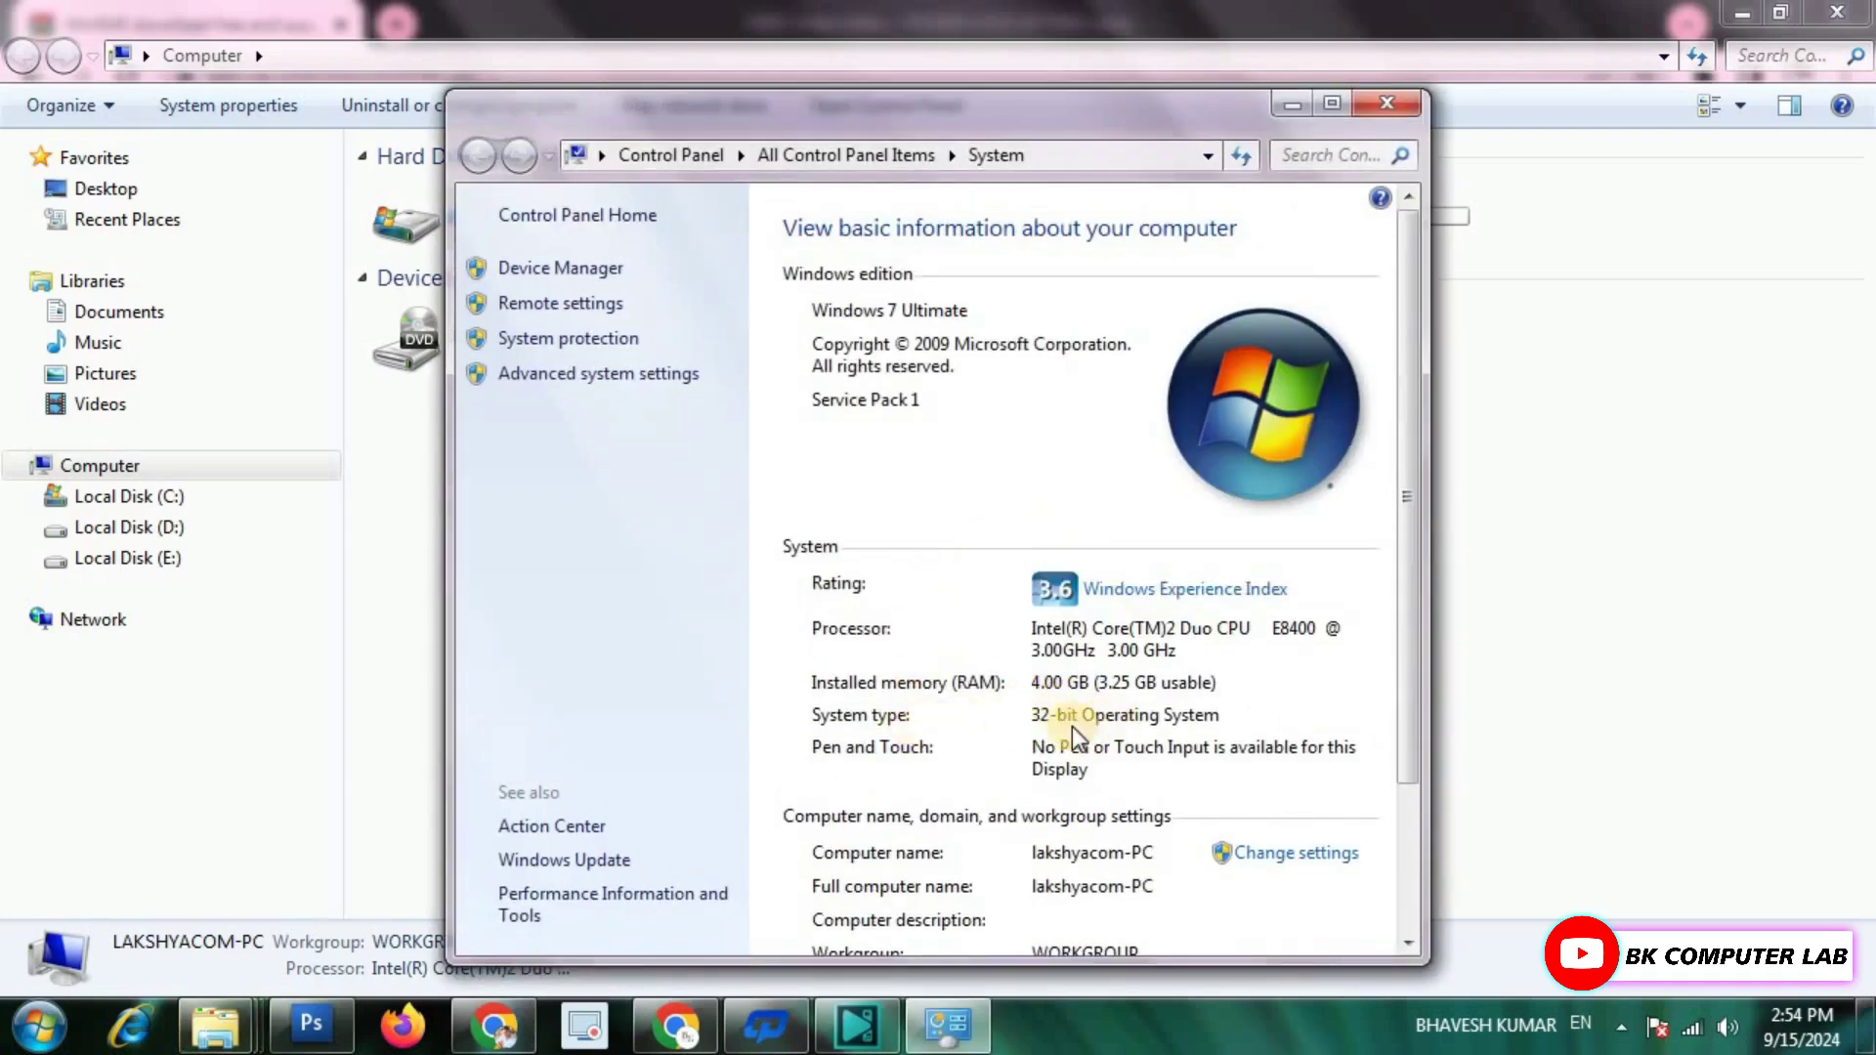
click(1387, 103)
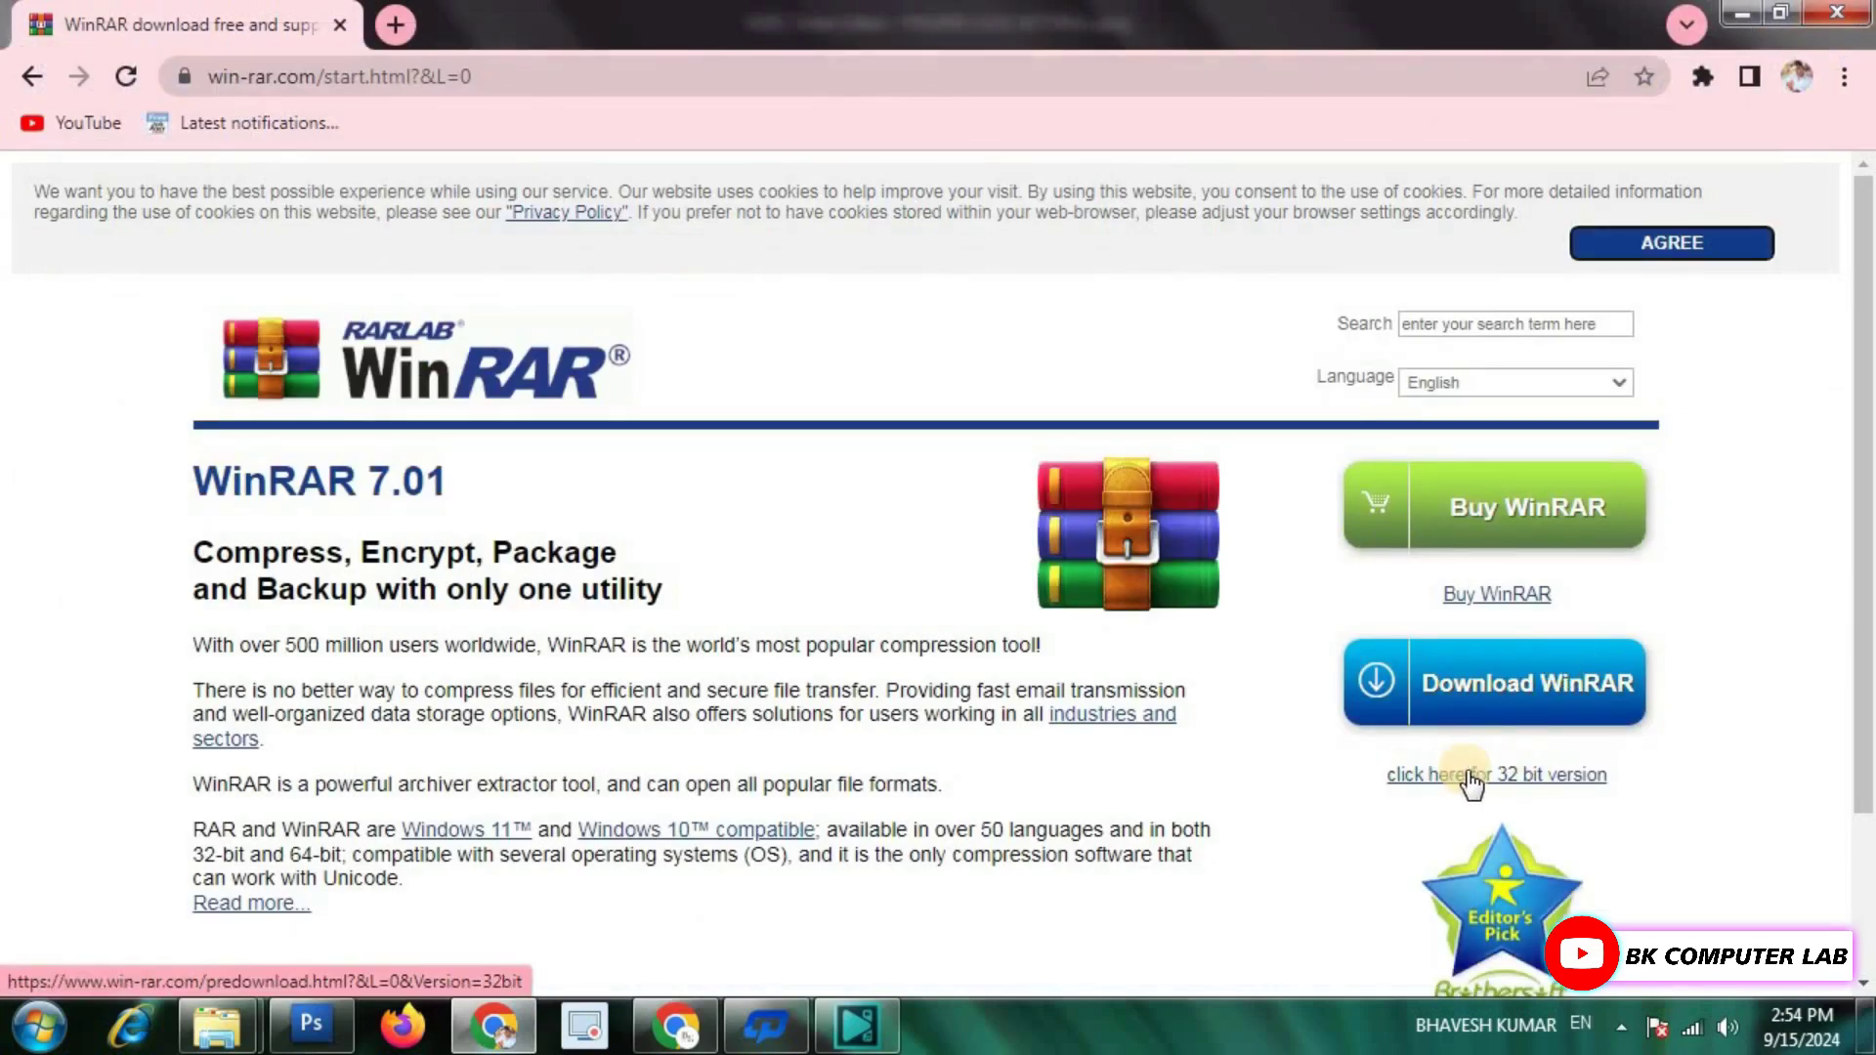
Download the 32-bit WinRAR installer winrar-x32-701.exe.
click(1463, 779)
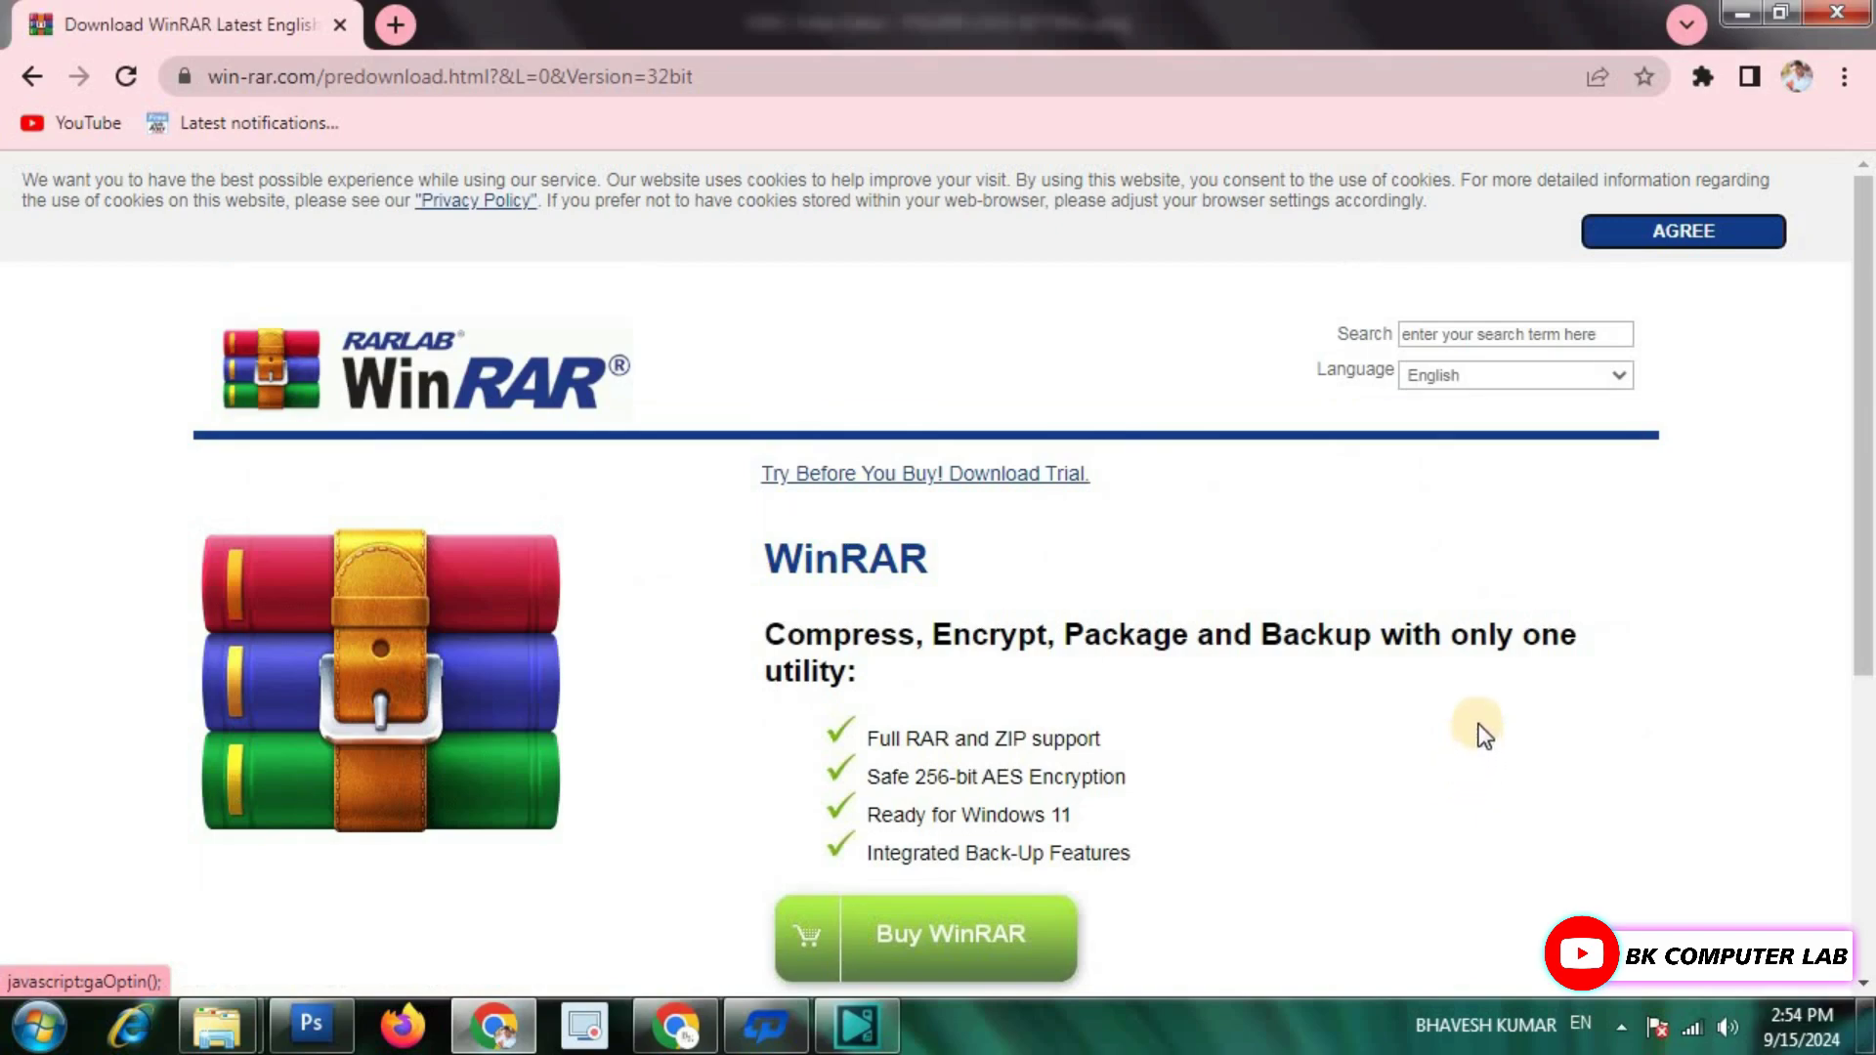
scroll(1286, 612, down, 5)
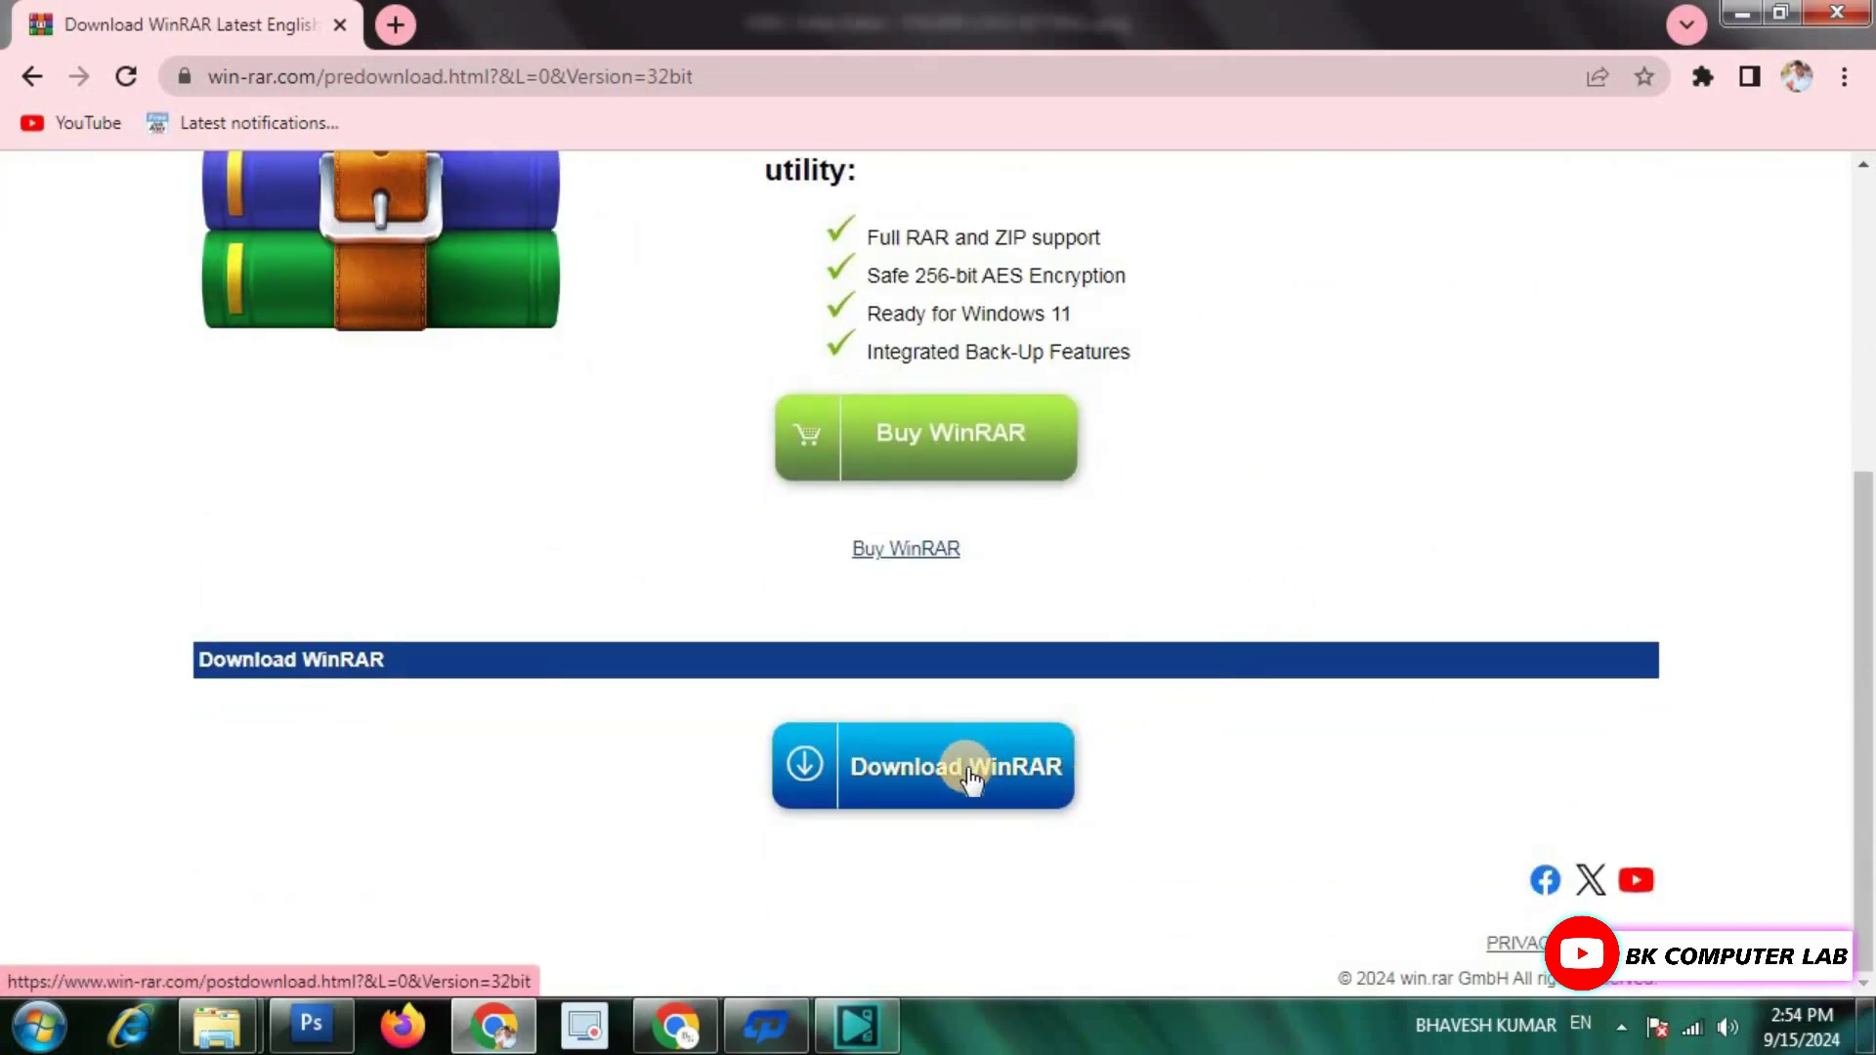
click(965, 767)
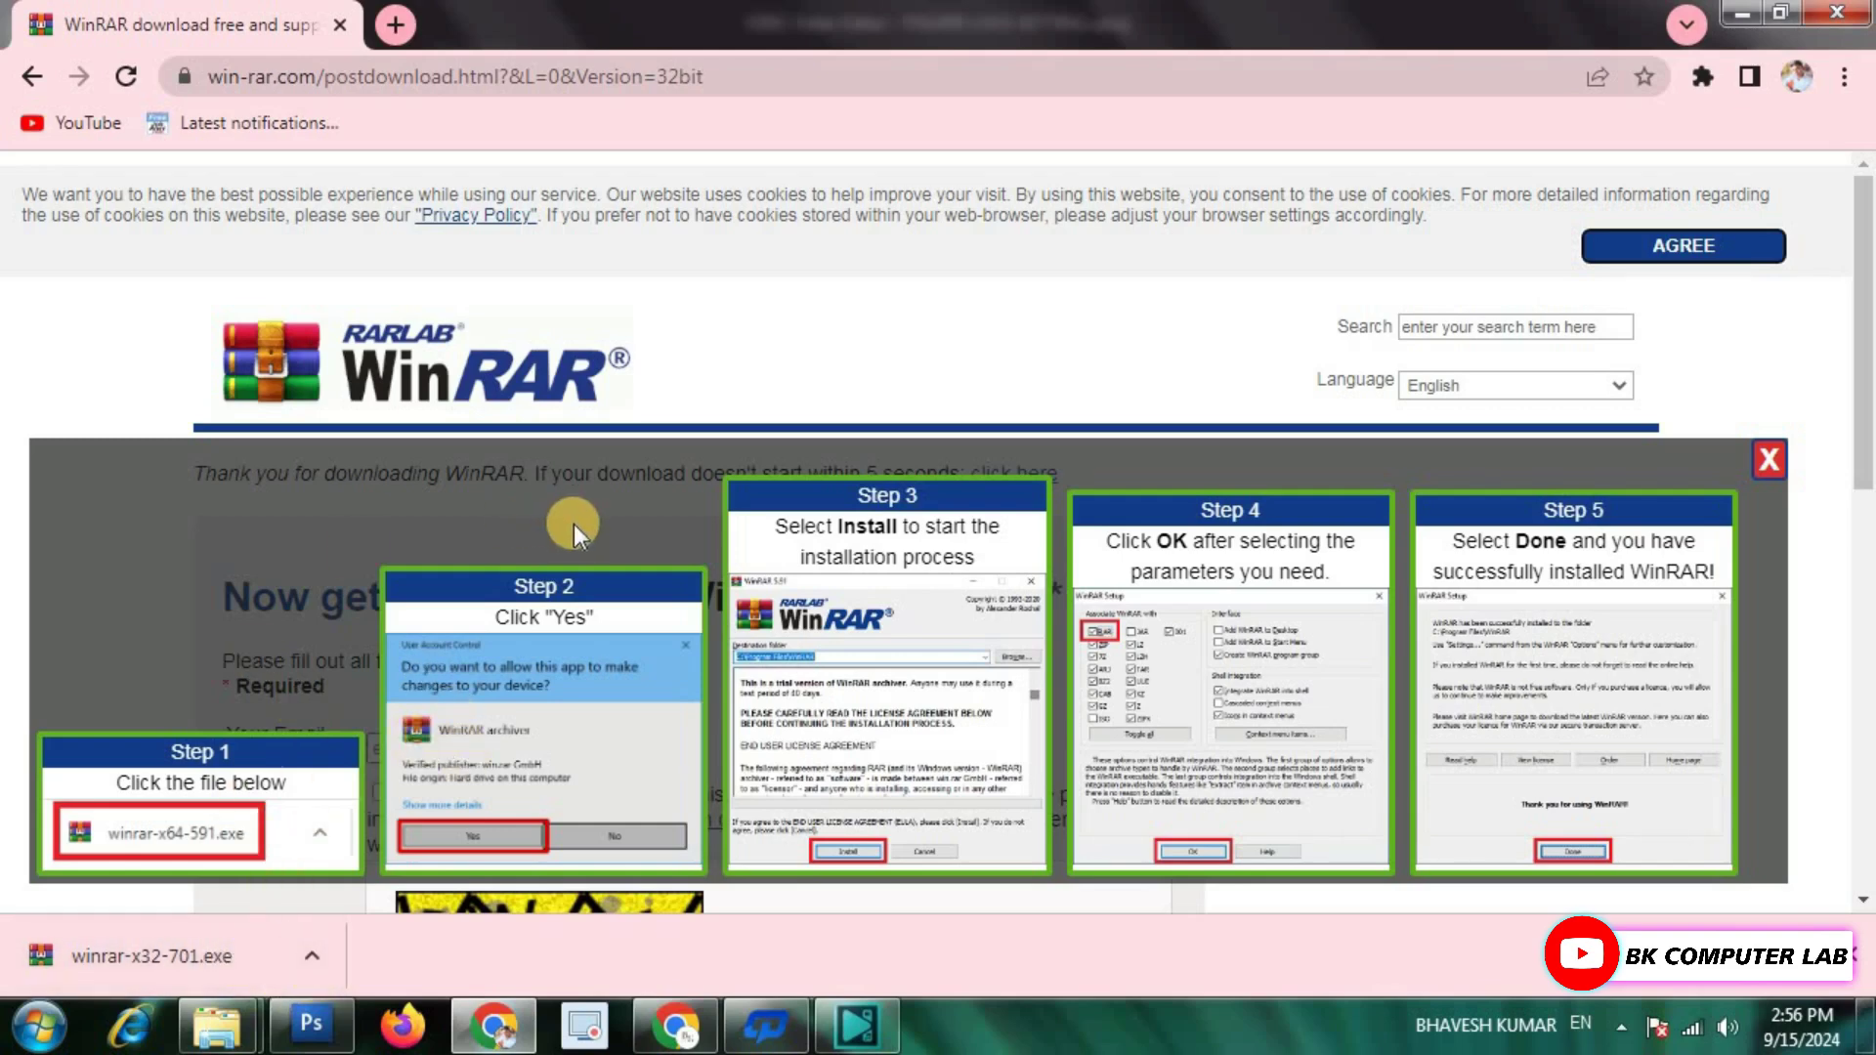
Go back and start downloading the default installer winrar-x64-701.exe.
click(30, 82)
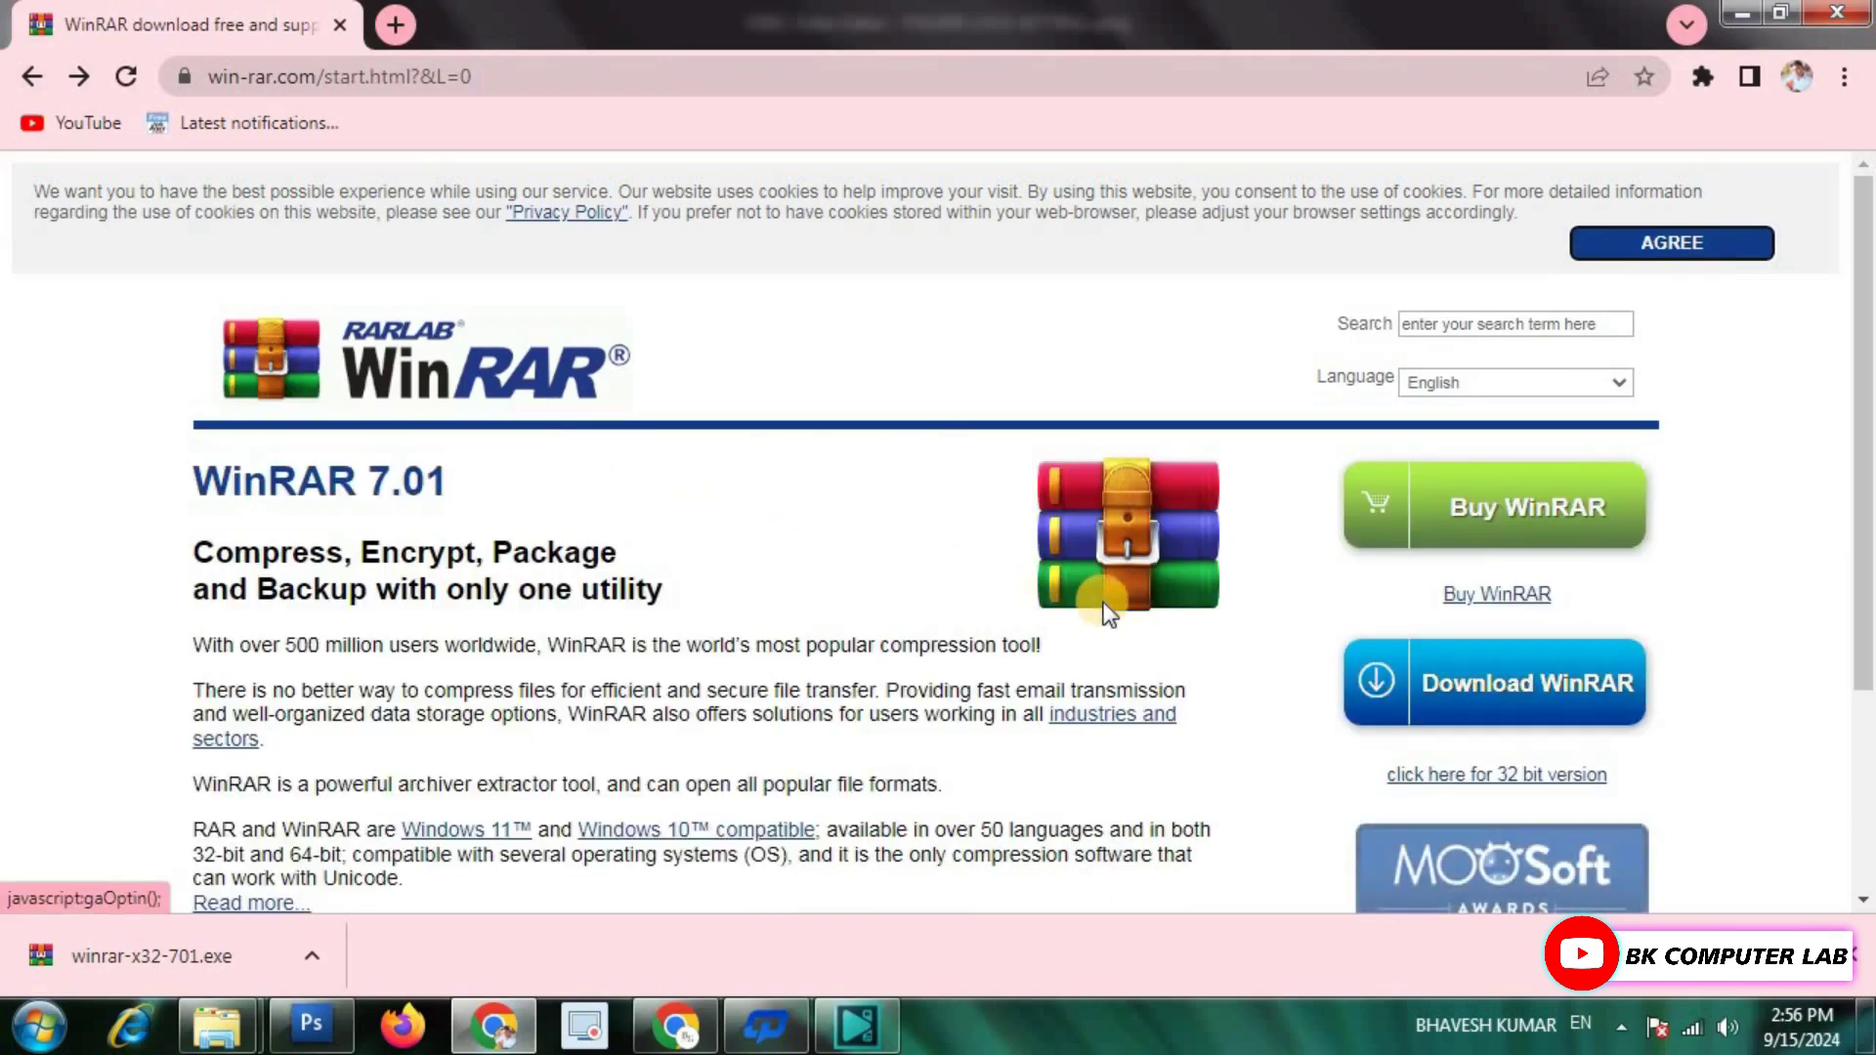
scroll(1124, 567, down, 3)
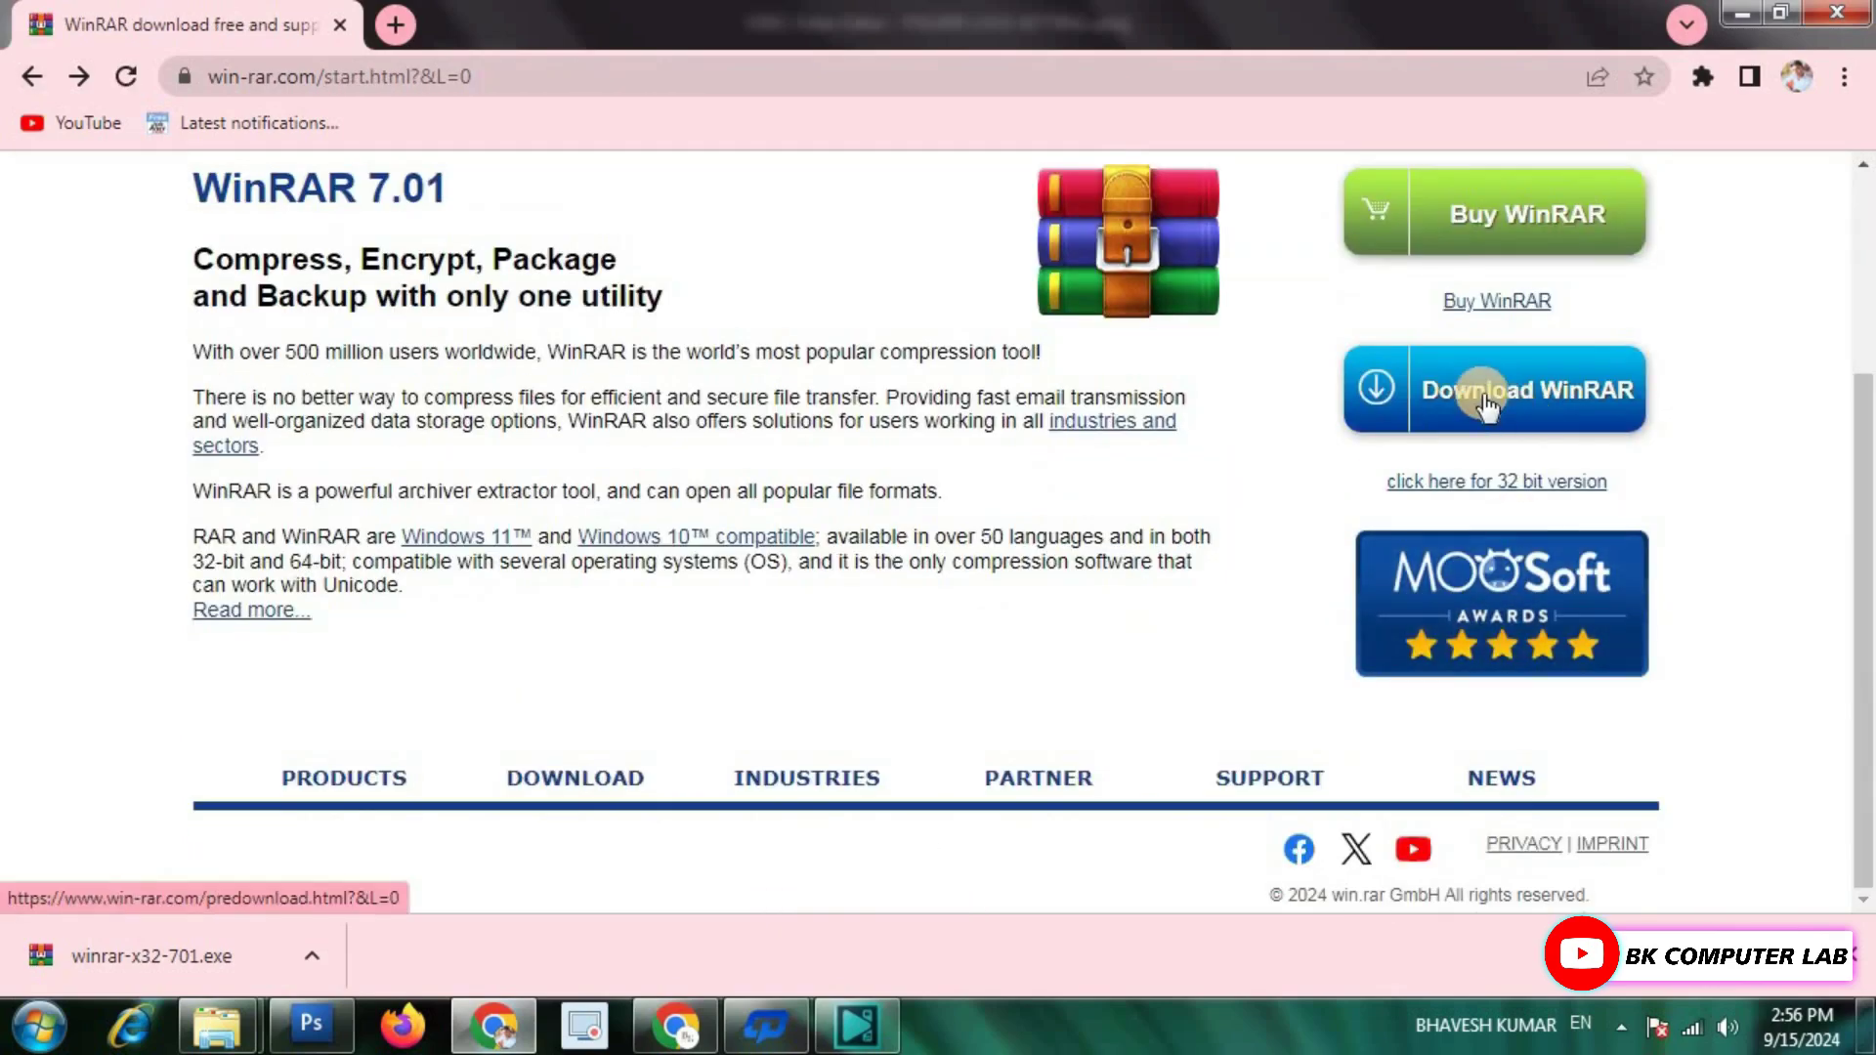
click(1484, 395)
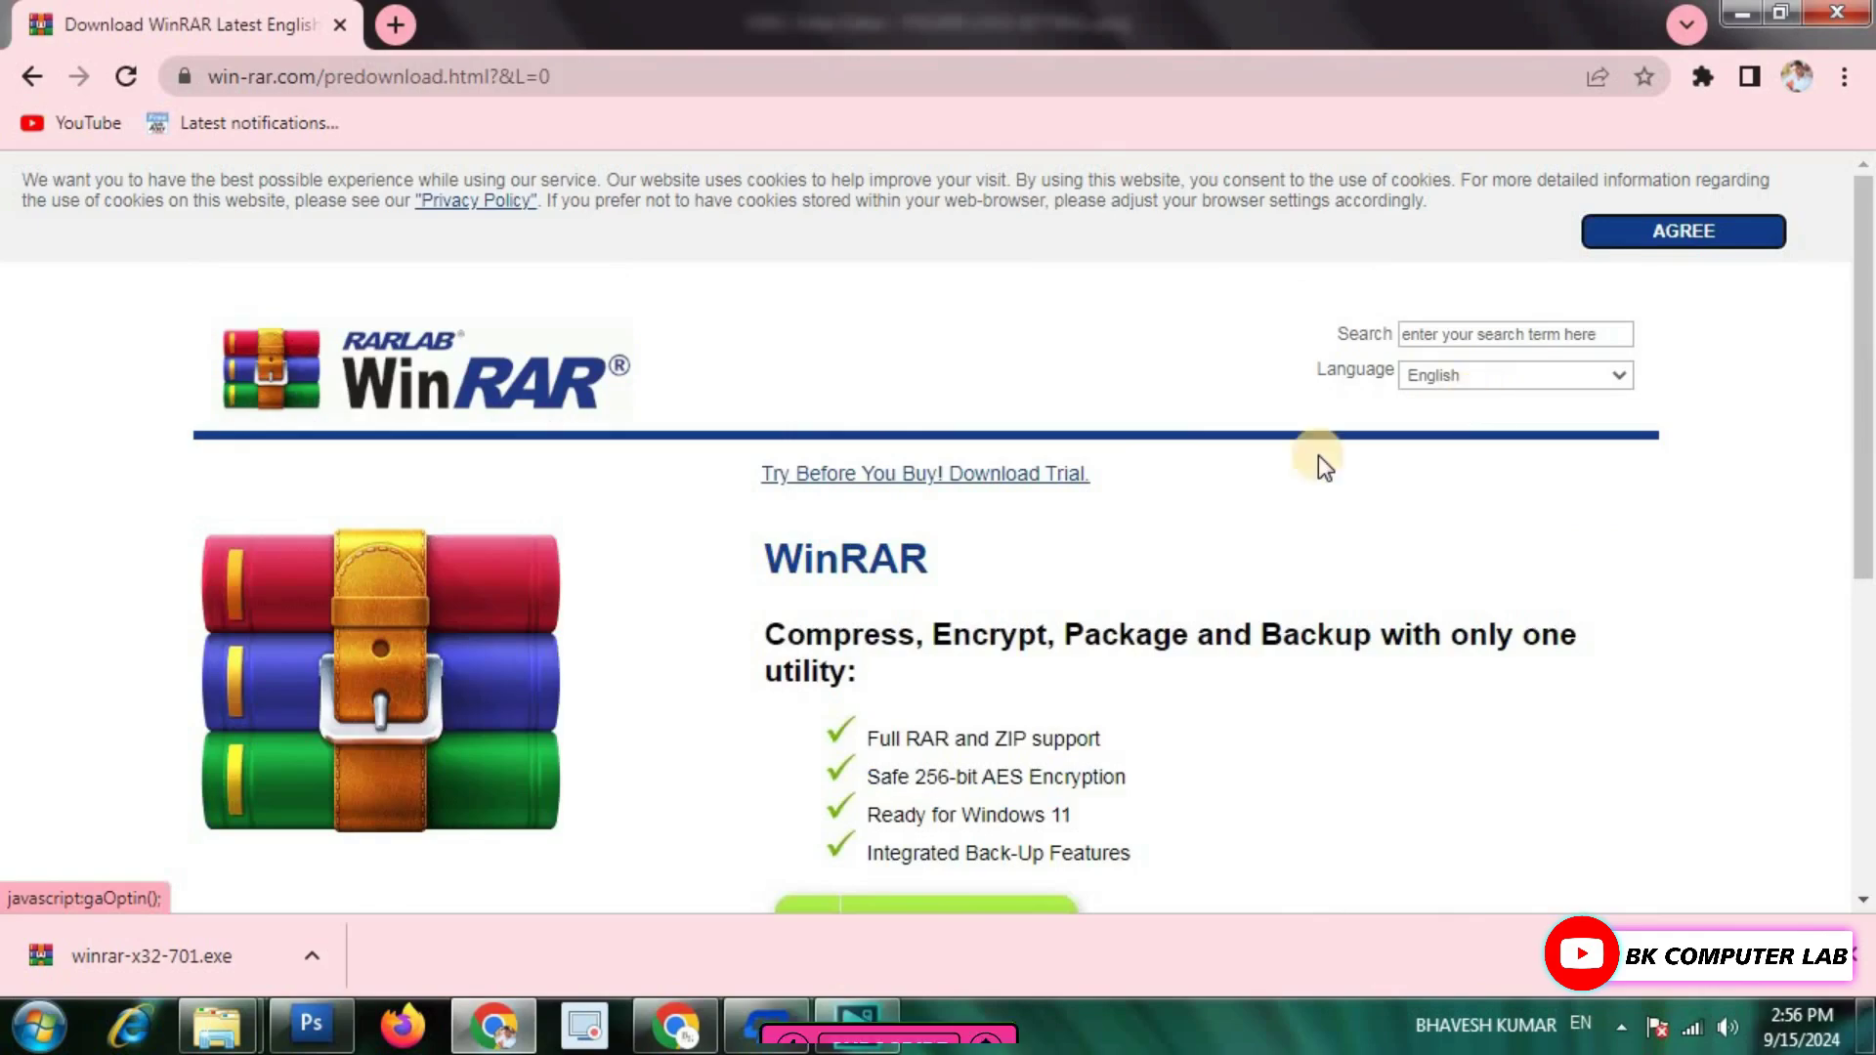
scroll(859, 678, down, 6)
click(927, 706)
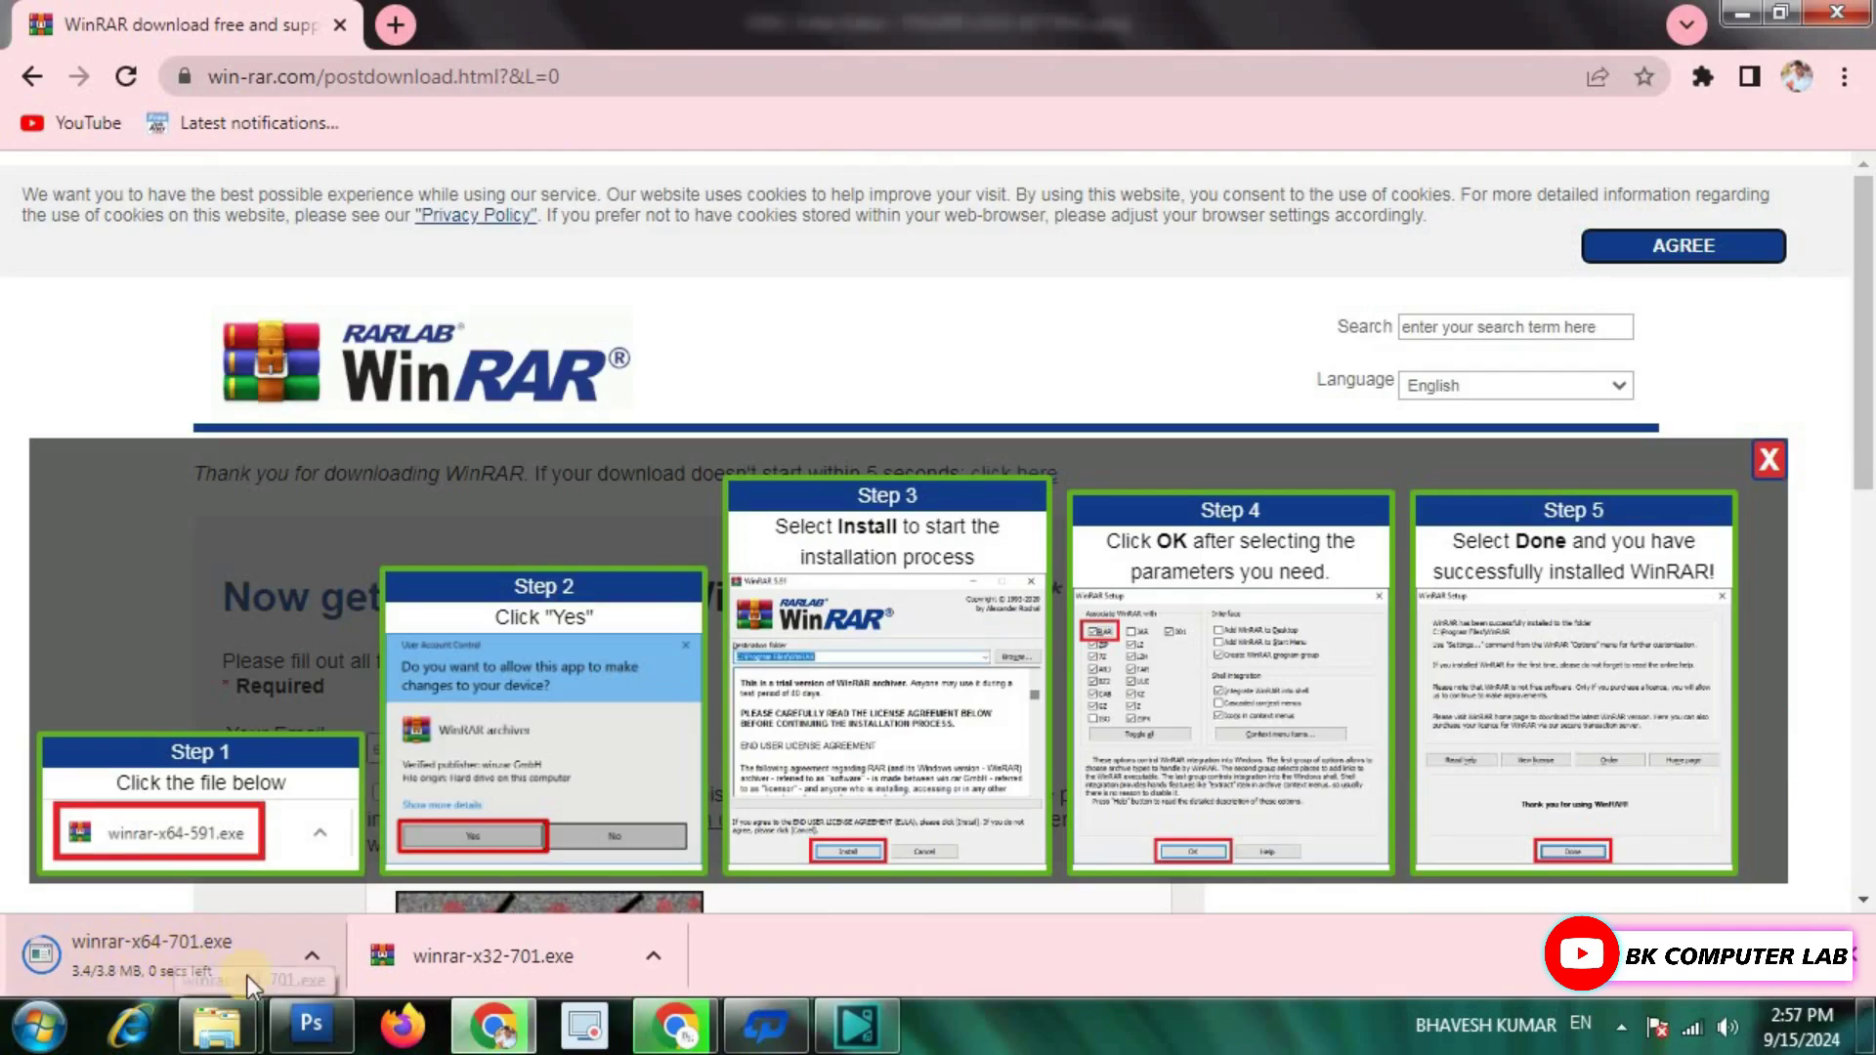
Pause the winrar-x64-701.exe download and show winrar-x32-701.exe in its folder.
click(308, 963)
click(350, 825)
click(654, 952)
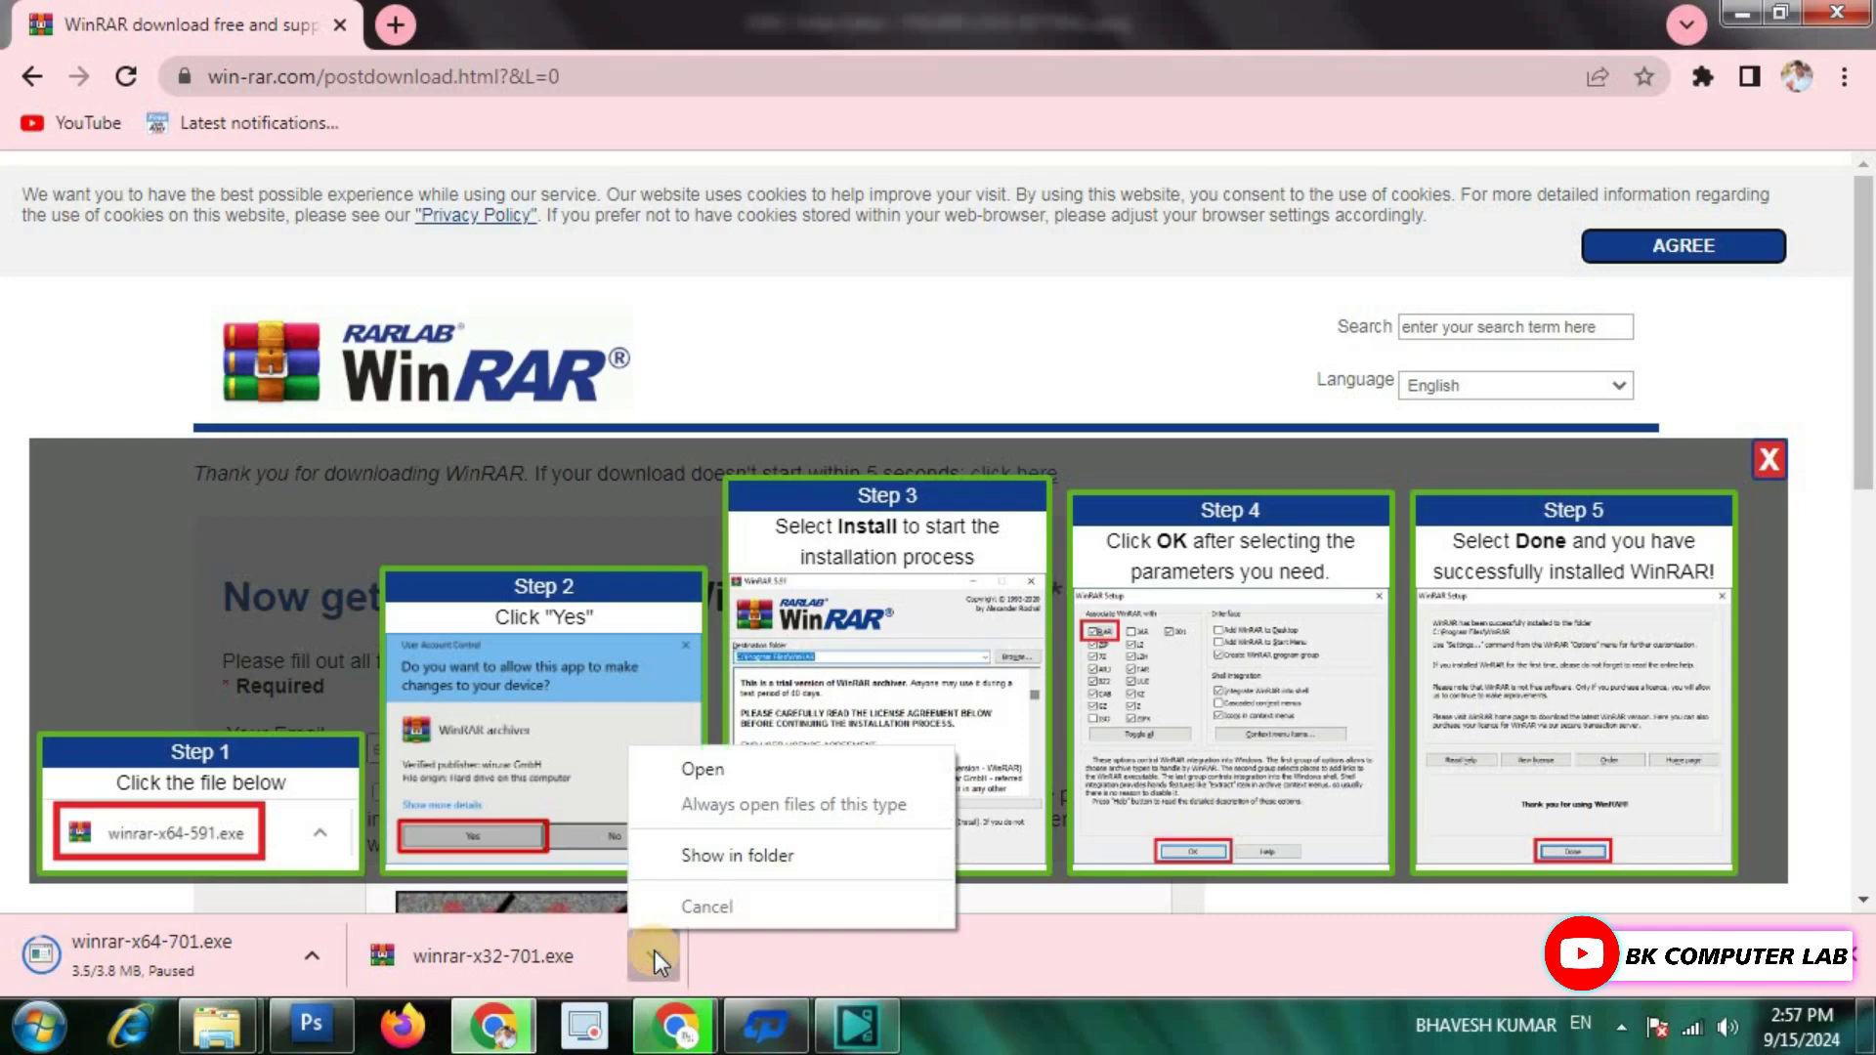
click(707, 862)
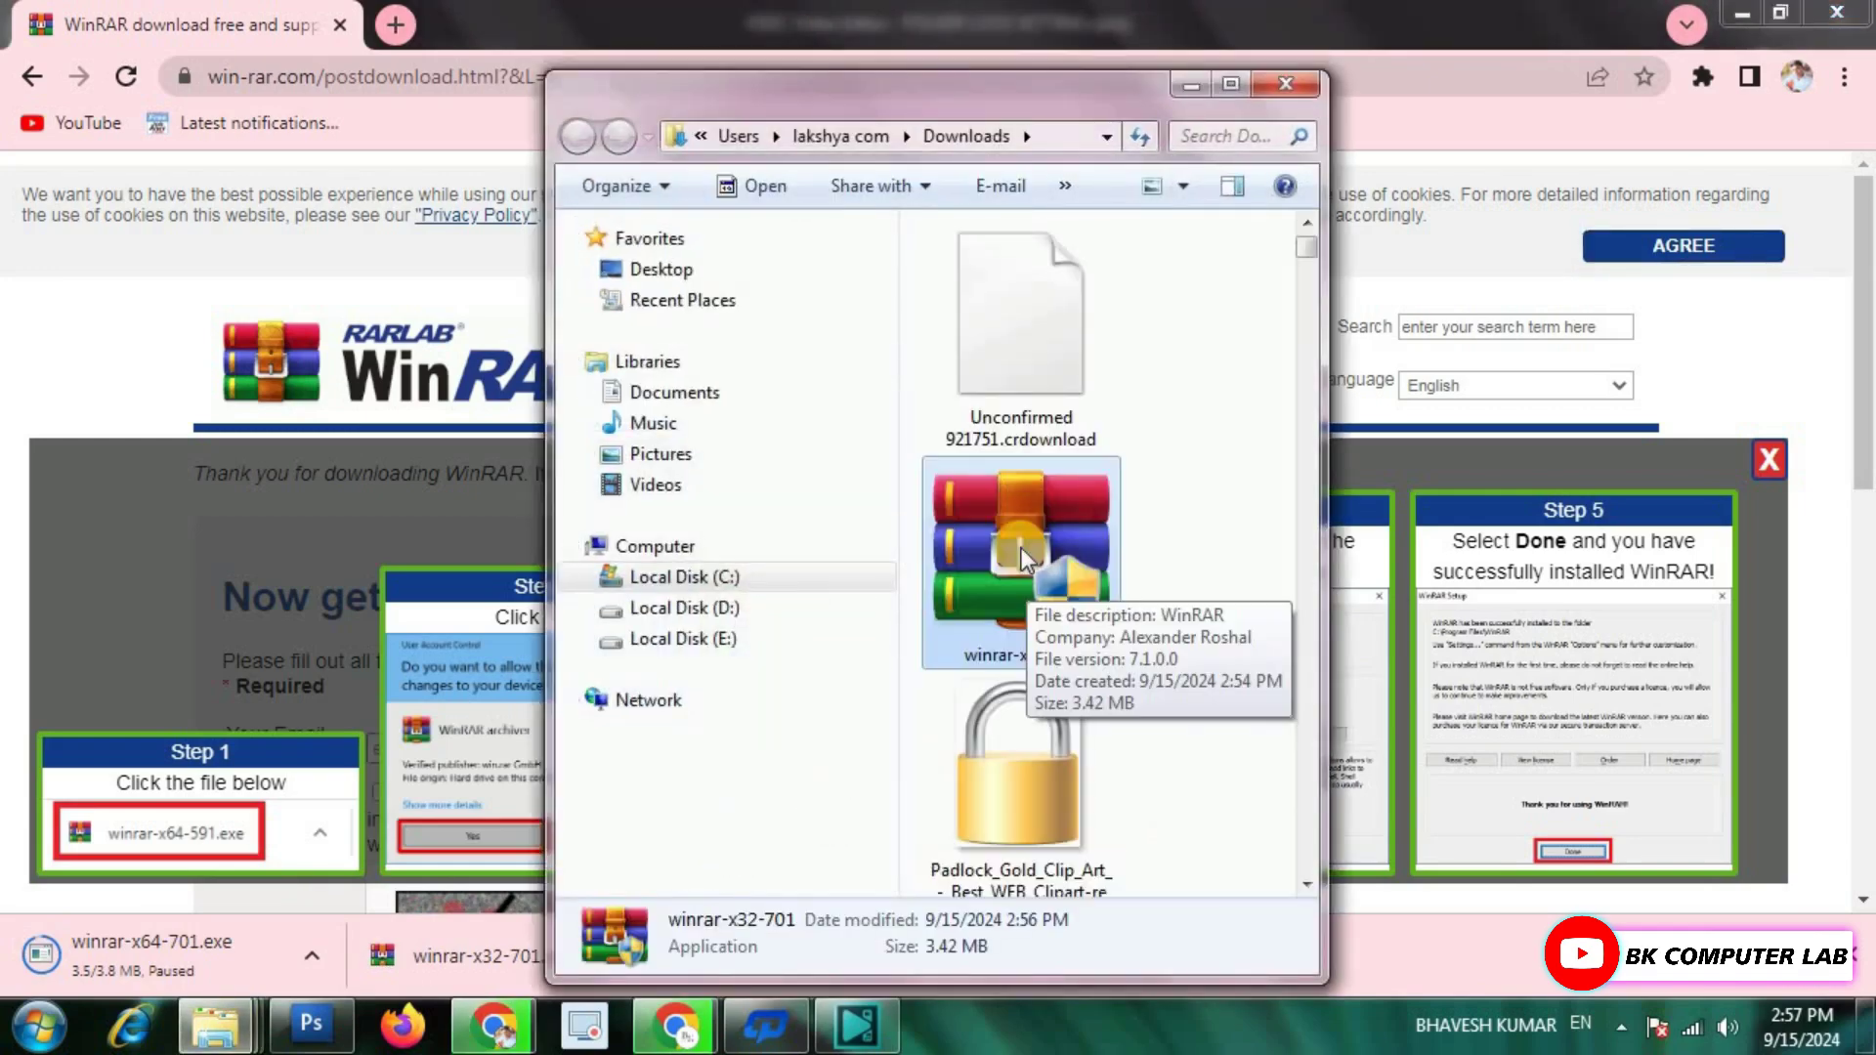
Install 32-bit WinRAR 7.01 into C:\Program Files\WinRAR, accepting the default associations.
double_click(1022, 547)
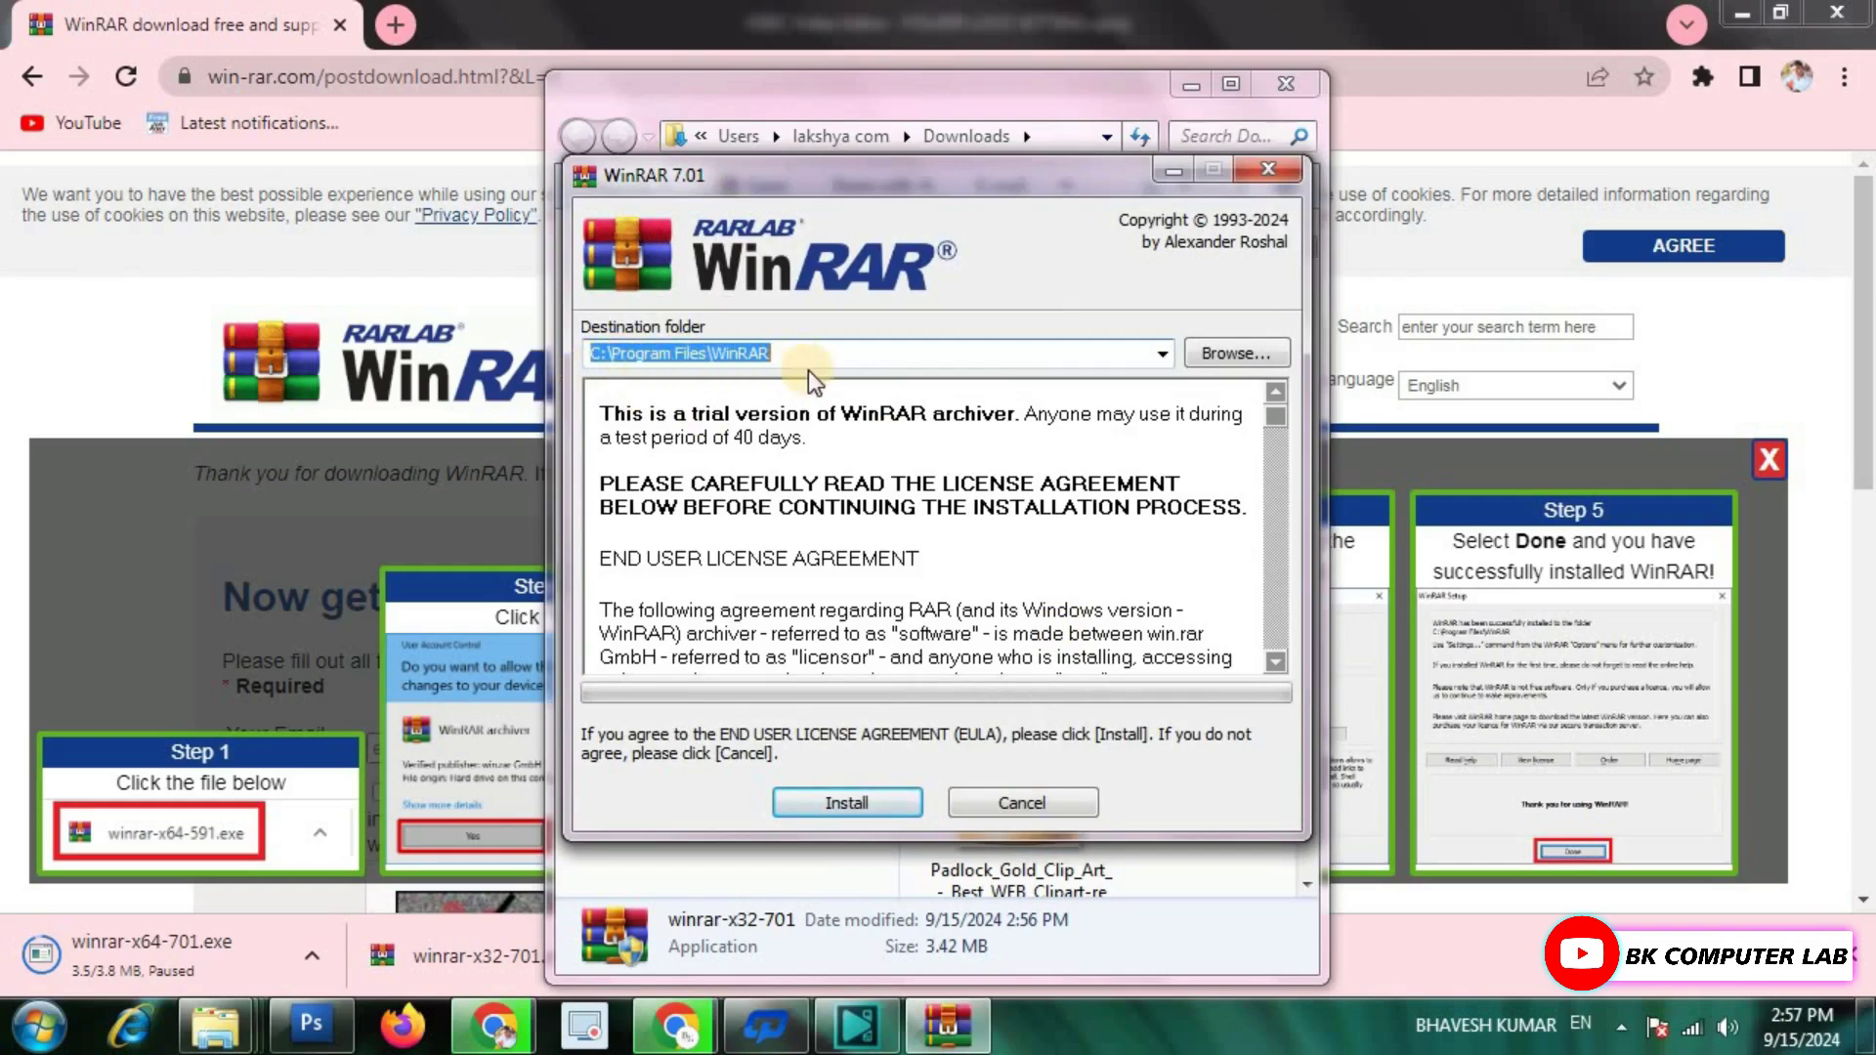
click(848, 804)
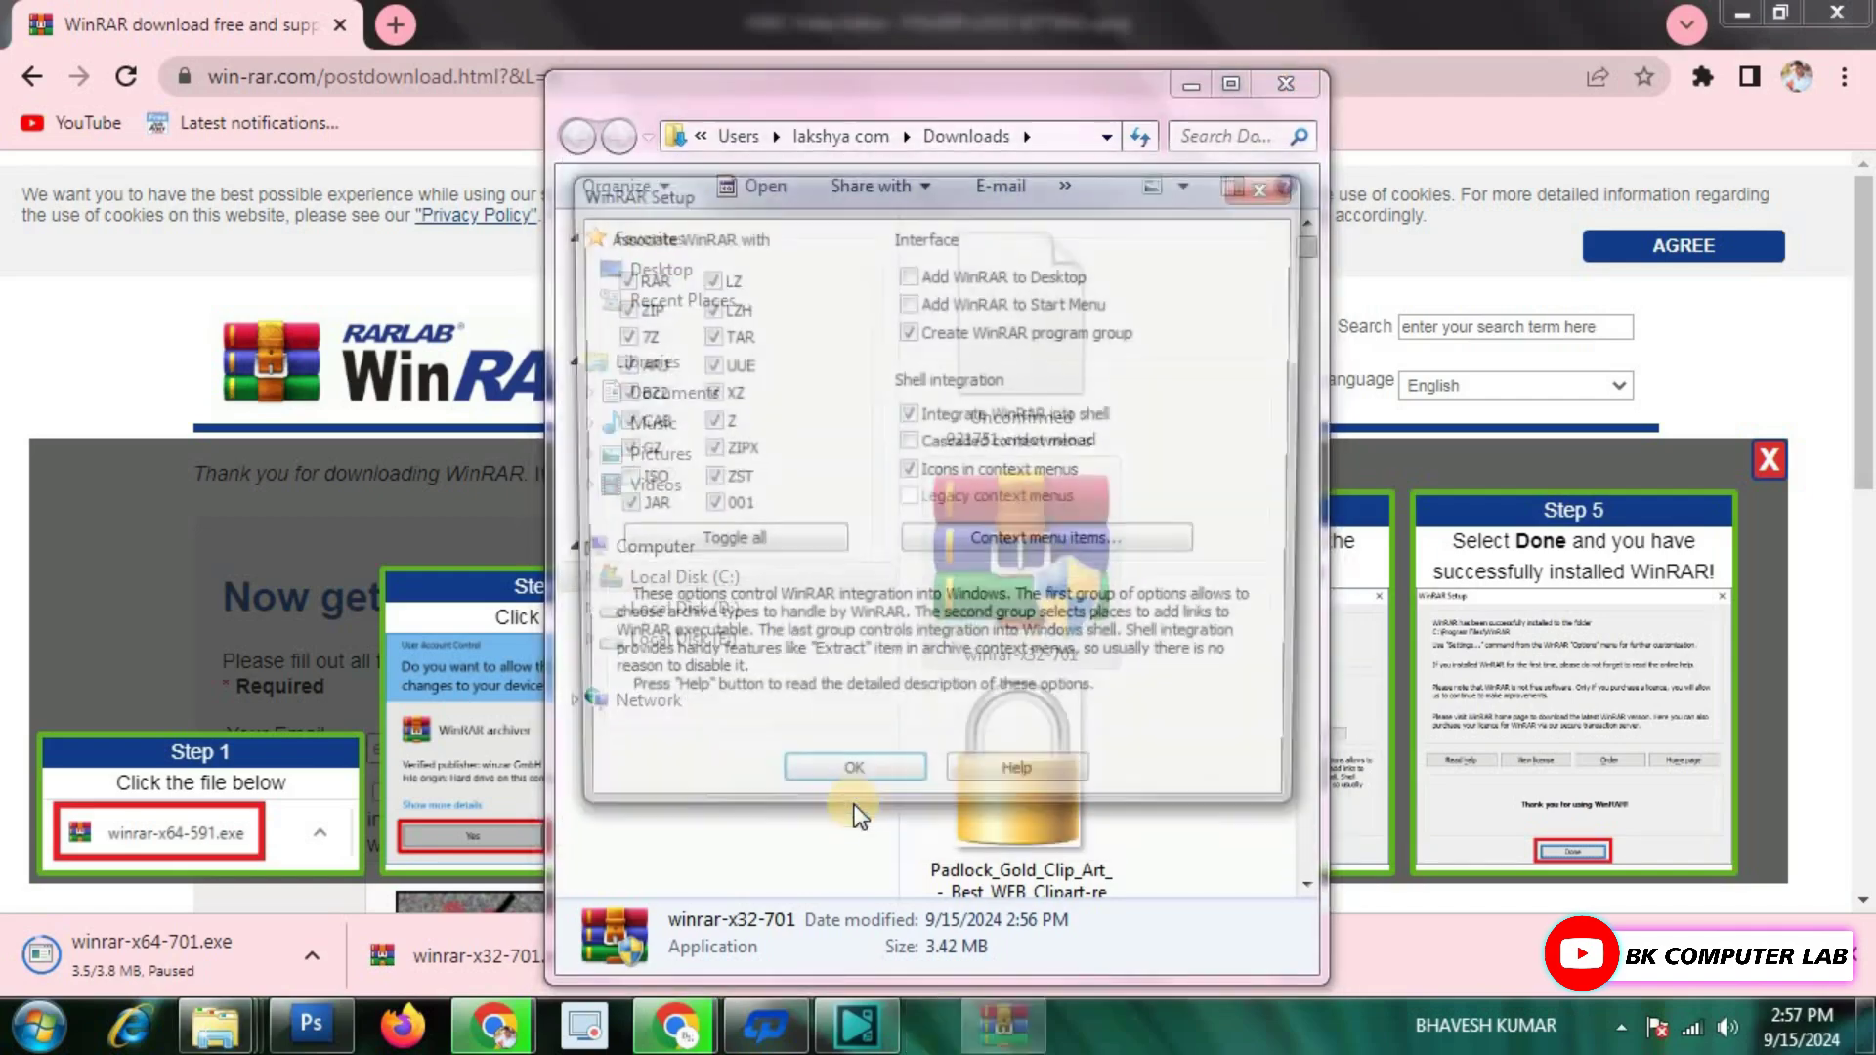
click(846, 787)
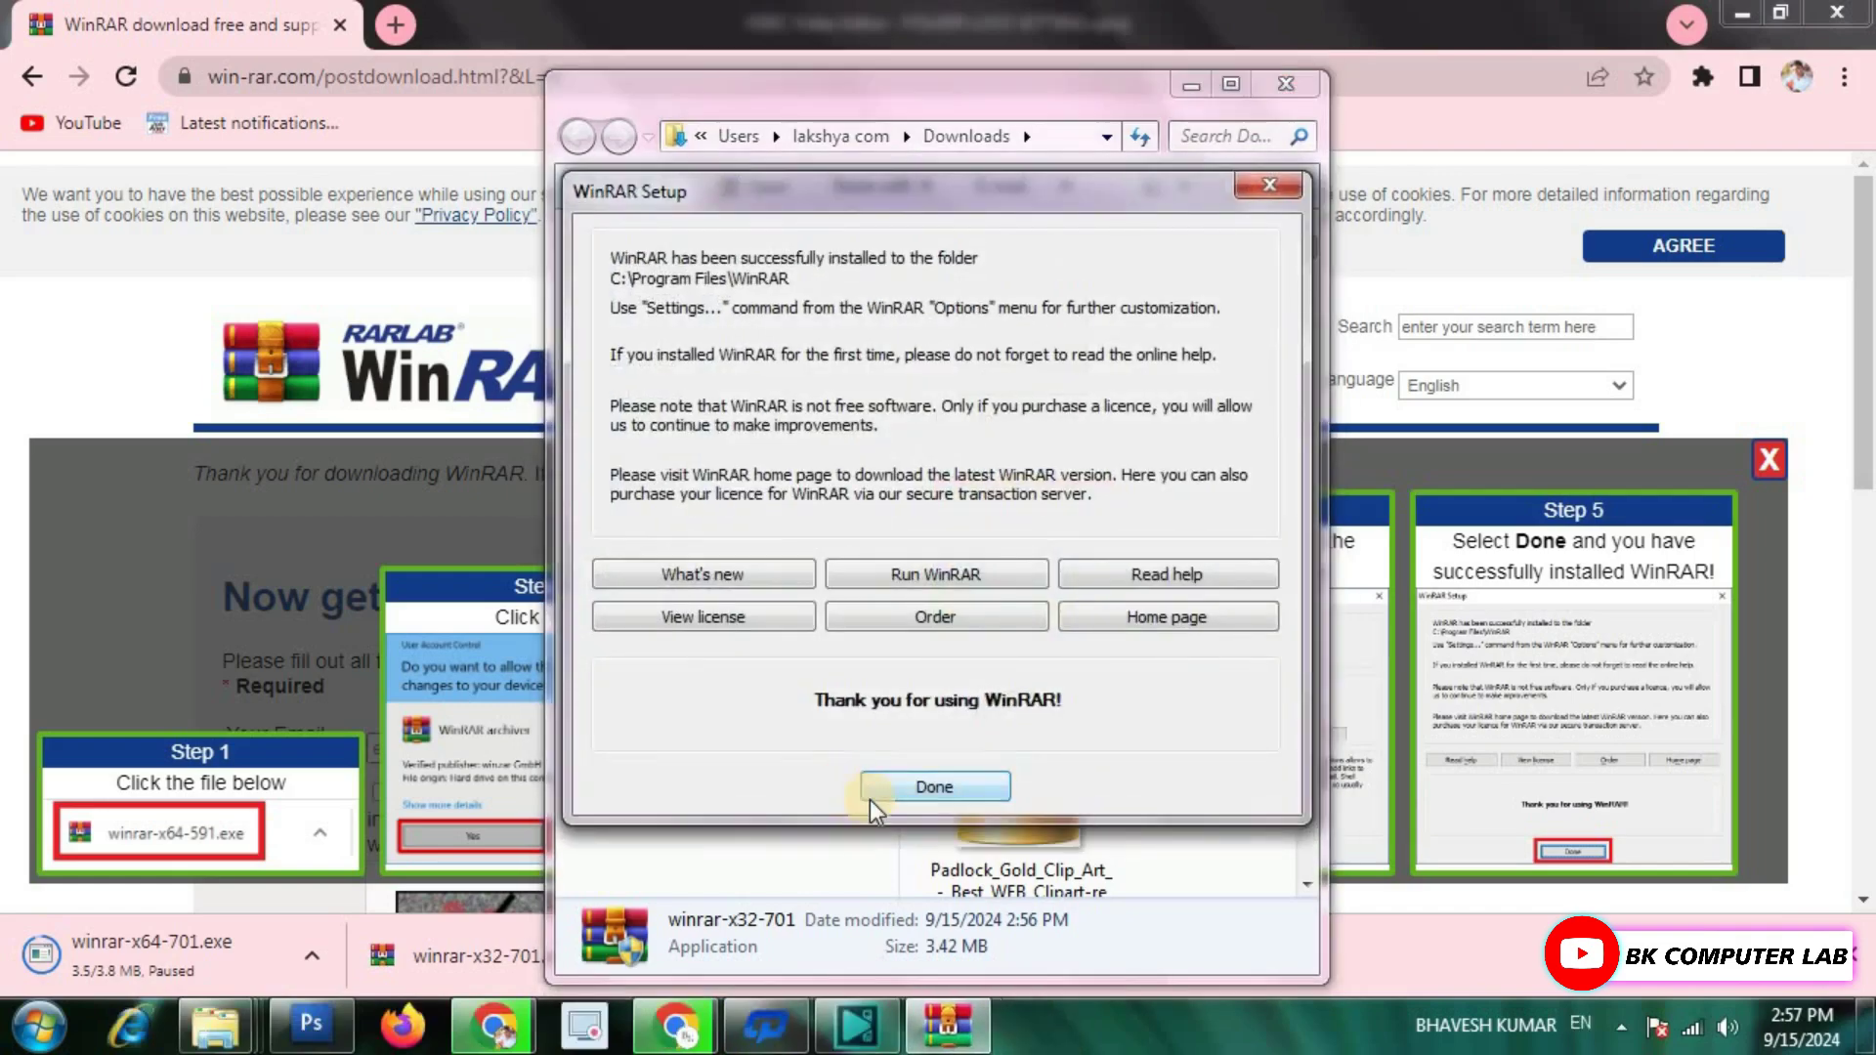
click(976, 787)
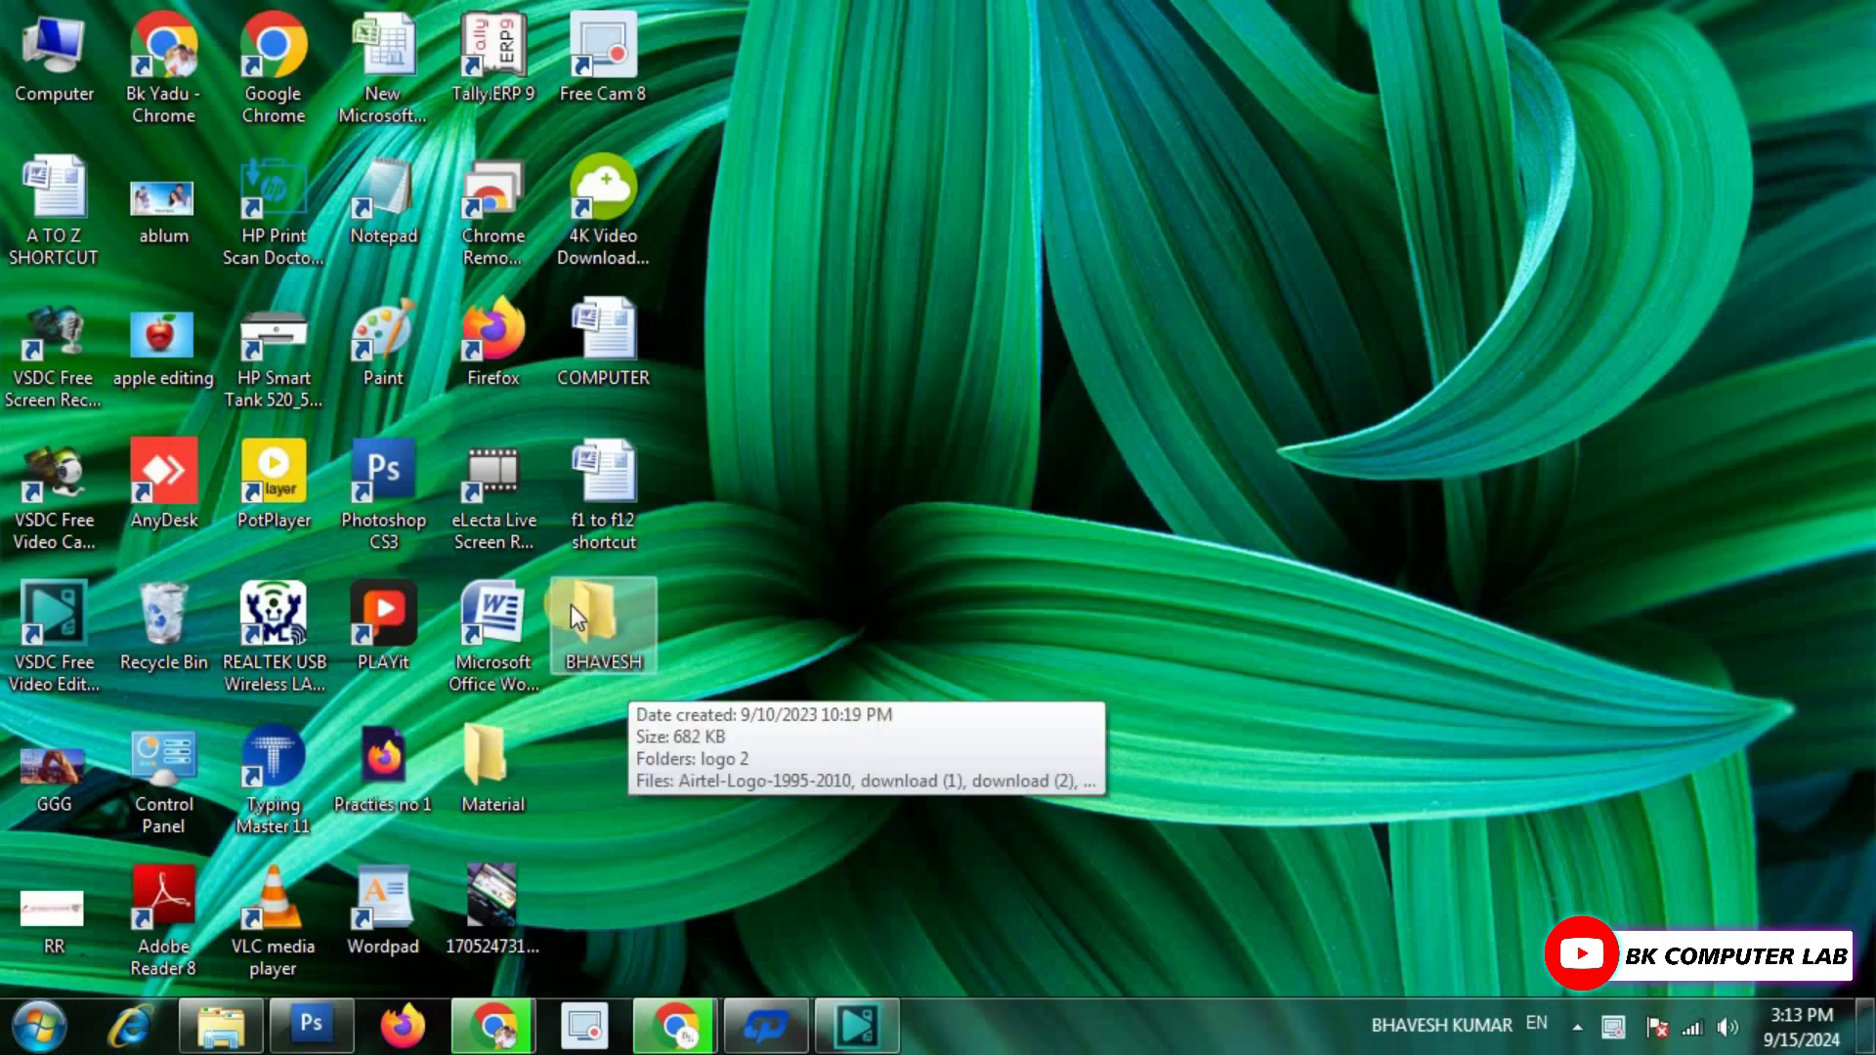
Open the desktop BHAVESH folder to look over its 13 items, then close it.
double_click(600, 619)
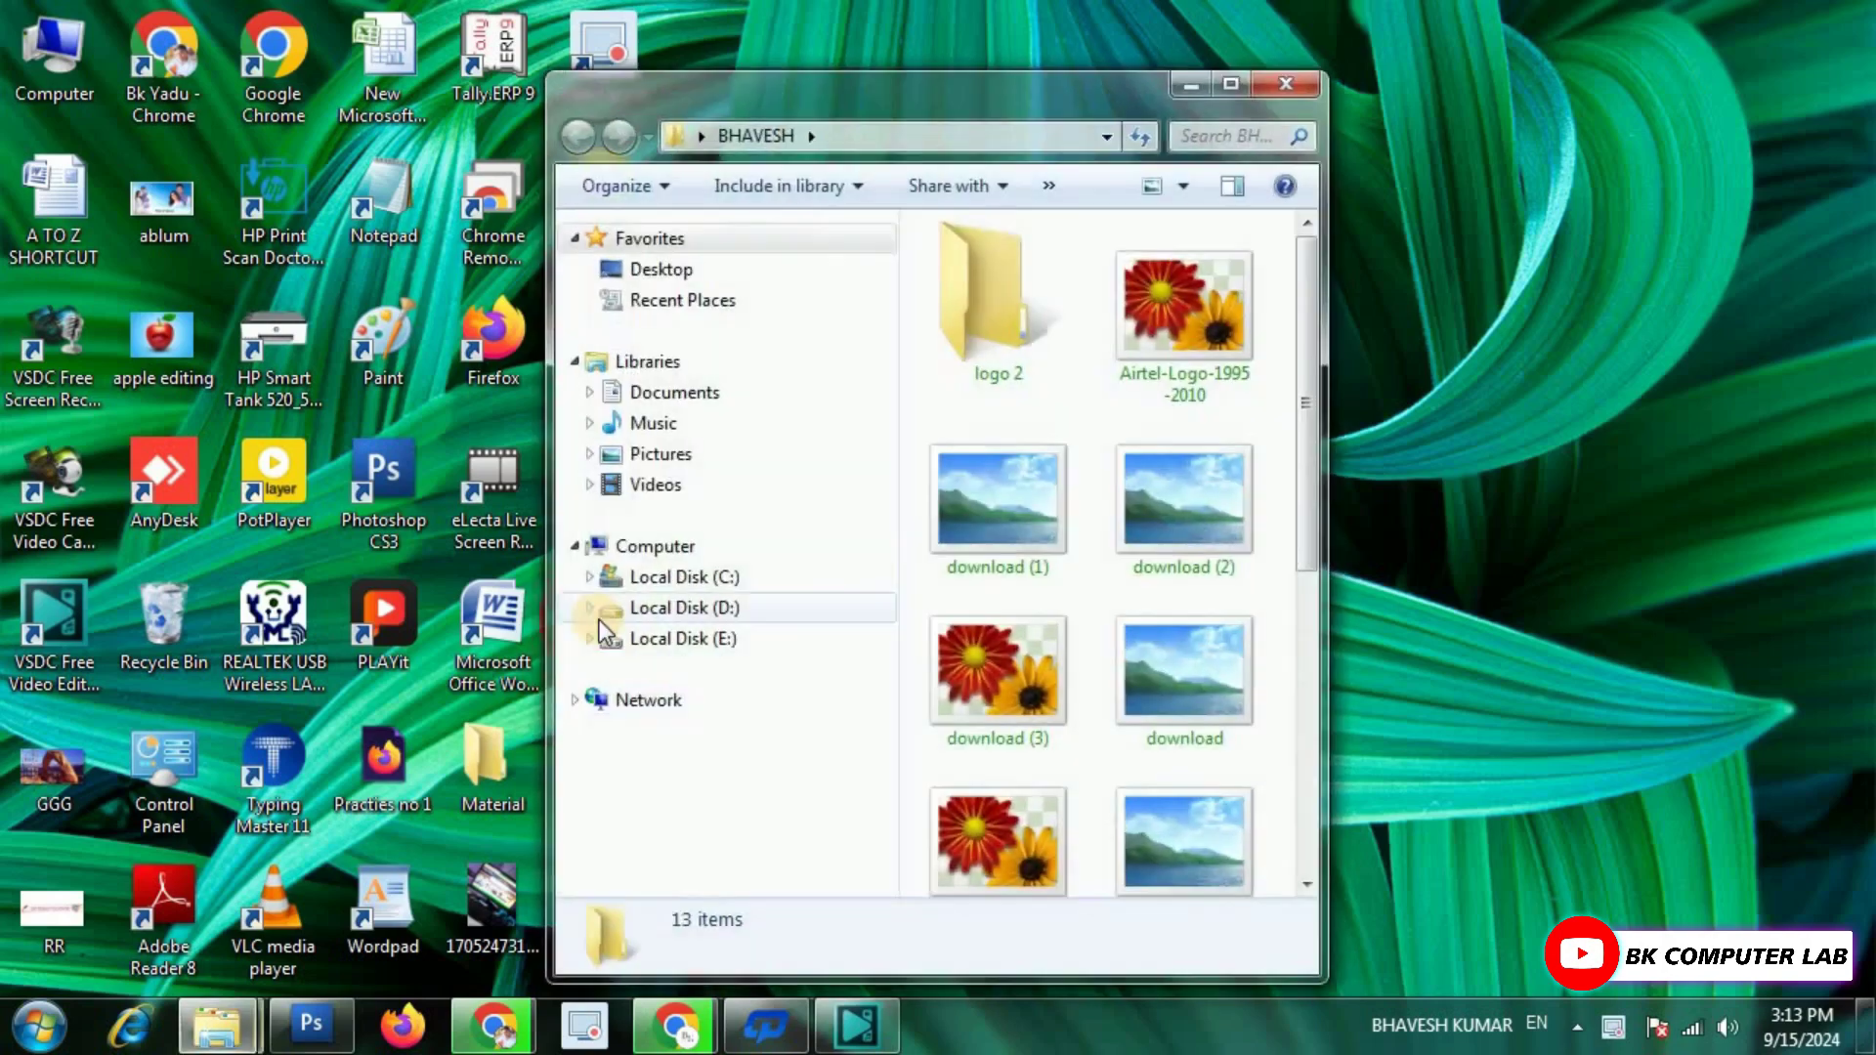
scroll(1081, 461, down, 5)
scroll(1081, 465, up, 5)
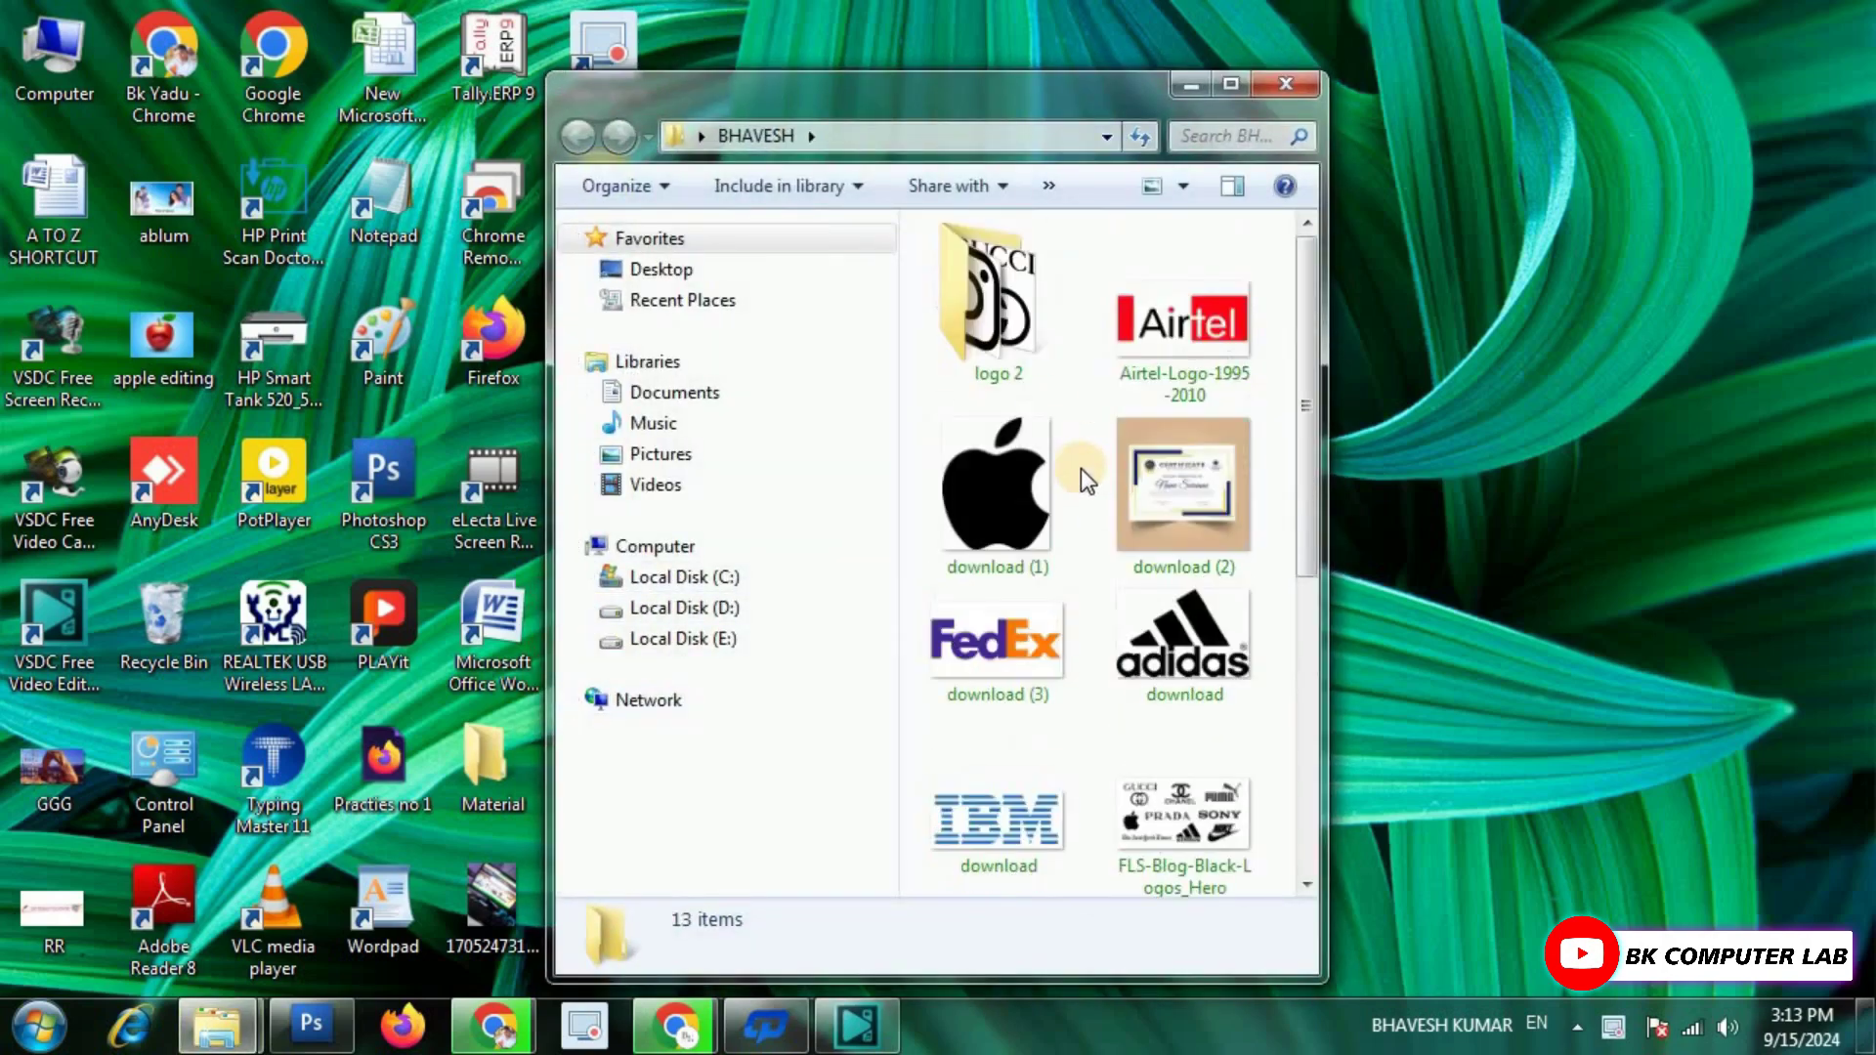
click(1280, 88)
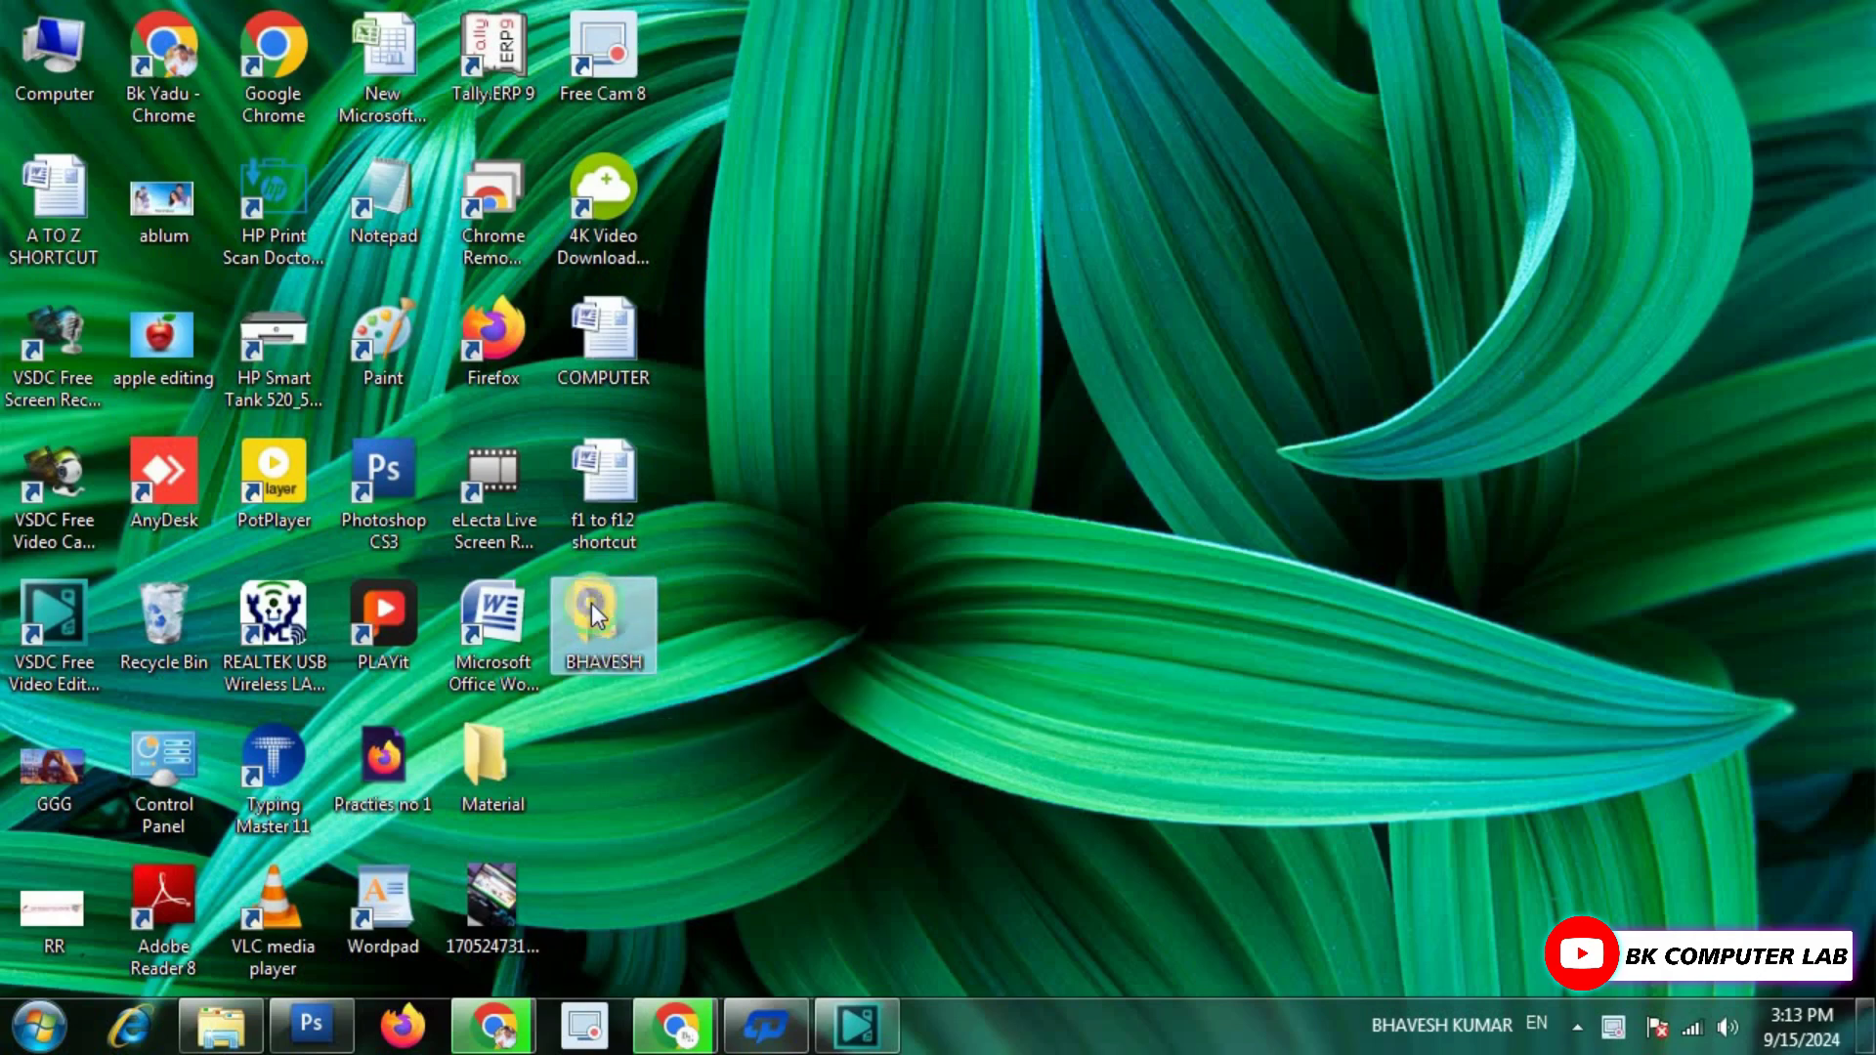
Start creating a WinRAR archive of the BHAVESH folder from its right-click menu.
right_click(592, 611)
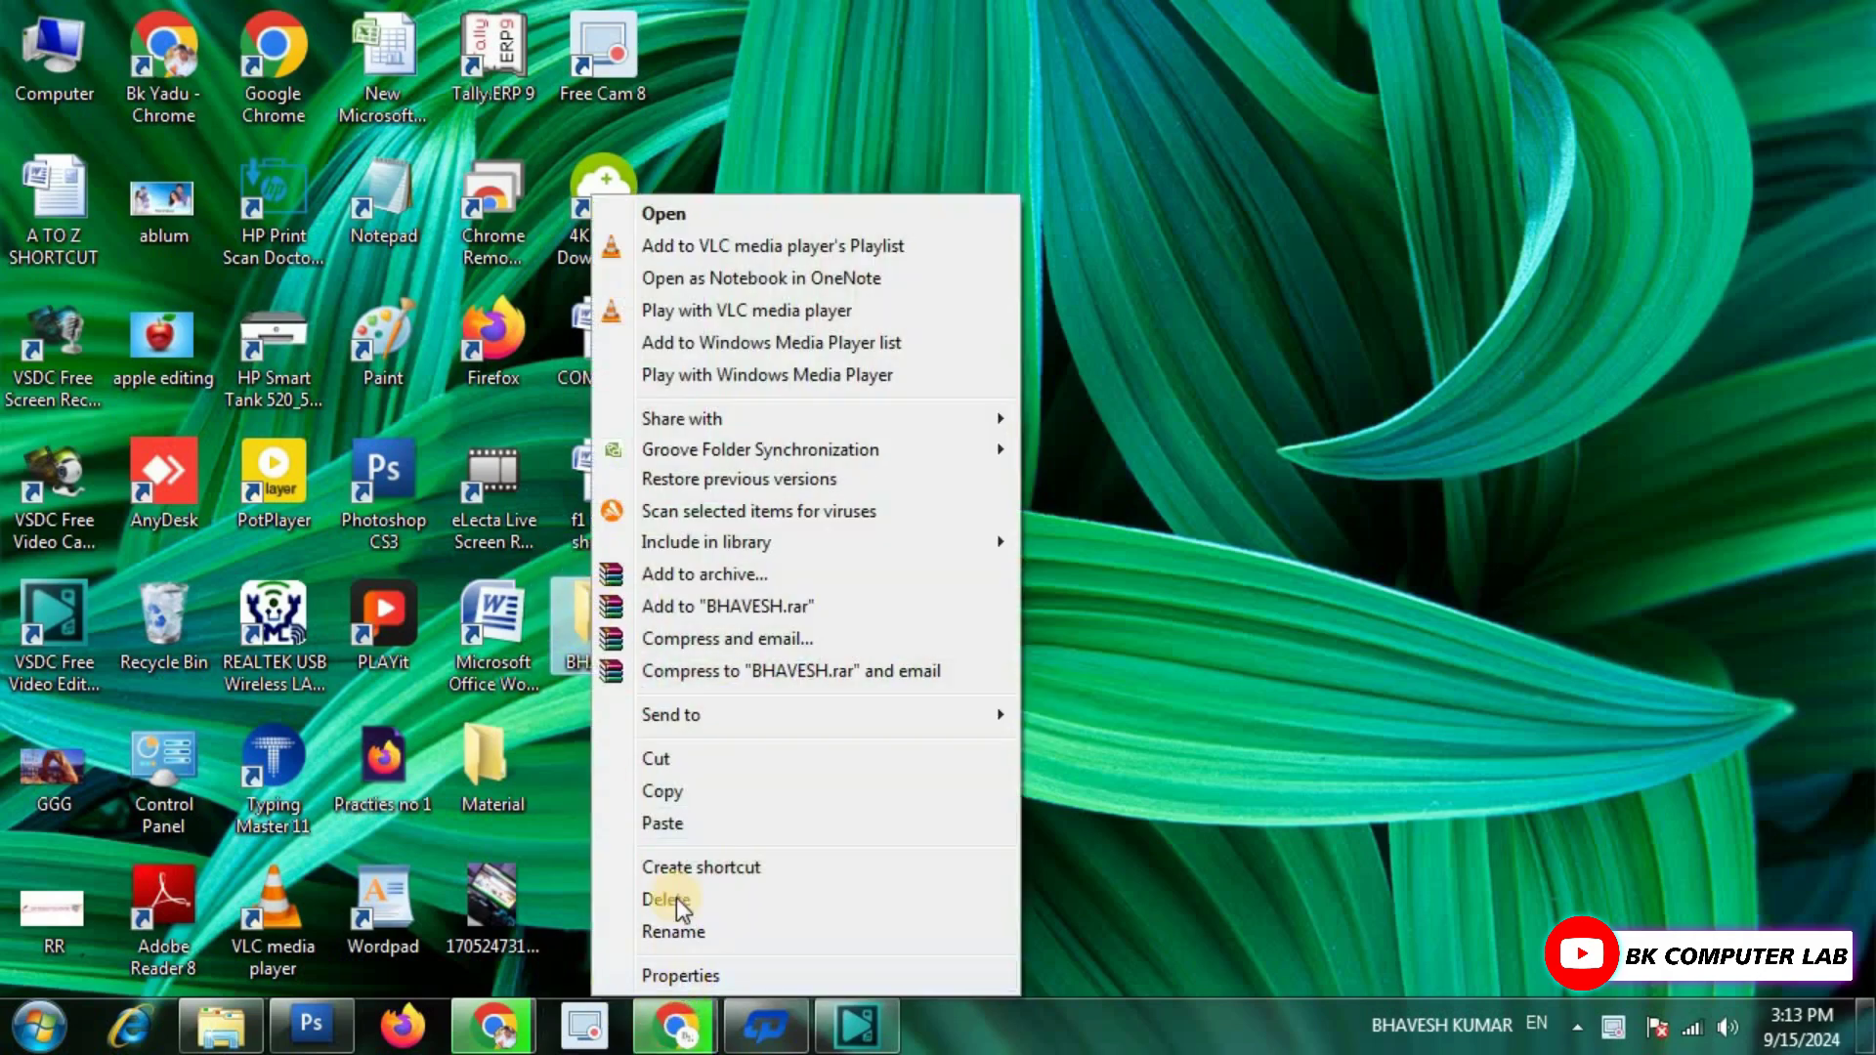
click(723, 575)
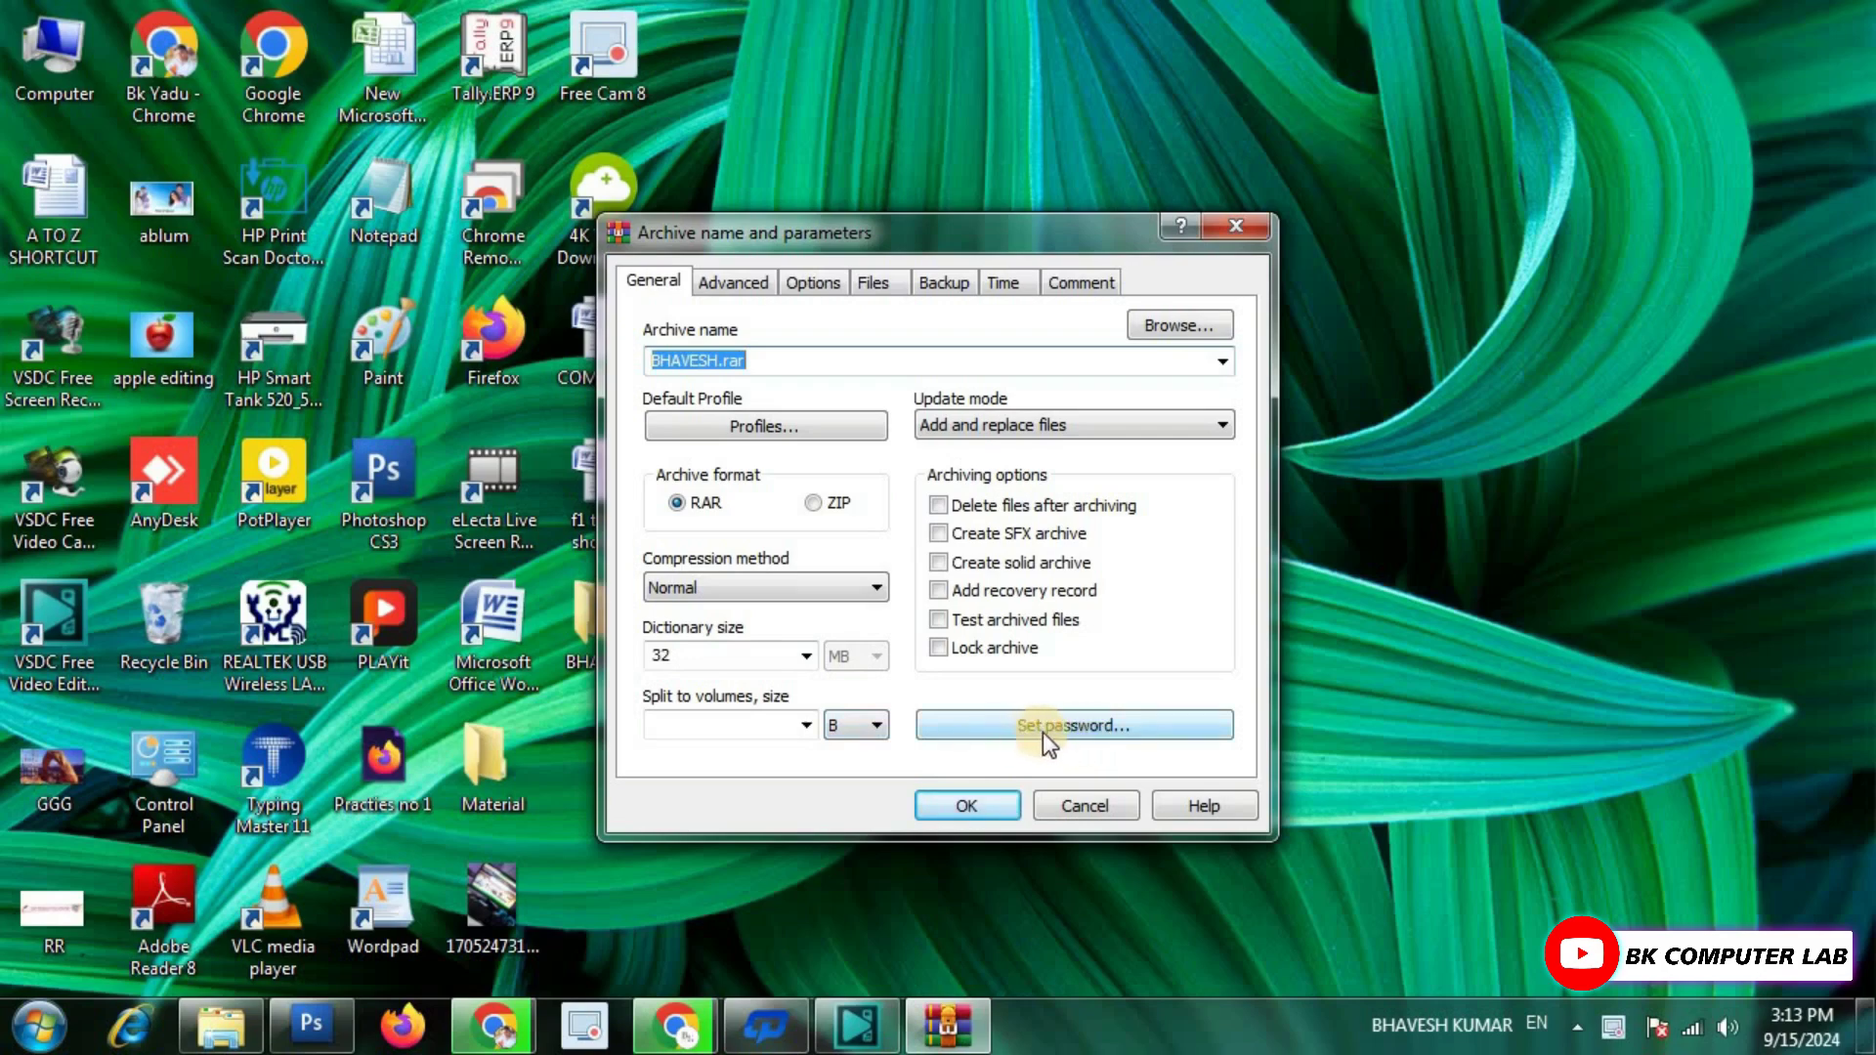
click(1040, 721)
click(1144, 262)
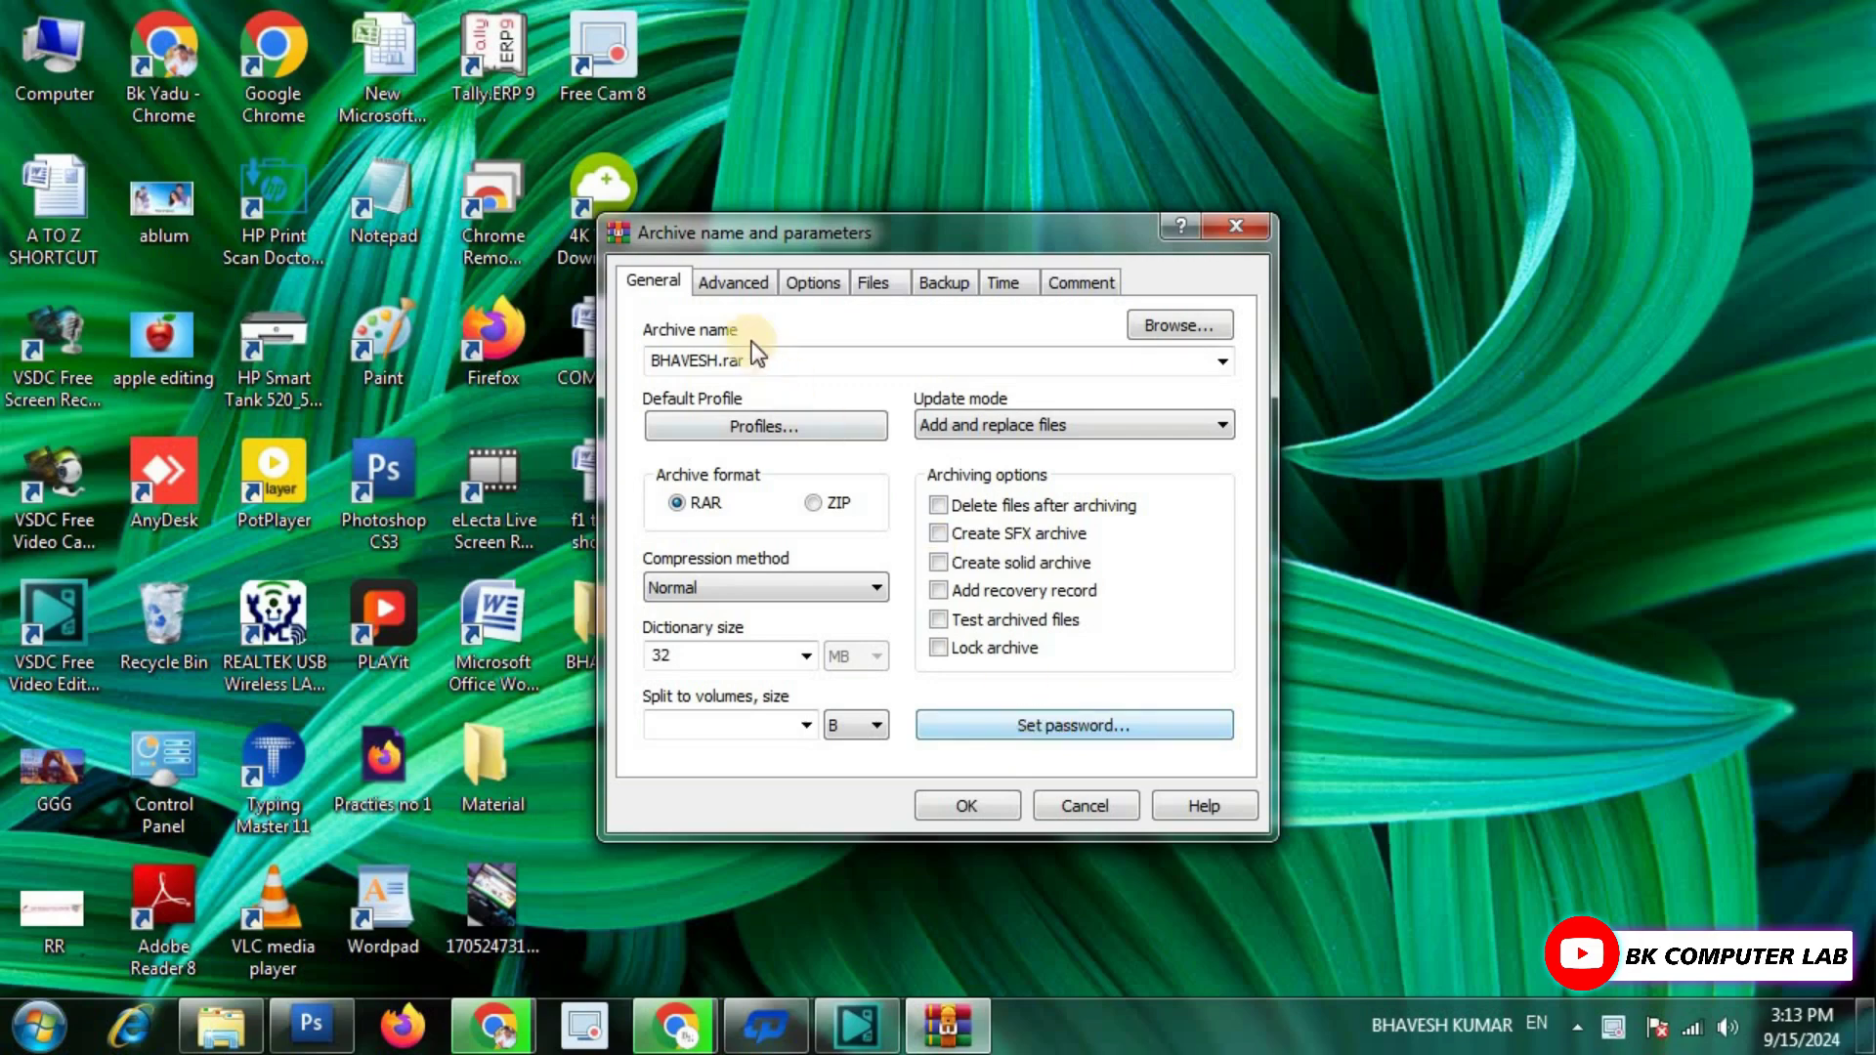
Review the Advanced tab, return to General, and bring up the Enter password dialog.
click(731, 283)
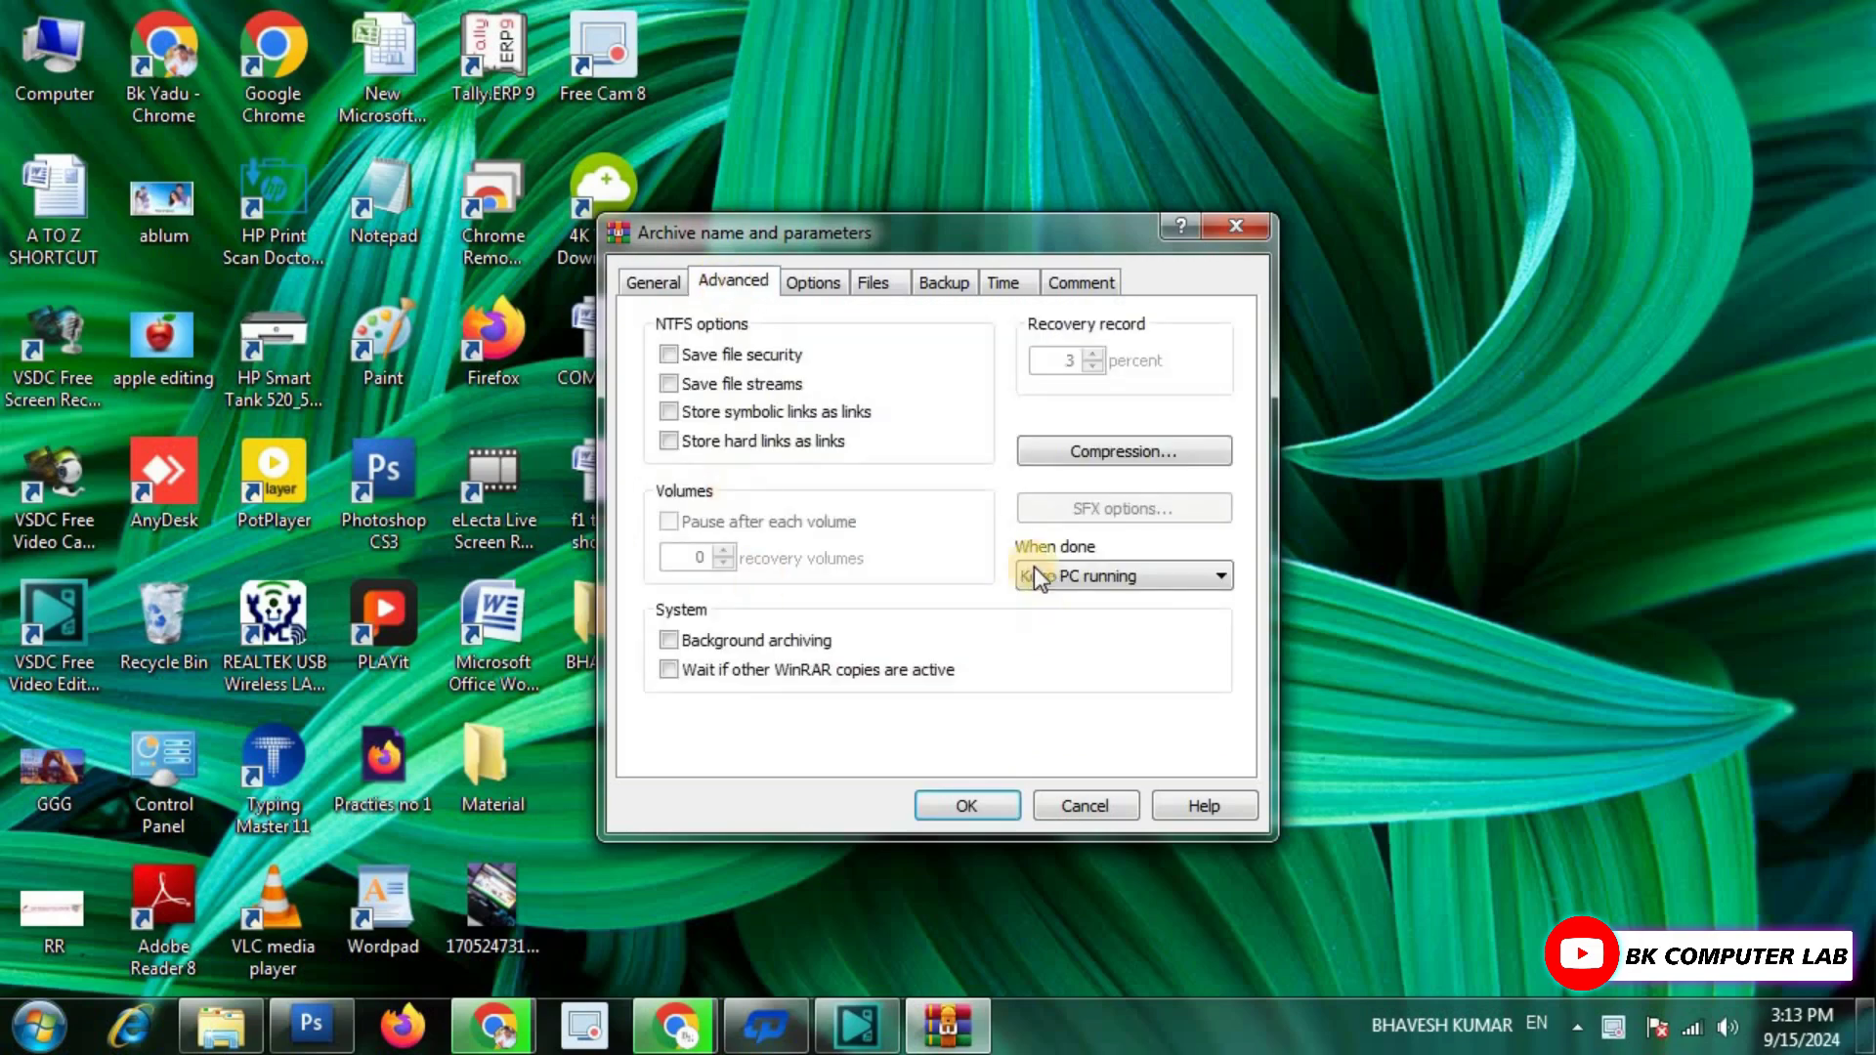
click(653, 281)
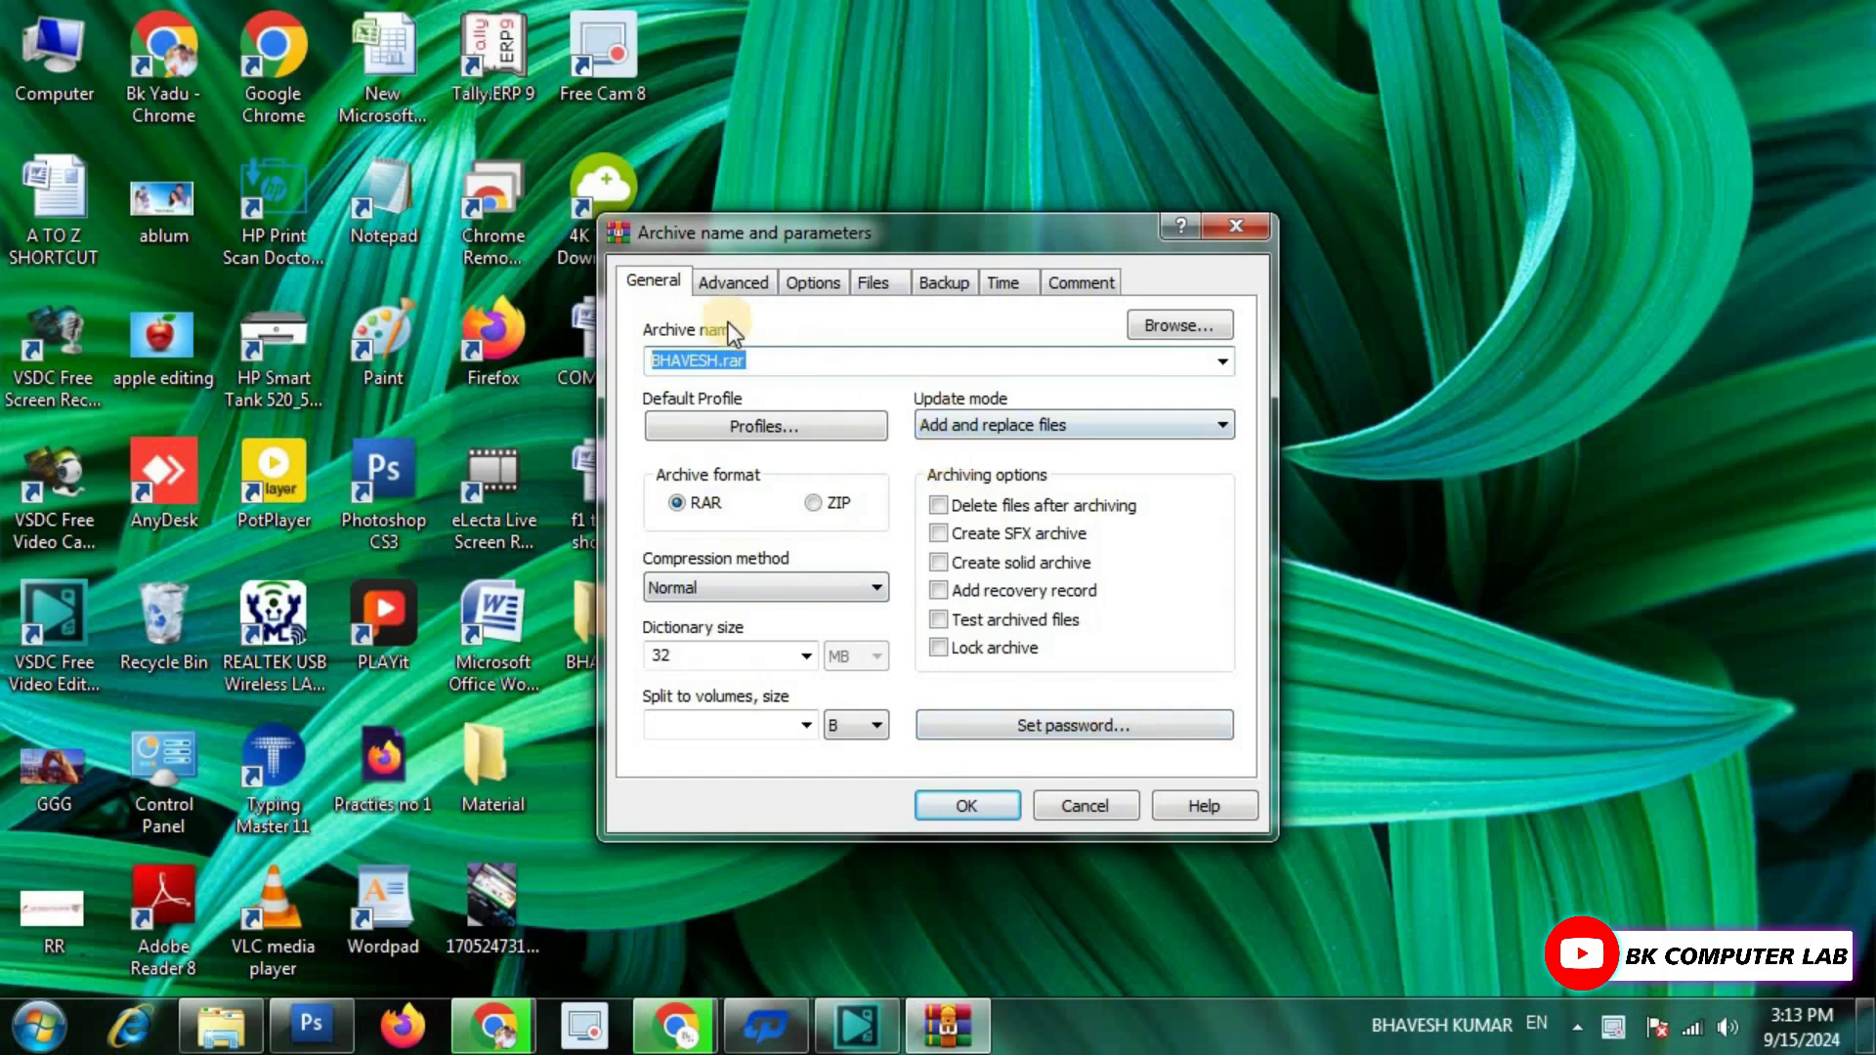
click(727, 292)
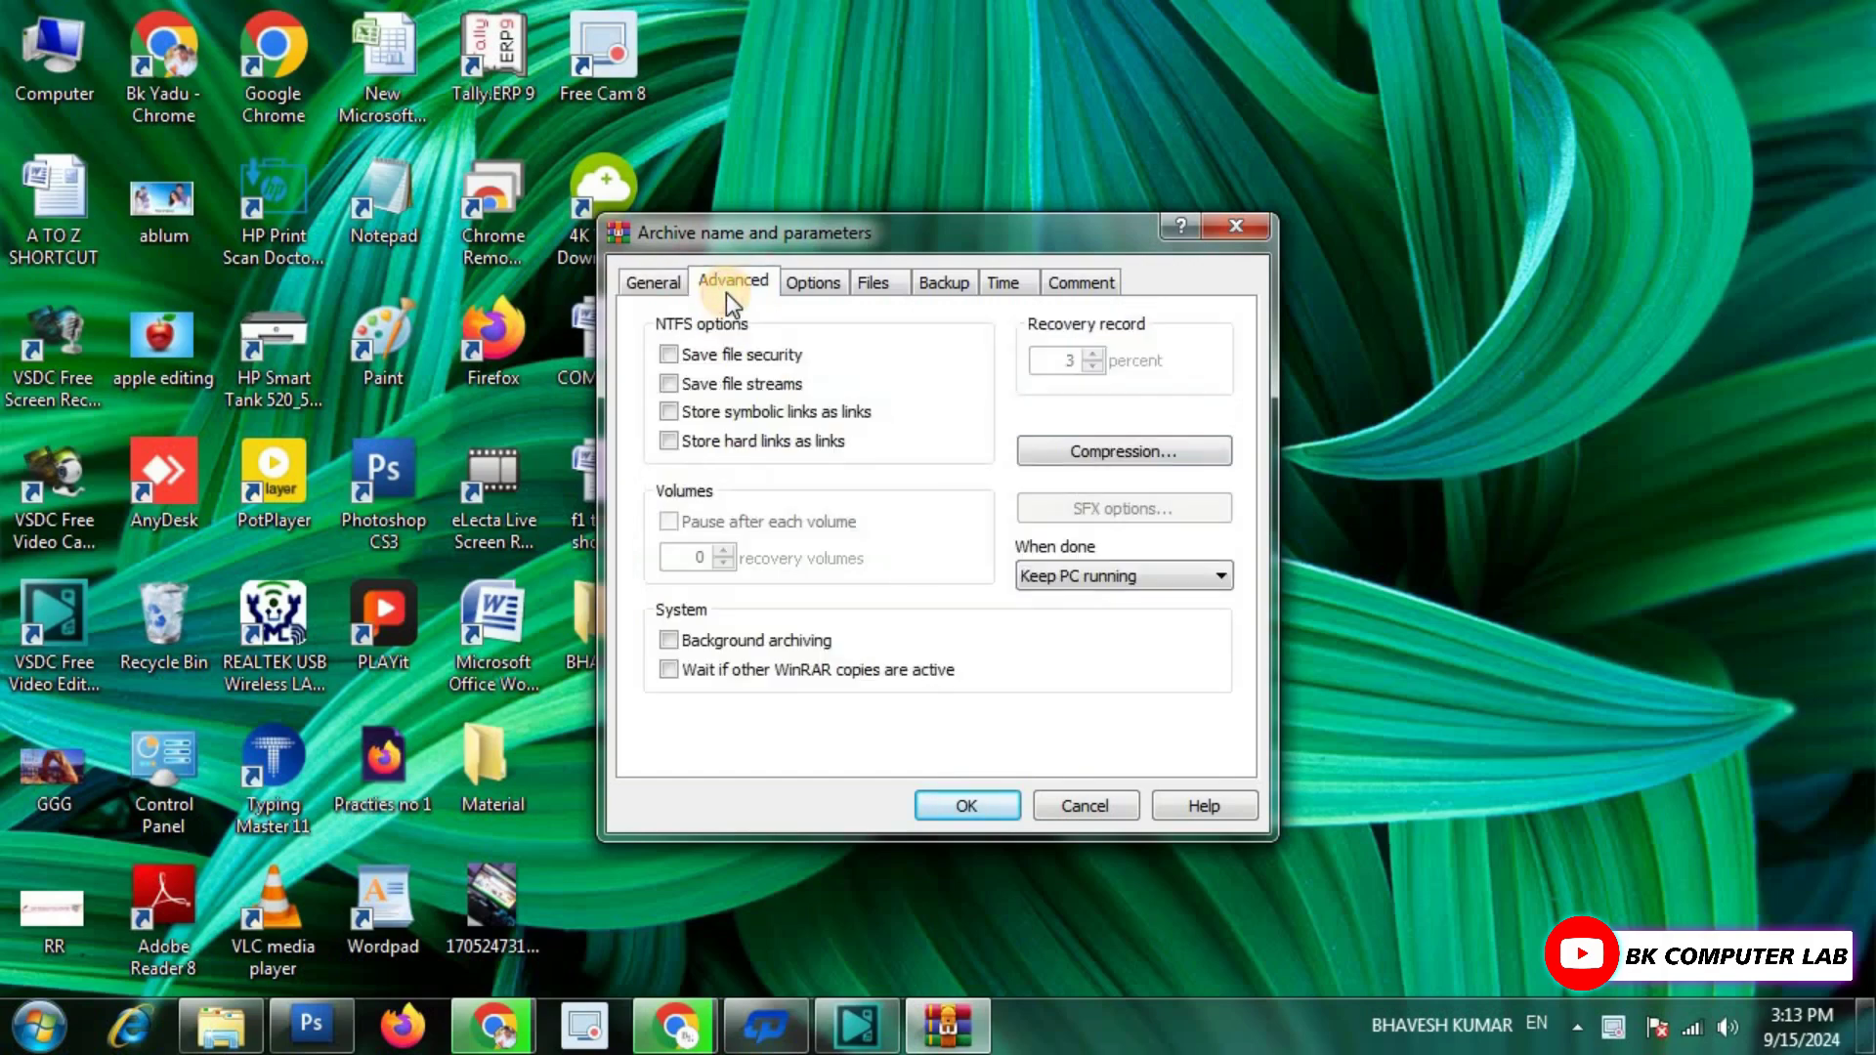
click(654, 283)
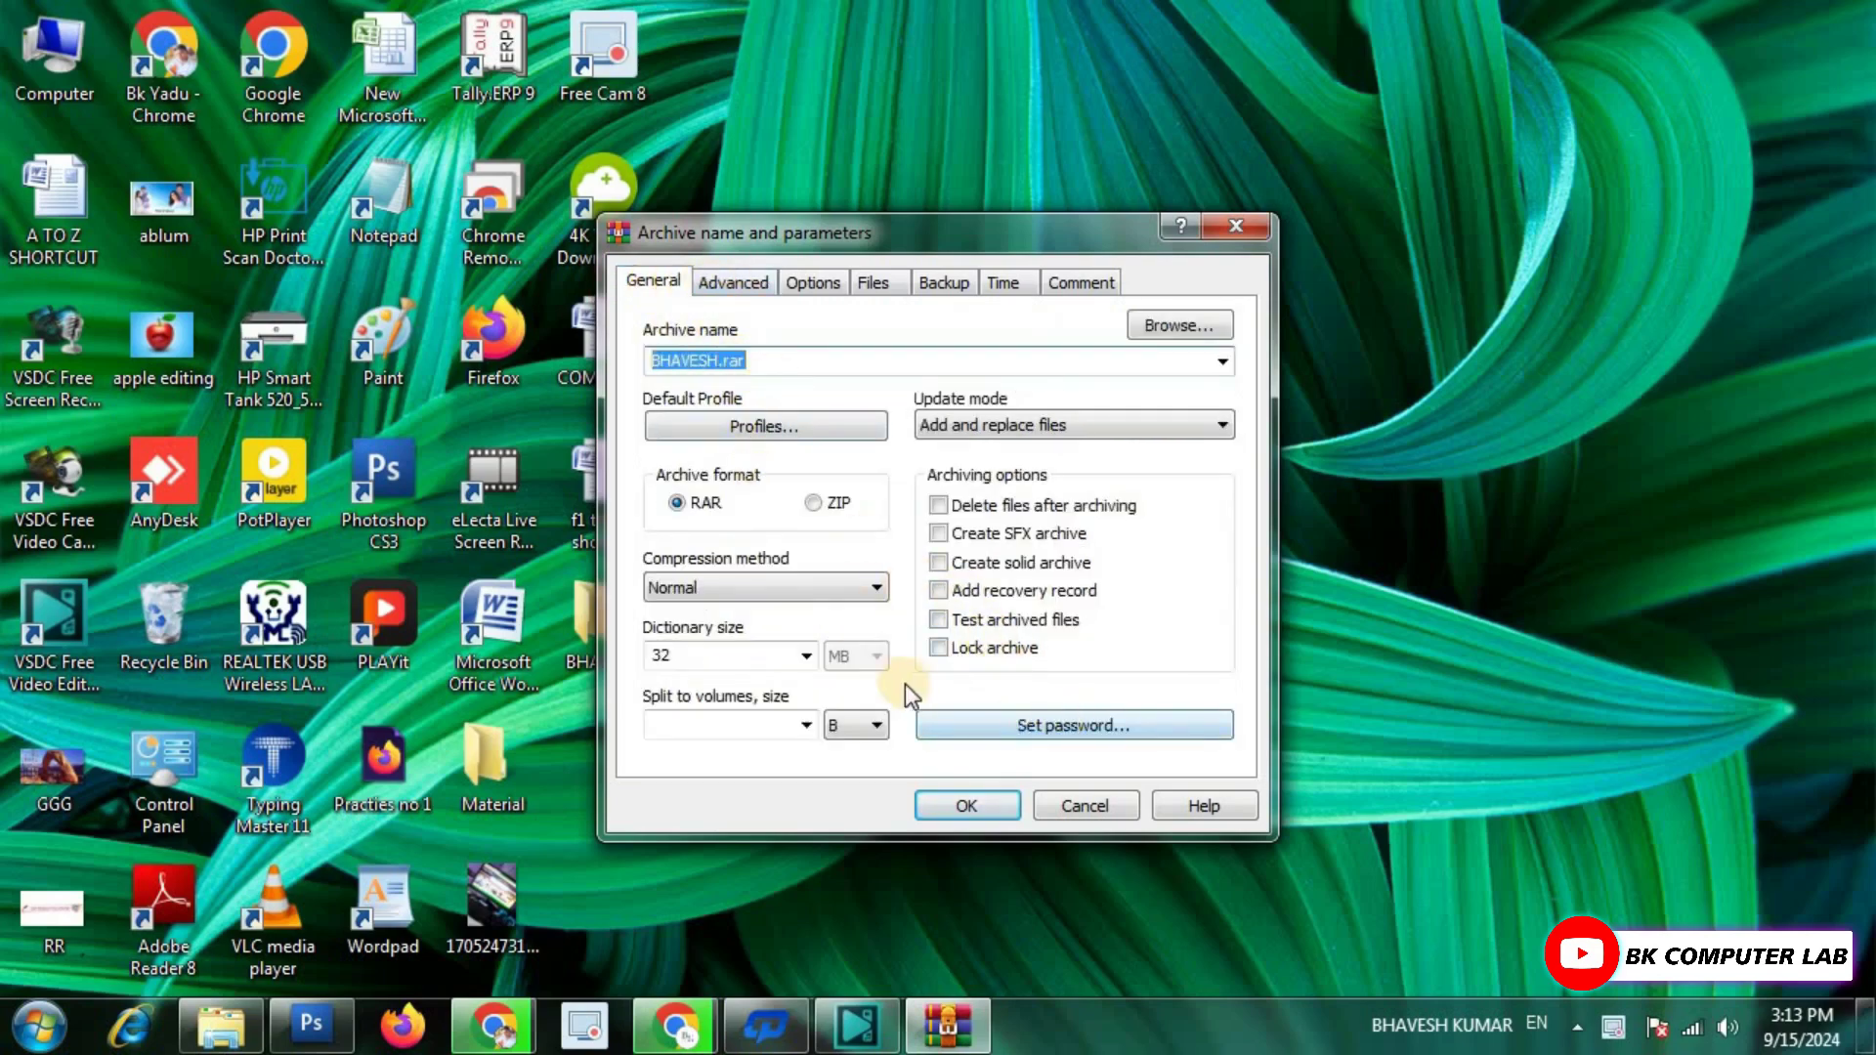
click(1093, 738)
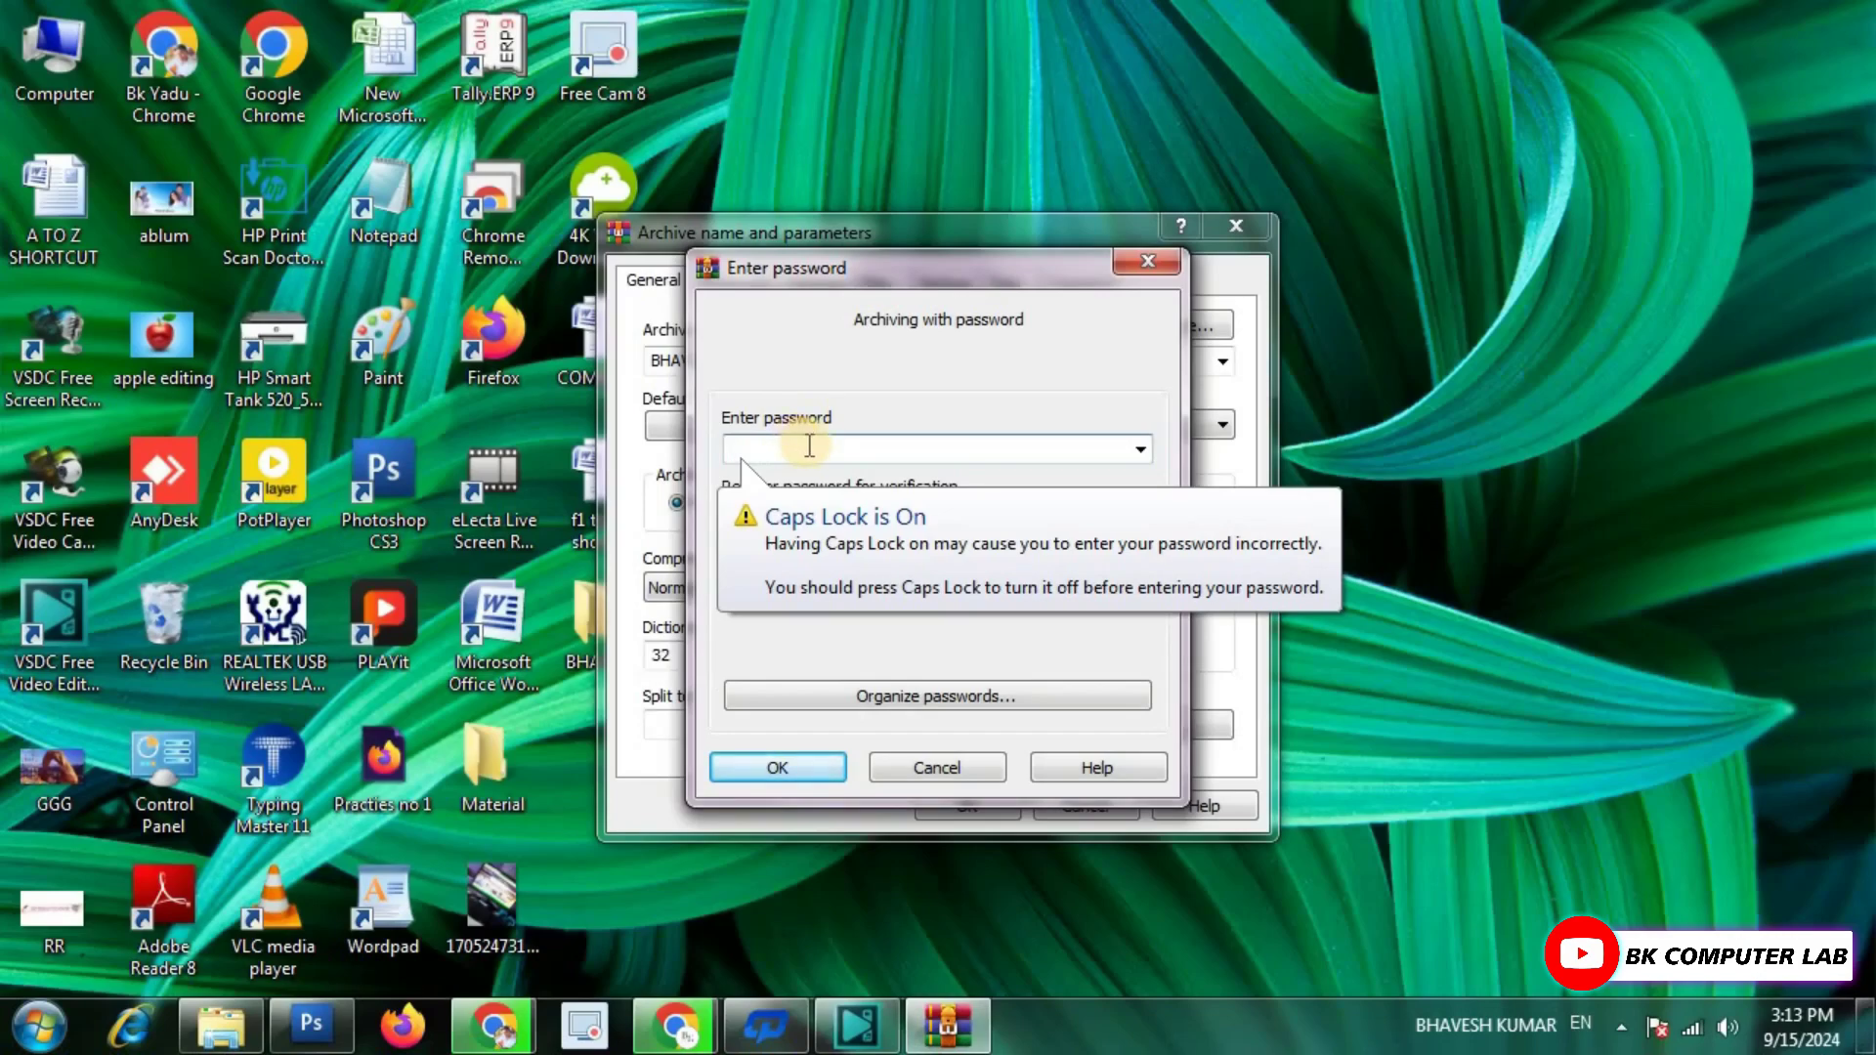
Enter and confirm the archive password, enable Encrypt file names, and create BHAVESH.rar.
text(123)
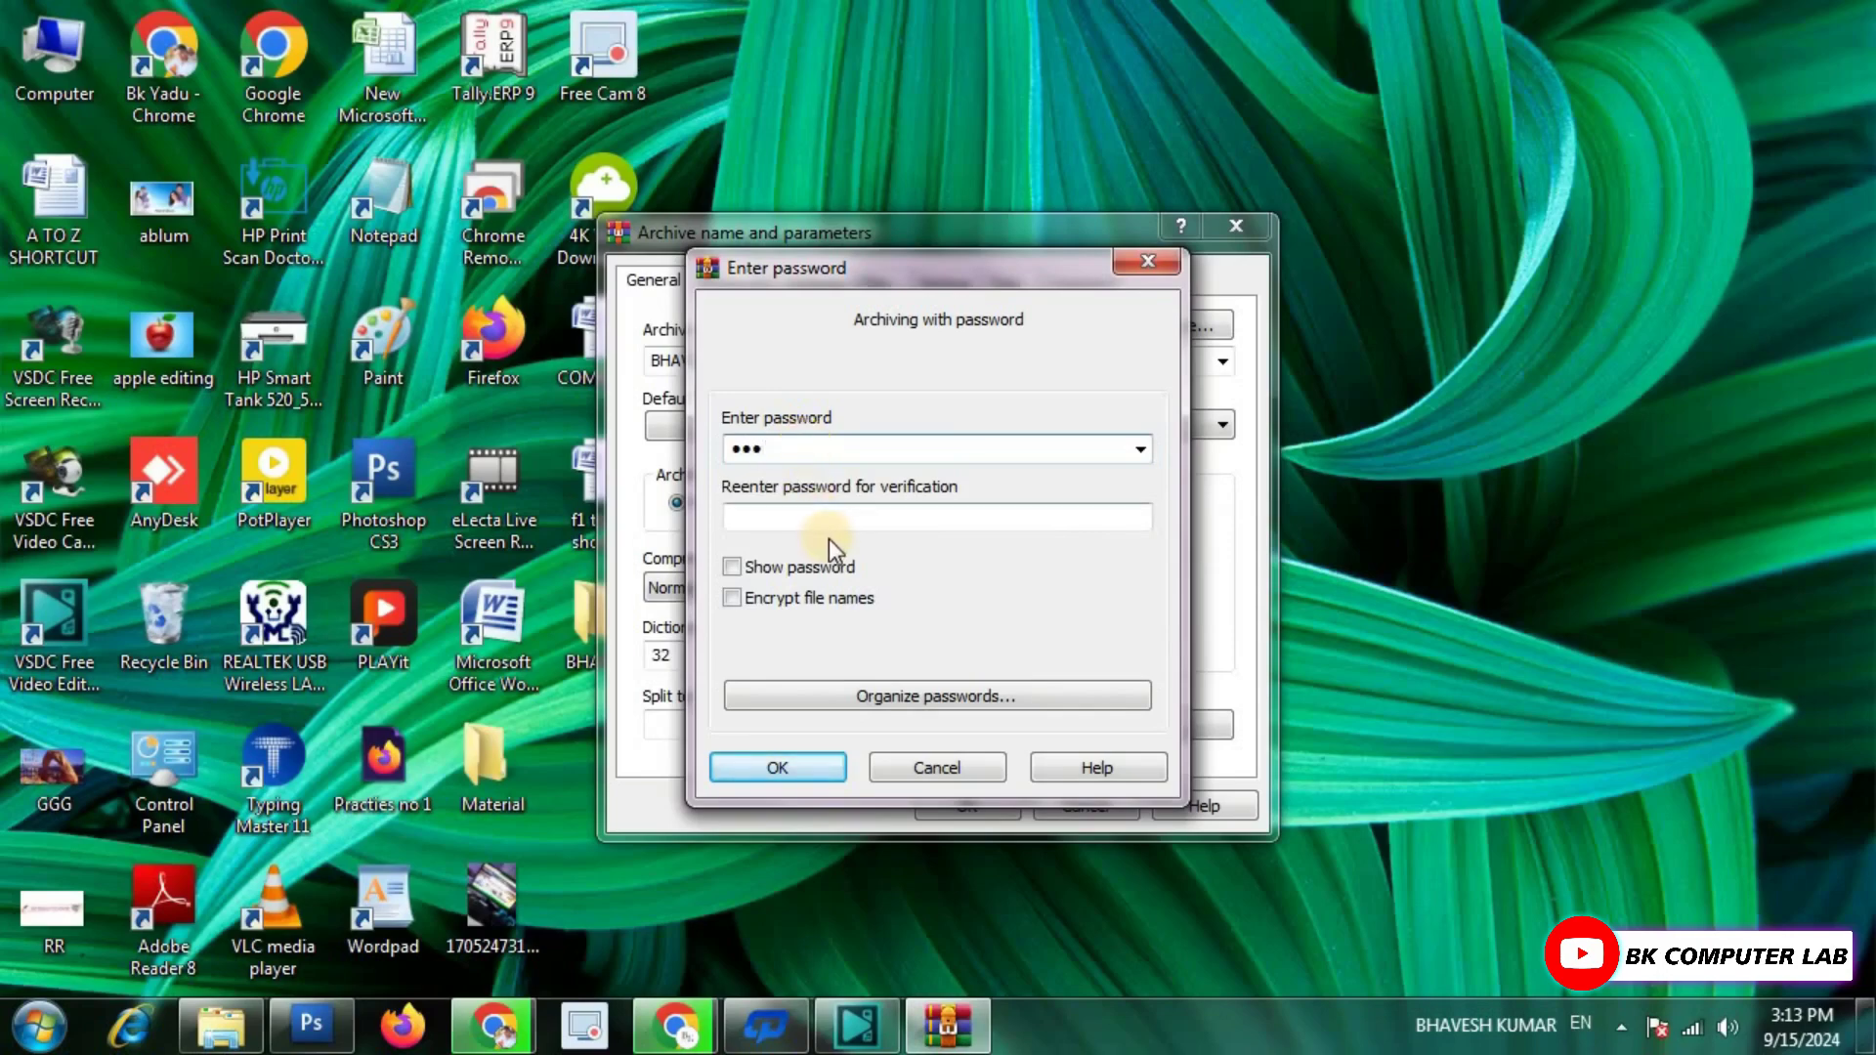
click(817, 516)
text(123)
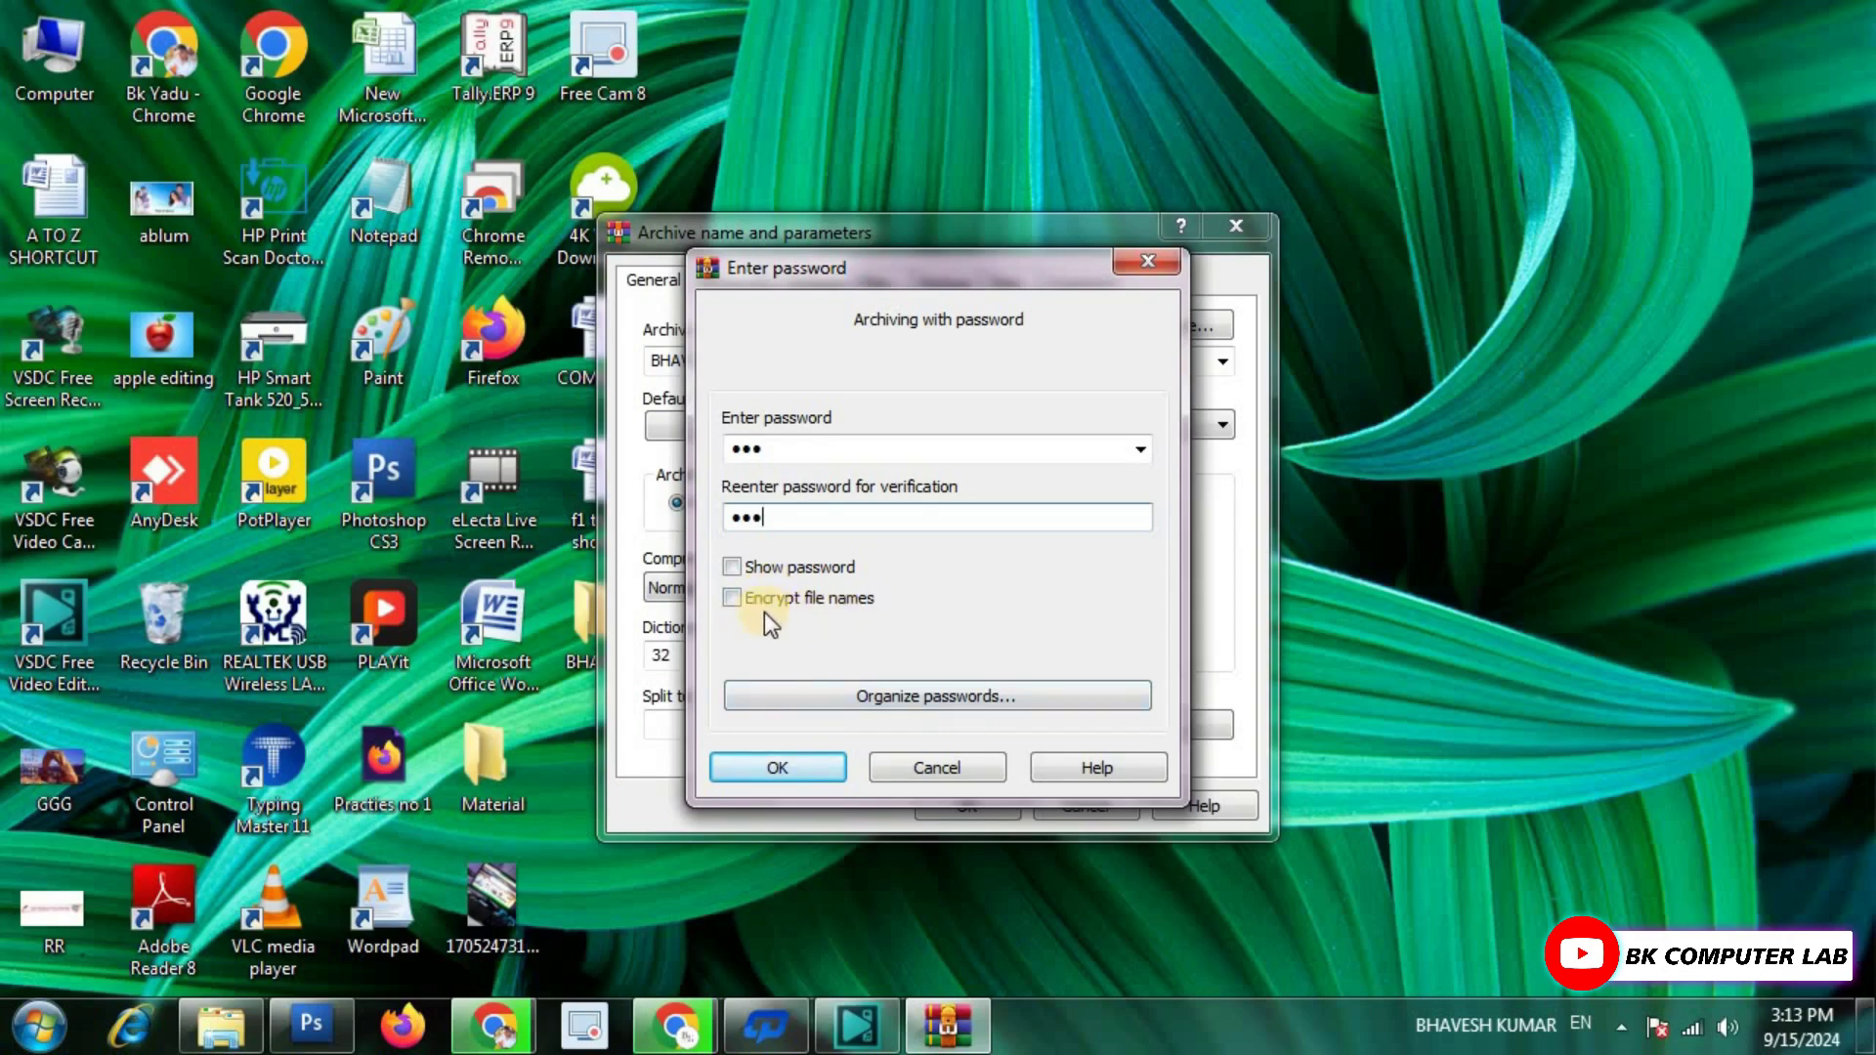
click(733, 599)
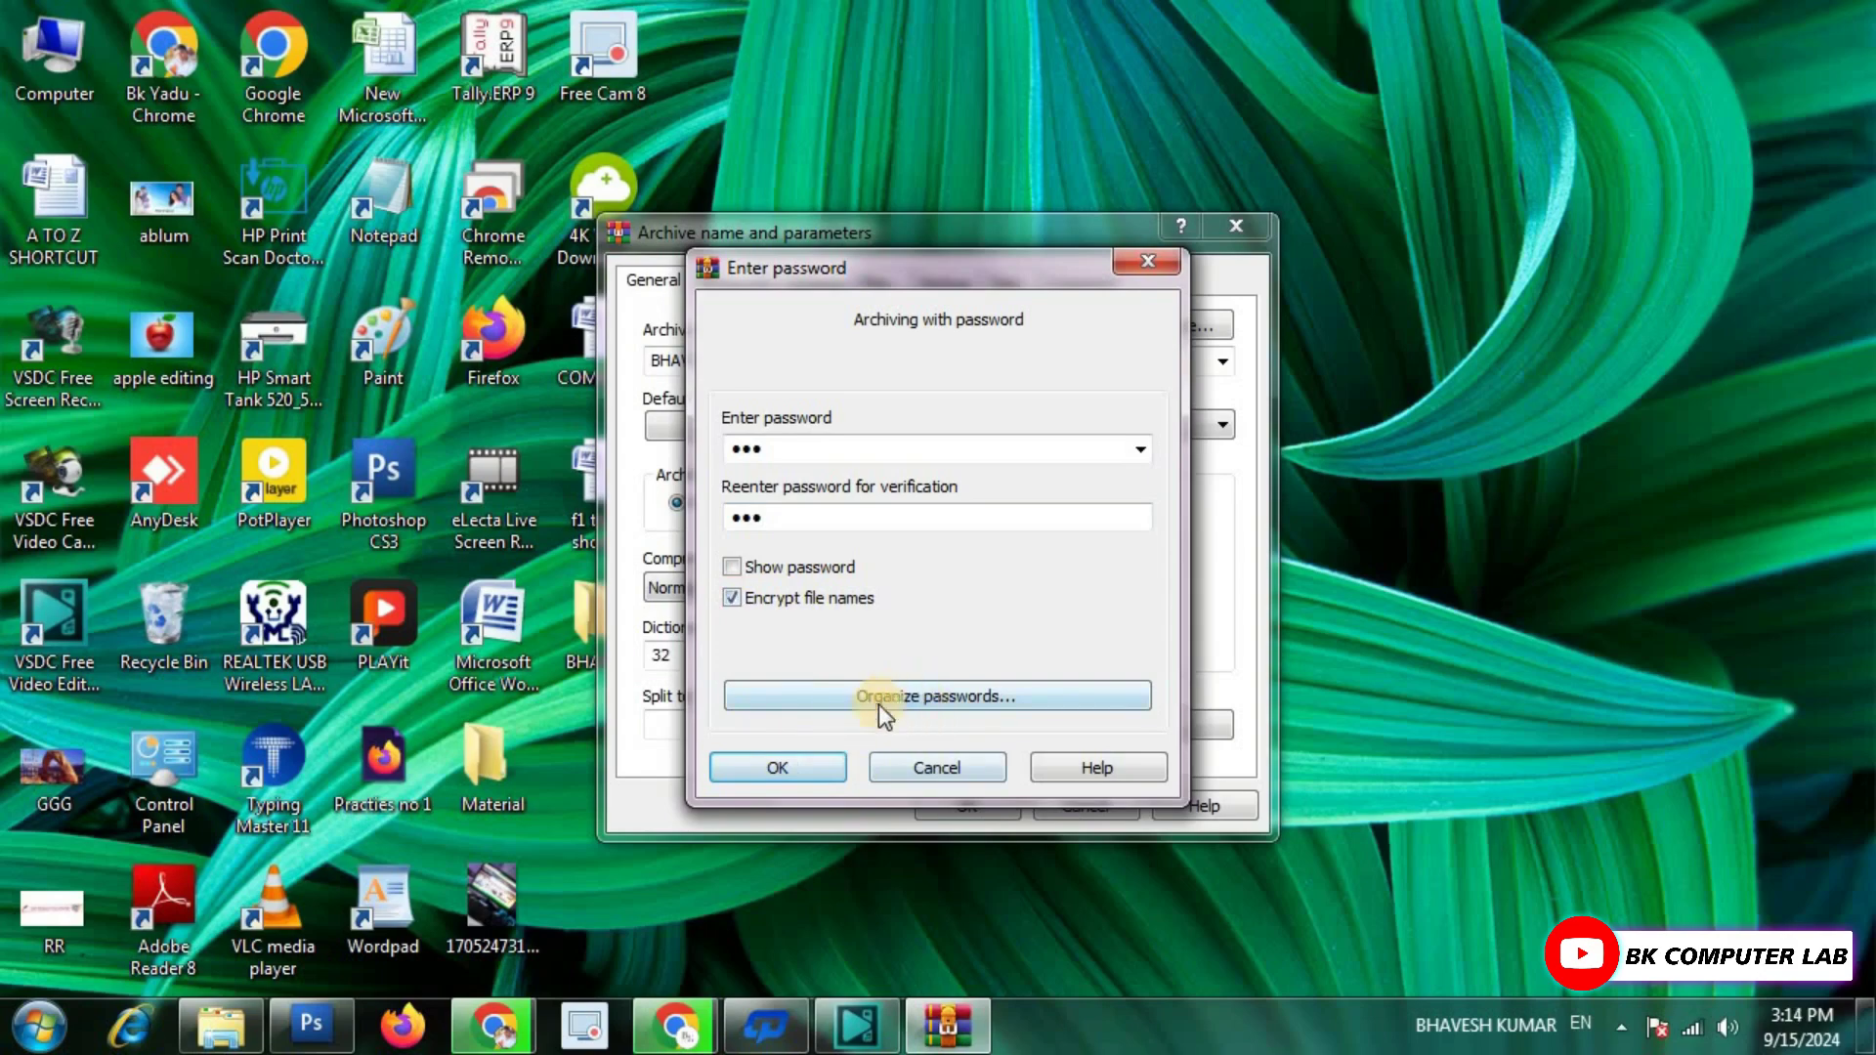
click(778, 770)
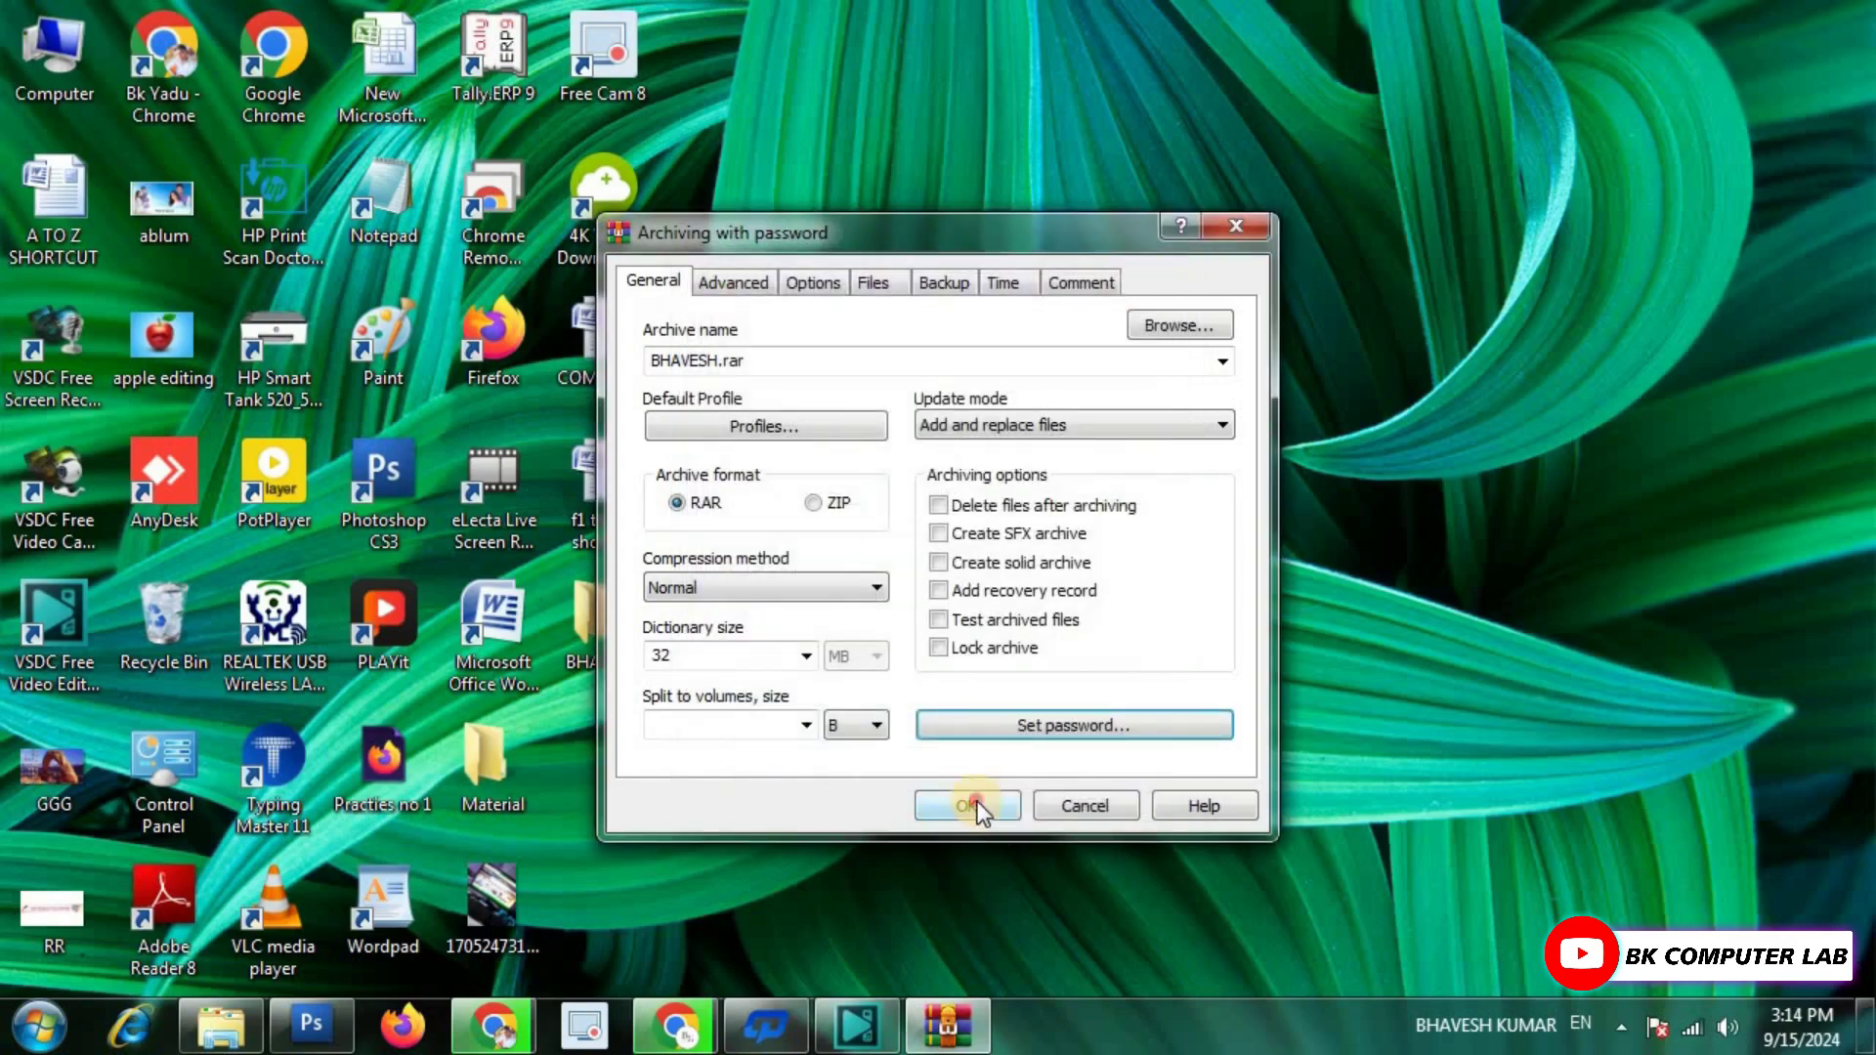
click(978, 803)
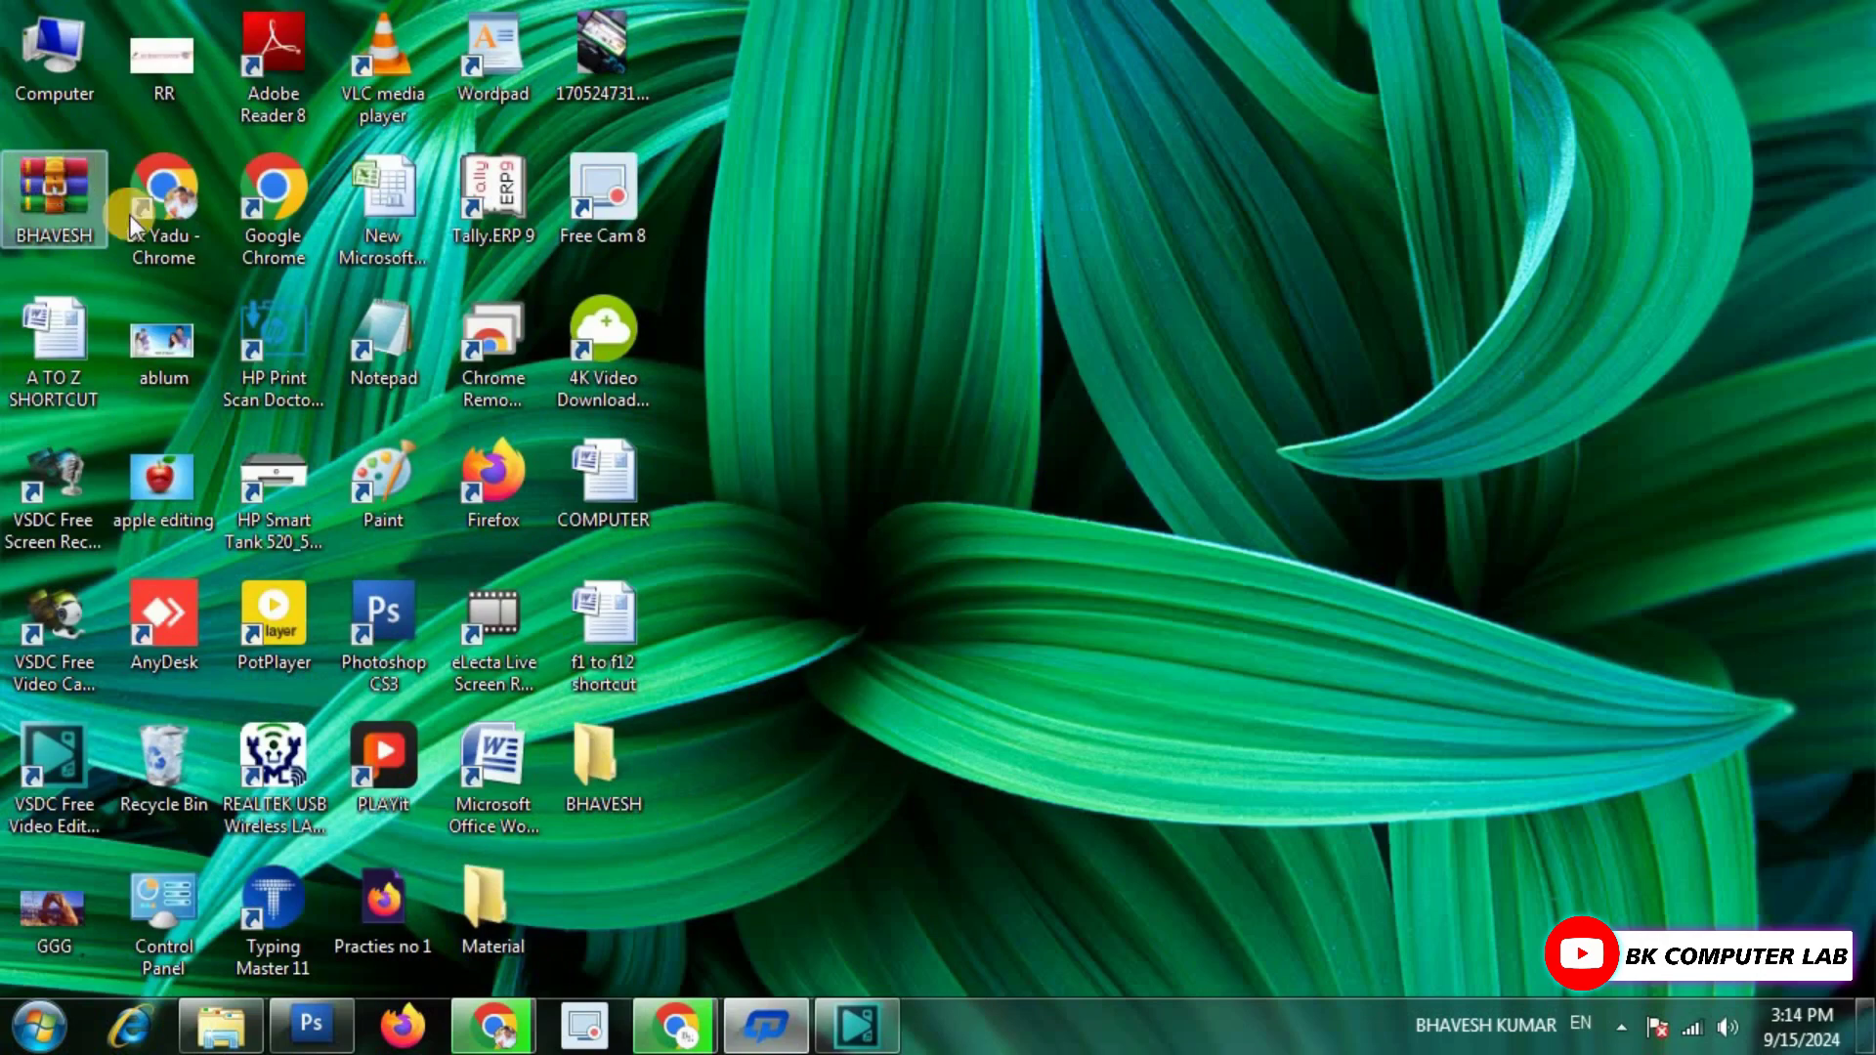
Open the original BHAVESH folder on the desktop to check its files, then close it.
double_click(585, 761)
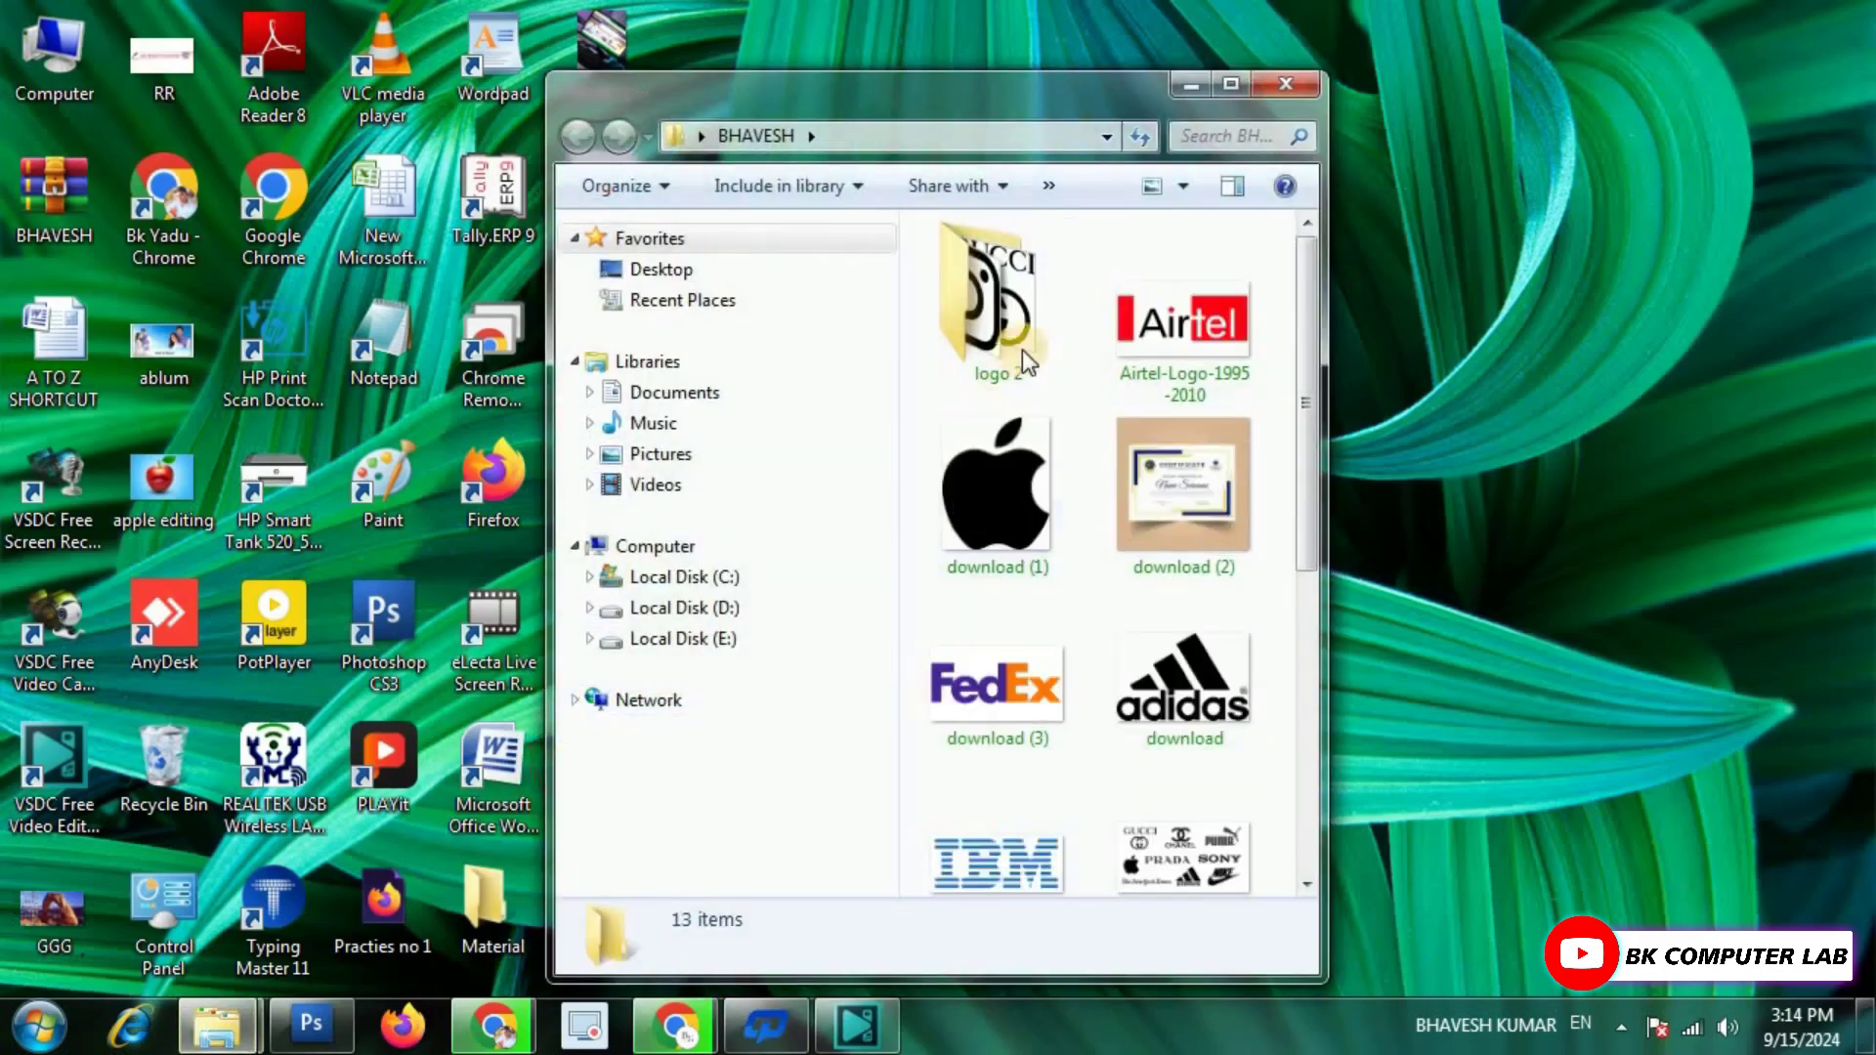
click(1288, 77)
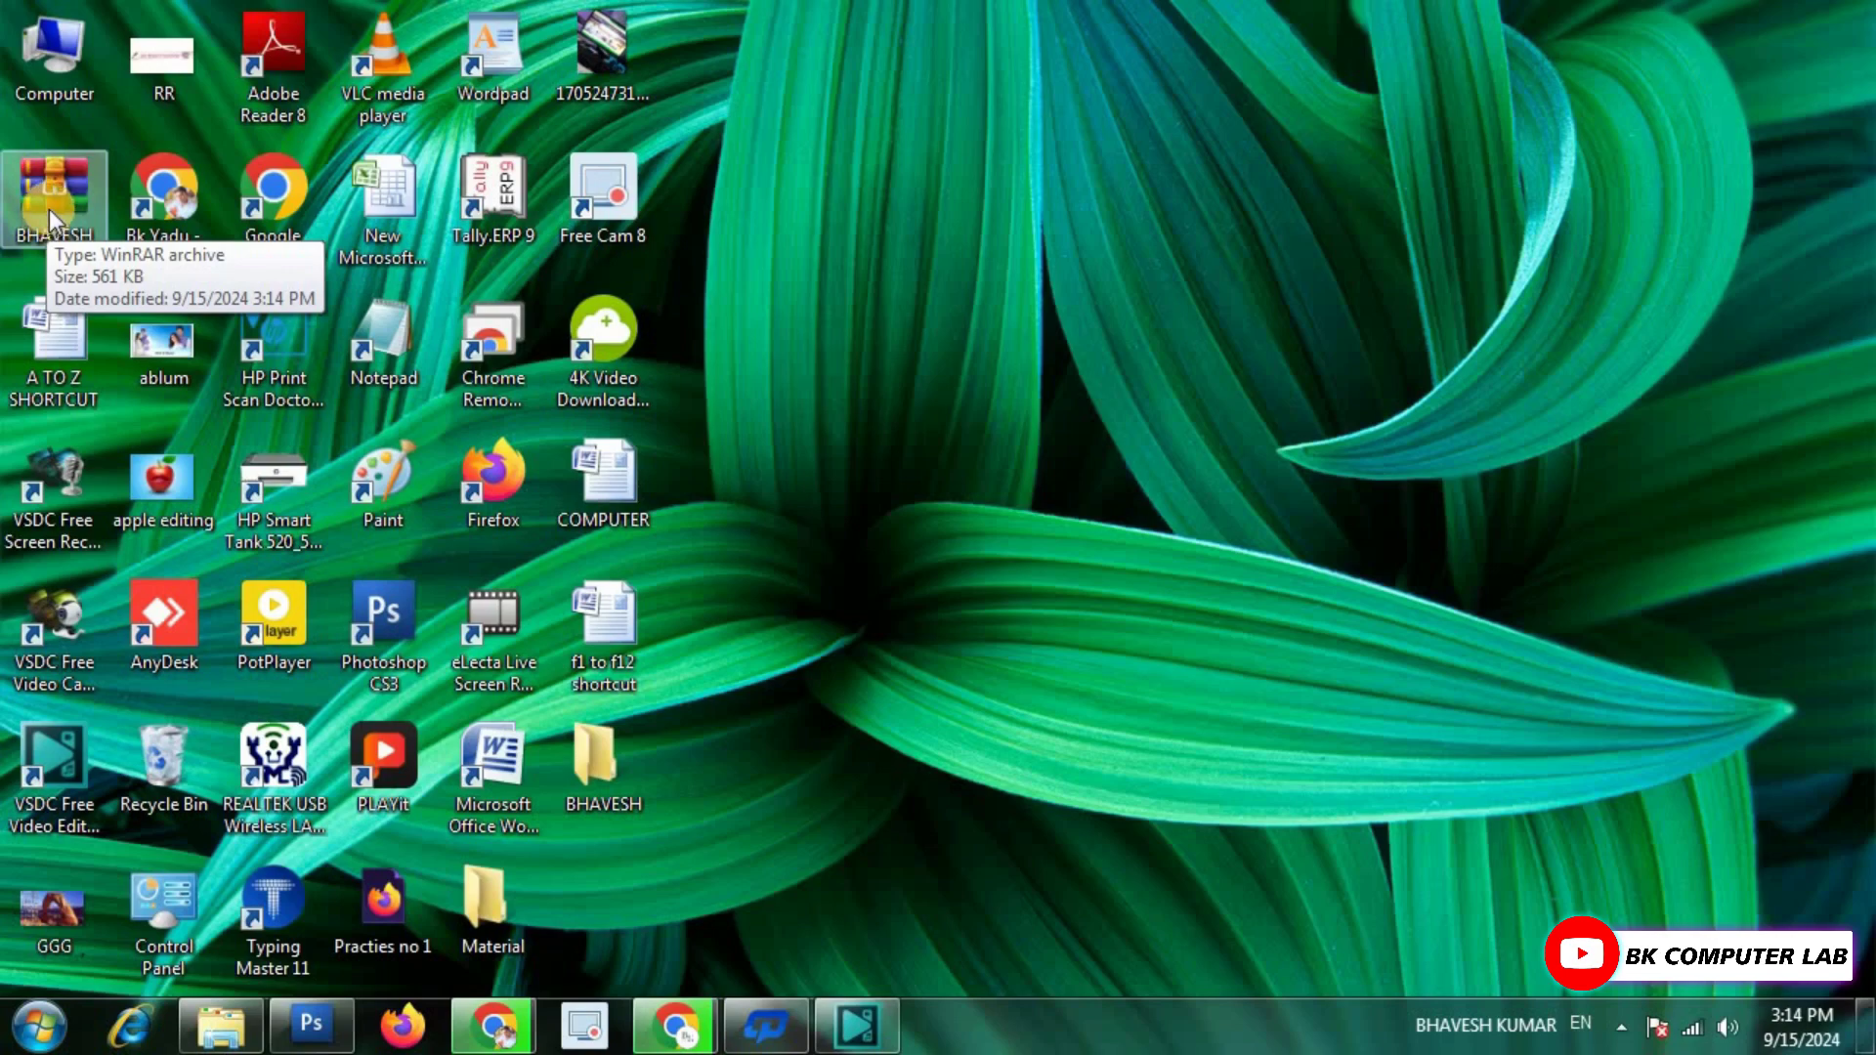
double_click(63, 184)
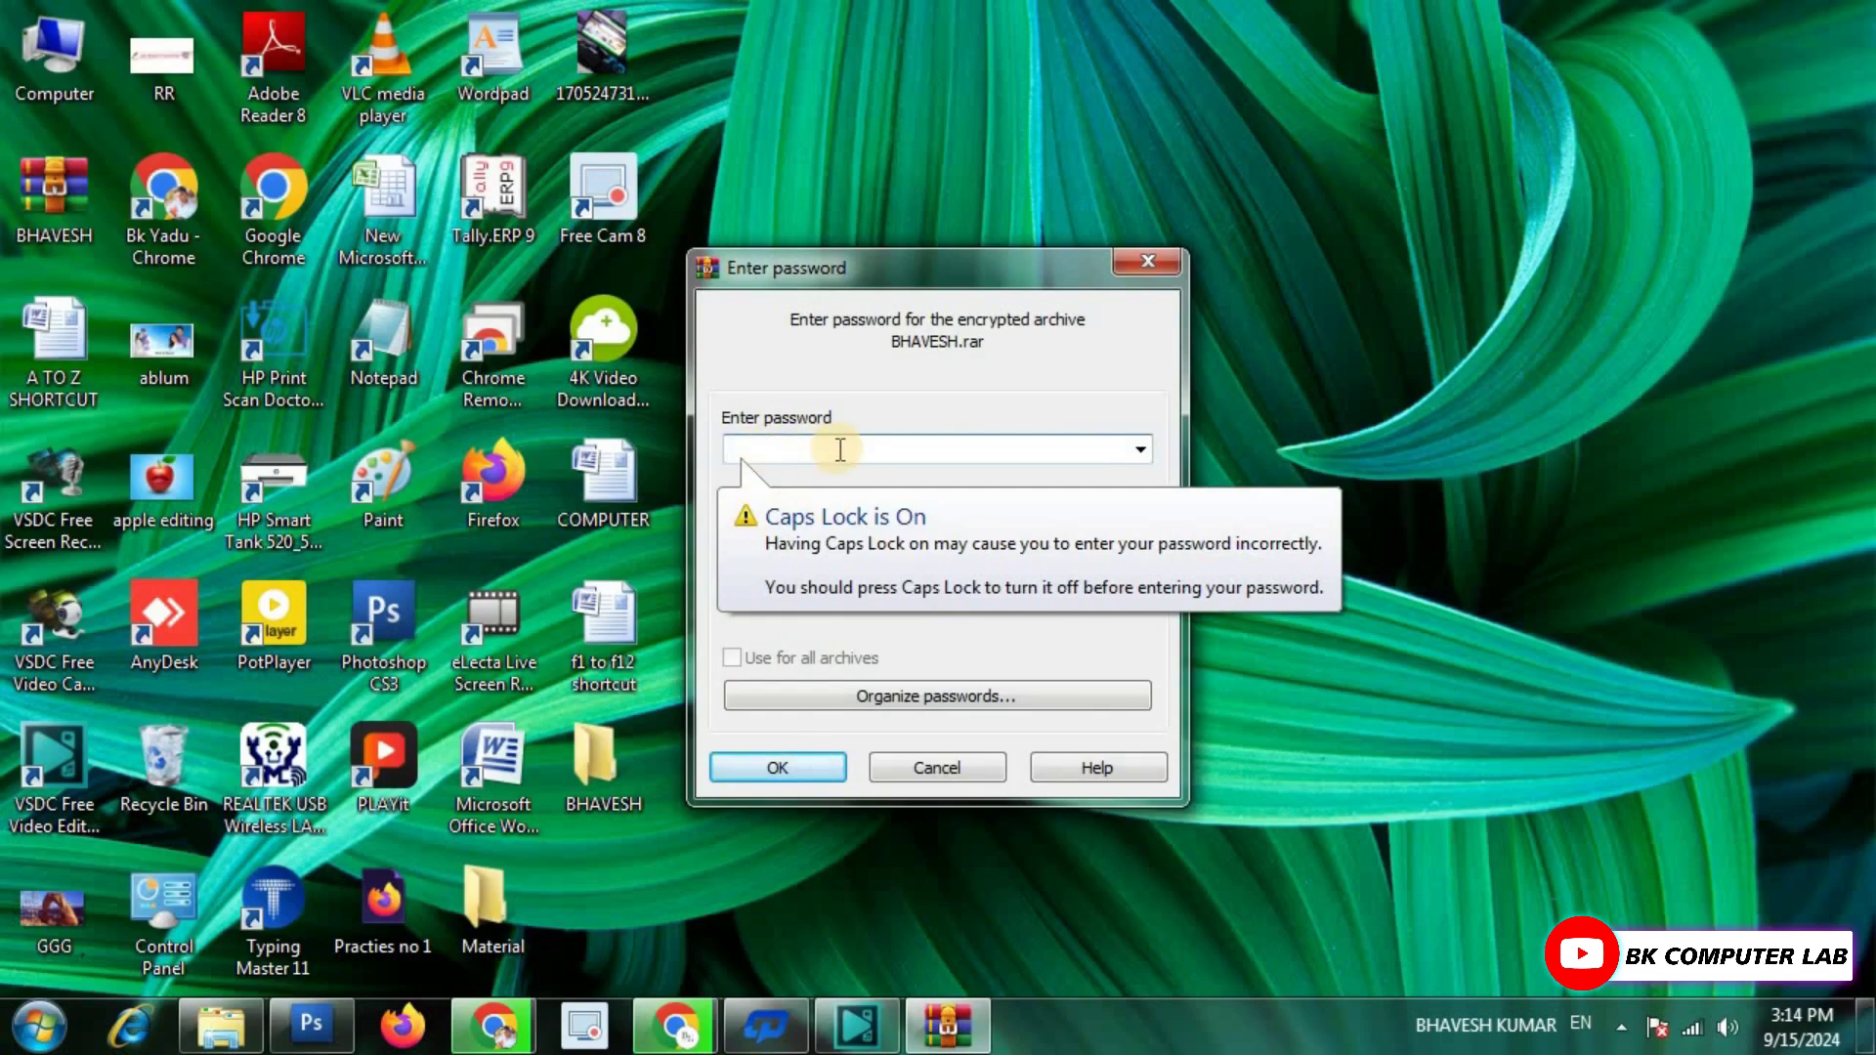
text(123)
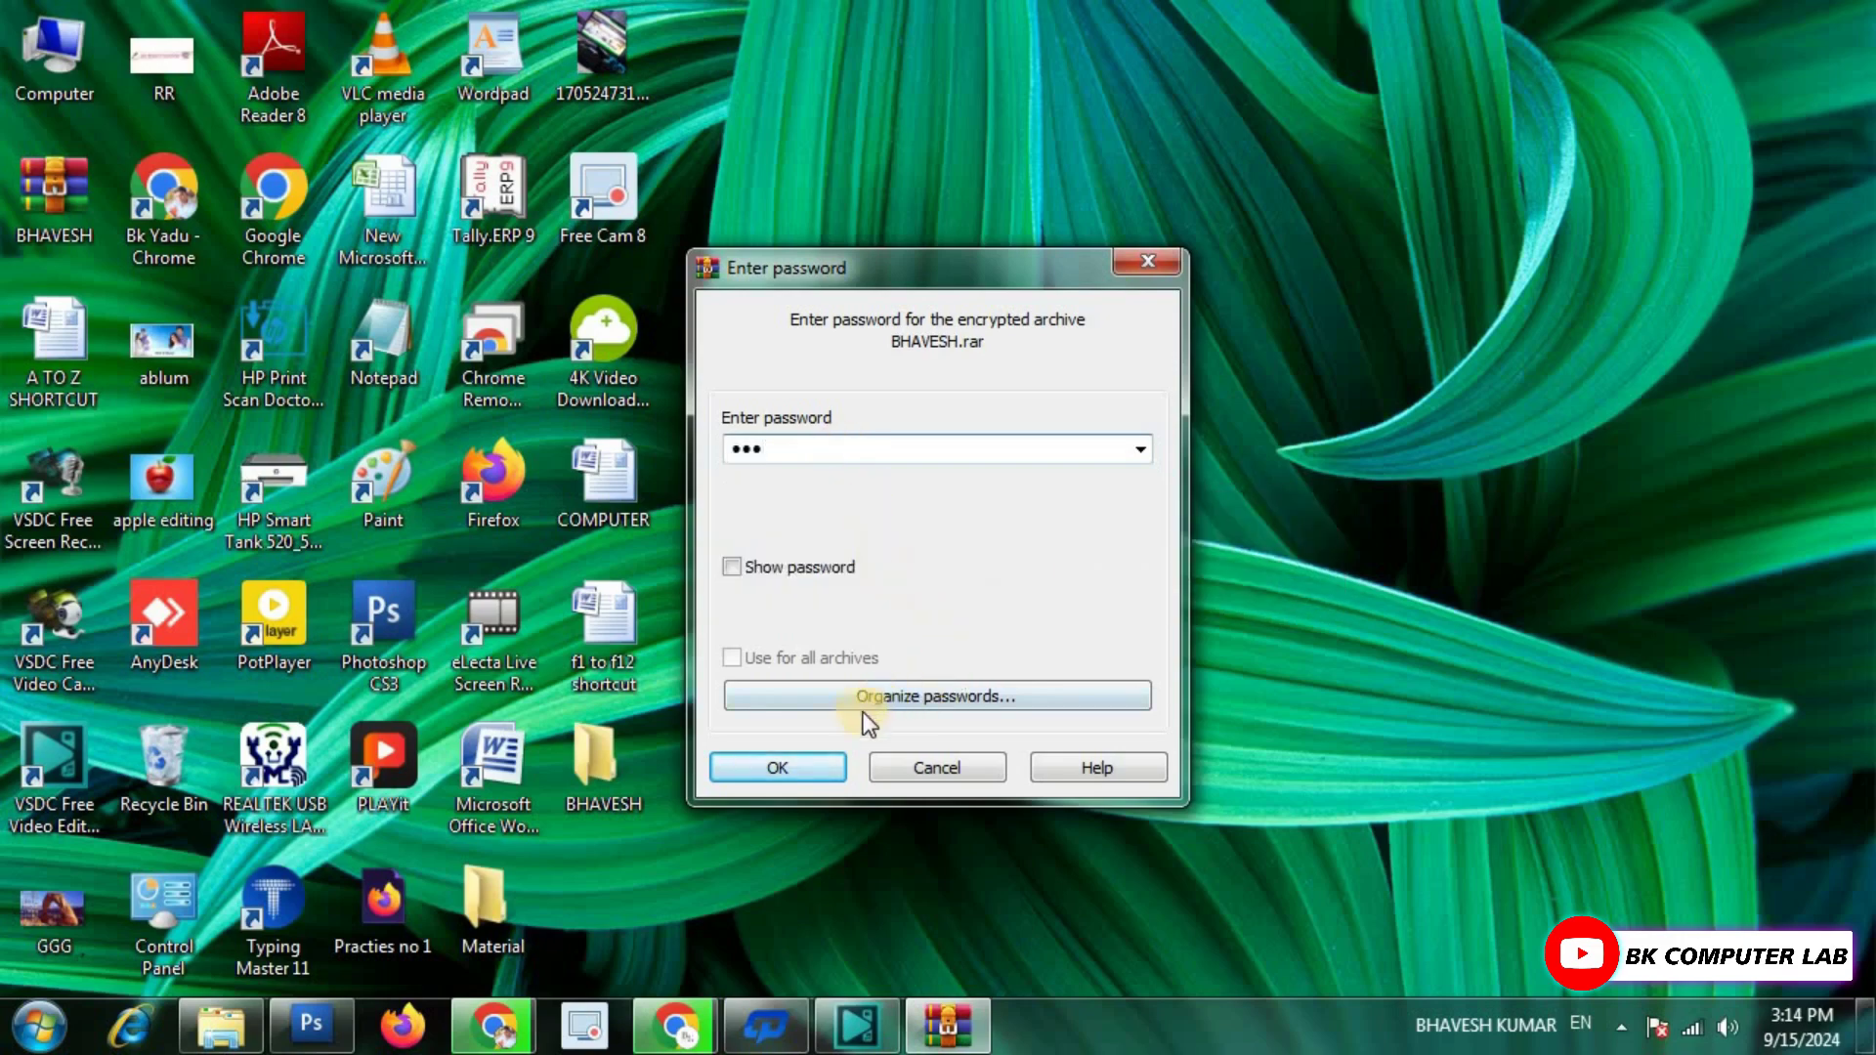
click(809, 765)
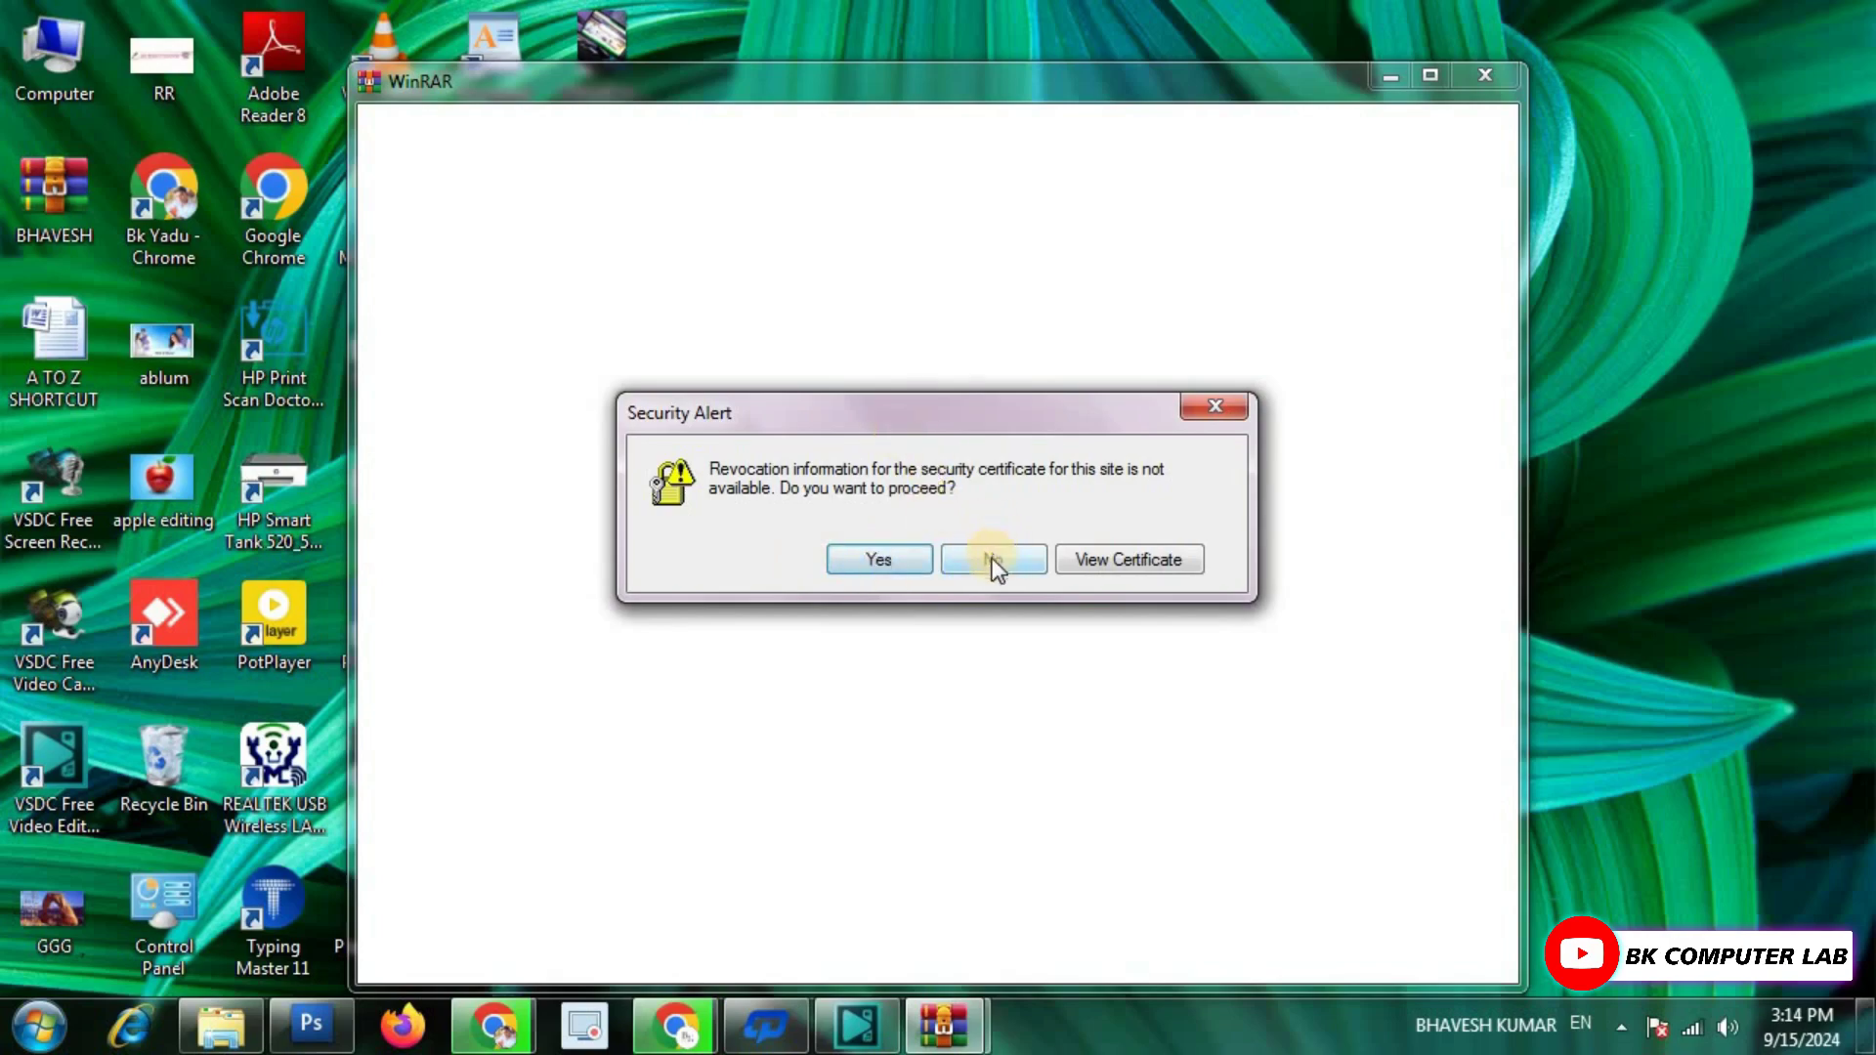
click(1215, 406)
click(1499, 76)
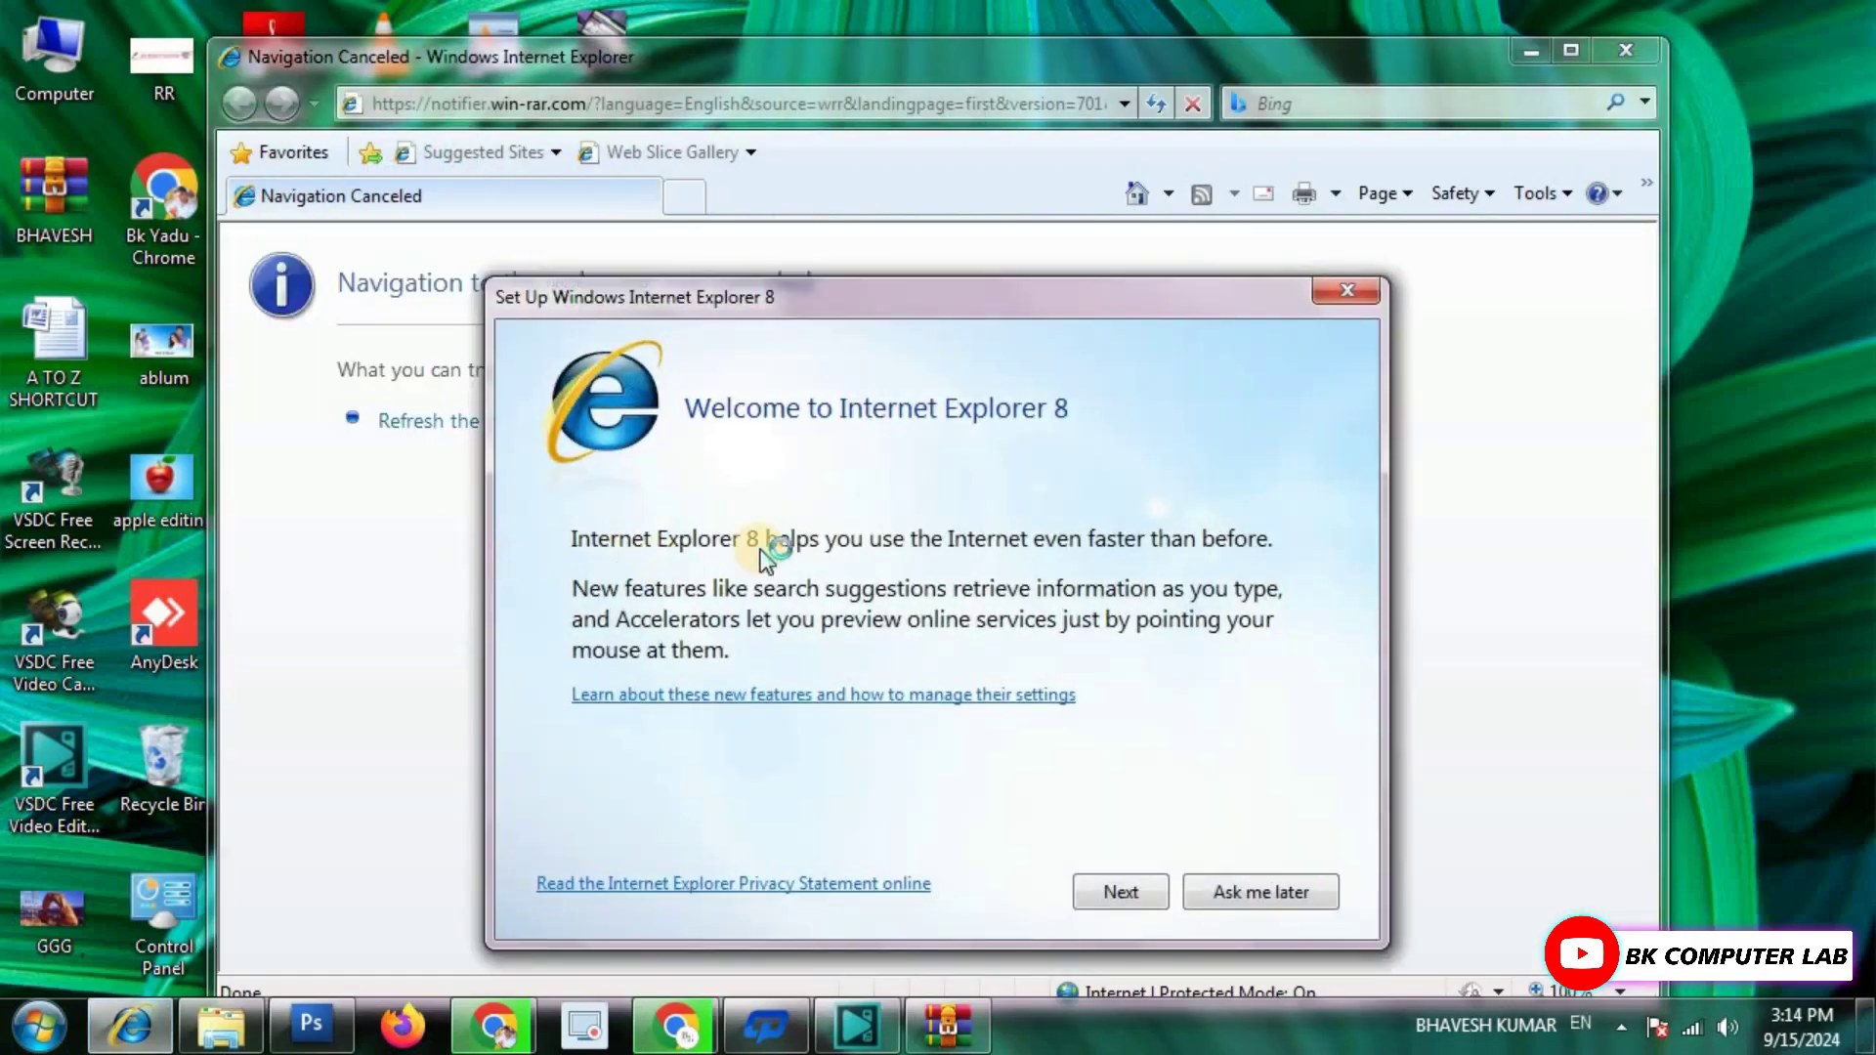
click(1339, 293)
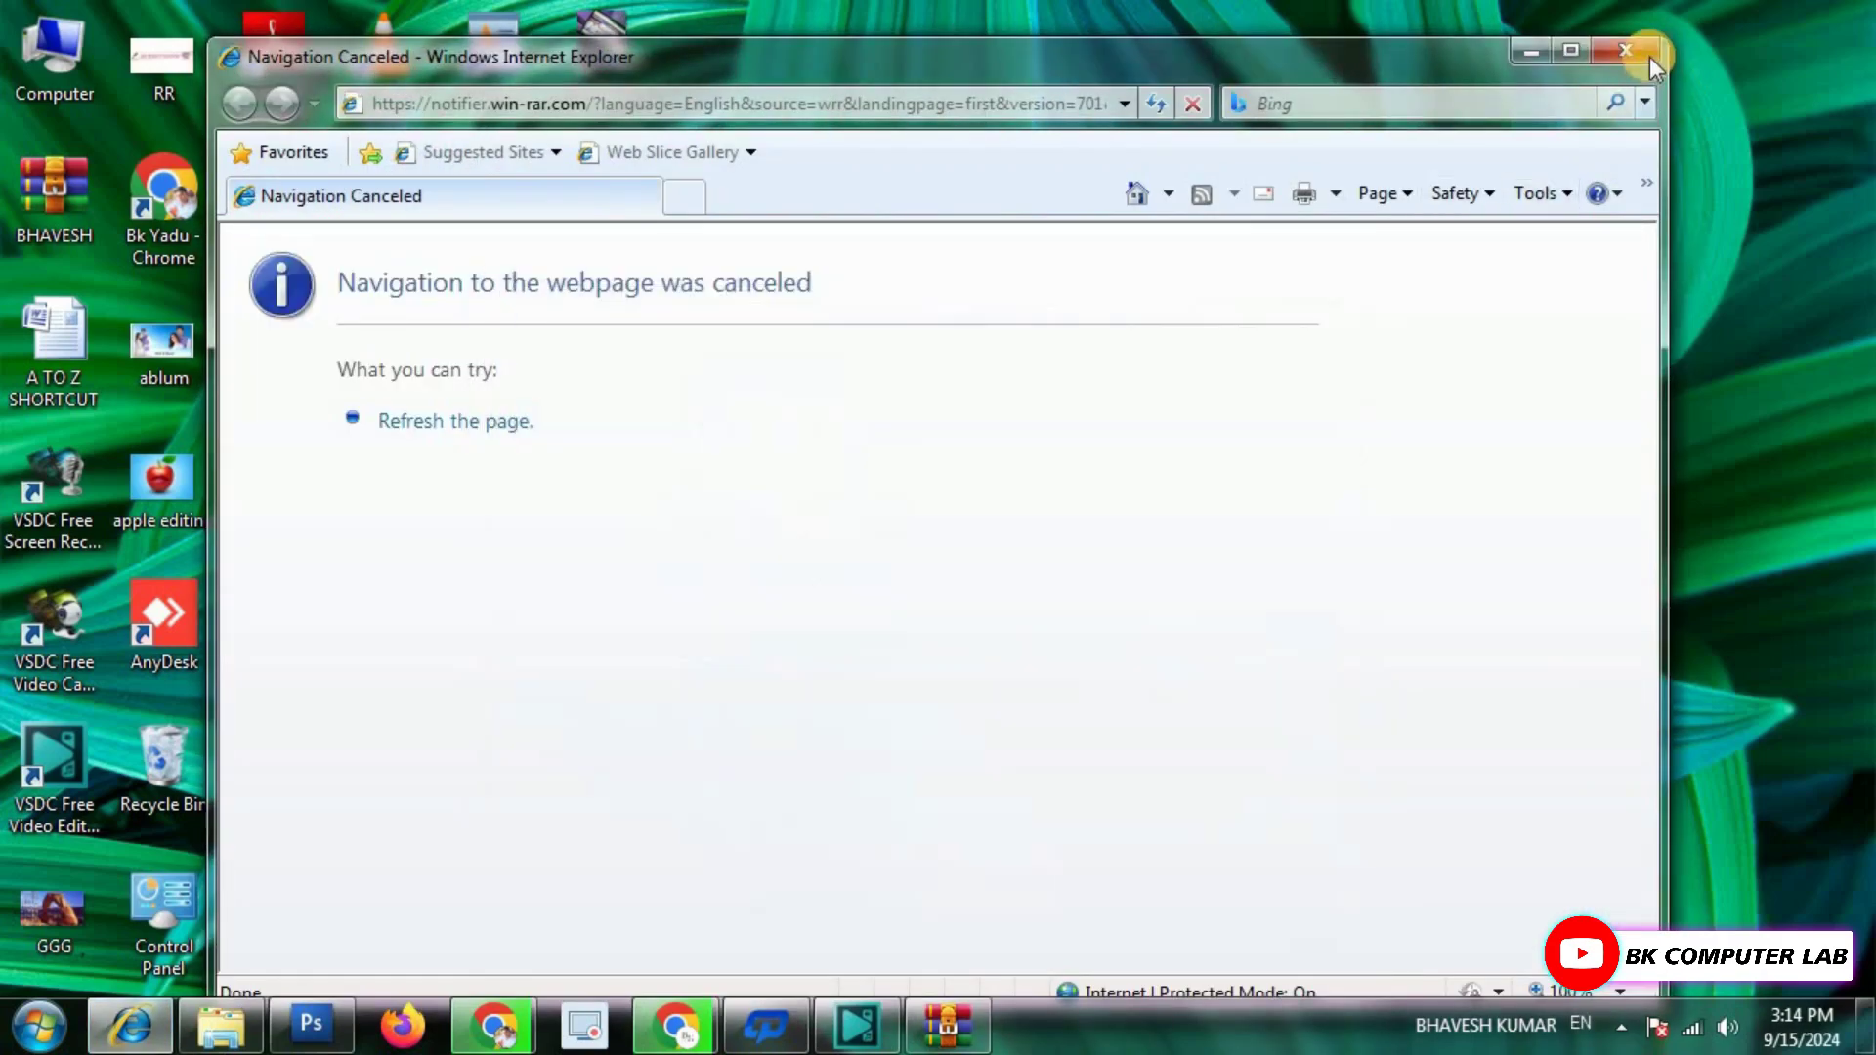
click(1649, 56)
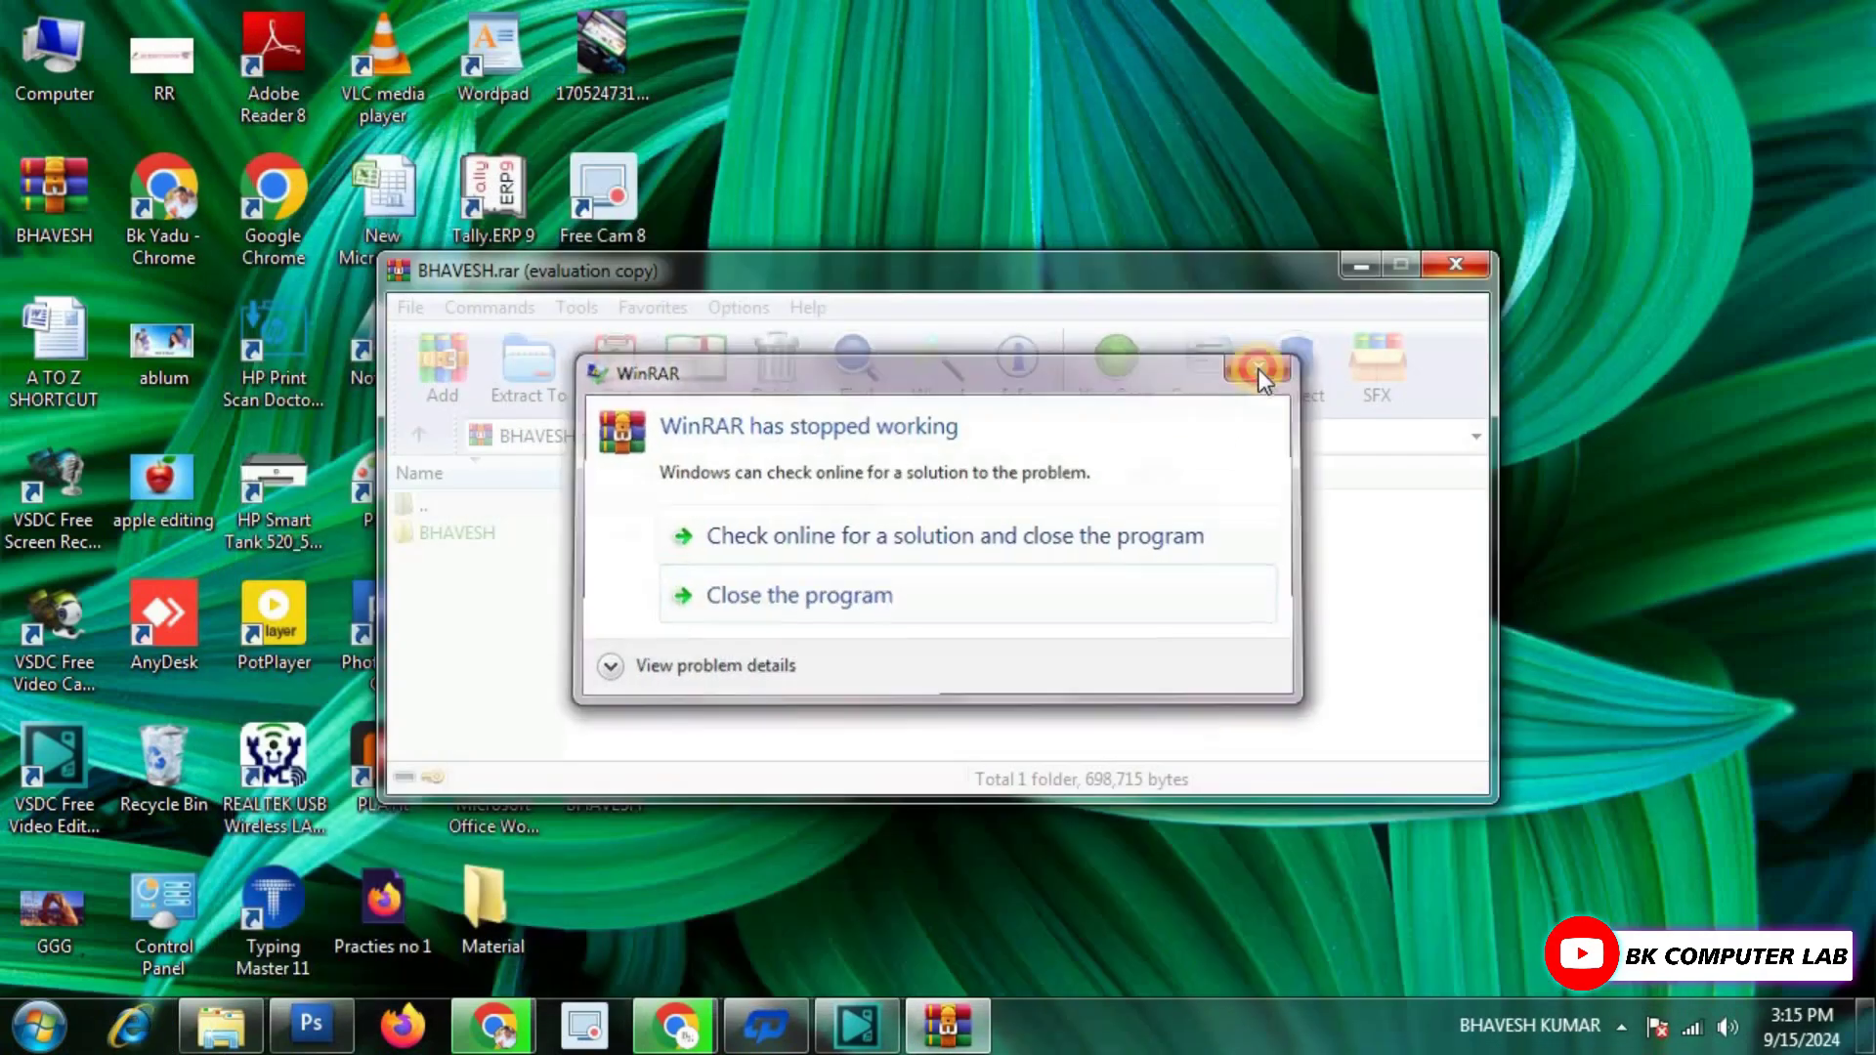
click(1259, 370)
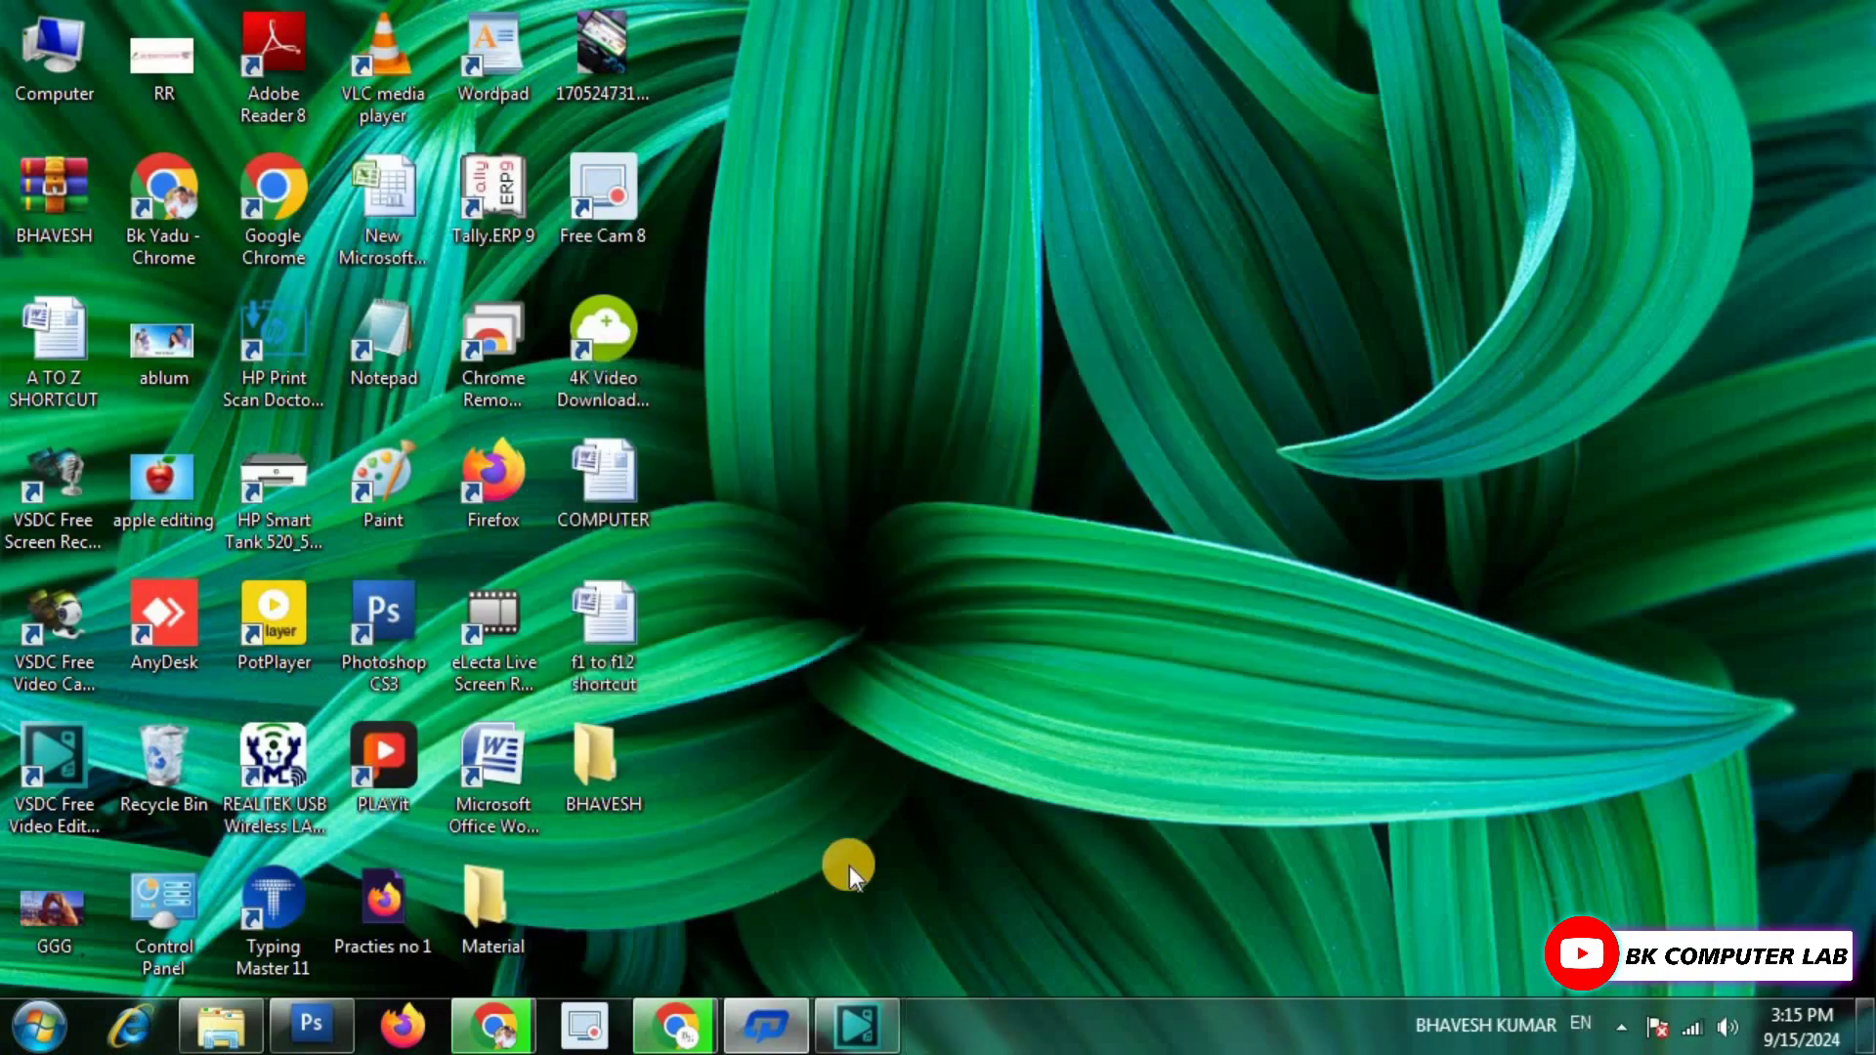
Open BHAVESH.rar with its password and browse the BHAVESH folder's 13 files inside.
double_click(62, 180)
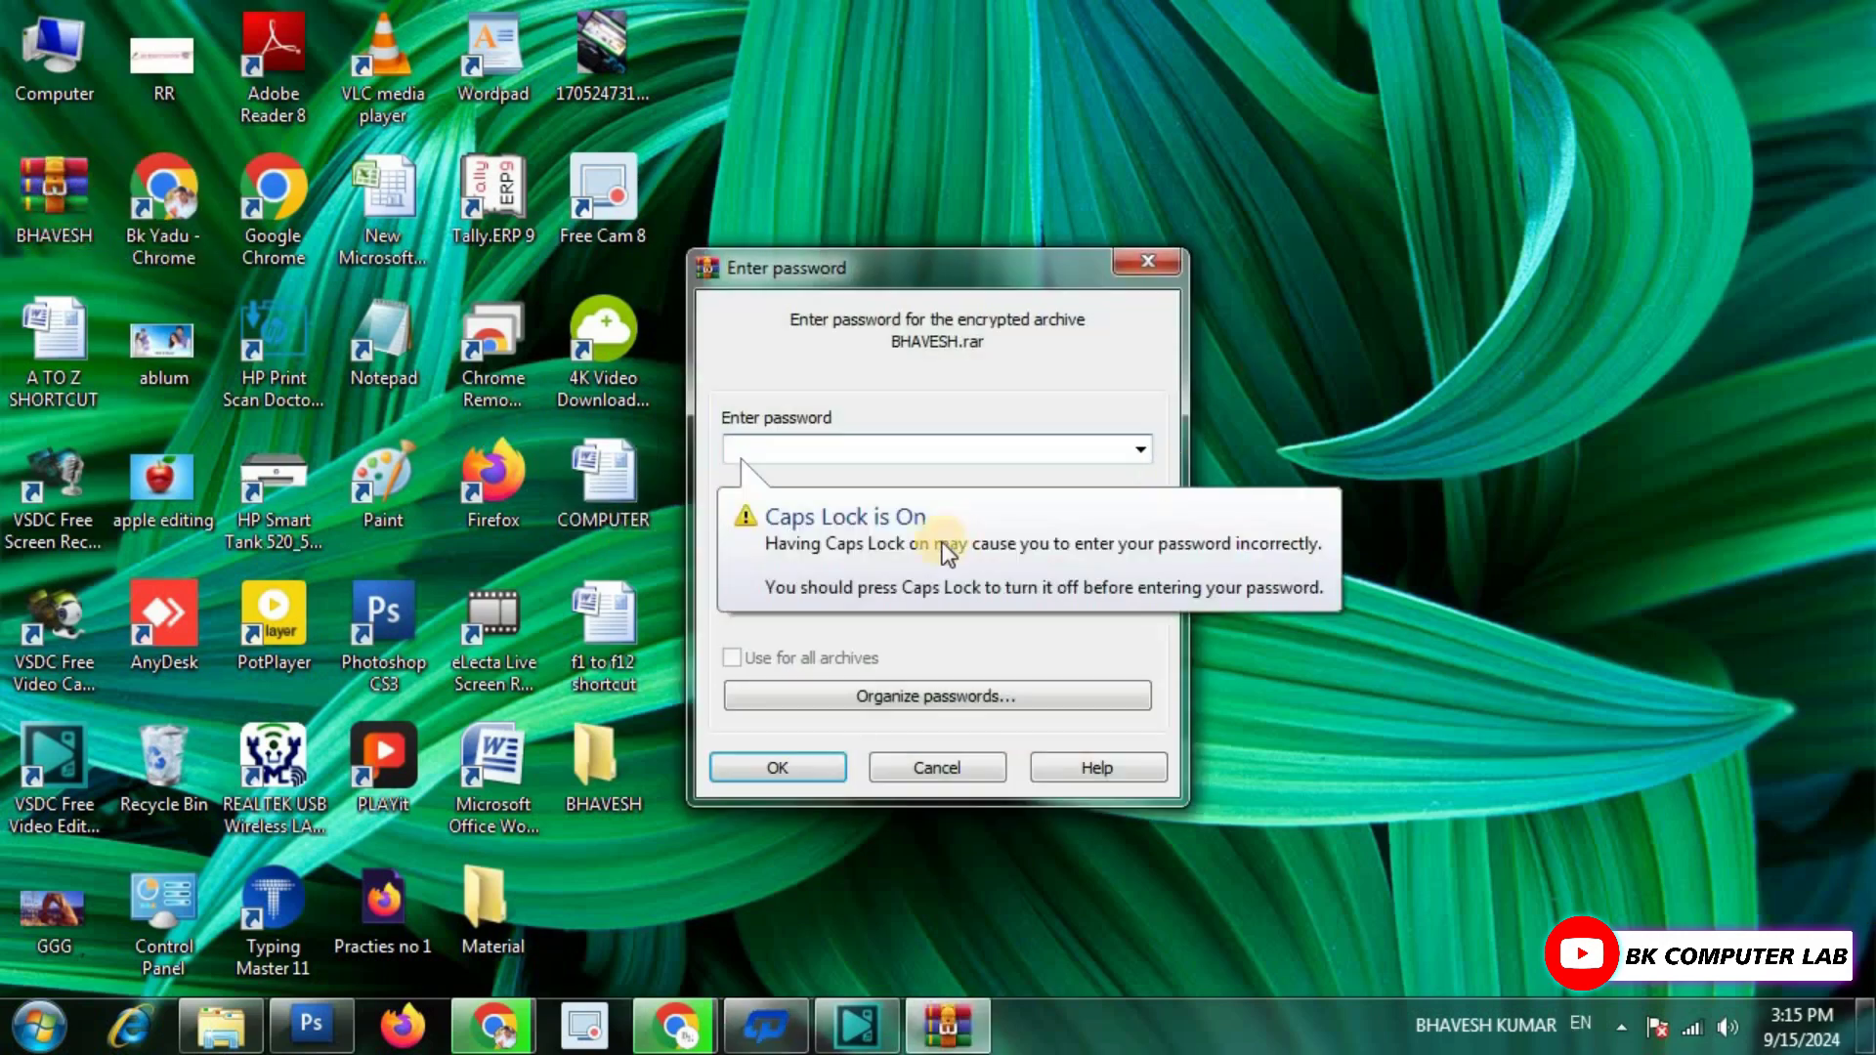
text(123)
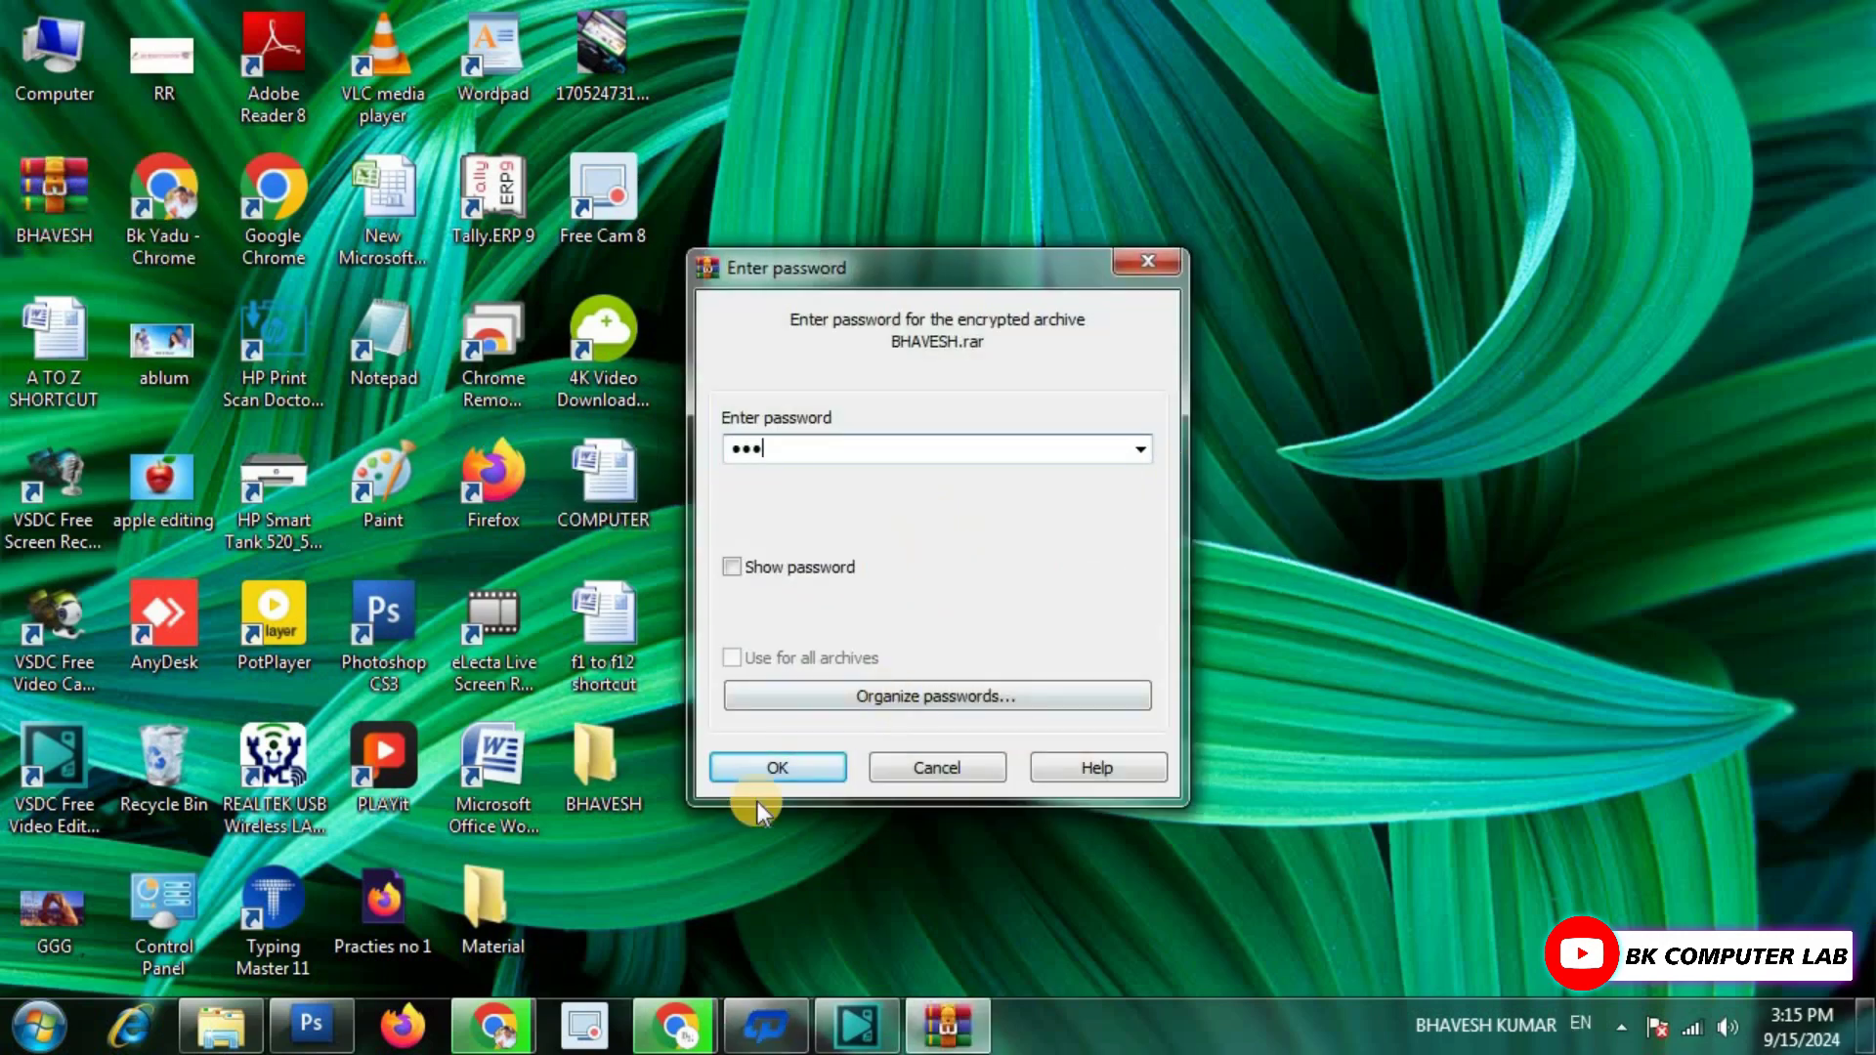
click(776, 767)
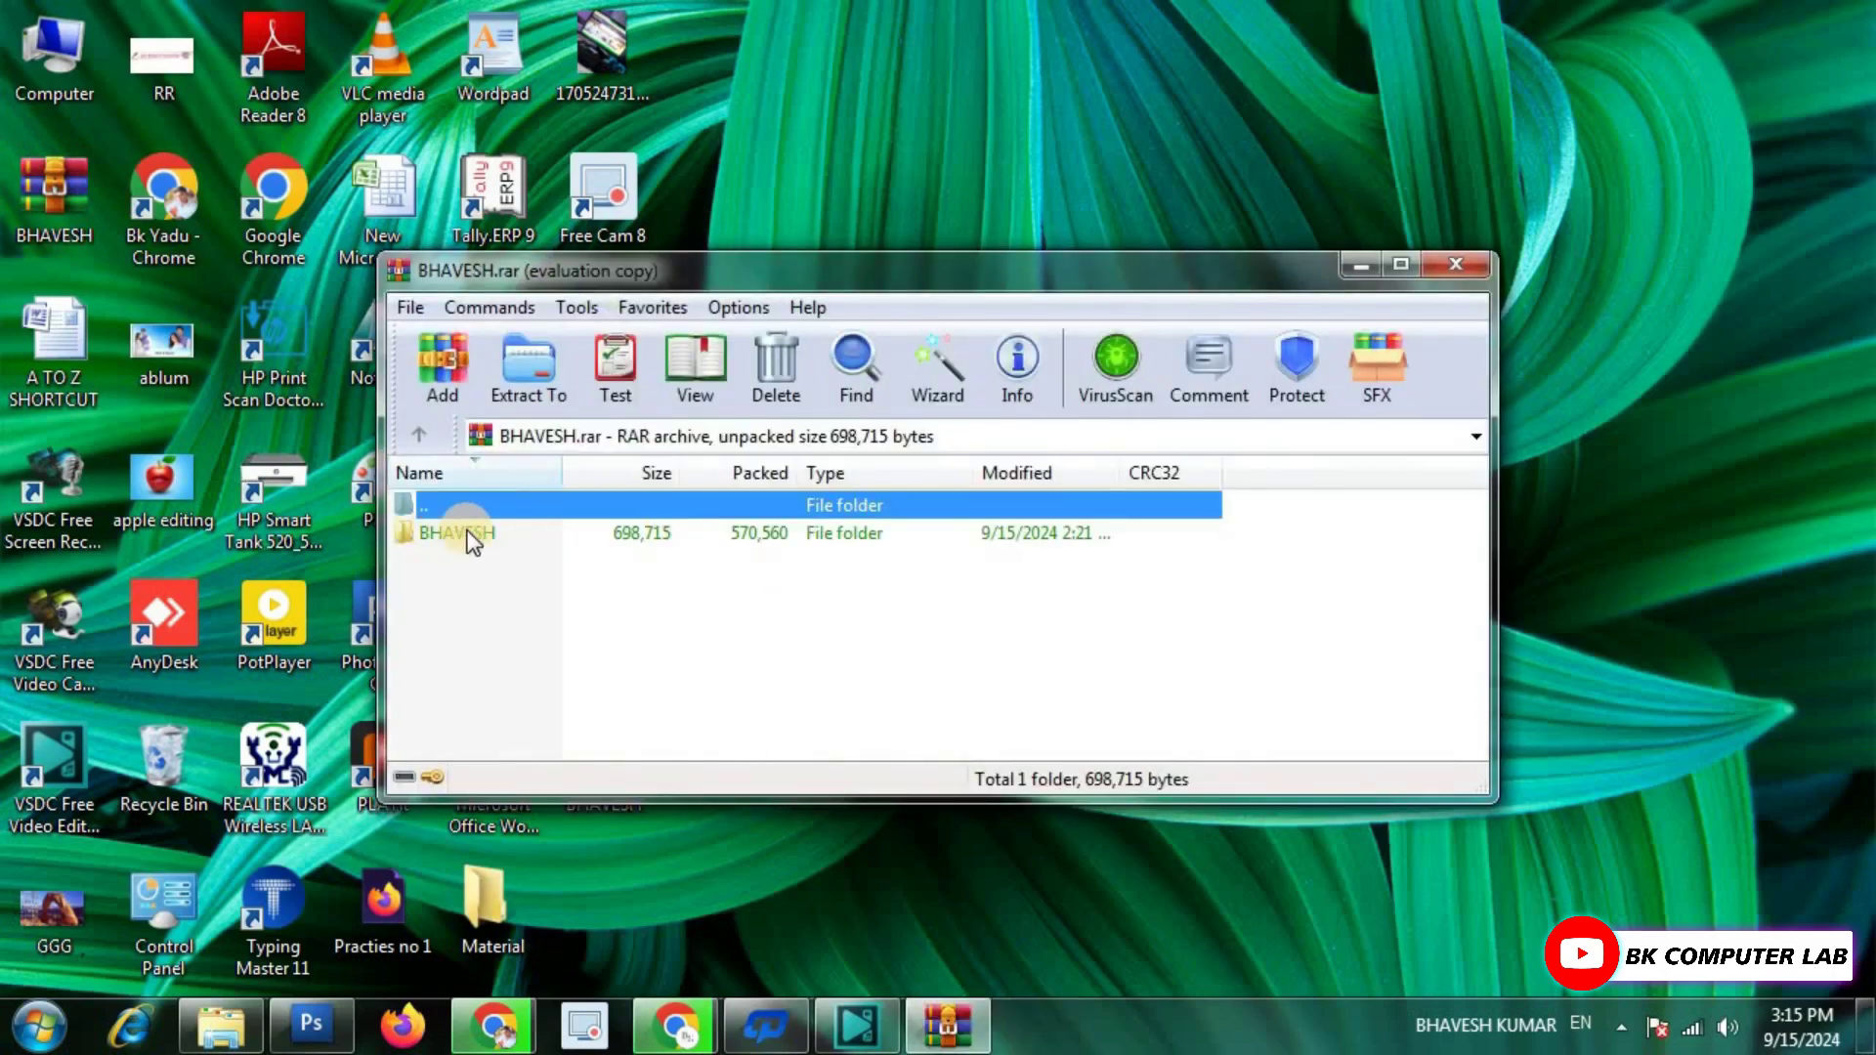
click(461, 536)
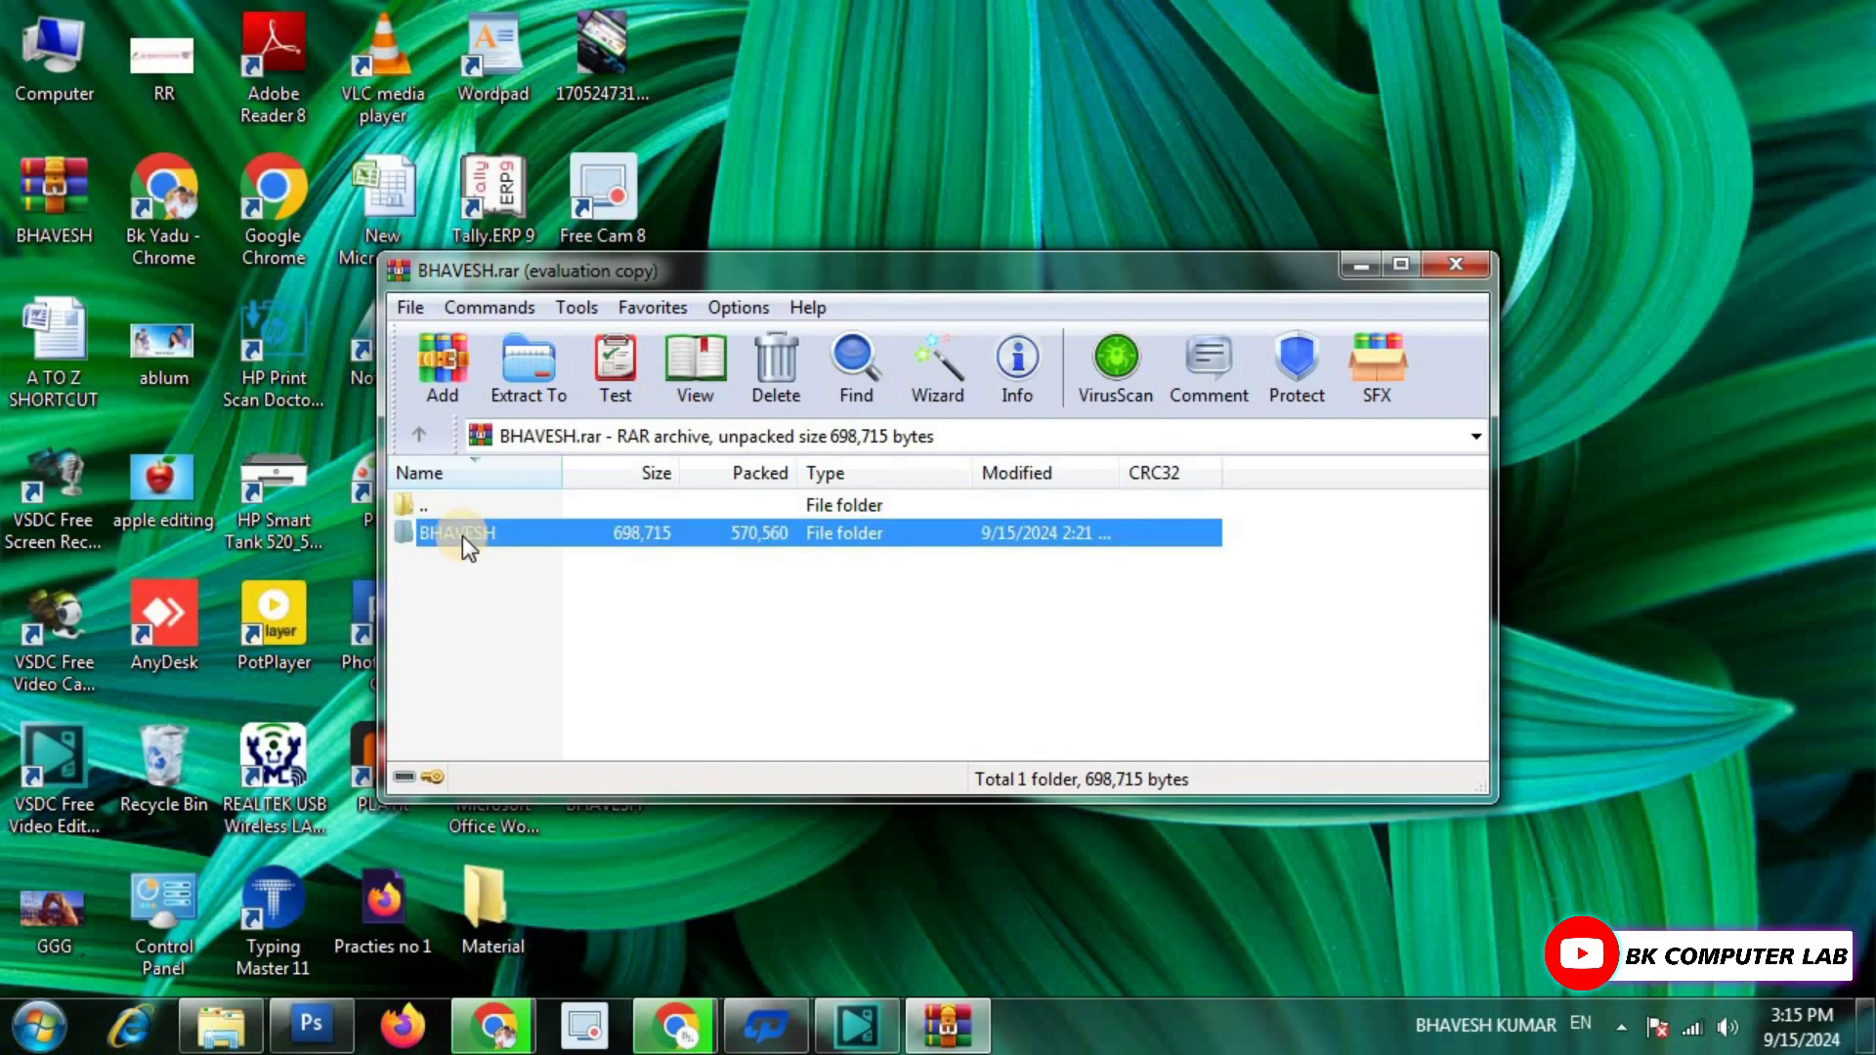
double_click(461, 536)
scroll(877, 612, down, 1)
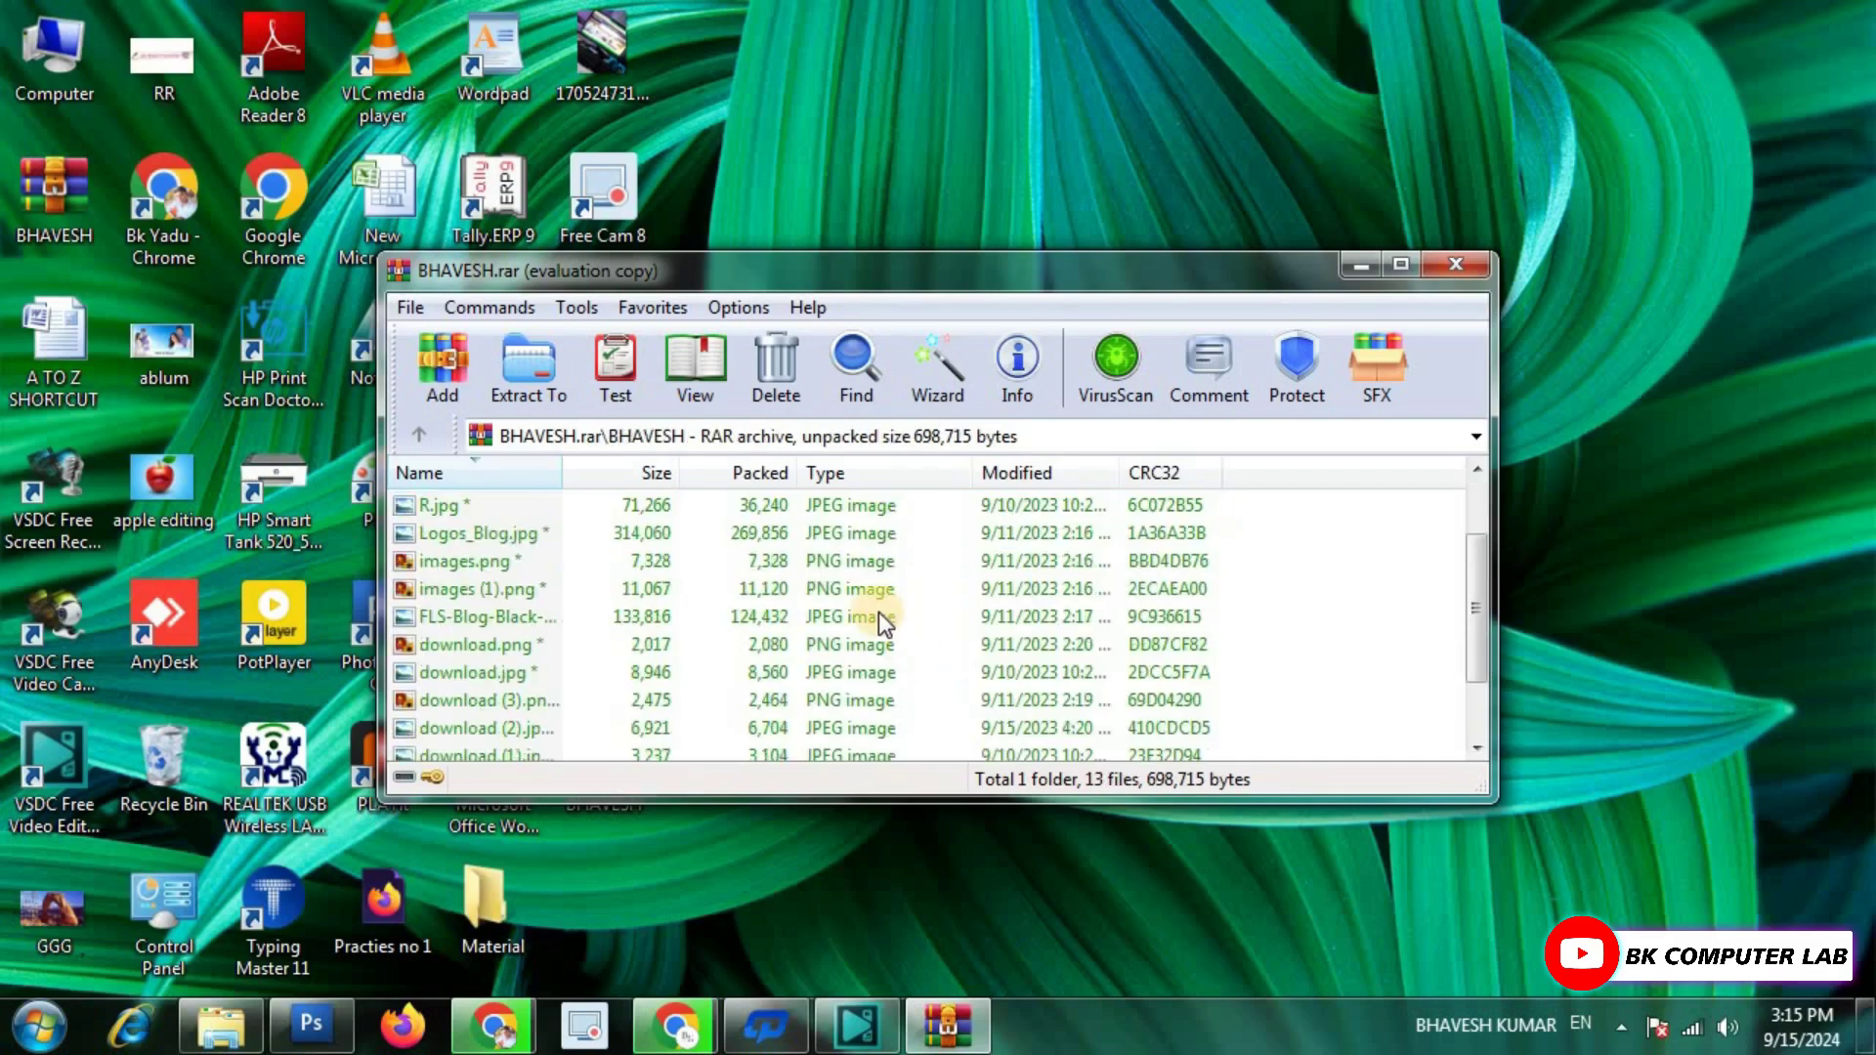
drag(919, 292, 1222, 71)
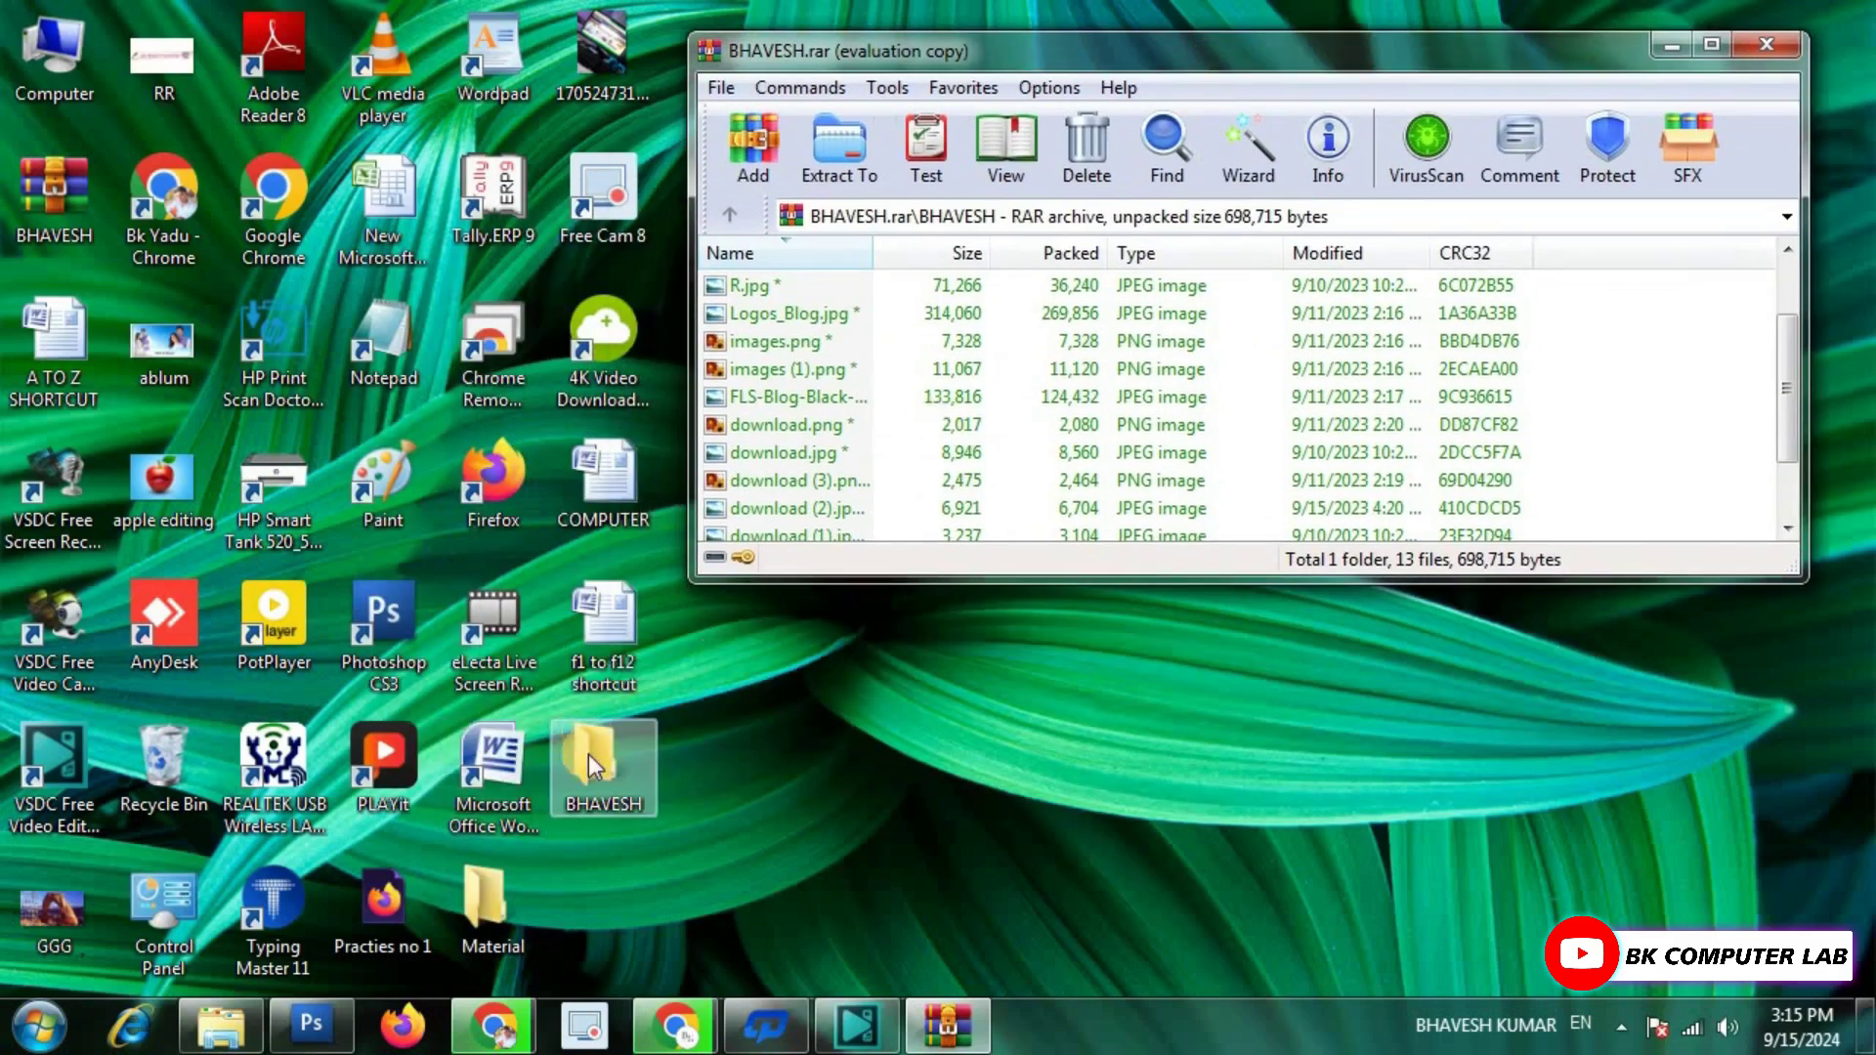
scroll(934, 376, down, 1)
scroll(934, 371, up, 2)
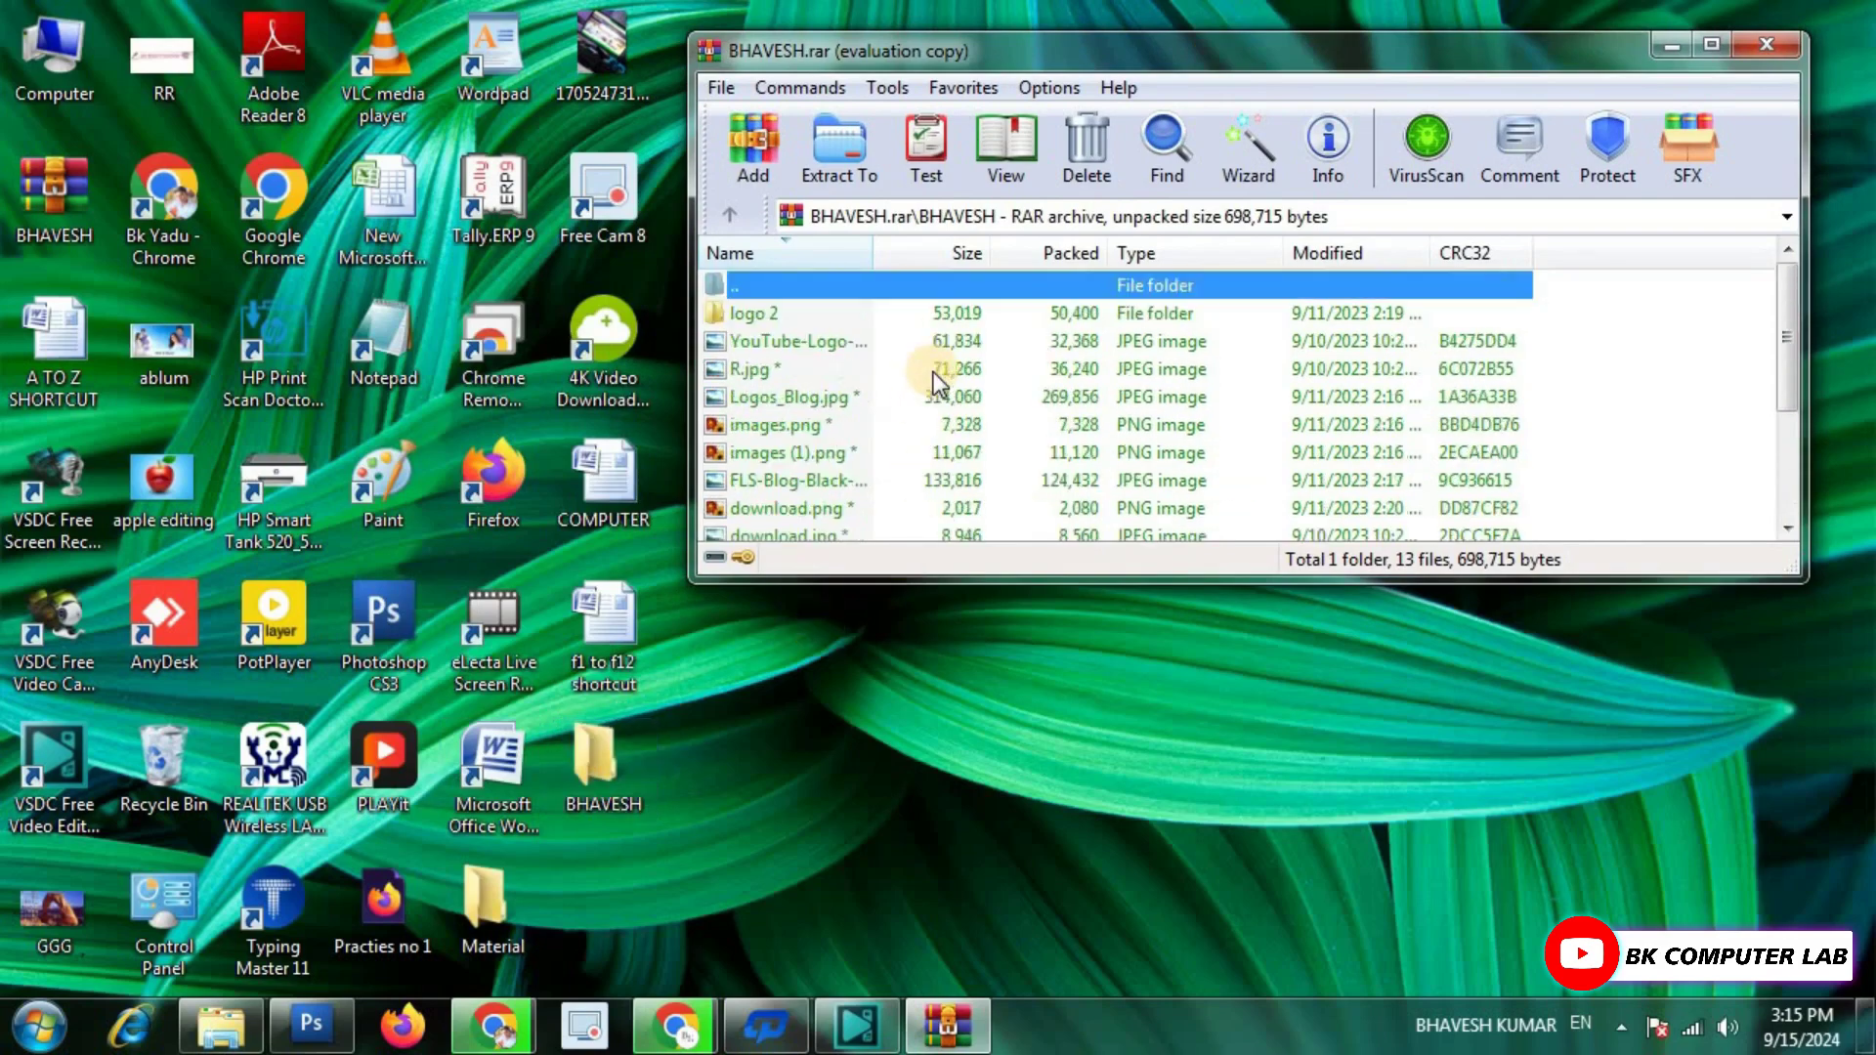
scroll(924, 391, down, 2)
scroll(918, 403, up, 2)
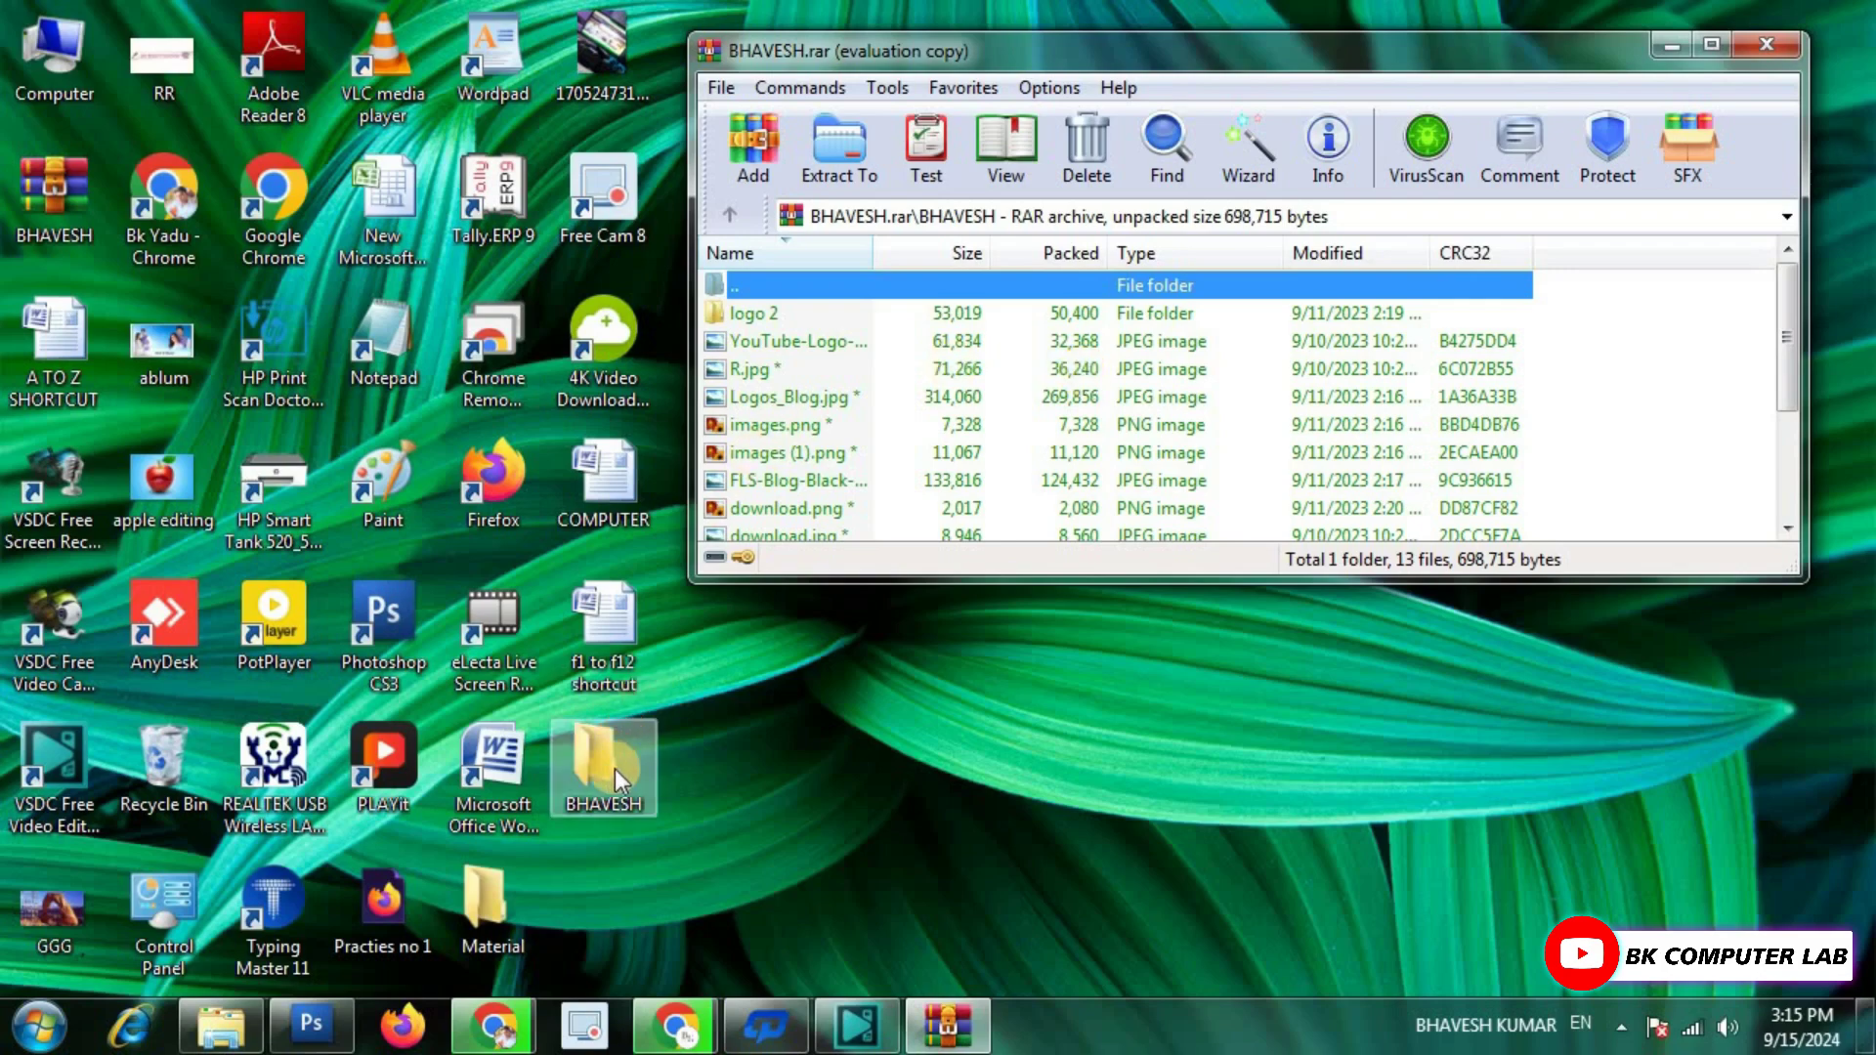
Delete the original BHAVESH folder from the desktop.
right_click(590, 764)
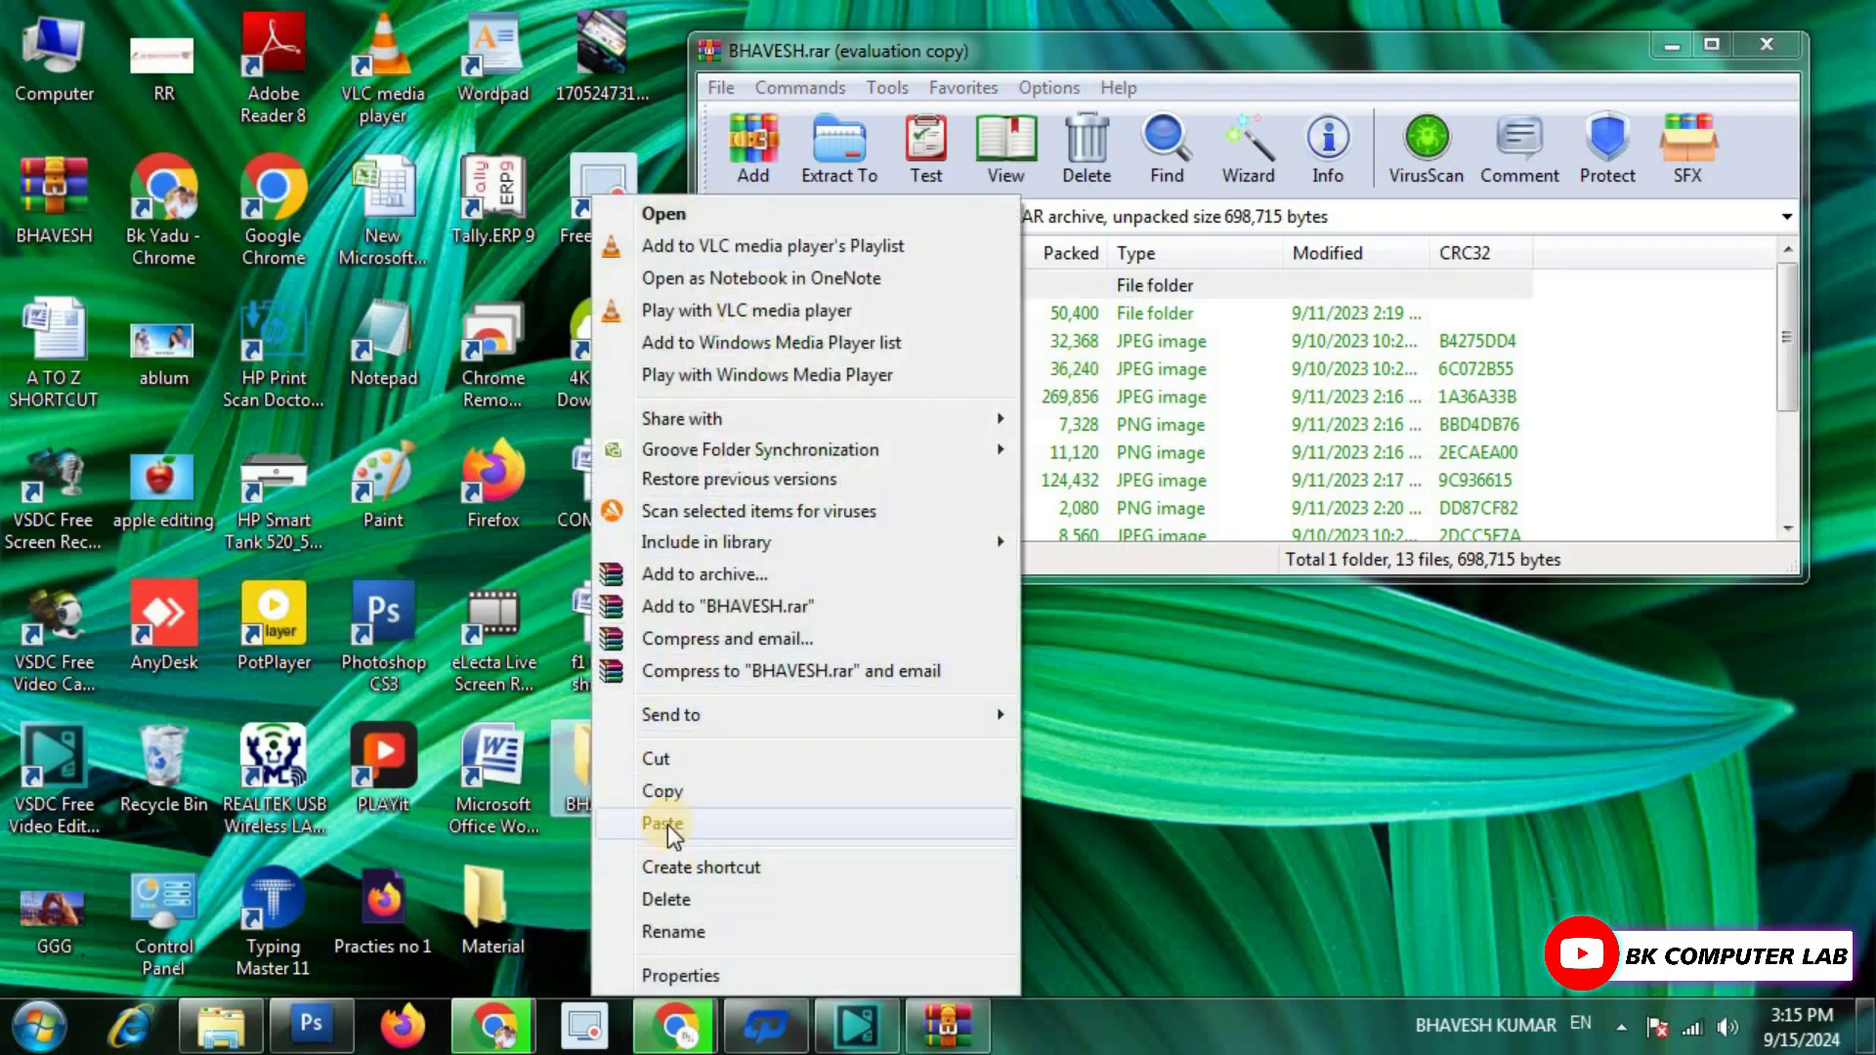
click(667, 900)
click(1028, 637)
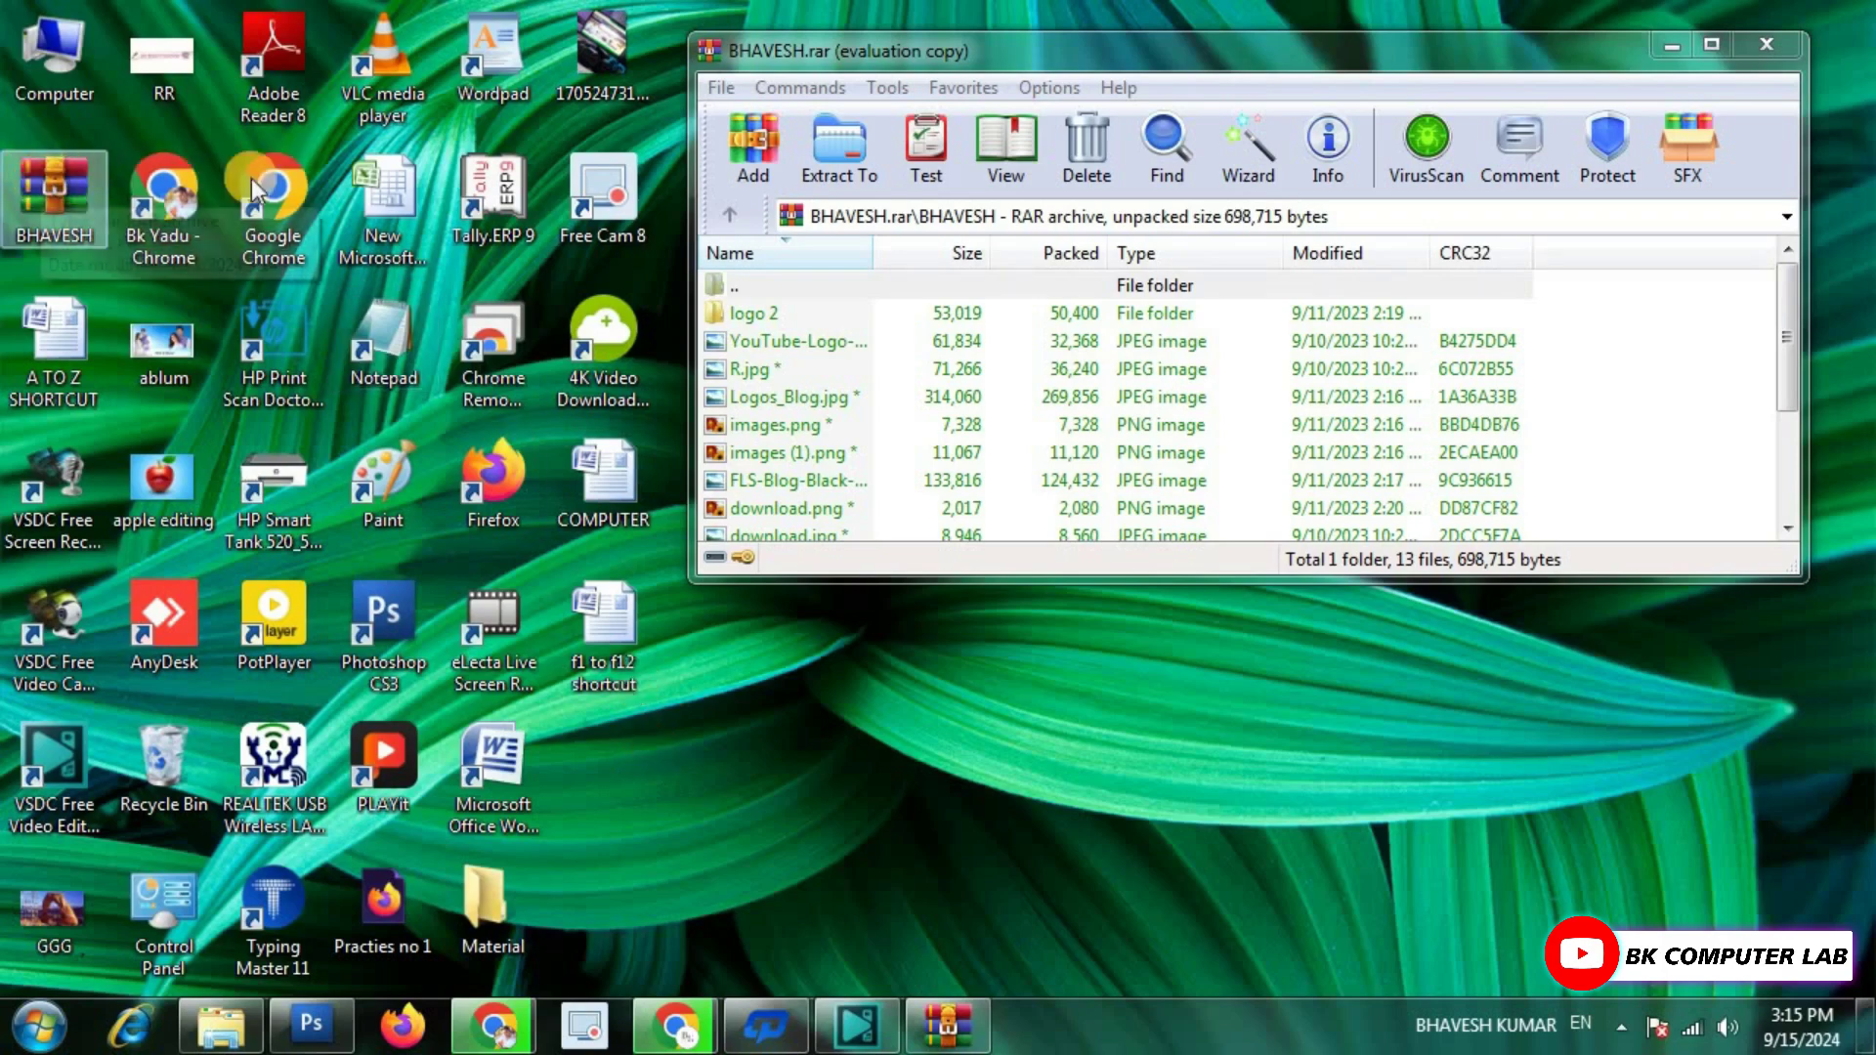
Reopen BHAVESH.rar with its password and look inside its BHAVESH folder.
click(1759, 45)
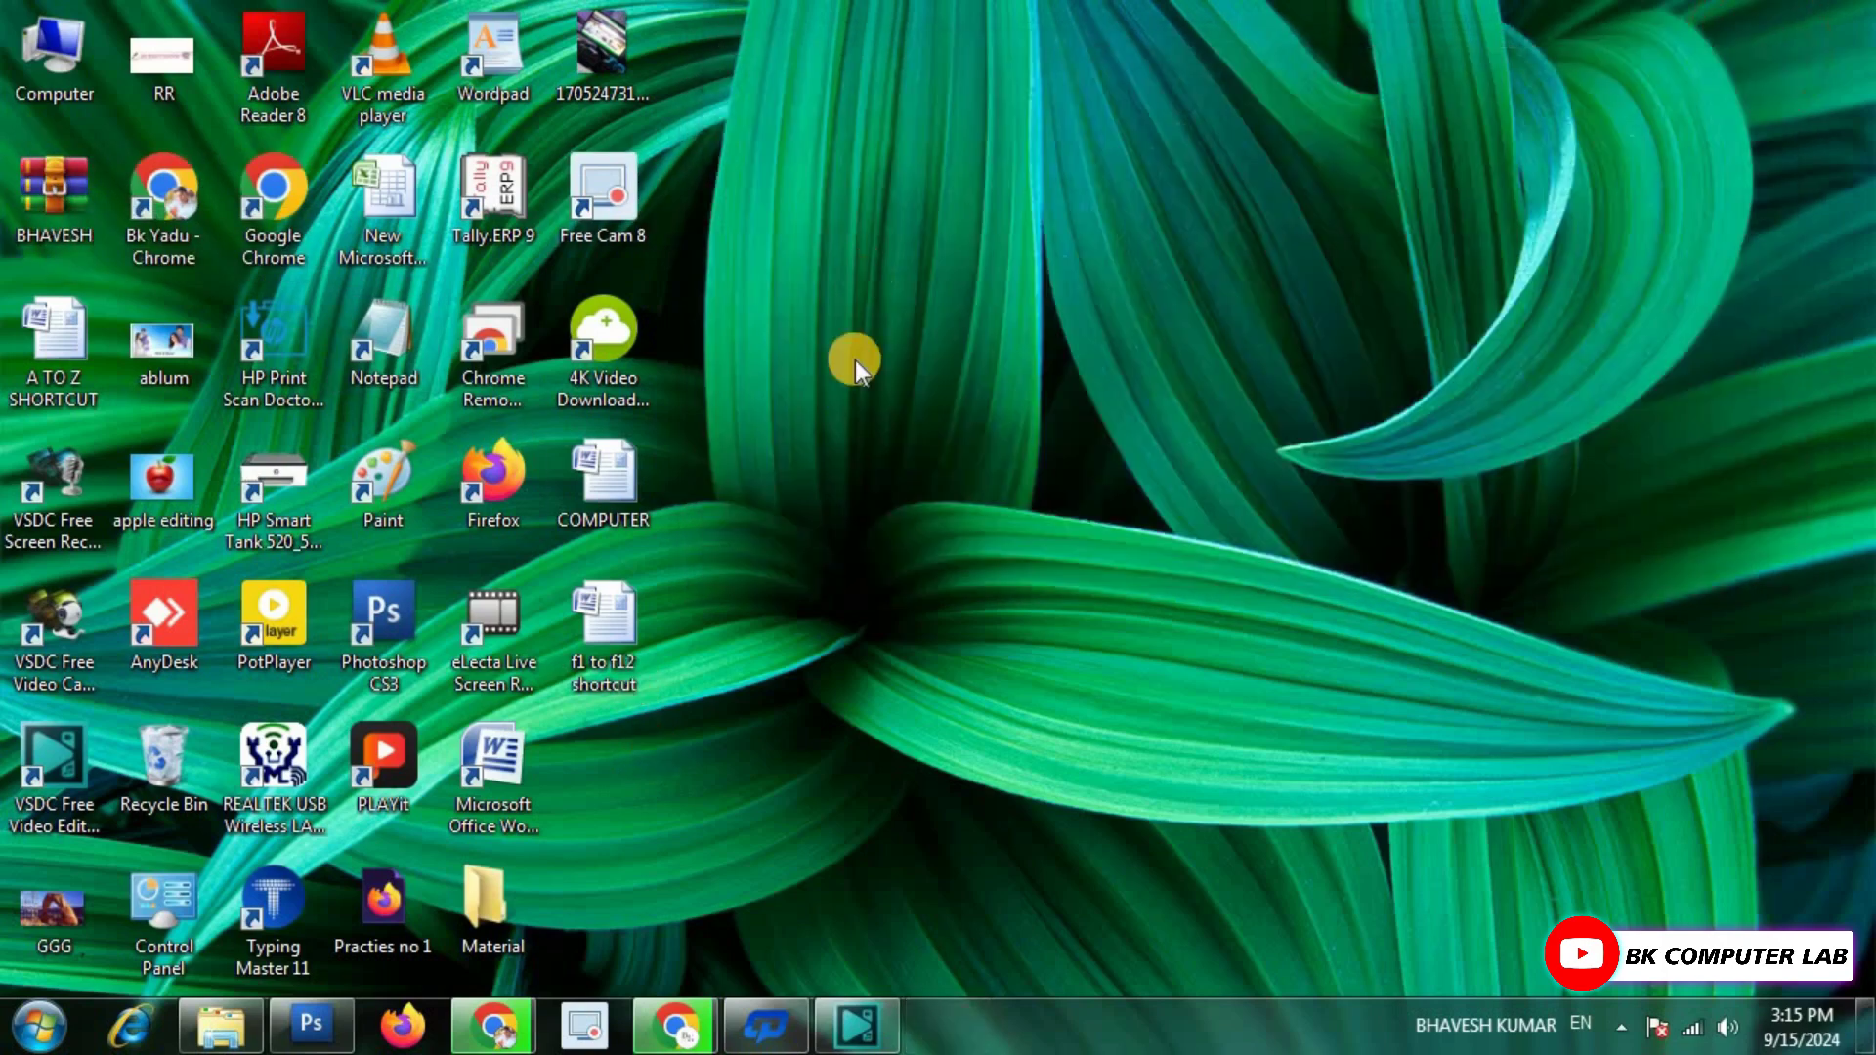
double_click(57, 185)
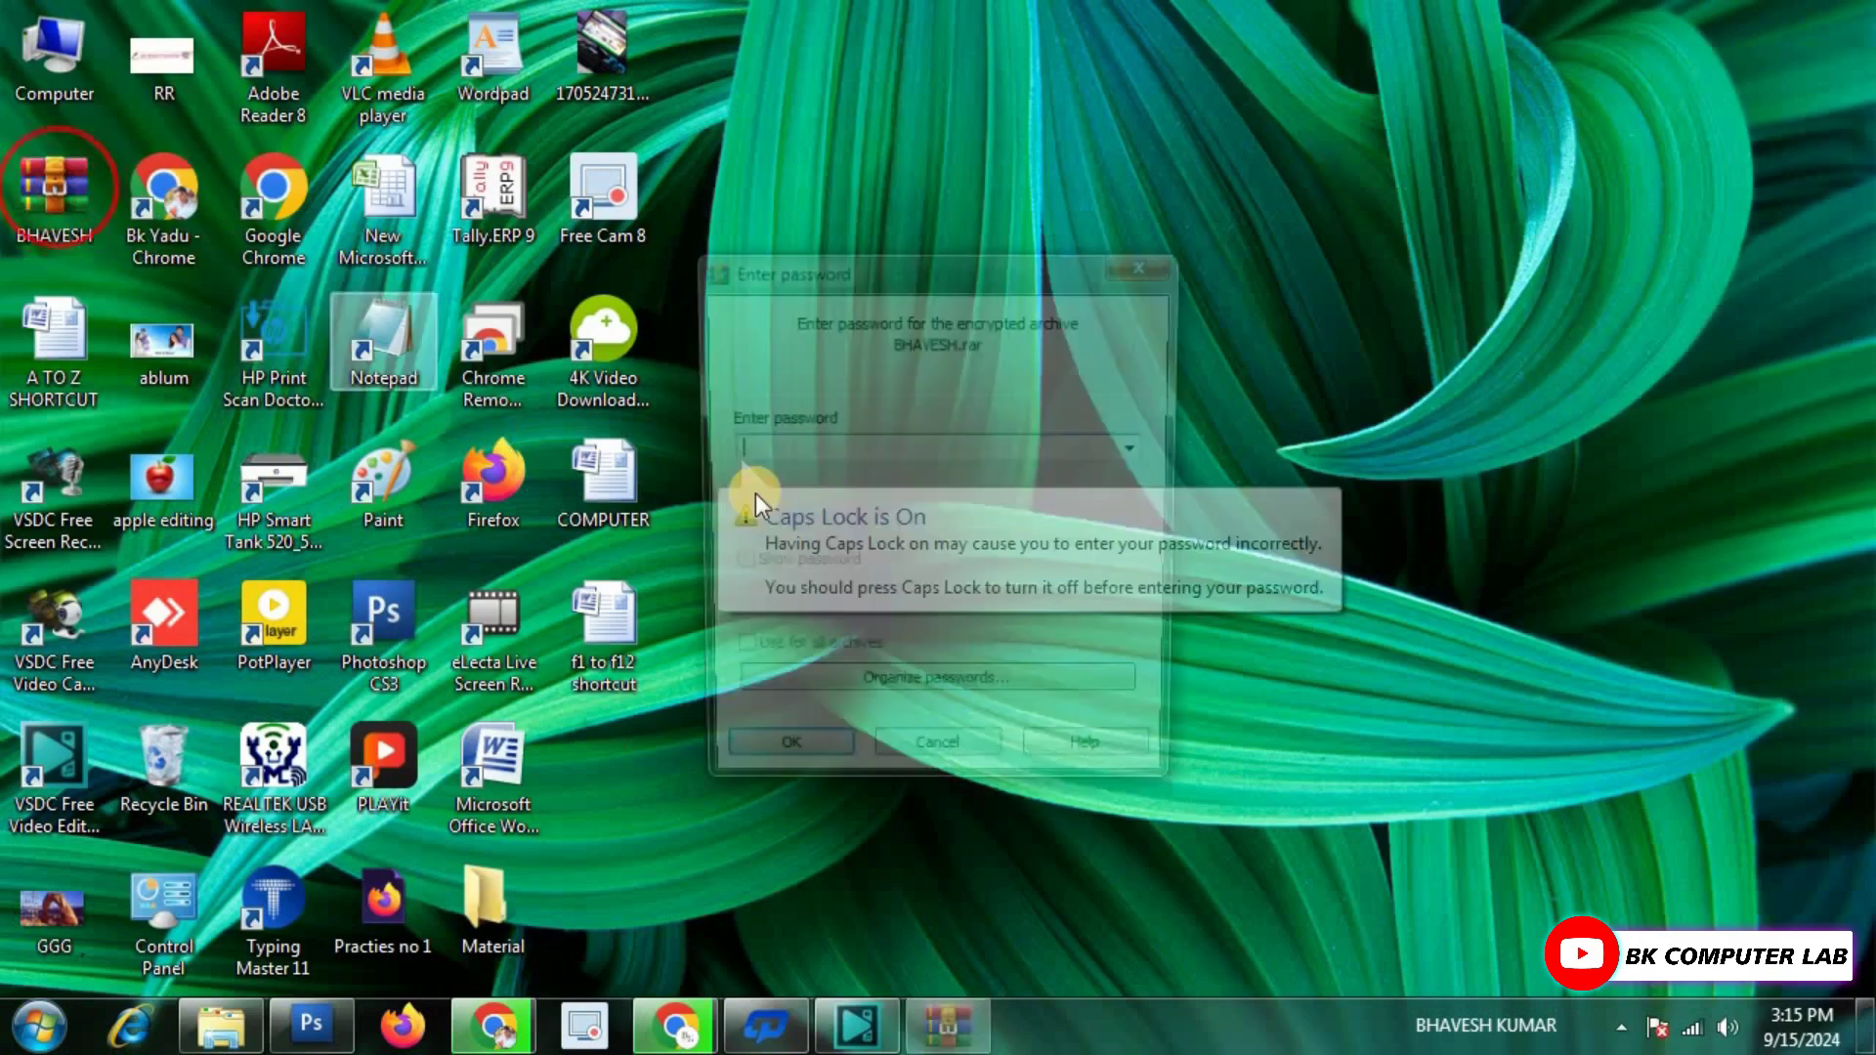
text(123)
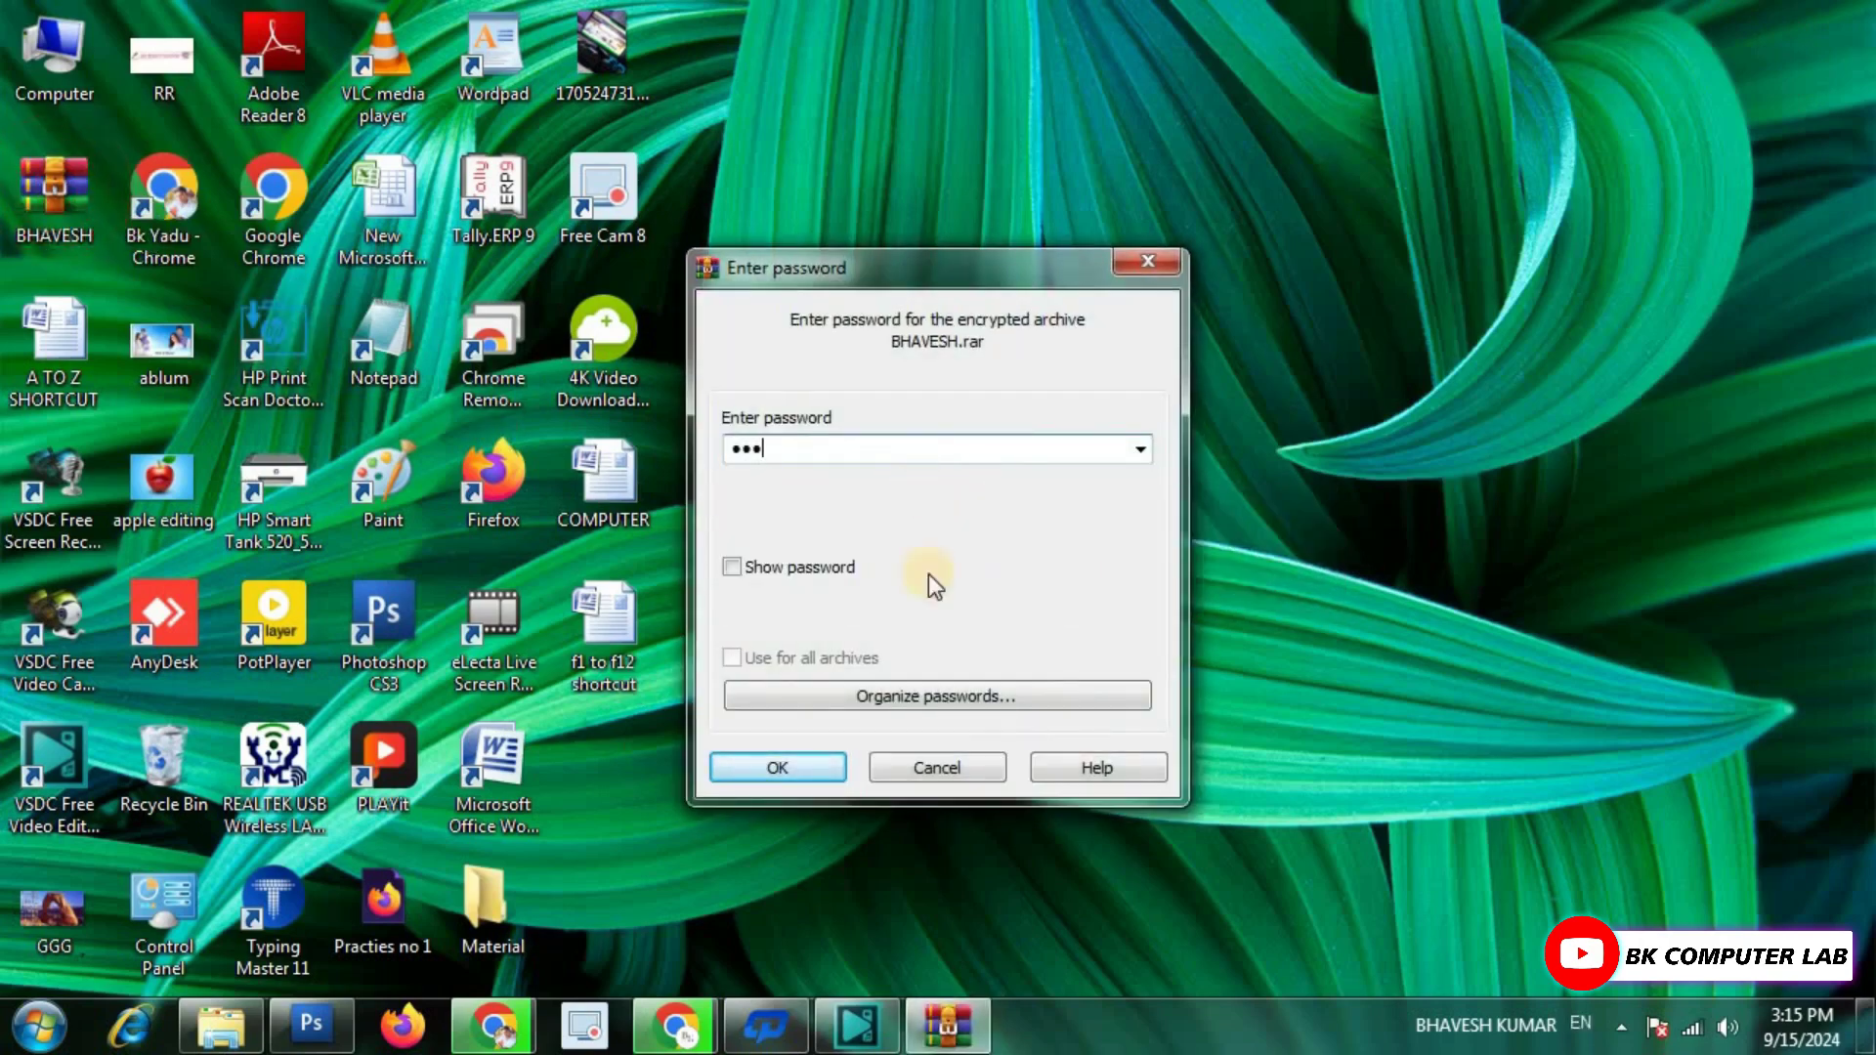
click(790, 766)
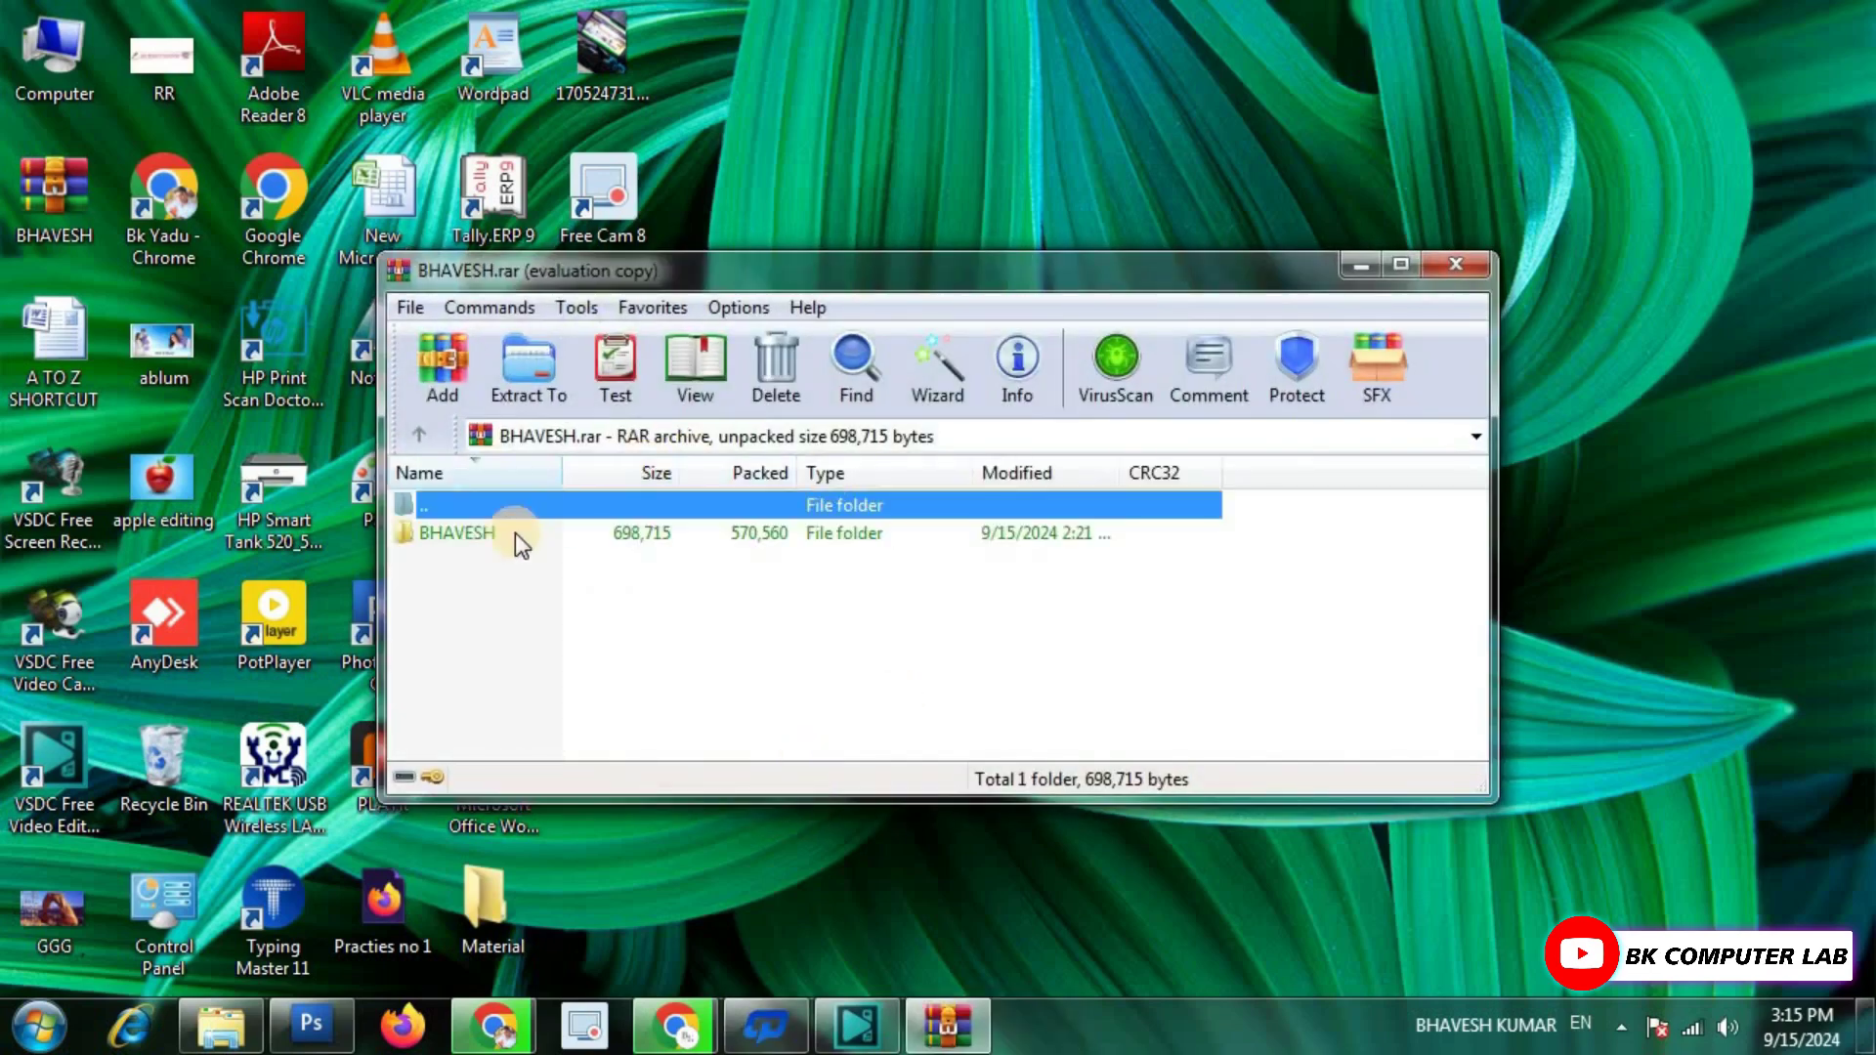
double_click(469, 536)
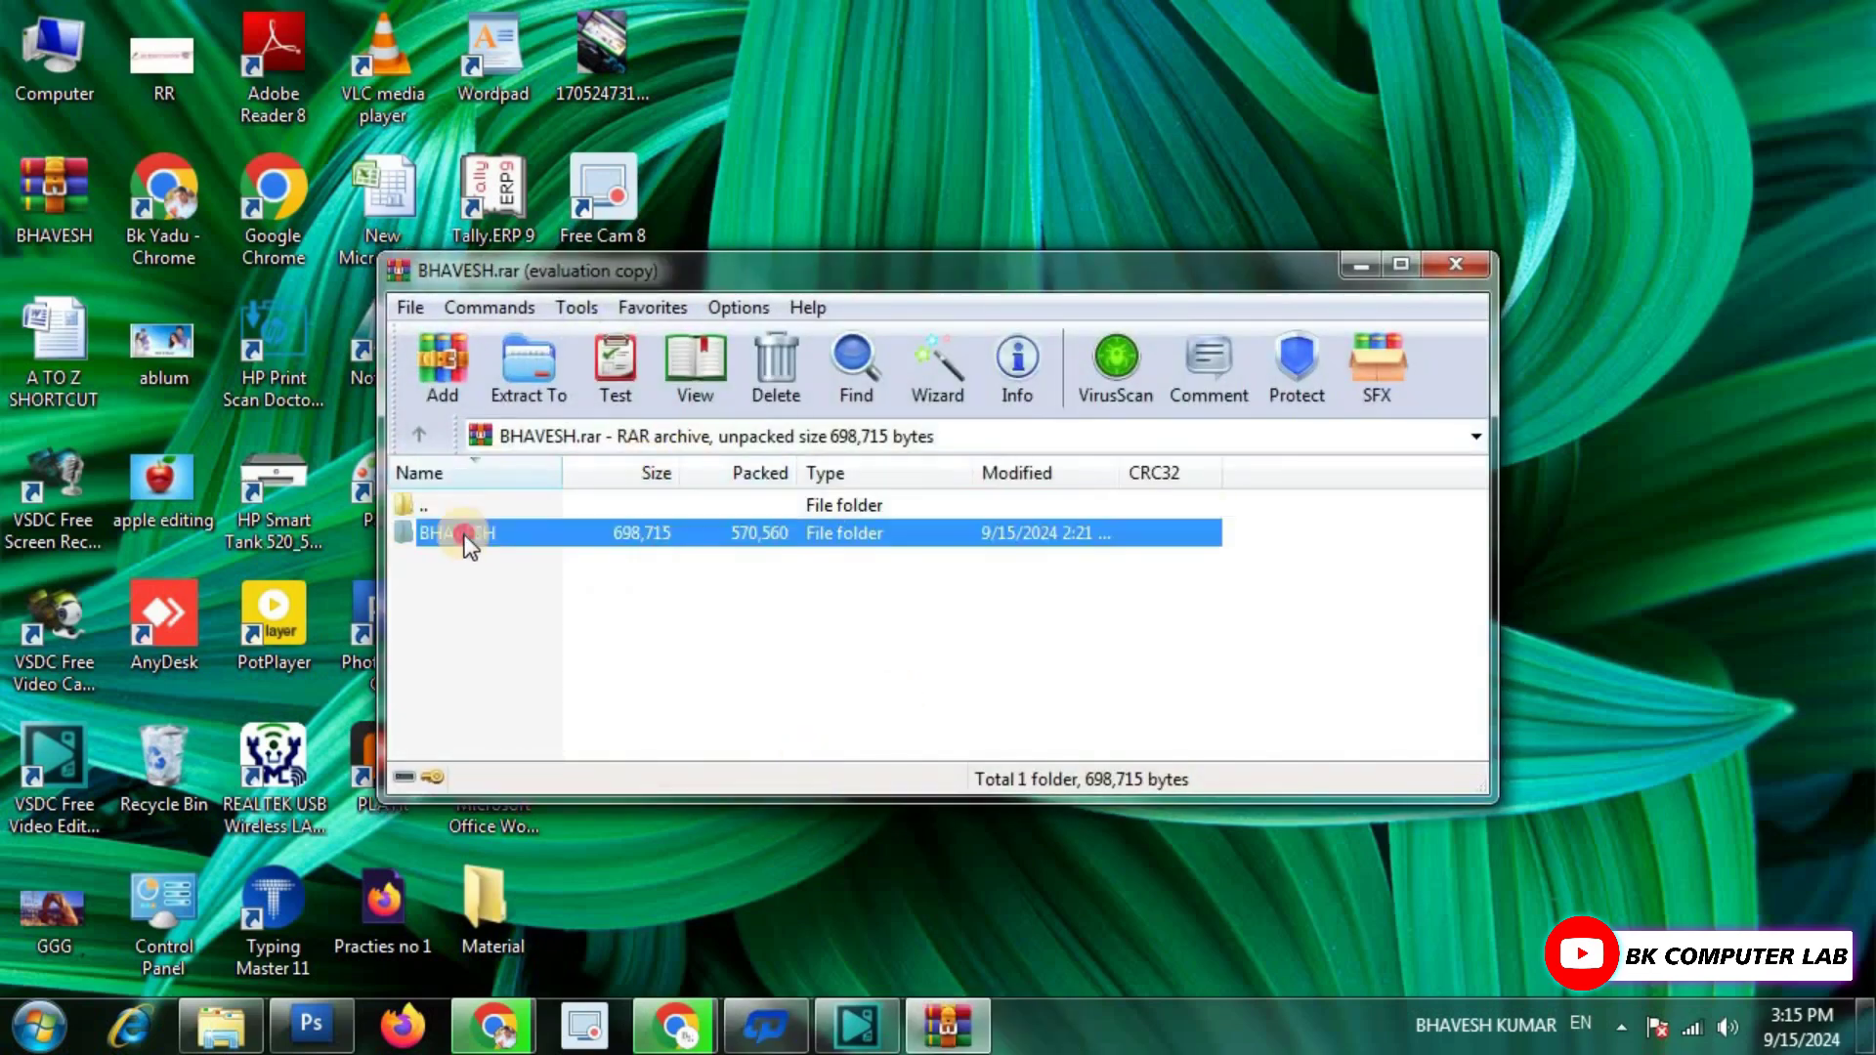
scroll(601, 608, down, 1)
scroll(600, 608, up, 1)
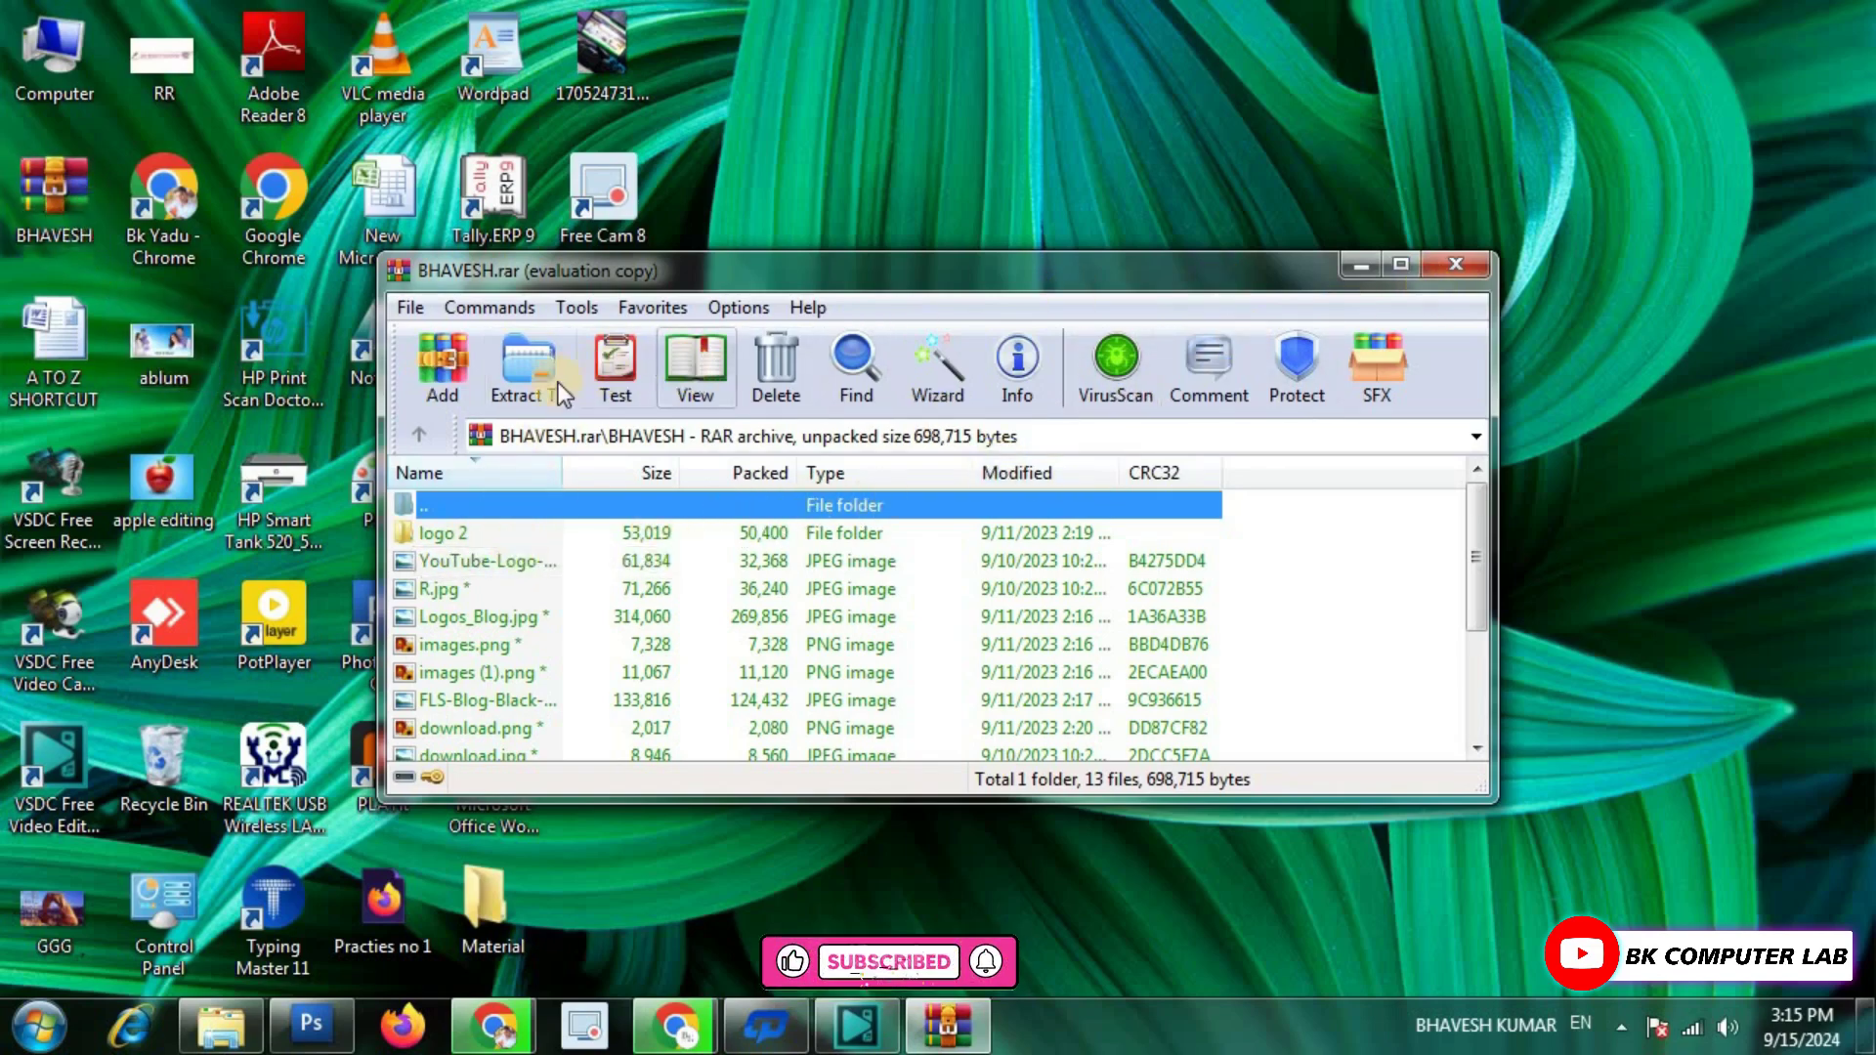
double_click(960, 498)
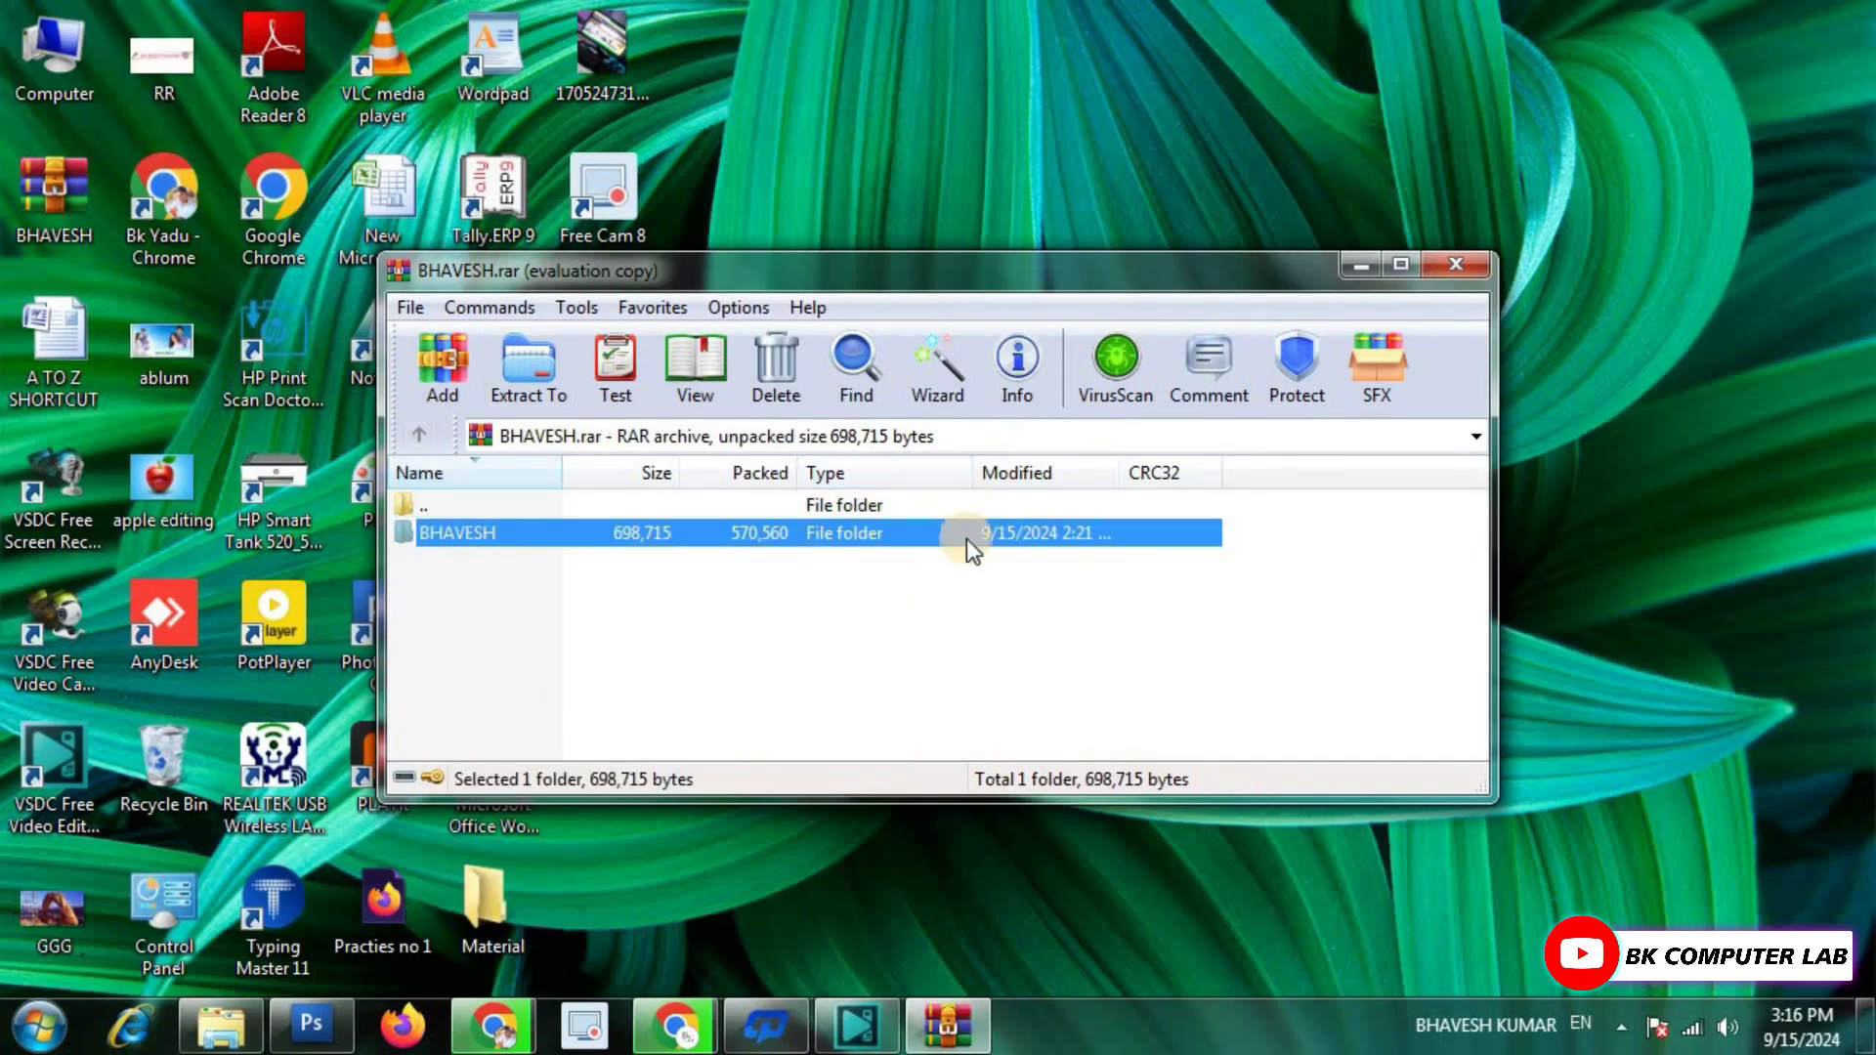
Drag the BHAVESH folder out onto the desktop and check its 13 extracted items.
drag(482, 532, 830, 852)
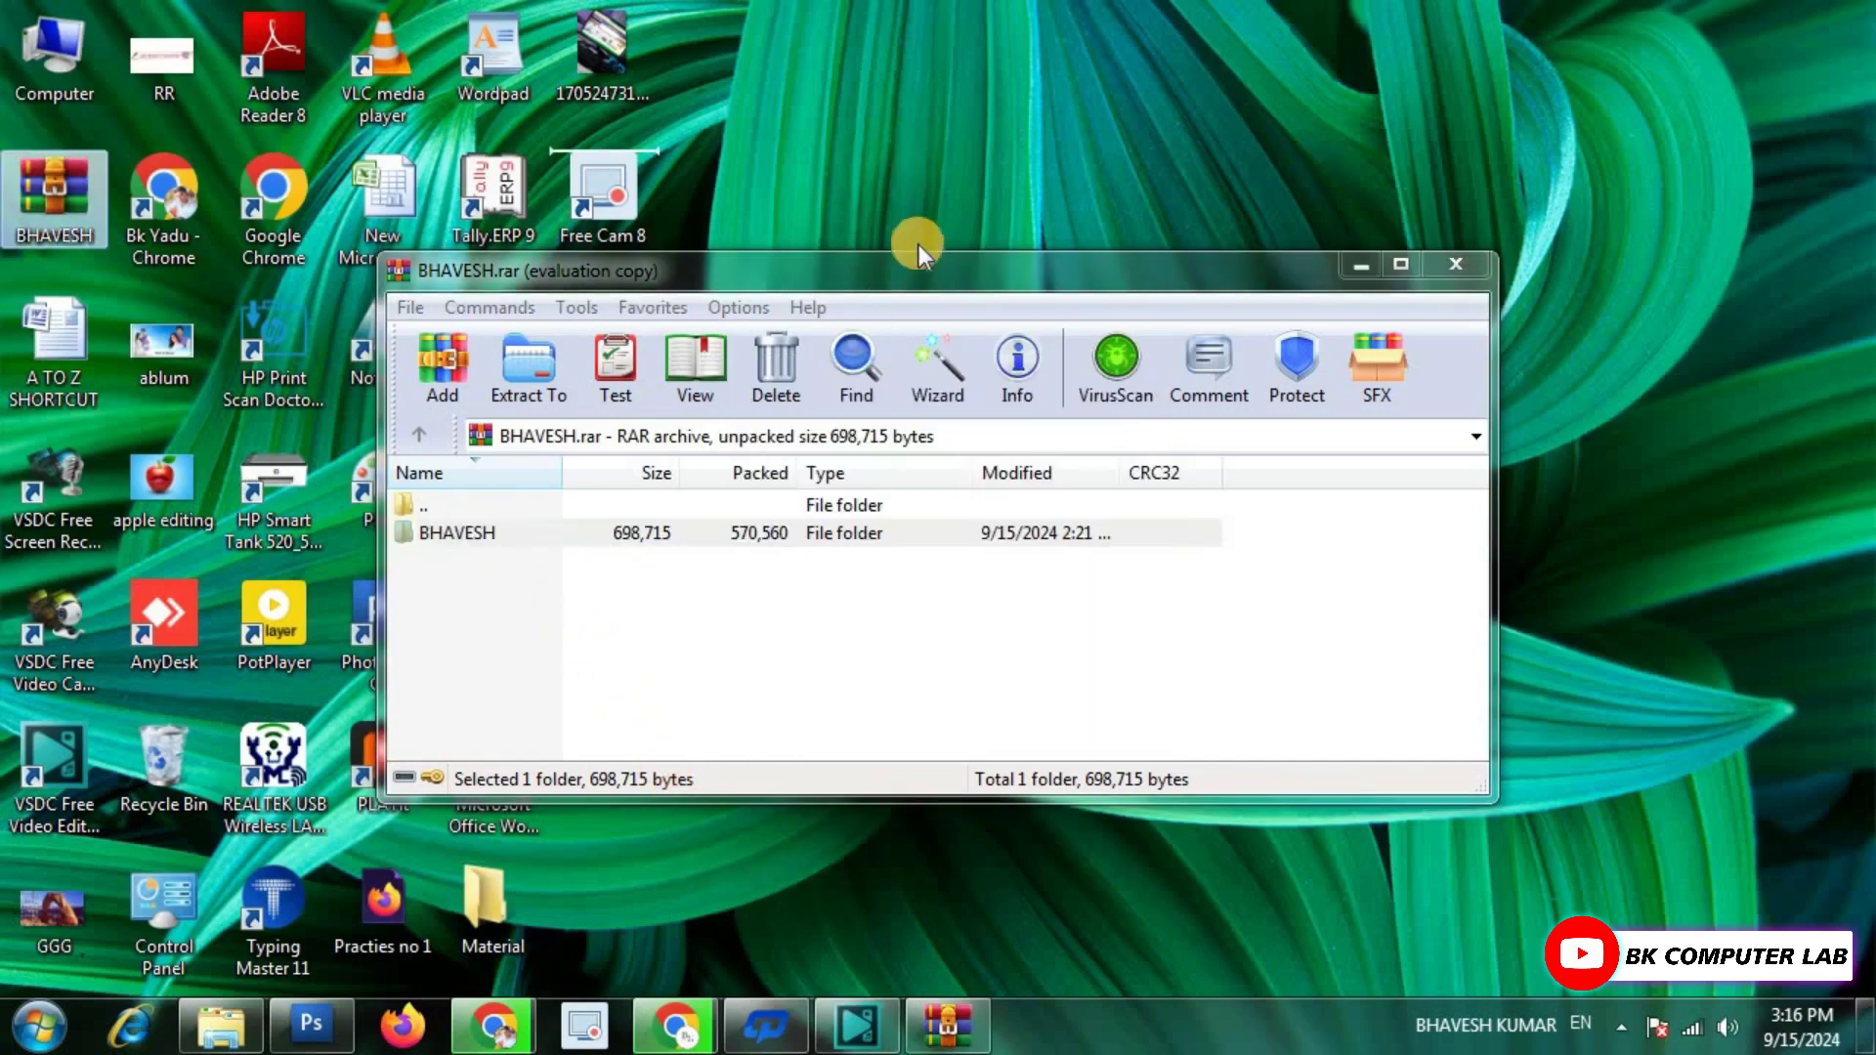
drag(843, 274, 957, 397)
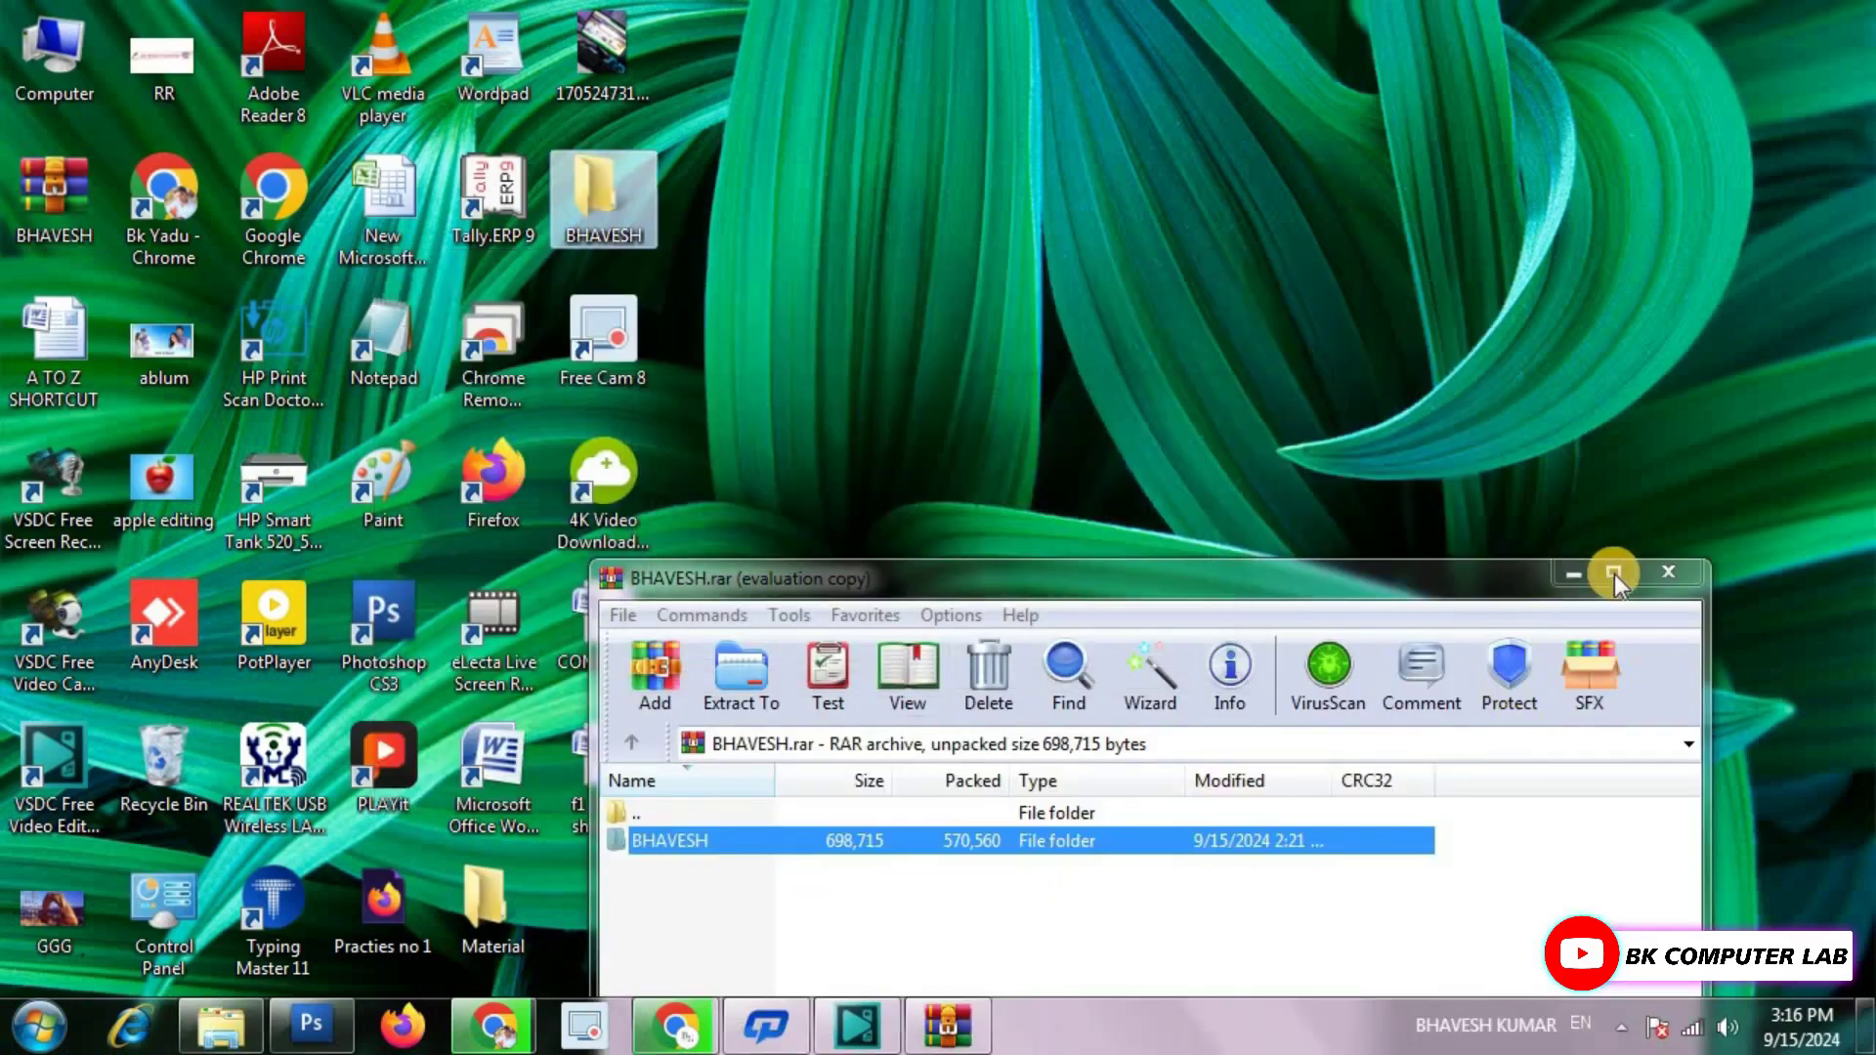
click(1668, 573)
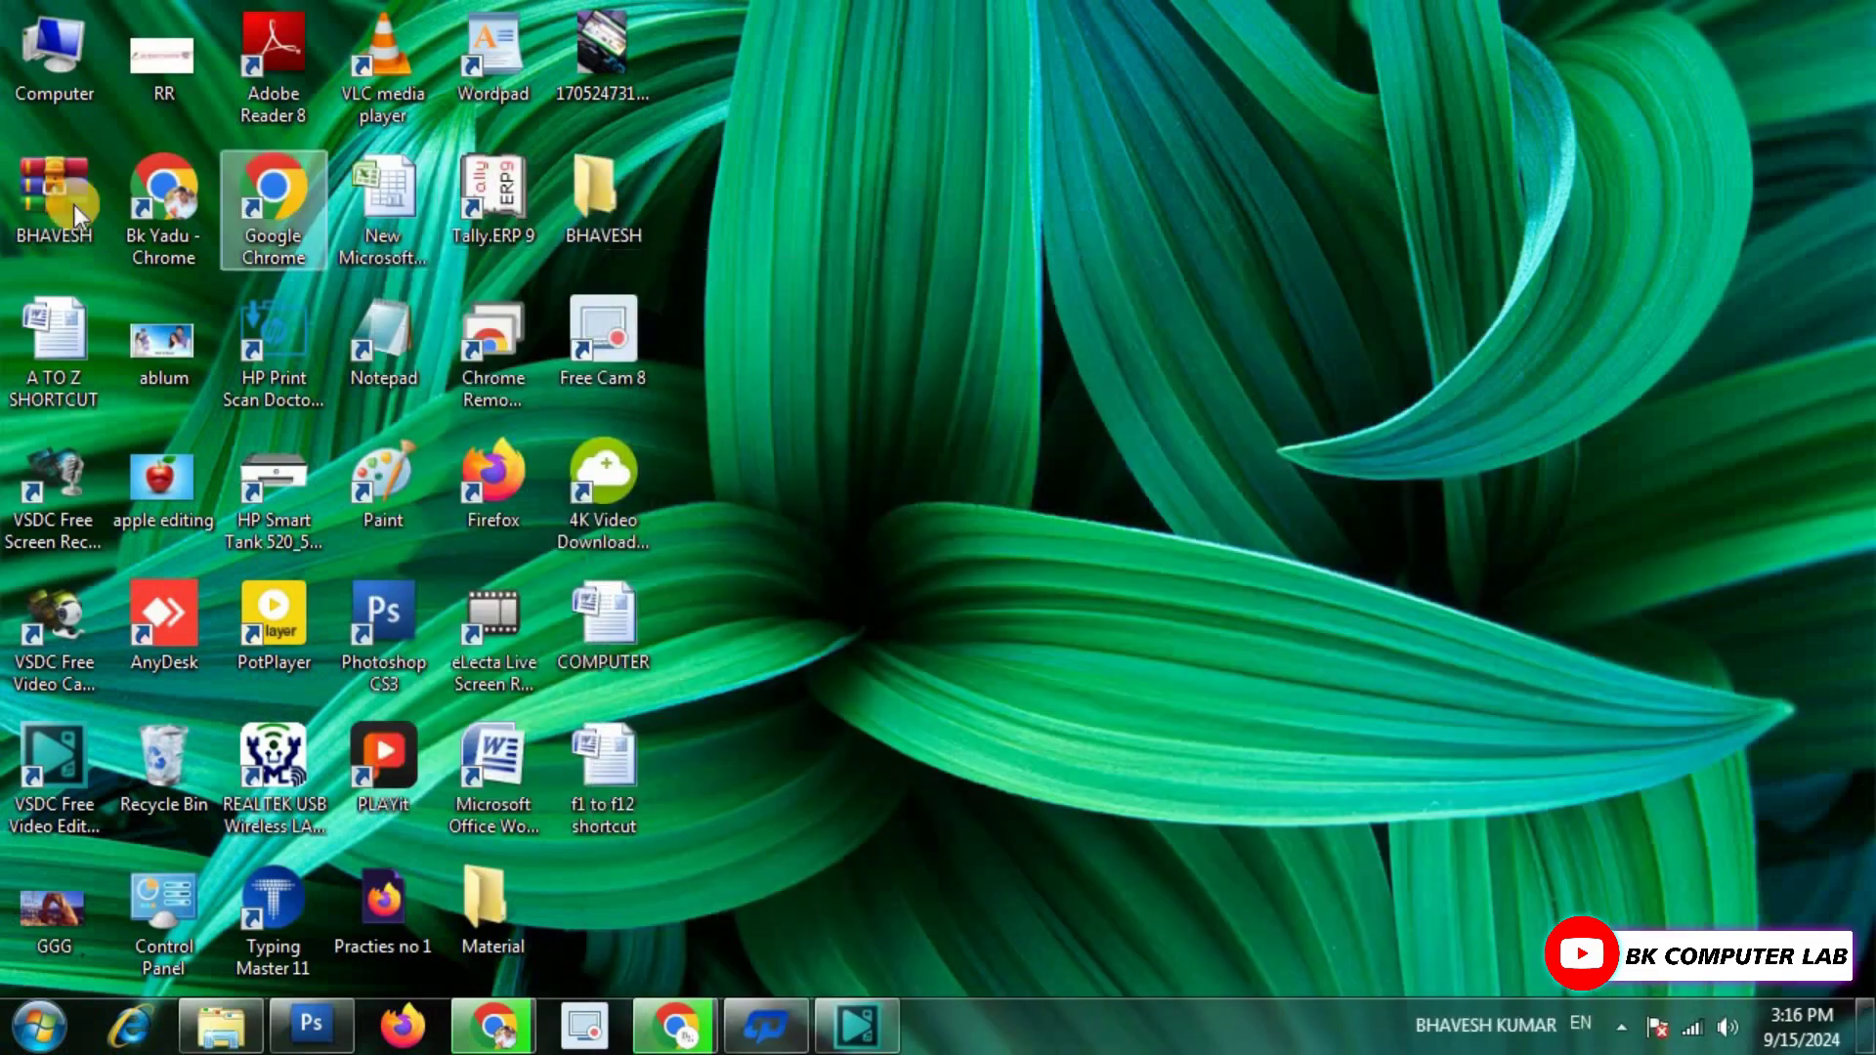
double_click(602, 185)
scroll(1153, 389, down, 5)
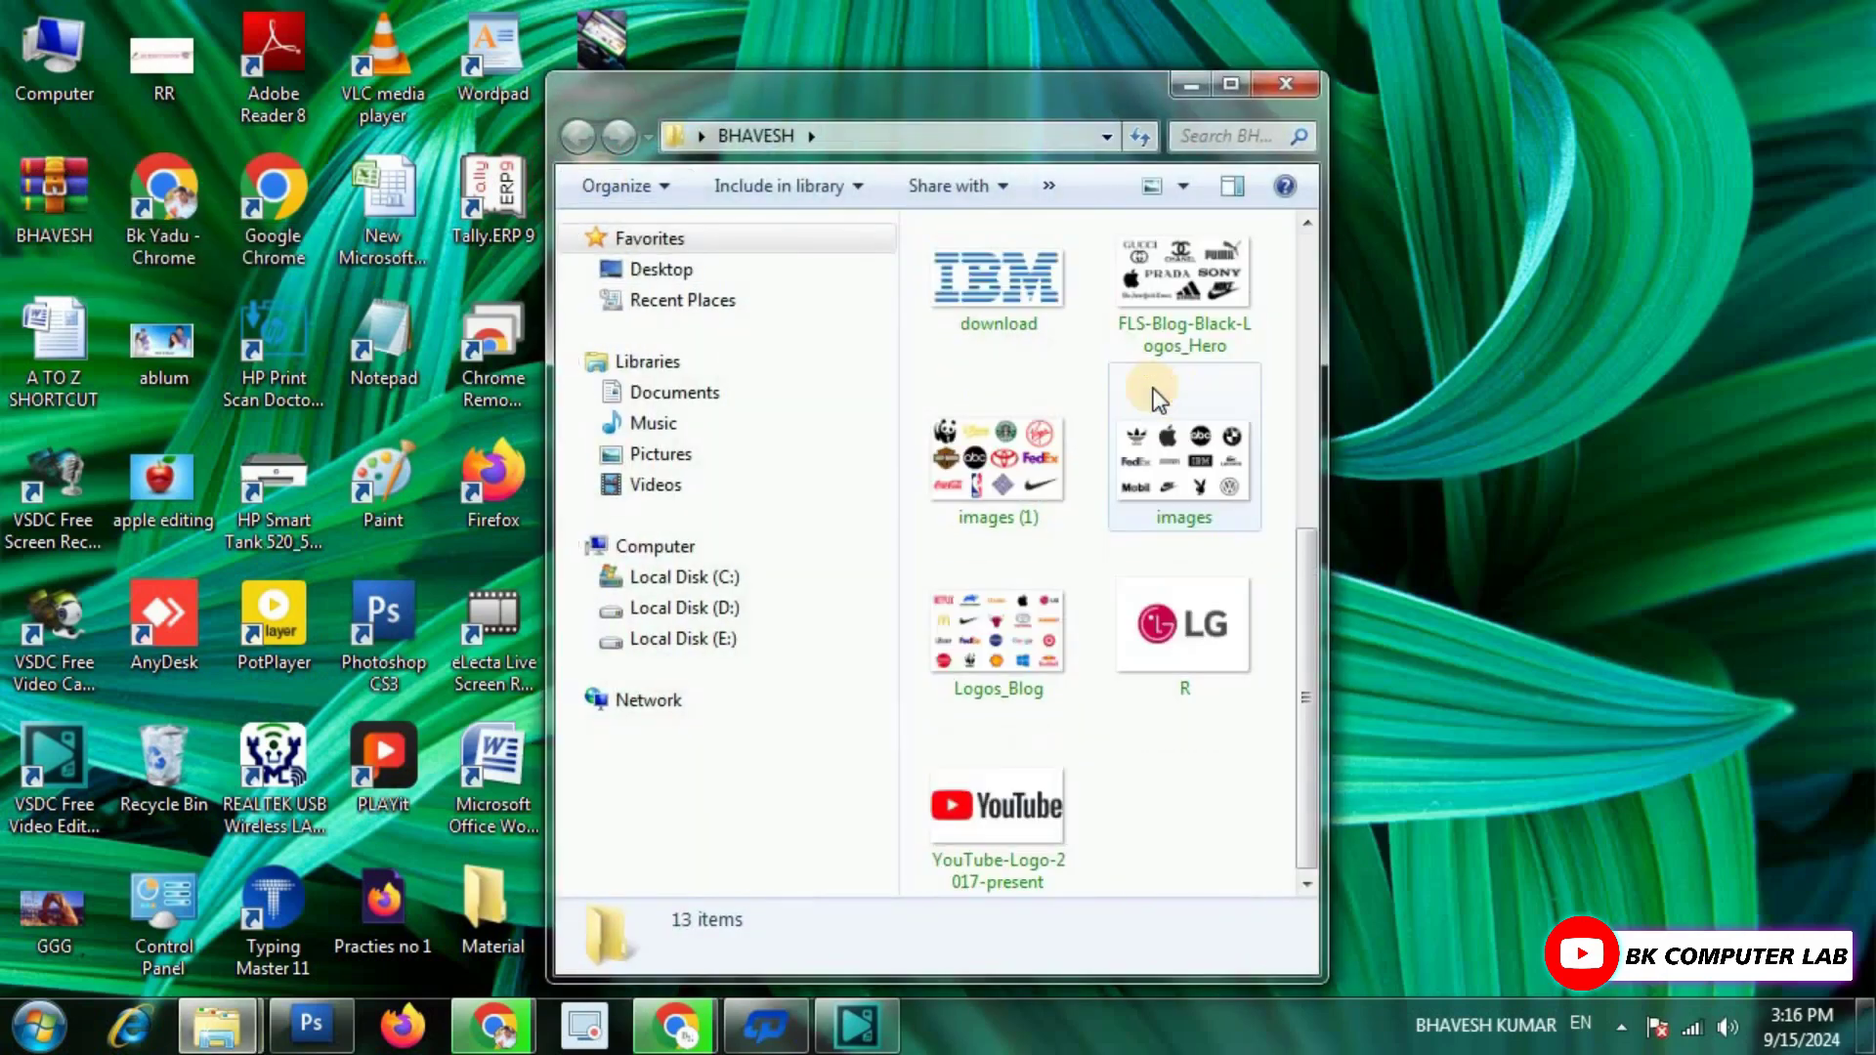
scroll(1163, 396, up, 5)
click(1288, 85)
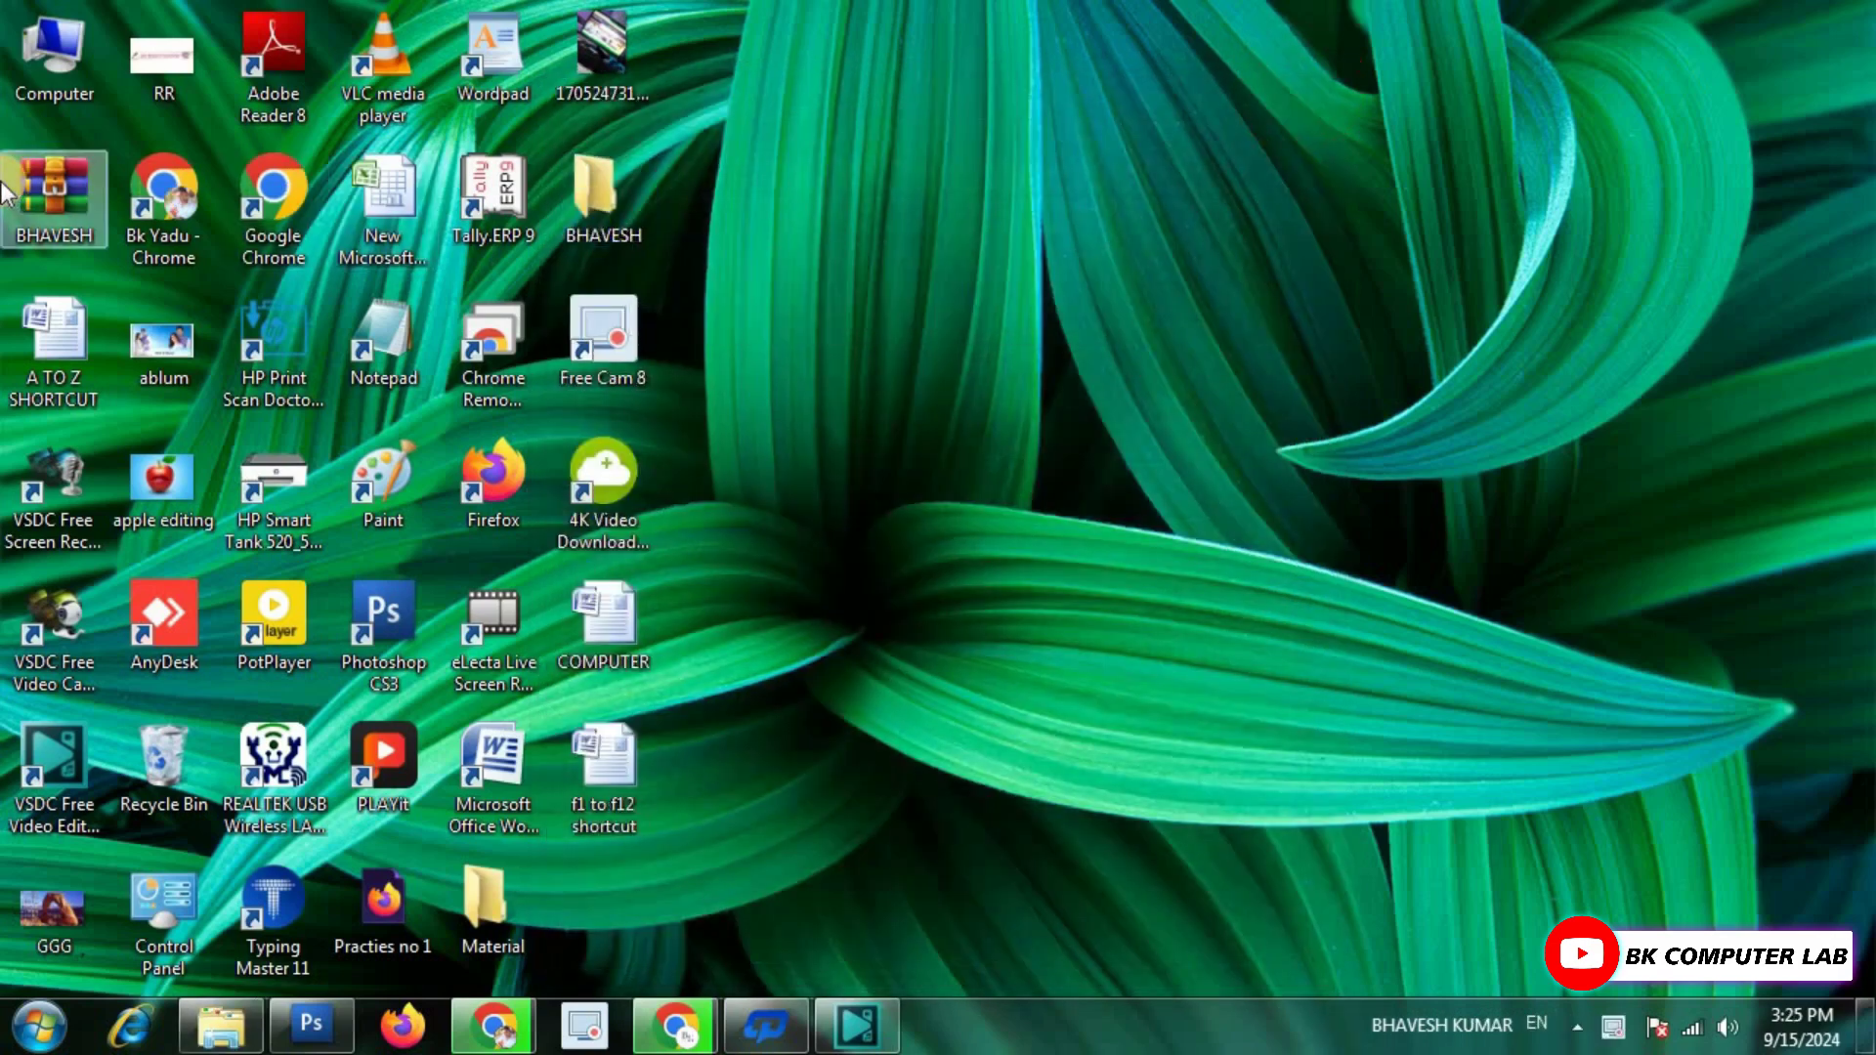
mouse_move(618, 204)
mouse_move(63, 190)
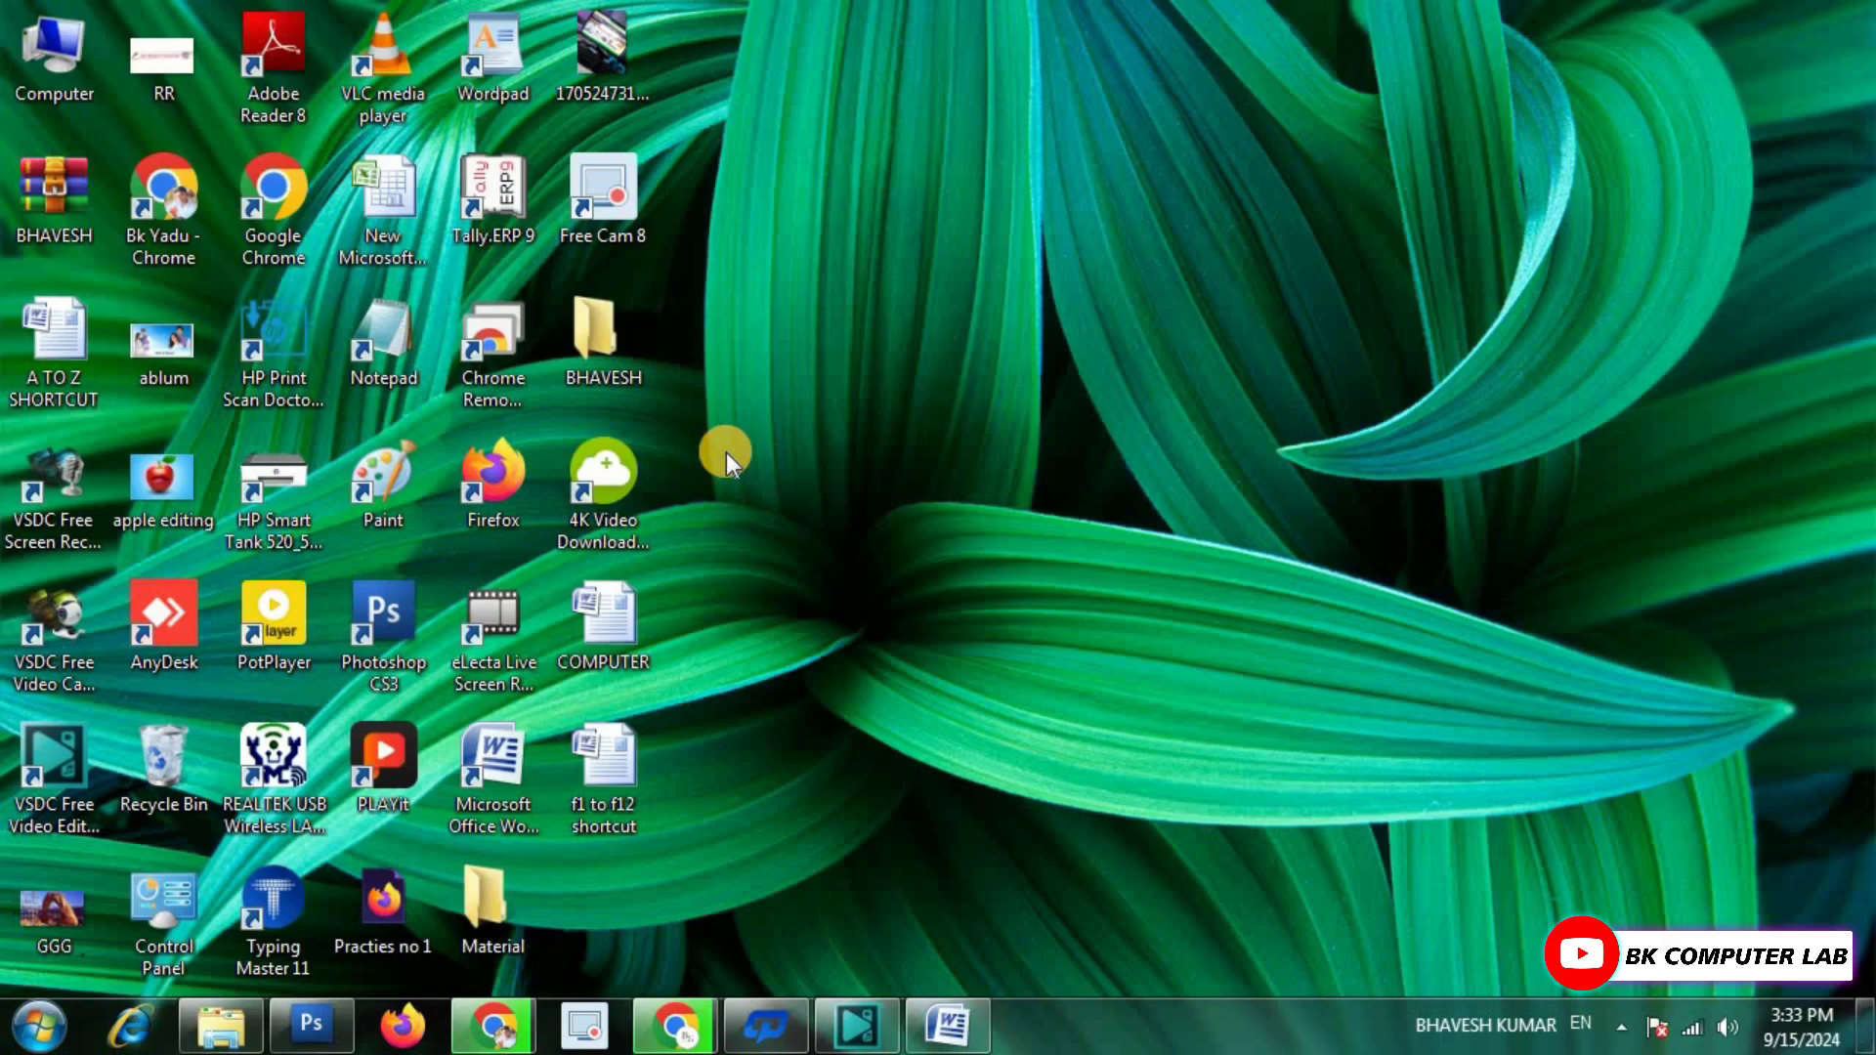
Select the entire Folder Locker batch script in the 'folder lock code' Word document.
click(947, 1025)
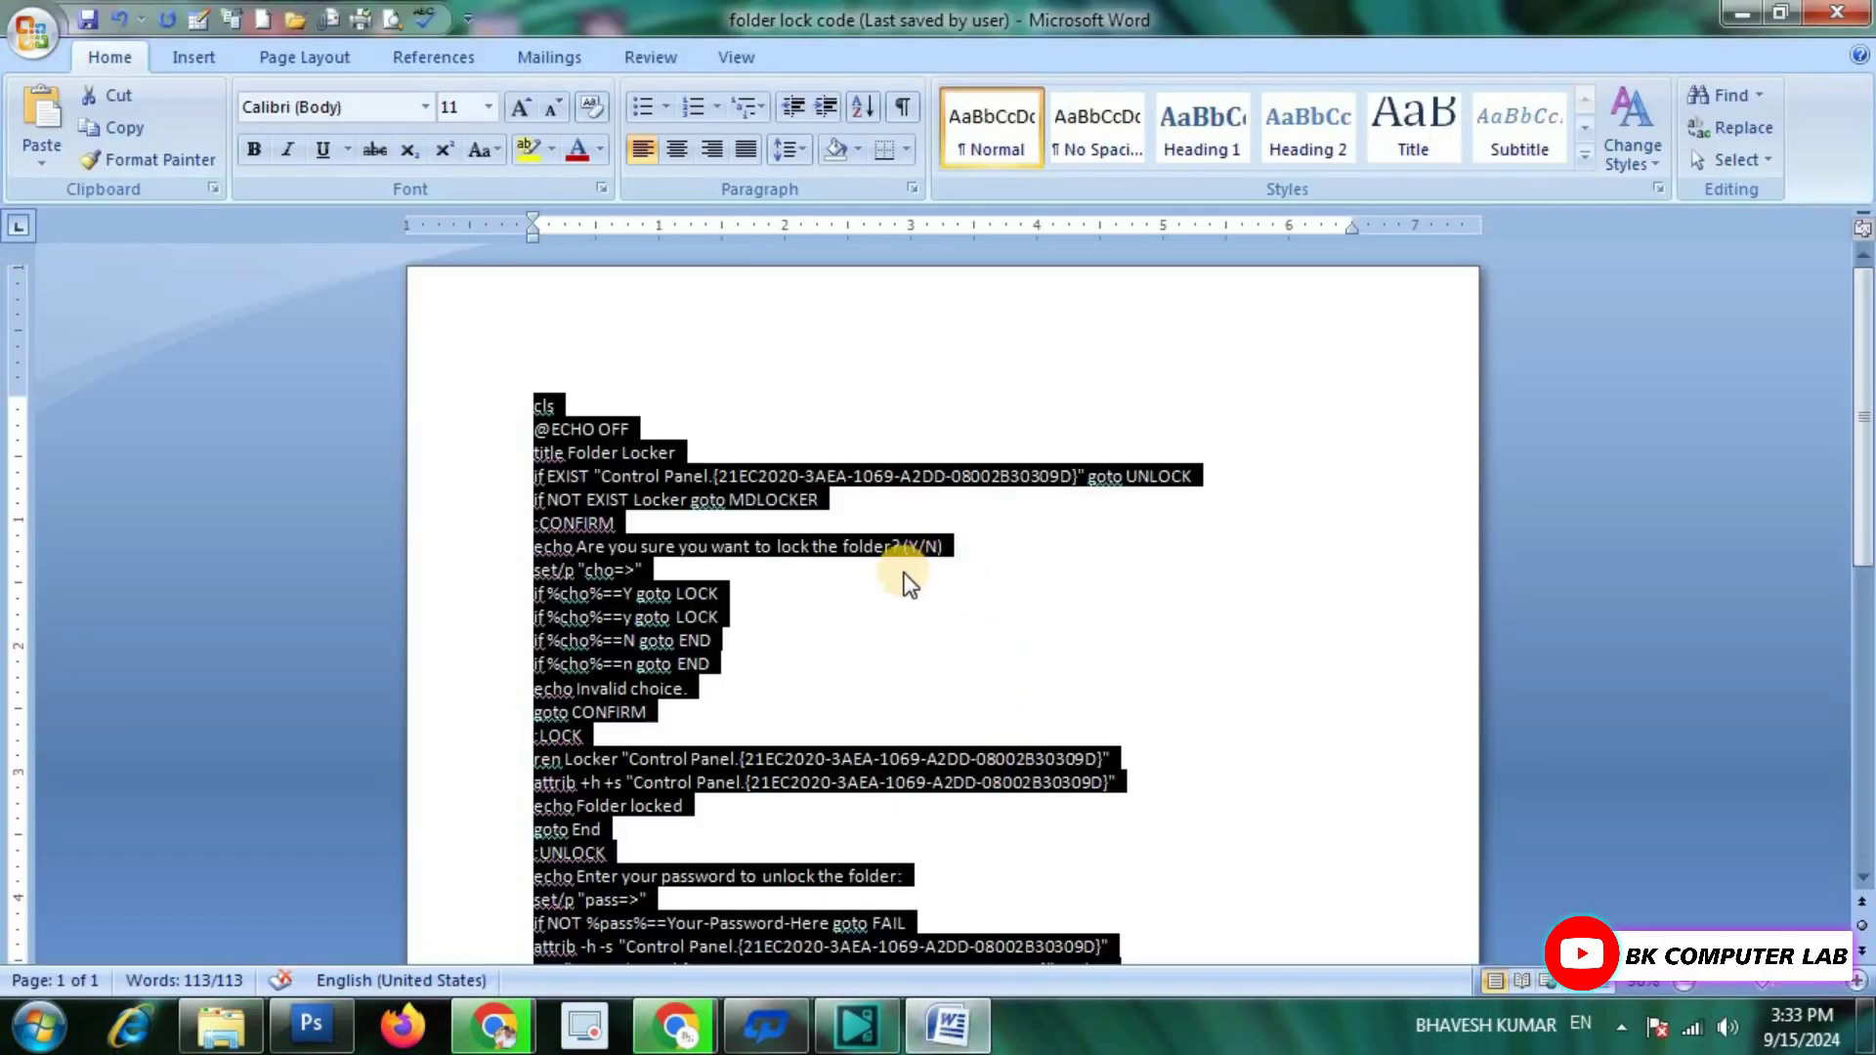
scroll(1098, 532, down, 2)
click(1097, 531)
scroll(977, 547, down, 4)
scroll(850, 567, up, 4)
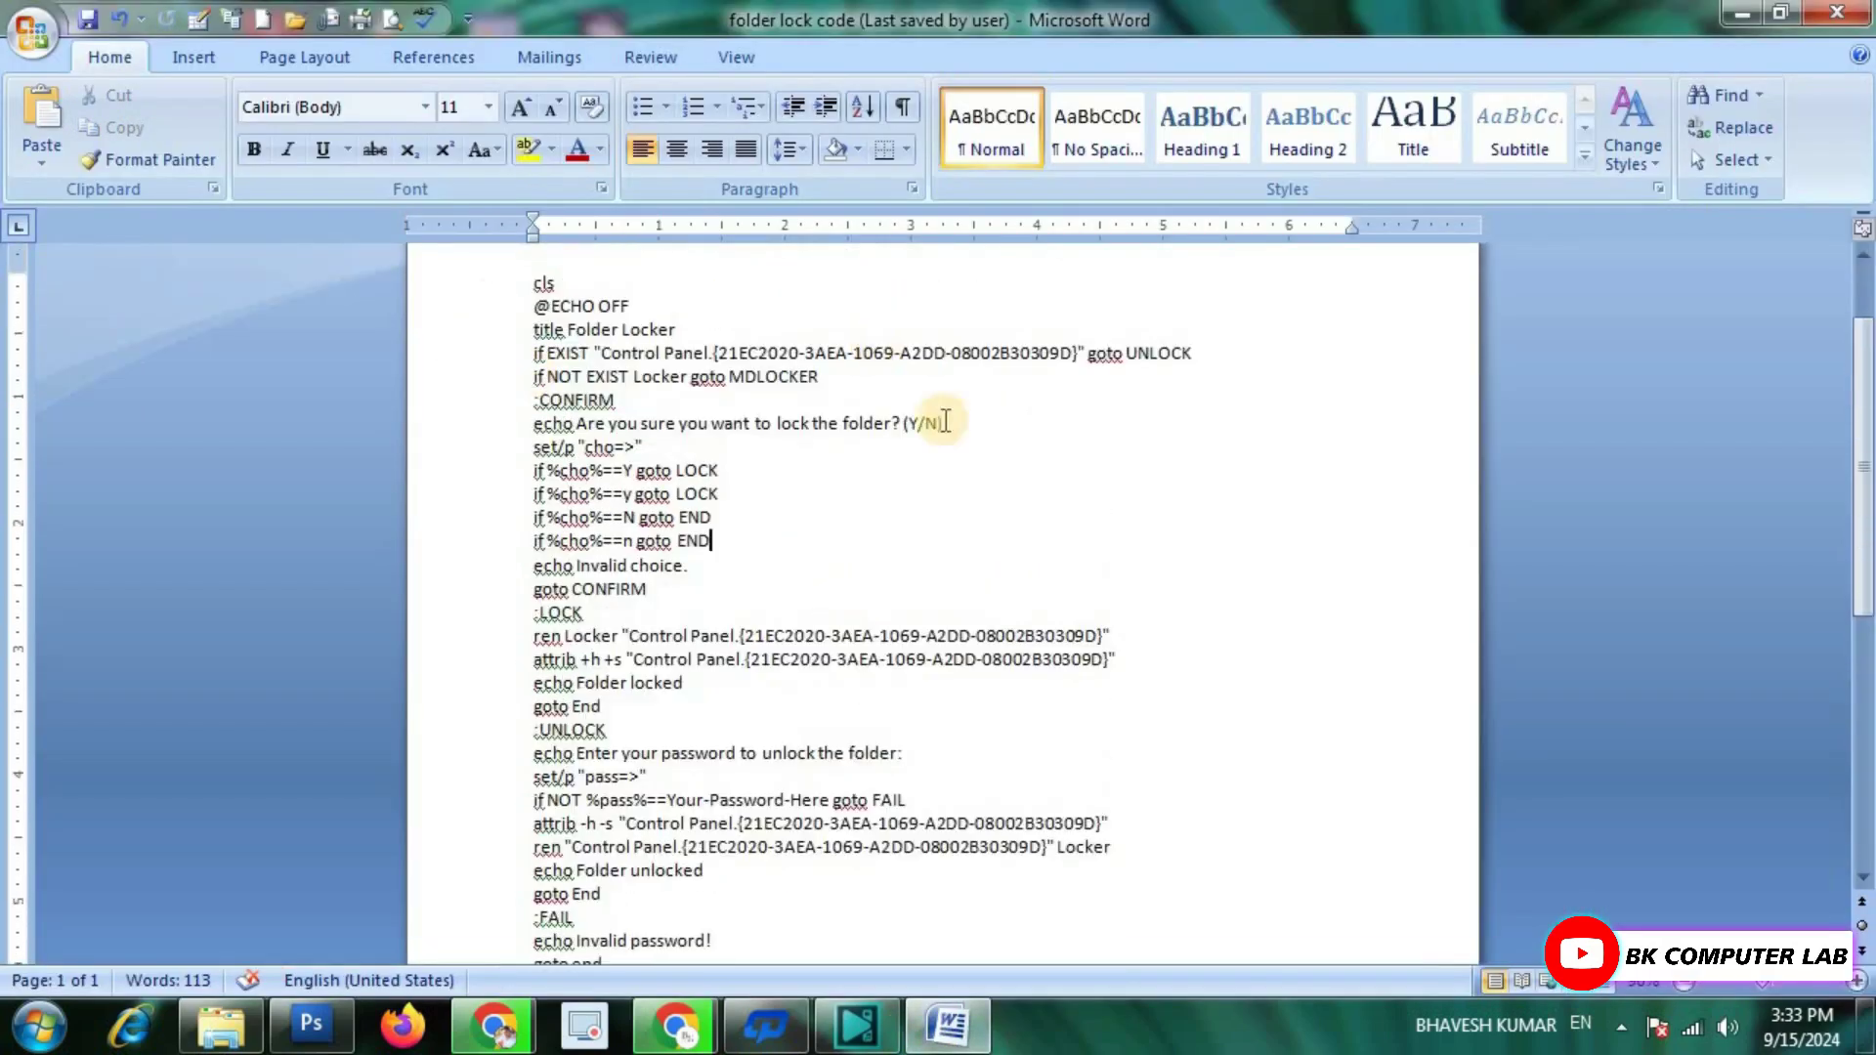
scroll(808, 511, down, 1)
scroll(889, 495, up, 2)
scroll(897, 514, down, 3)
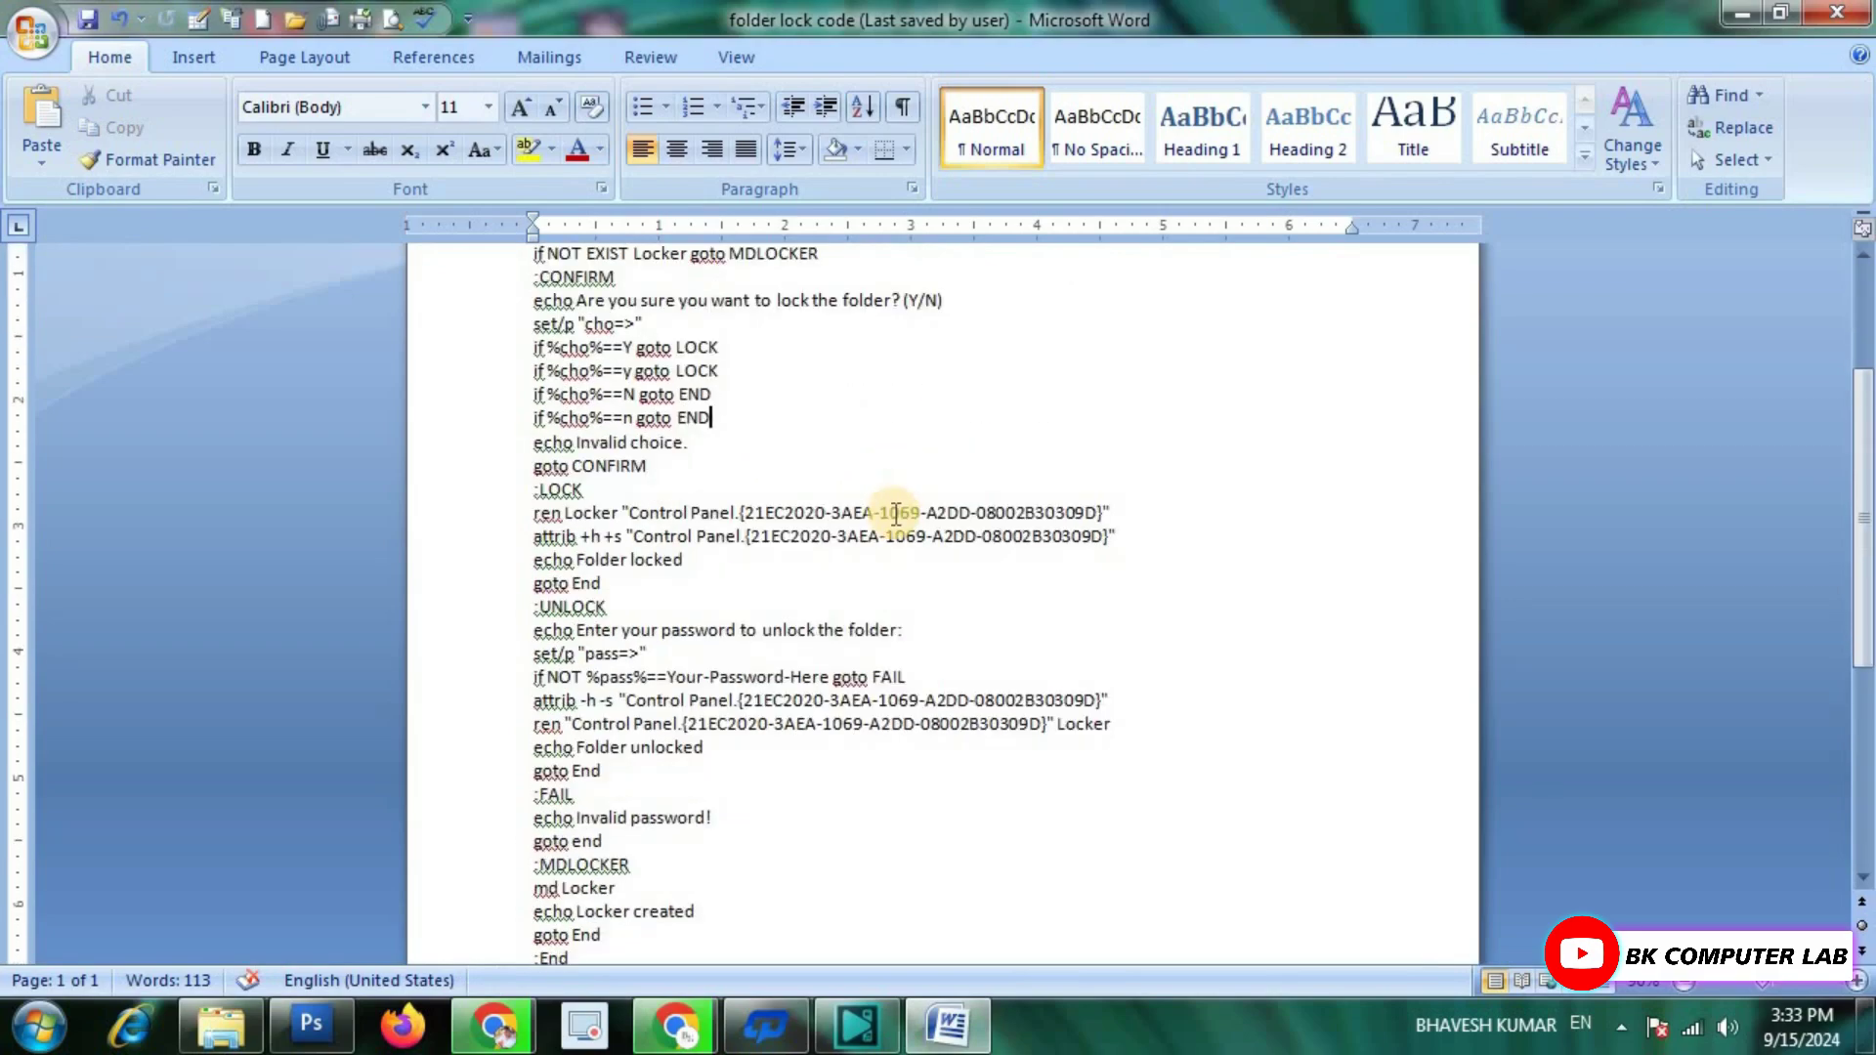
scroll(889, 494, down, 3)
scroll(875, 519, up, 6)
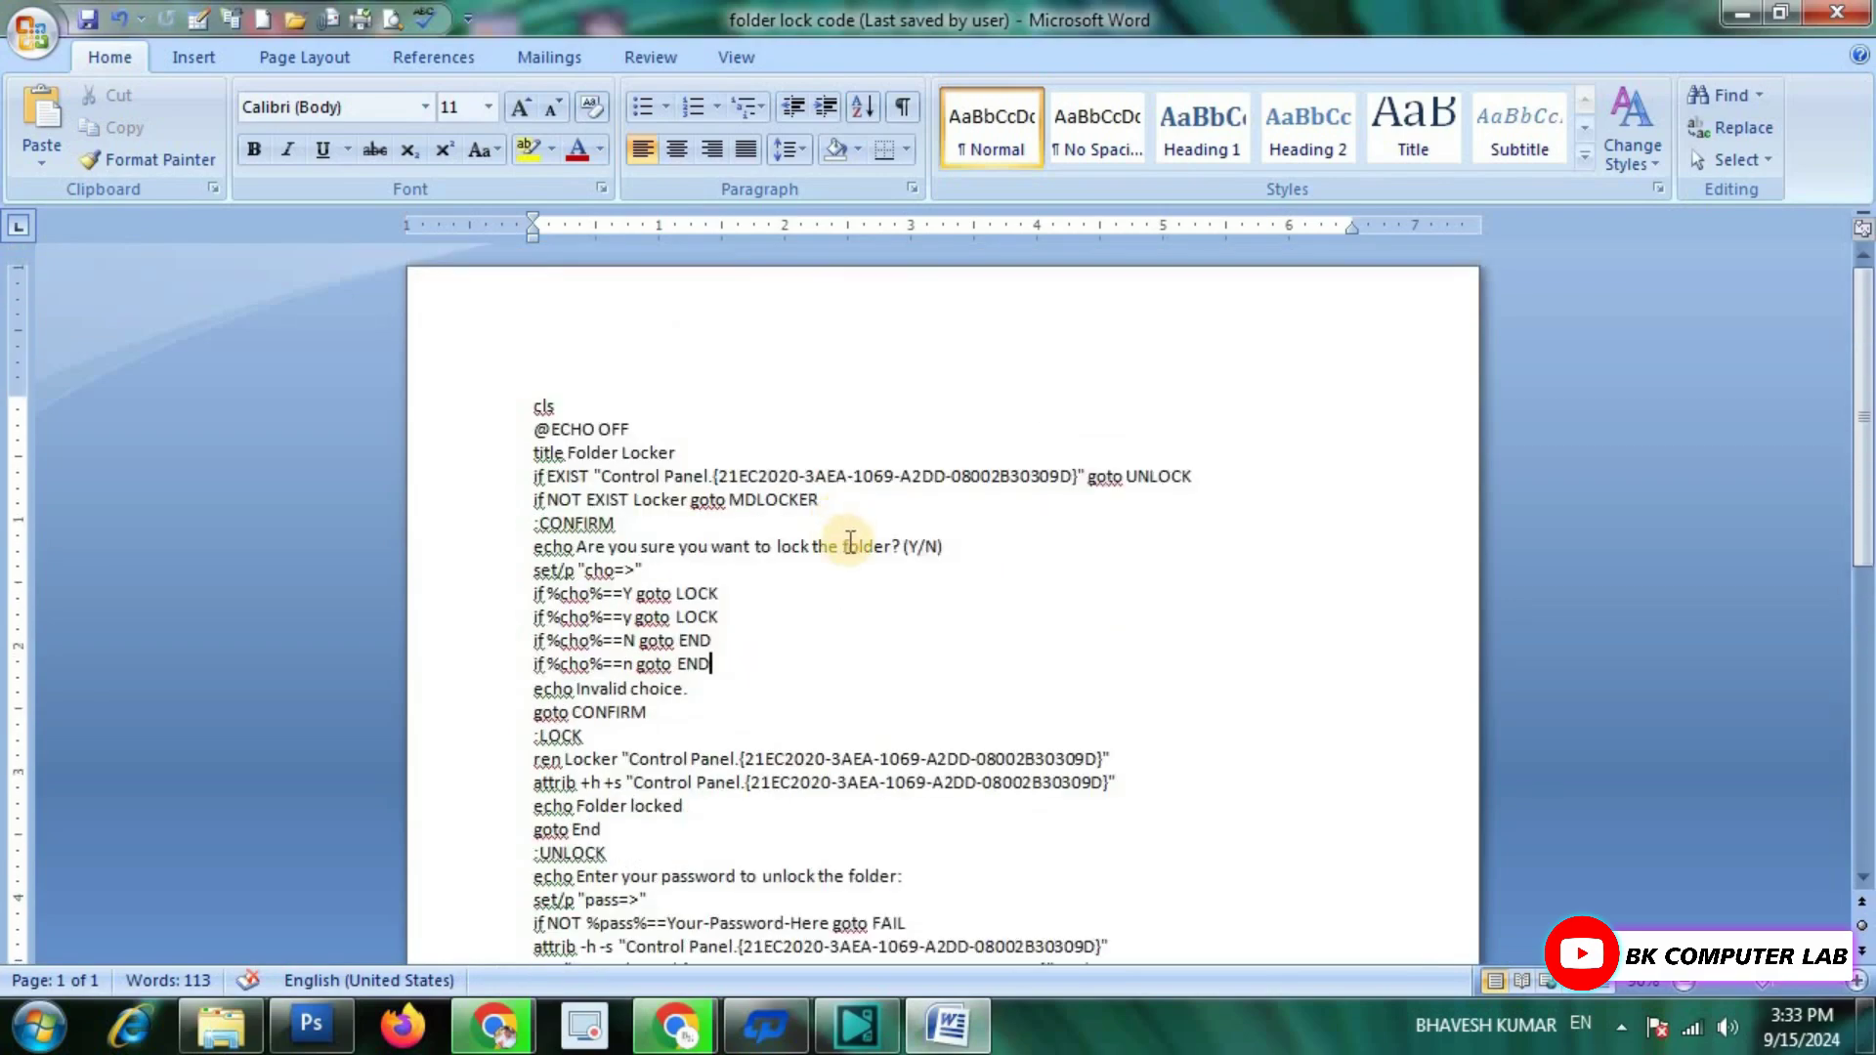
scroll(1013, 577, down, 6)
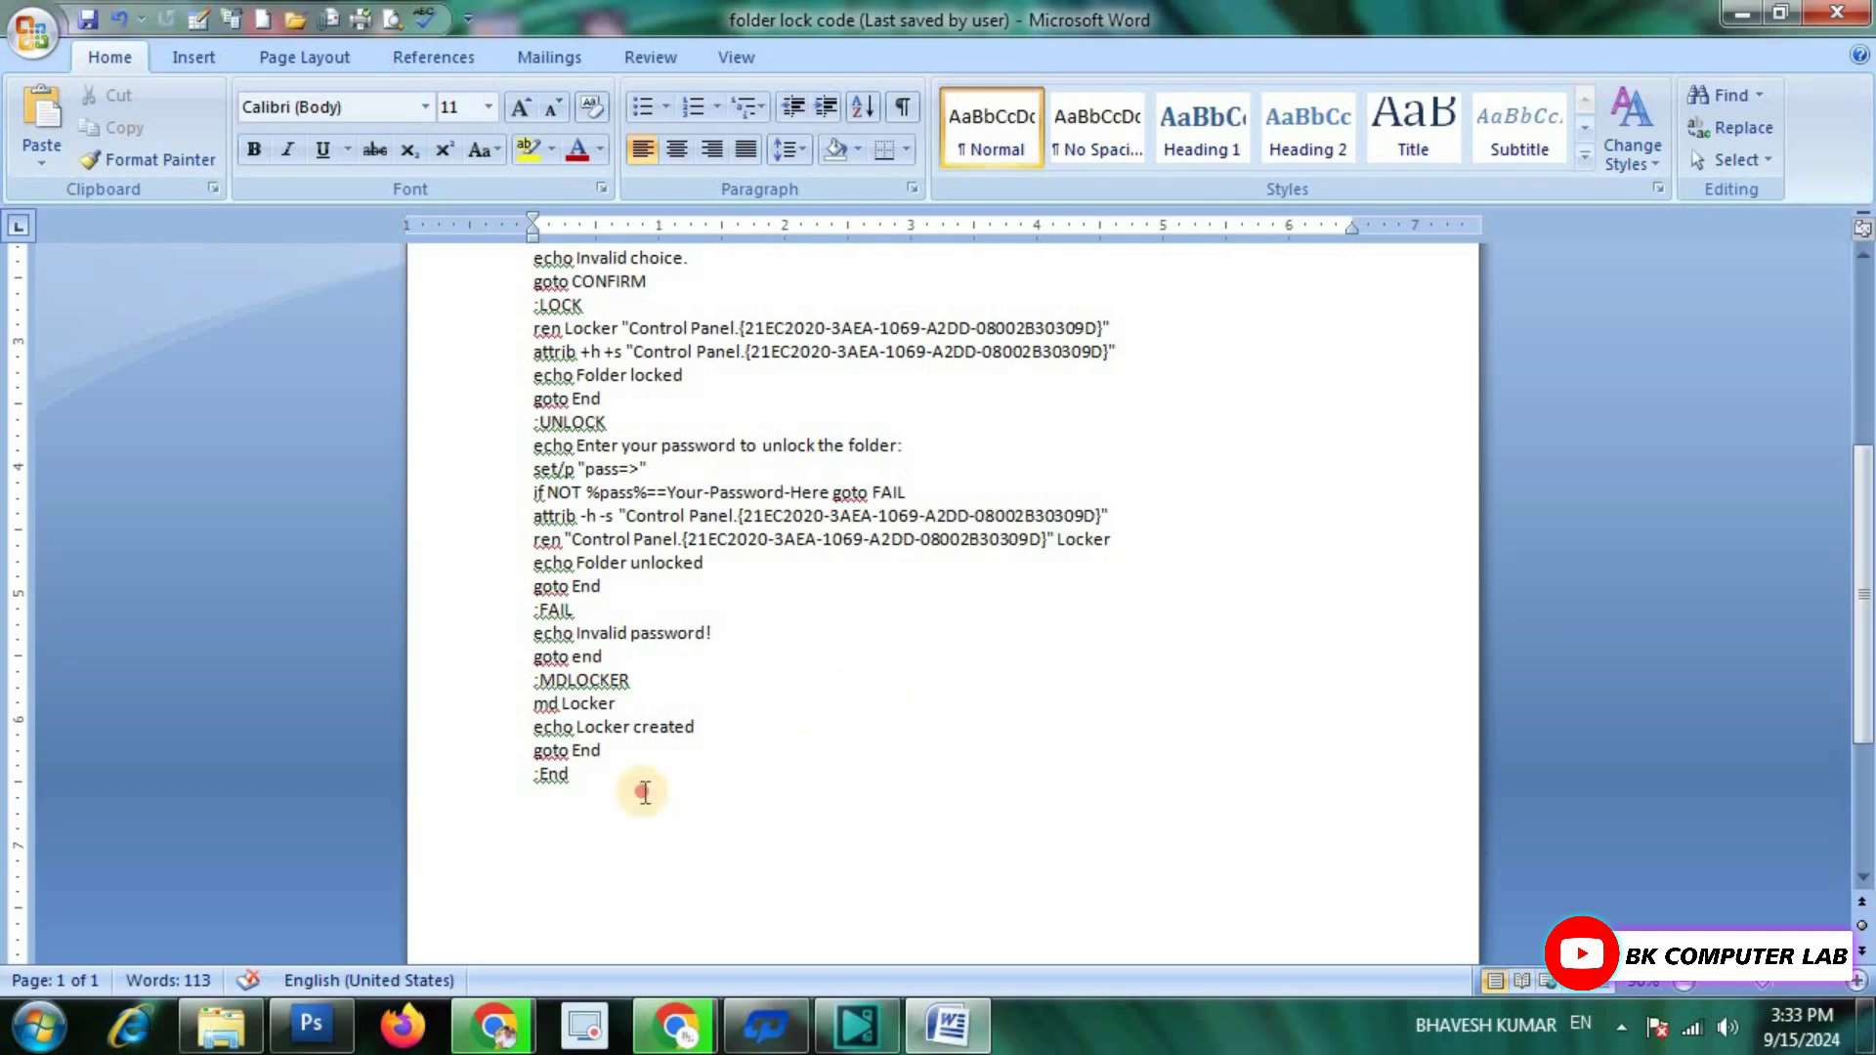
drag(644, 792, 498, 314)
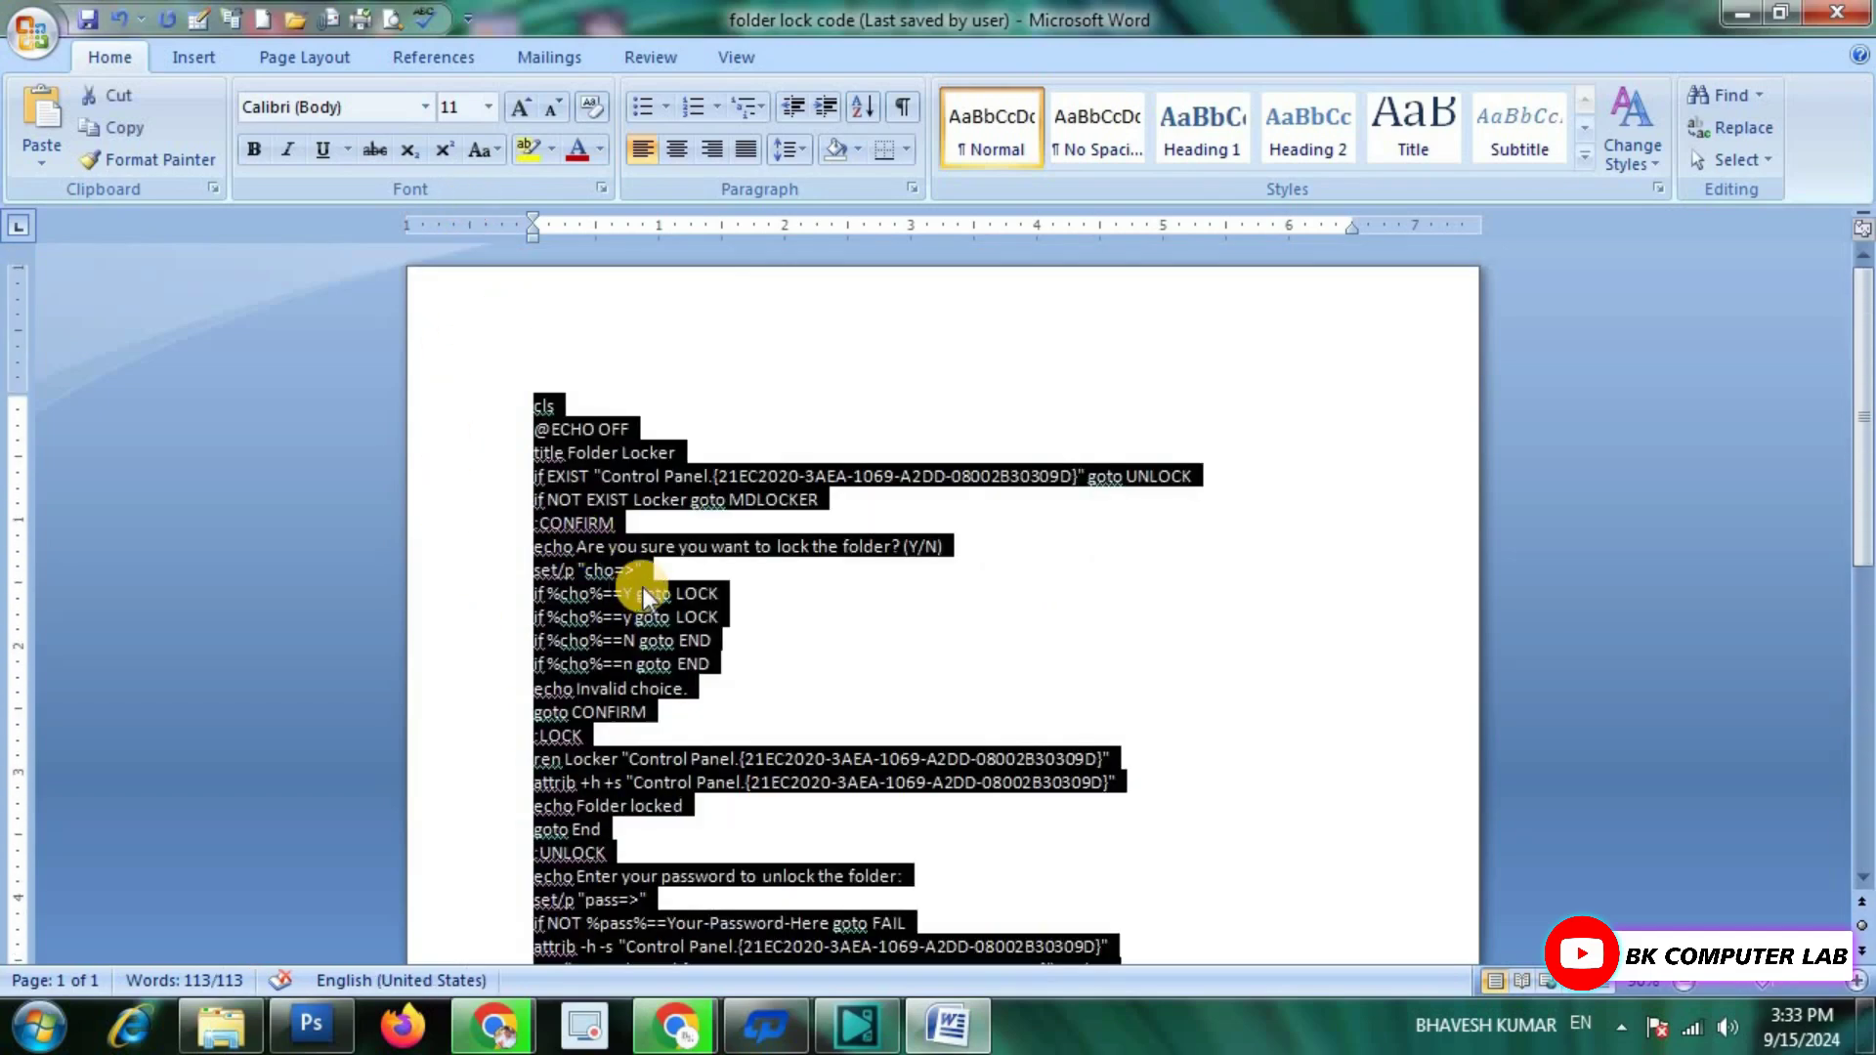
Paste the Folder Locker script into a new Notepad document.
click(1742, 12)
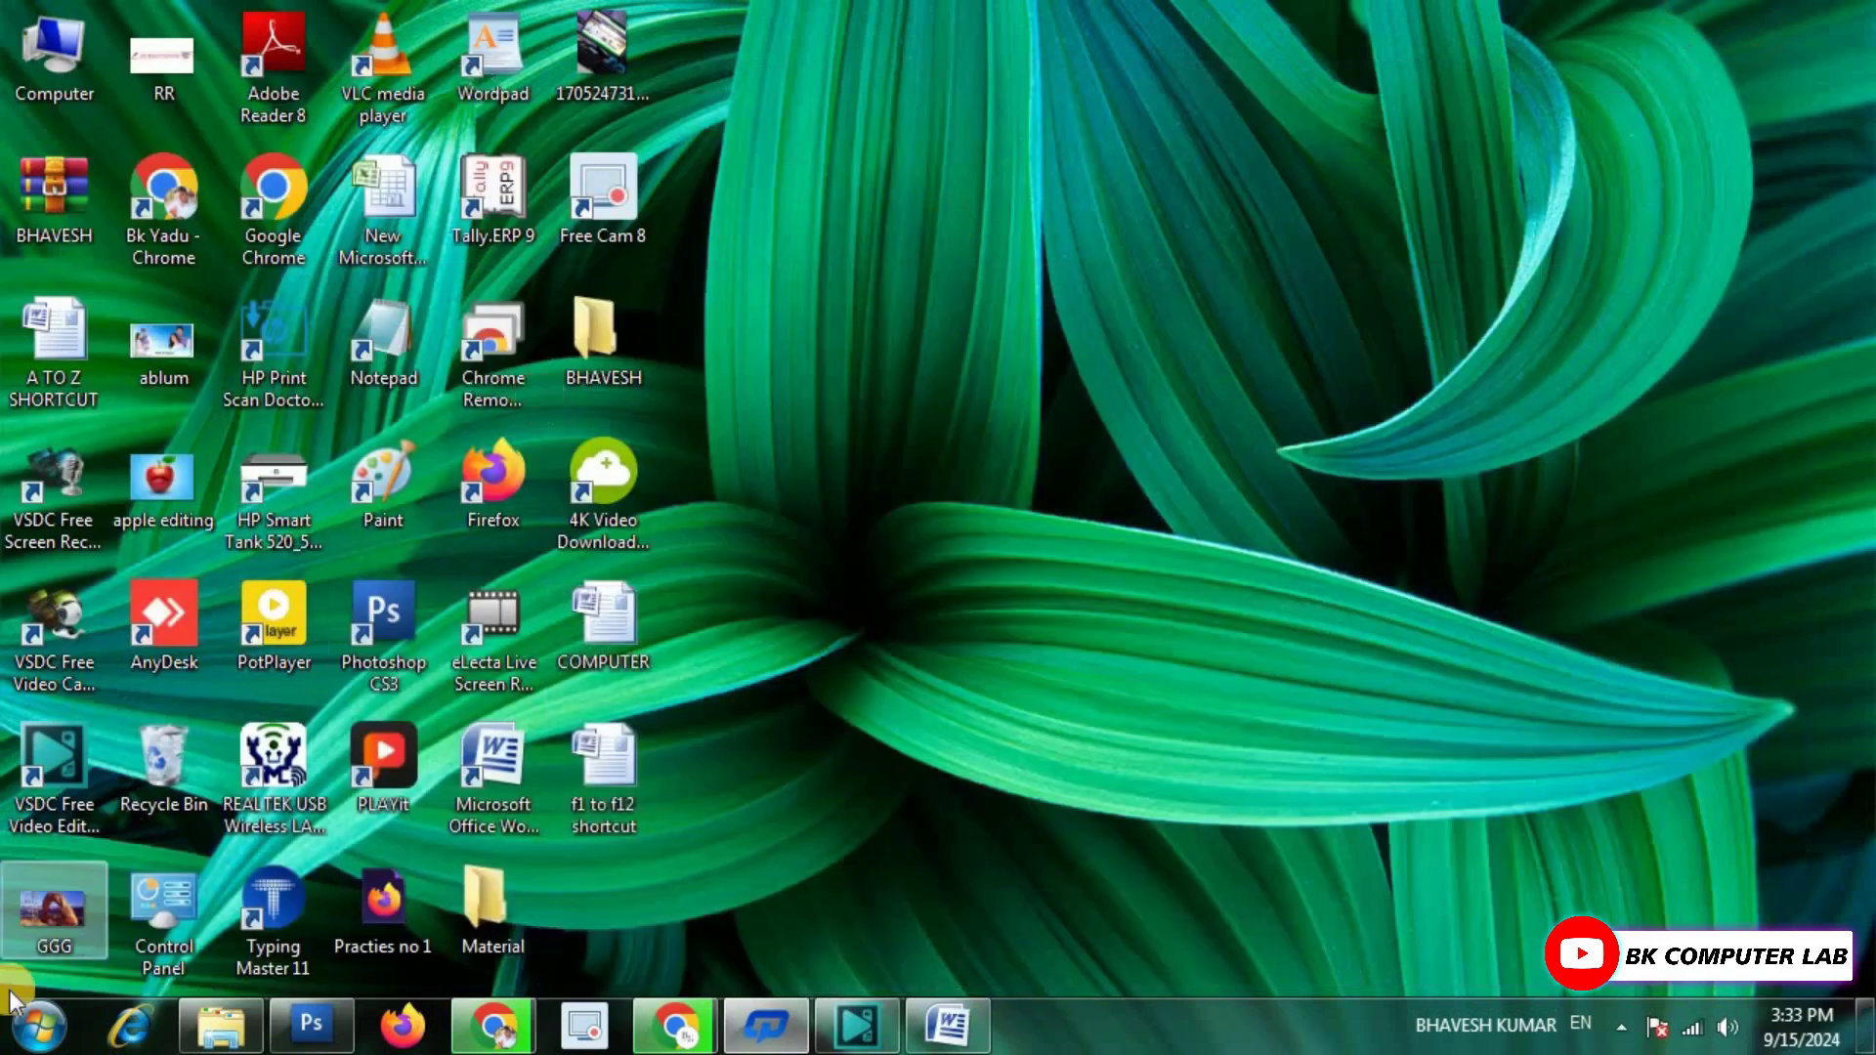
click(7, 1047)
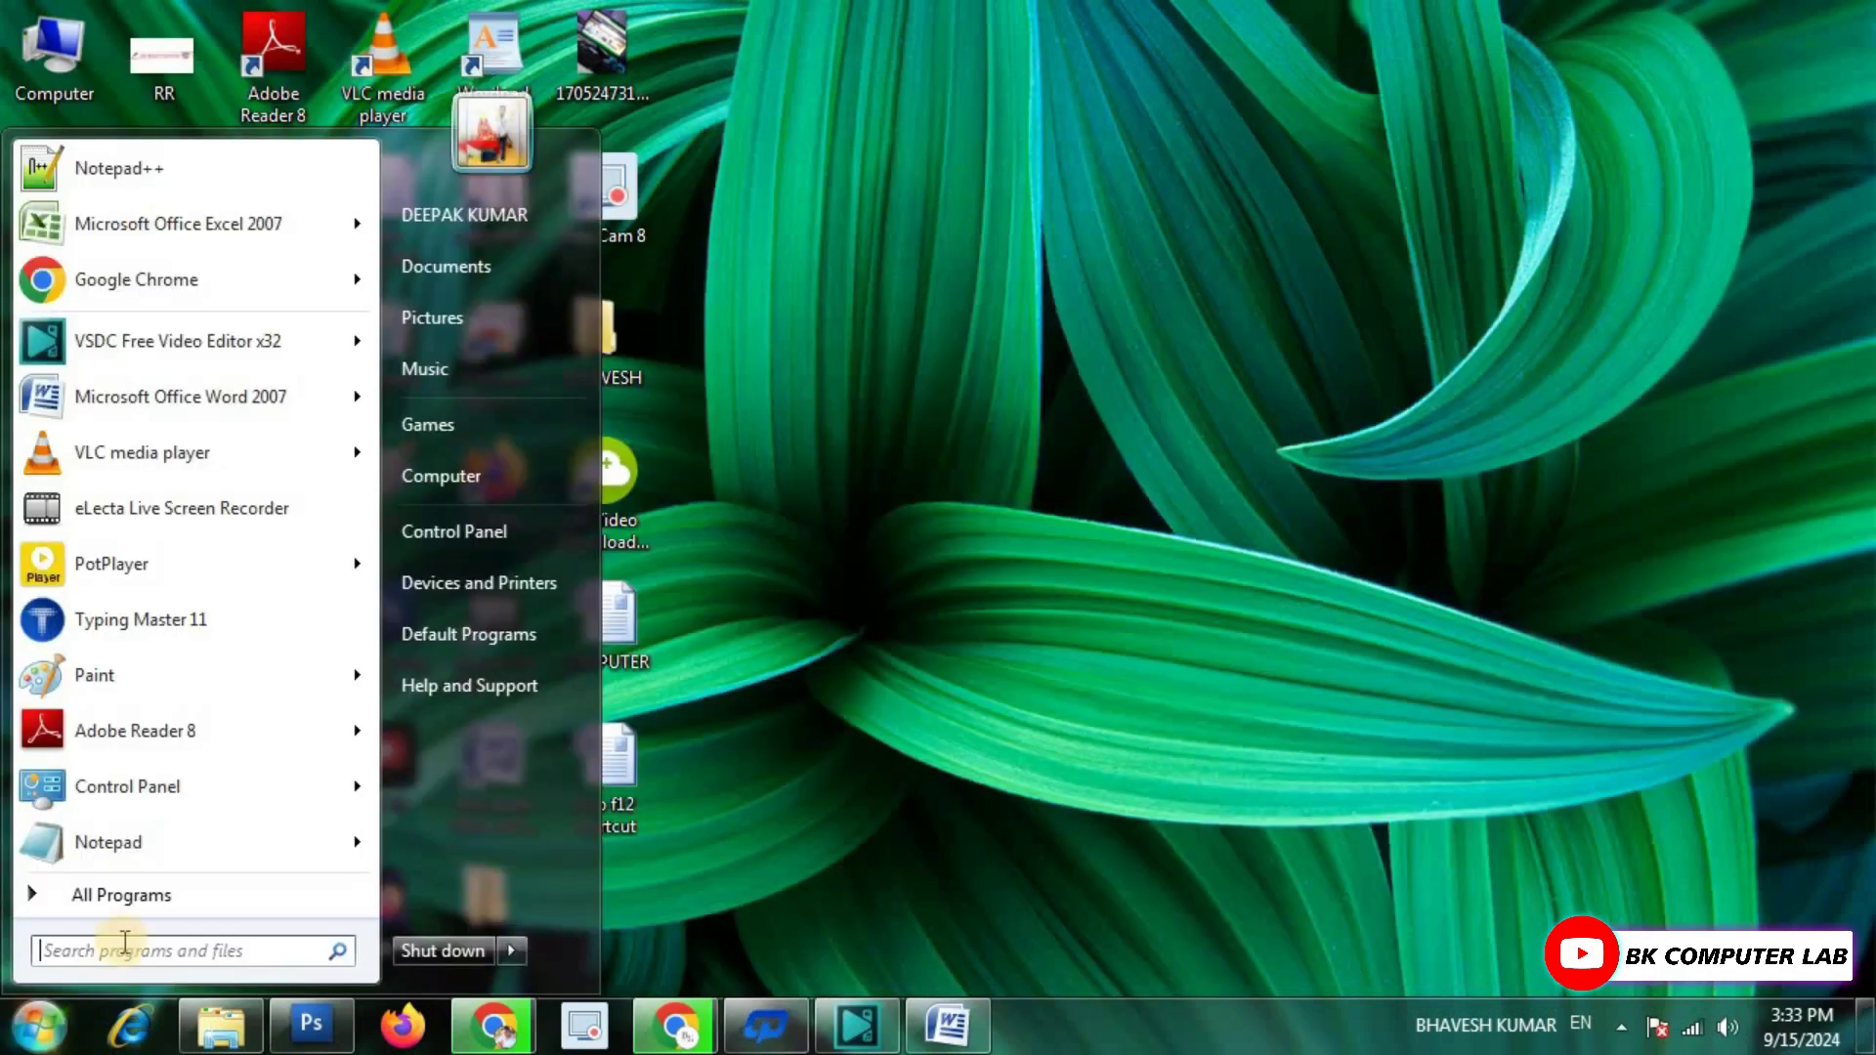
click(101, 849)
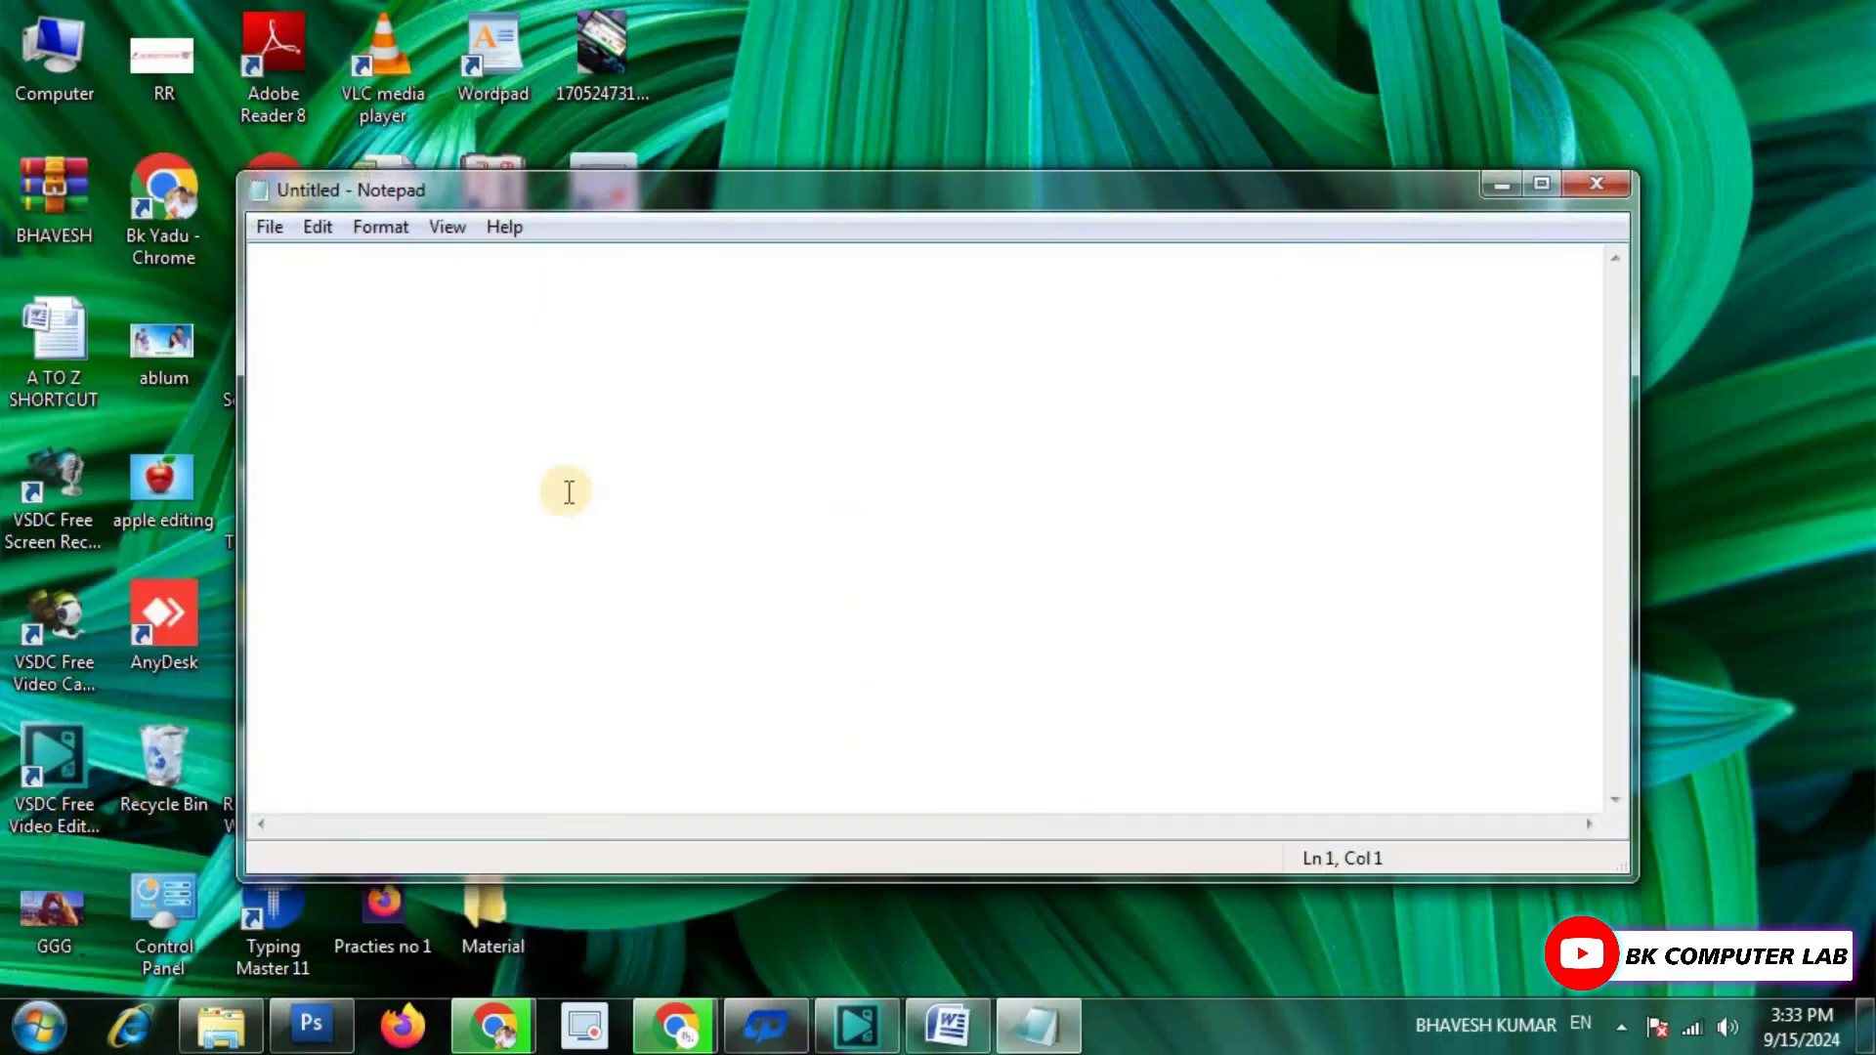
key(ctrl+v)
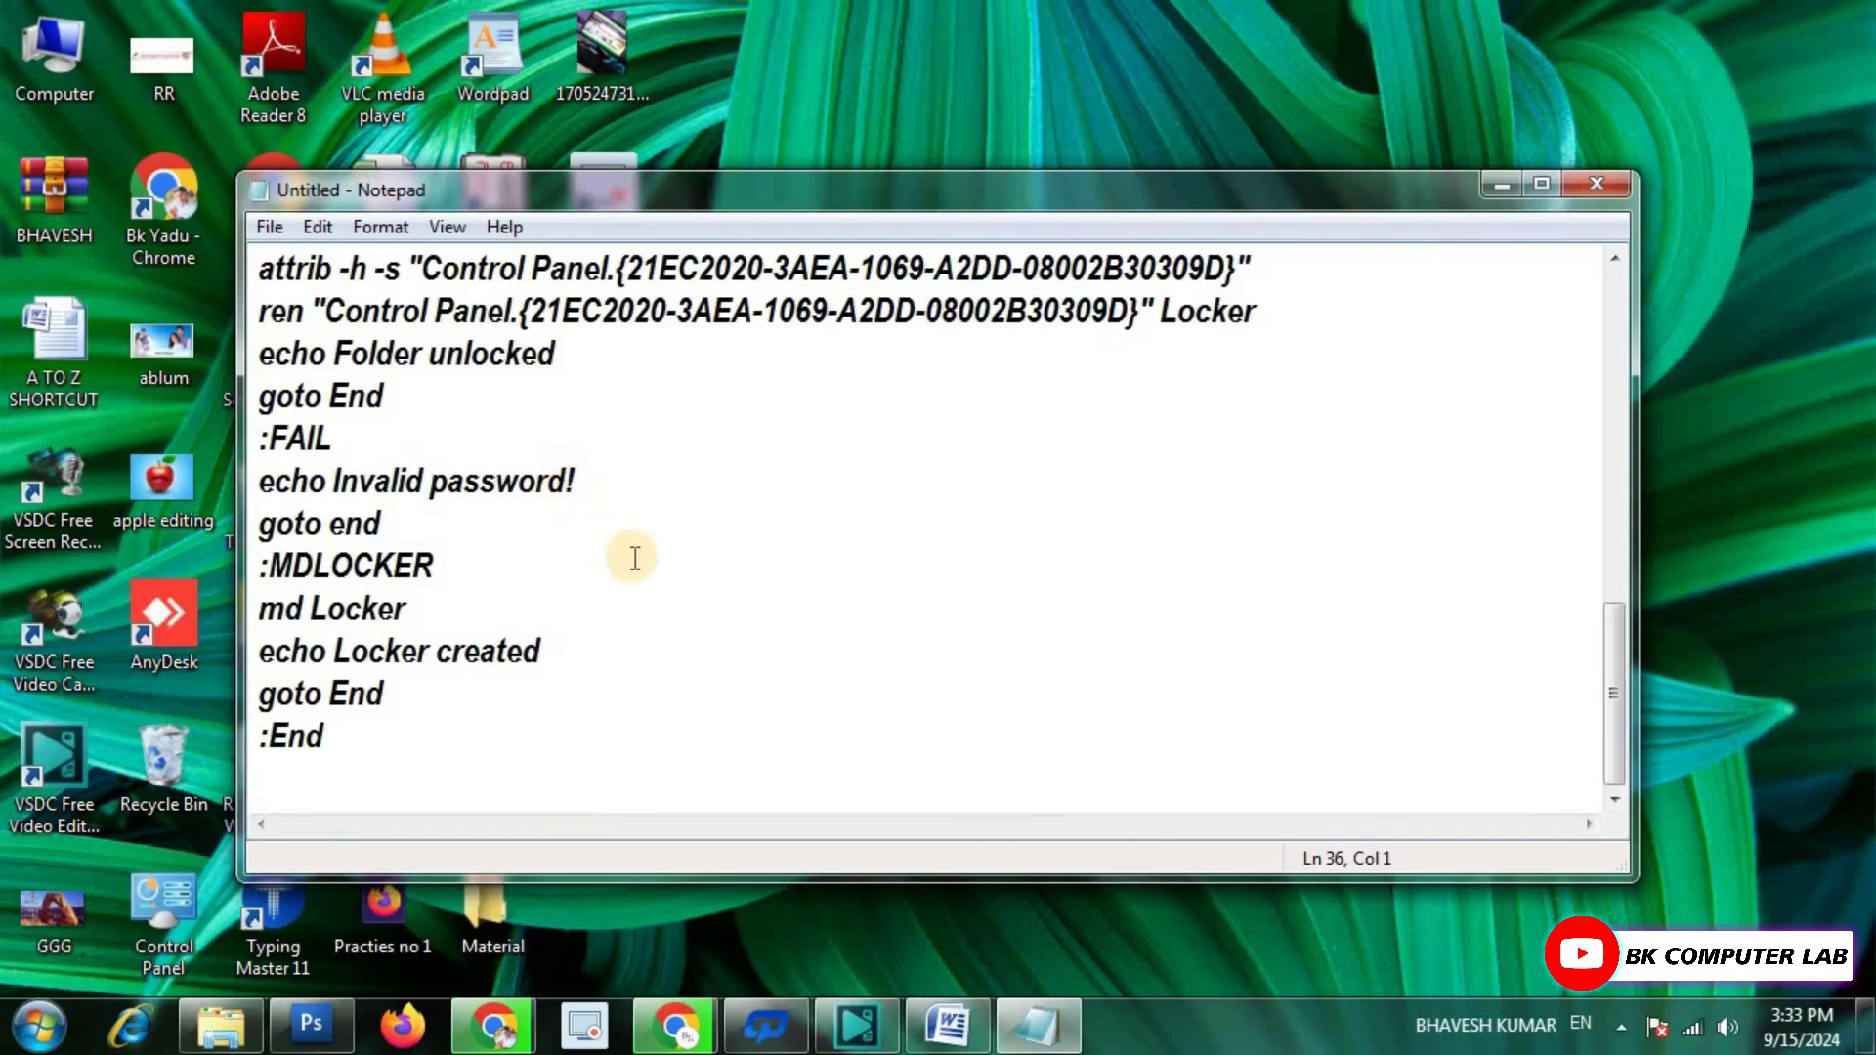
scroll(635, 558, up, 5)
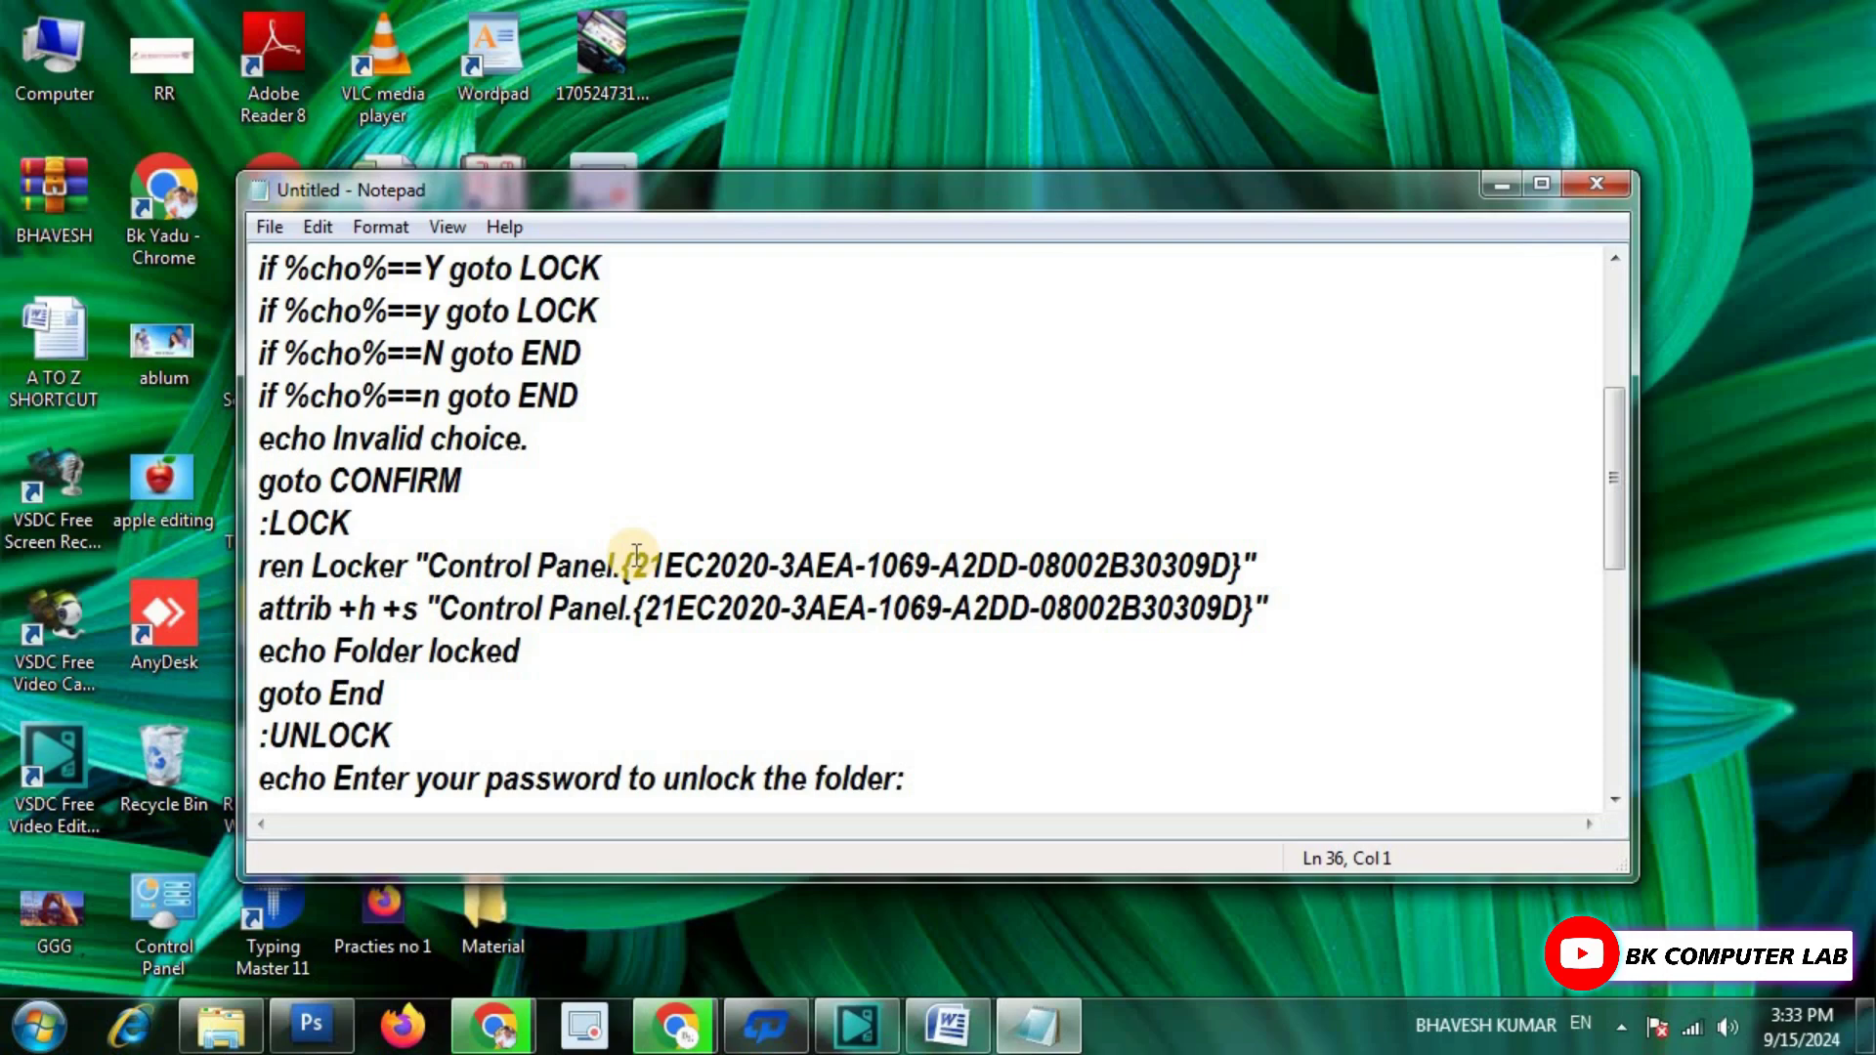
scroll(645, 552, up, 3)
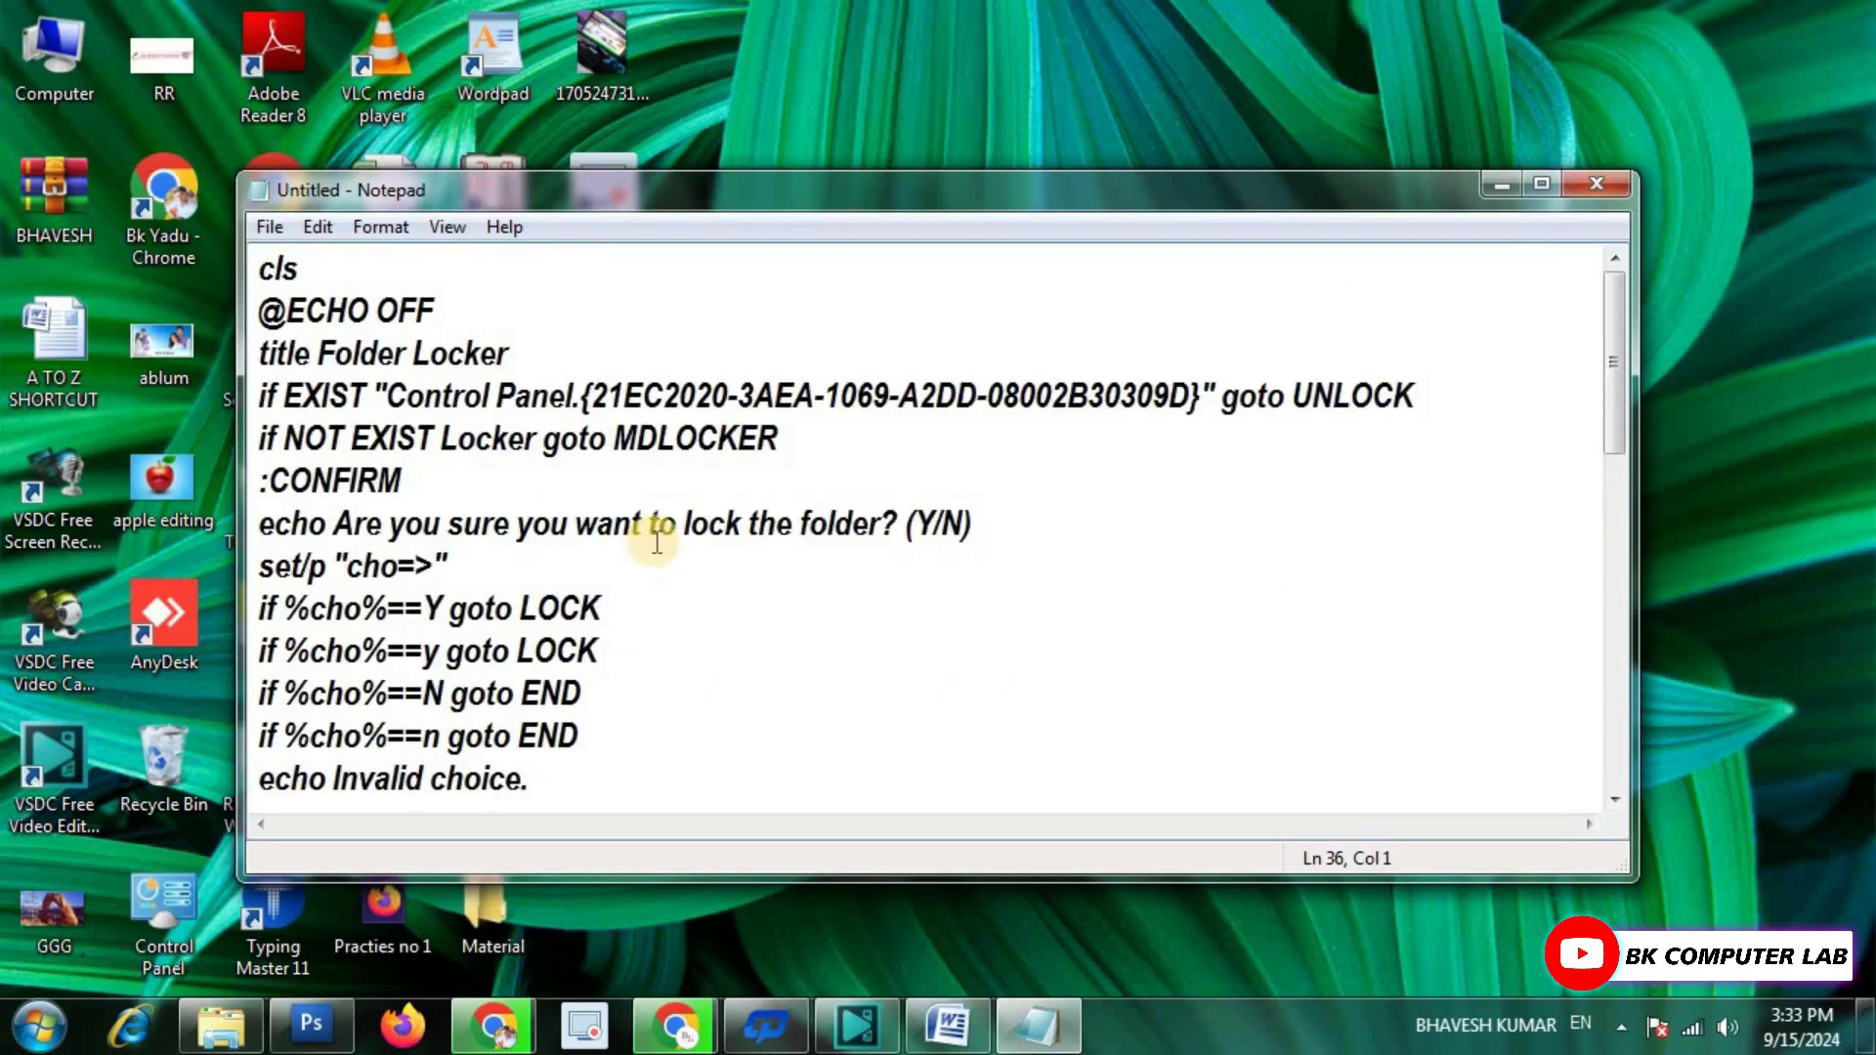
scroll(656, 543, down, 4)
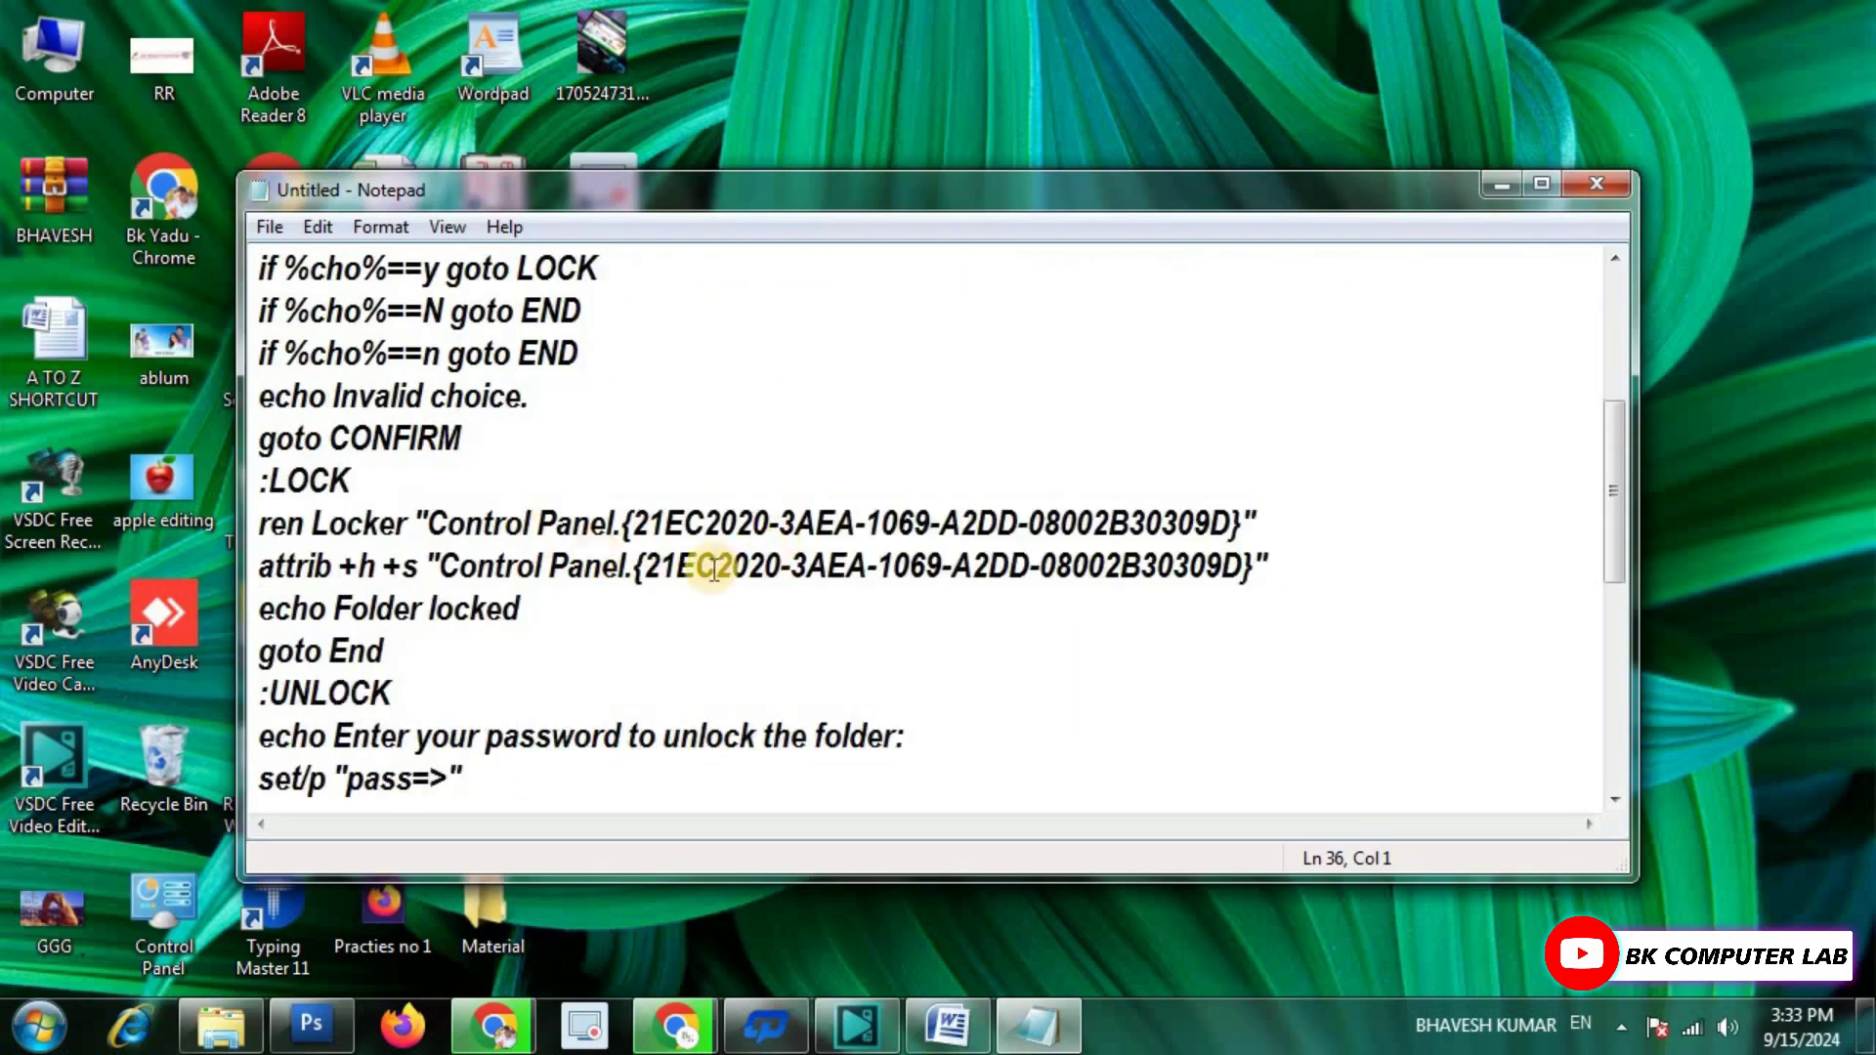
scroll(779, 568, down, 1)
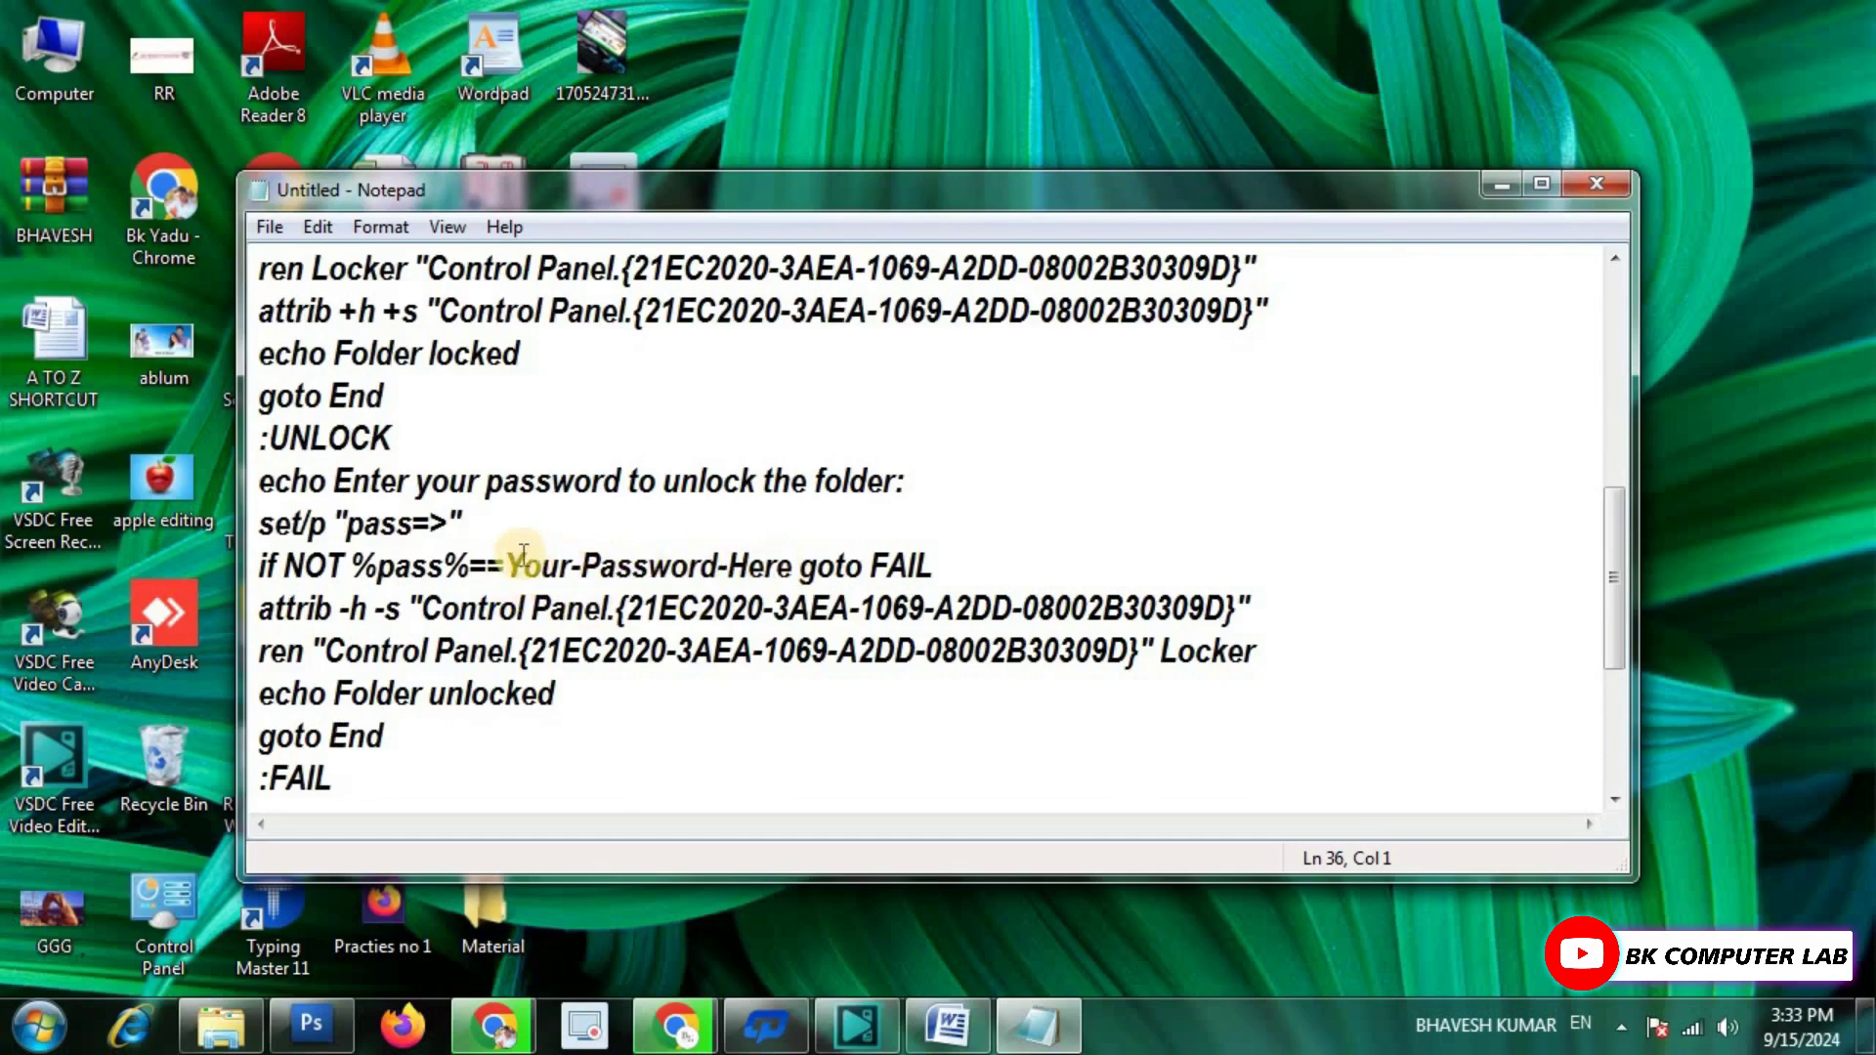
Replace the Your-Password-Here placeholder with the chosen unlock password.
drag(516, 565, 791, 575)
key(Delete)
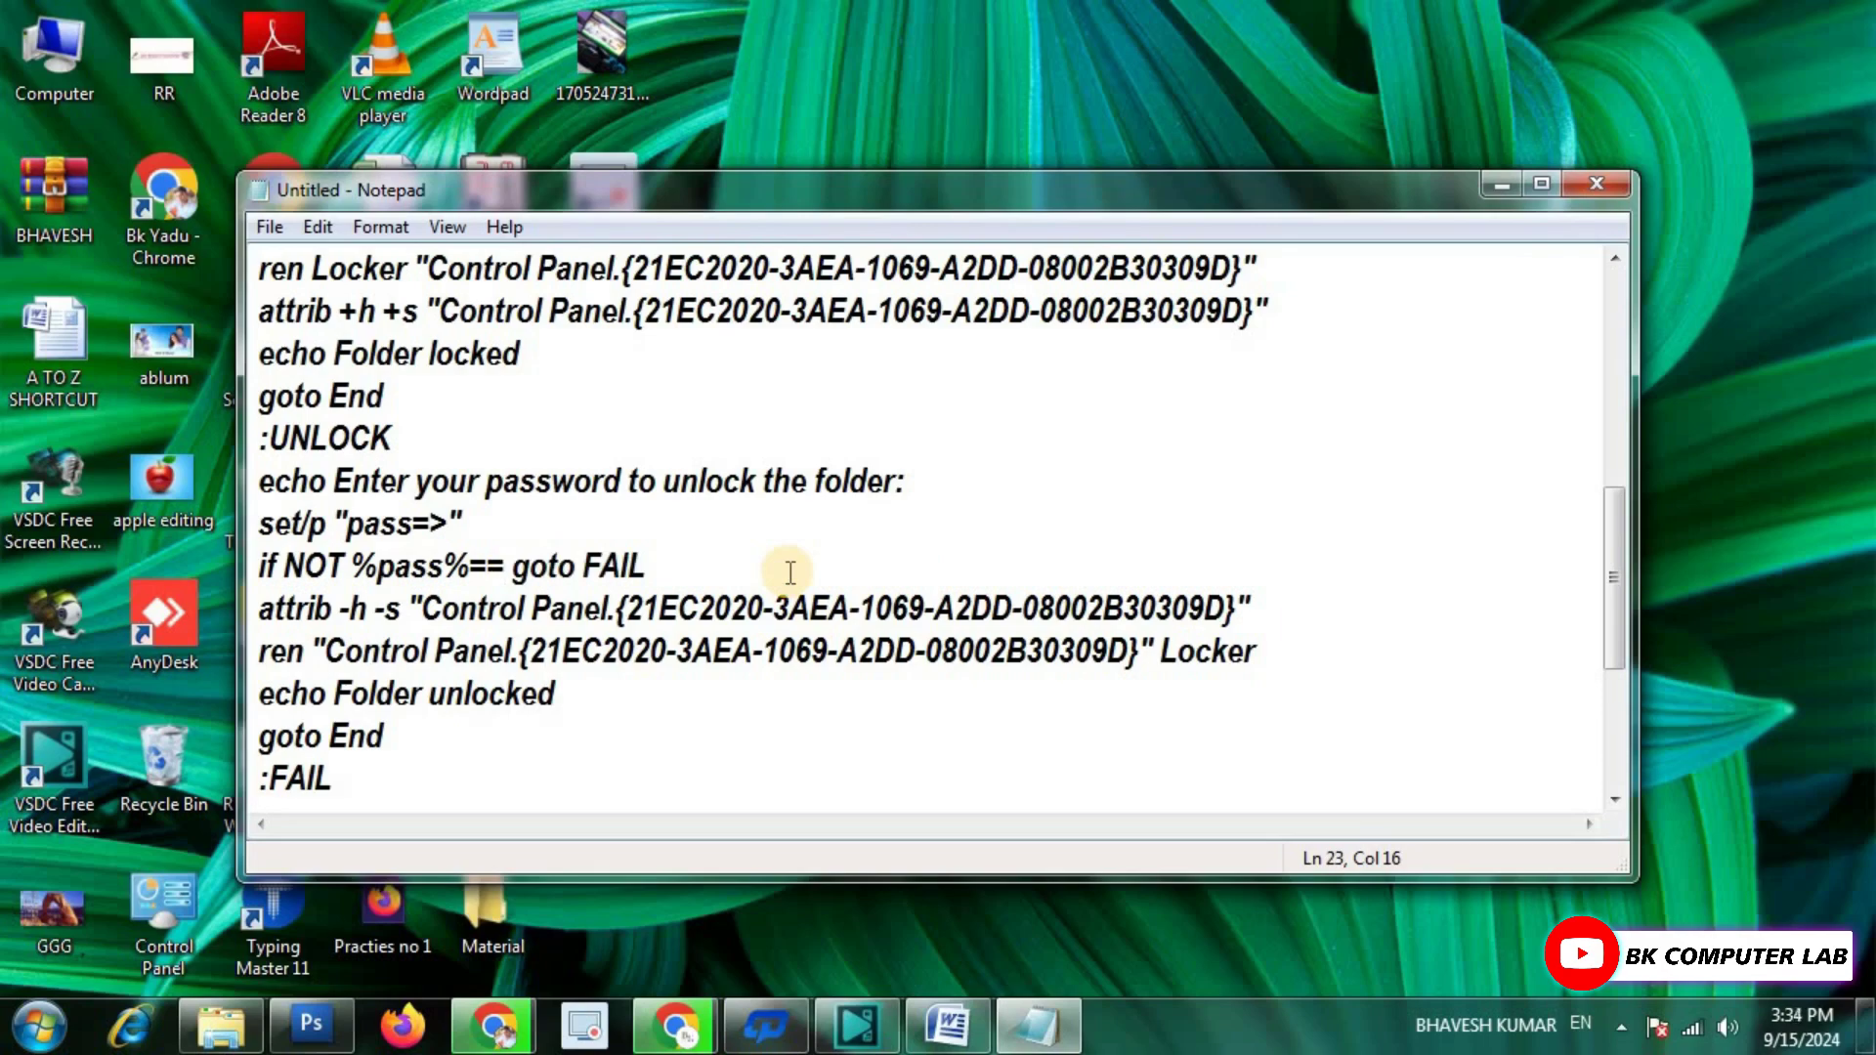
text(147)
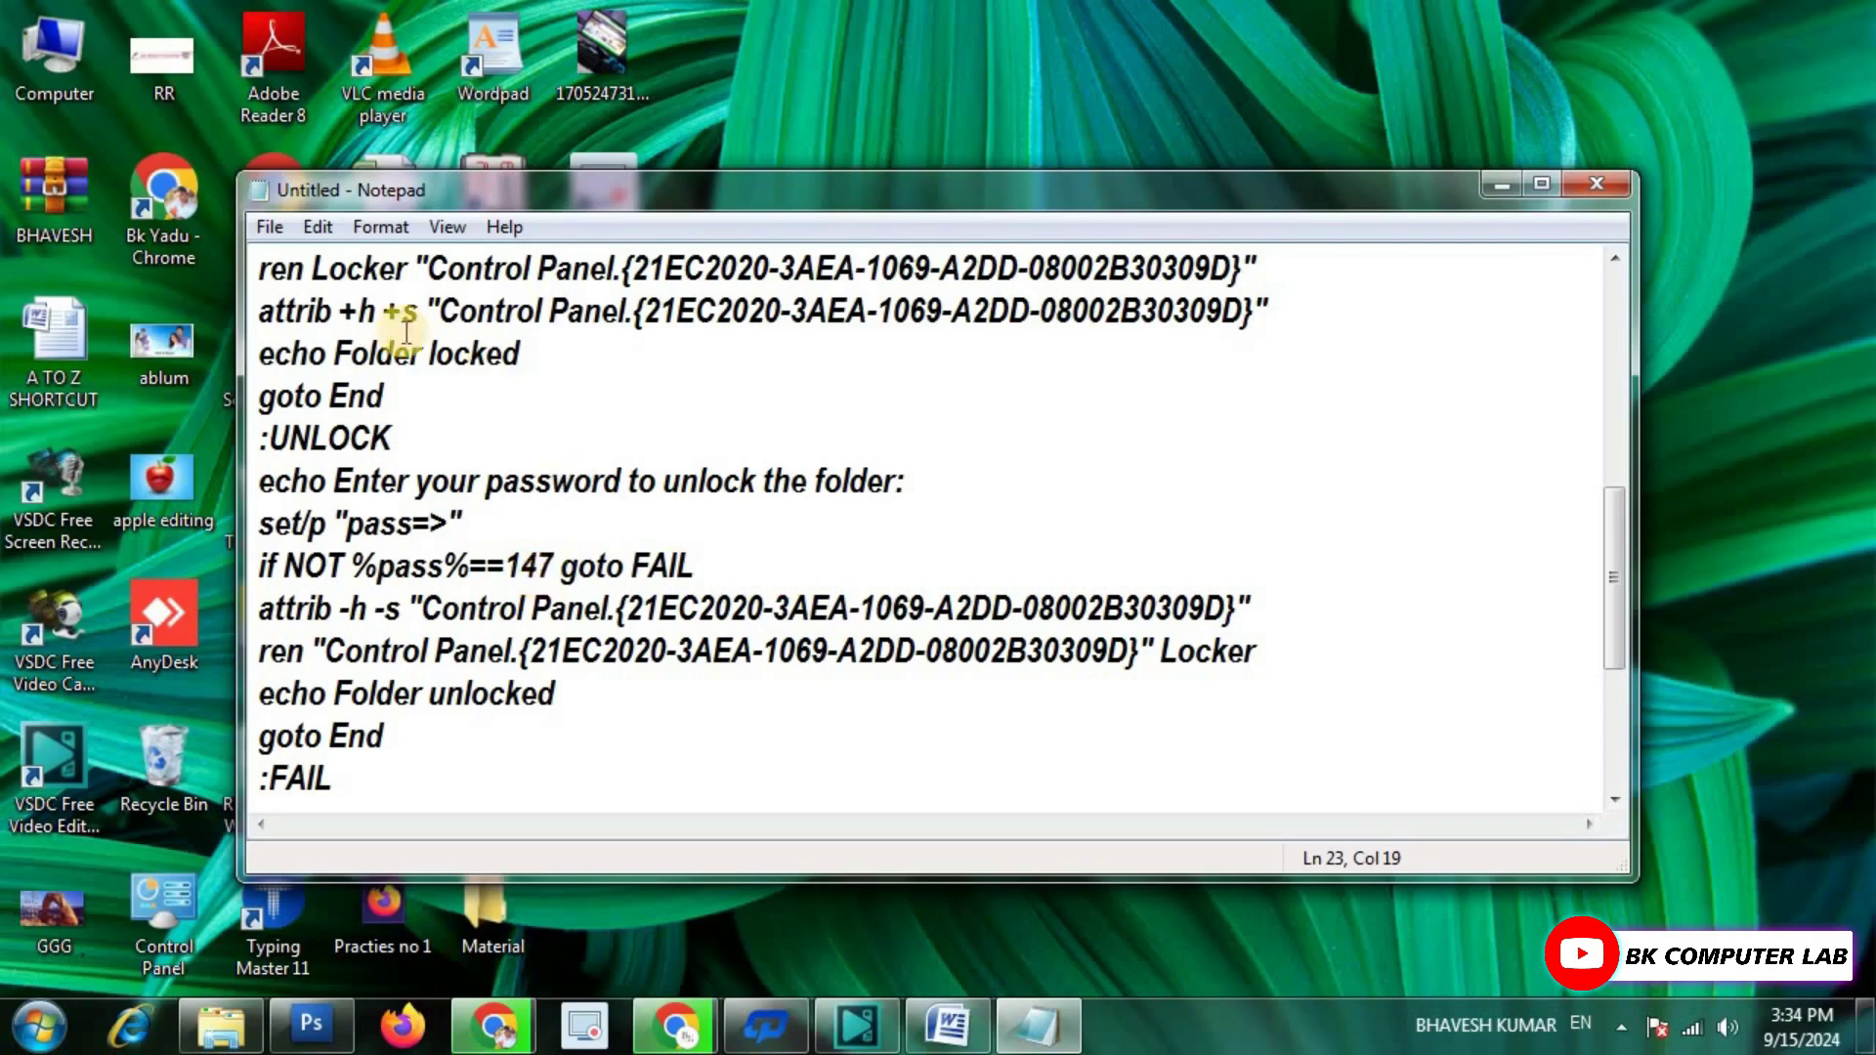
click(272, 229)
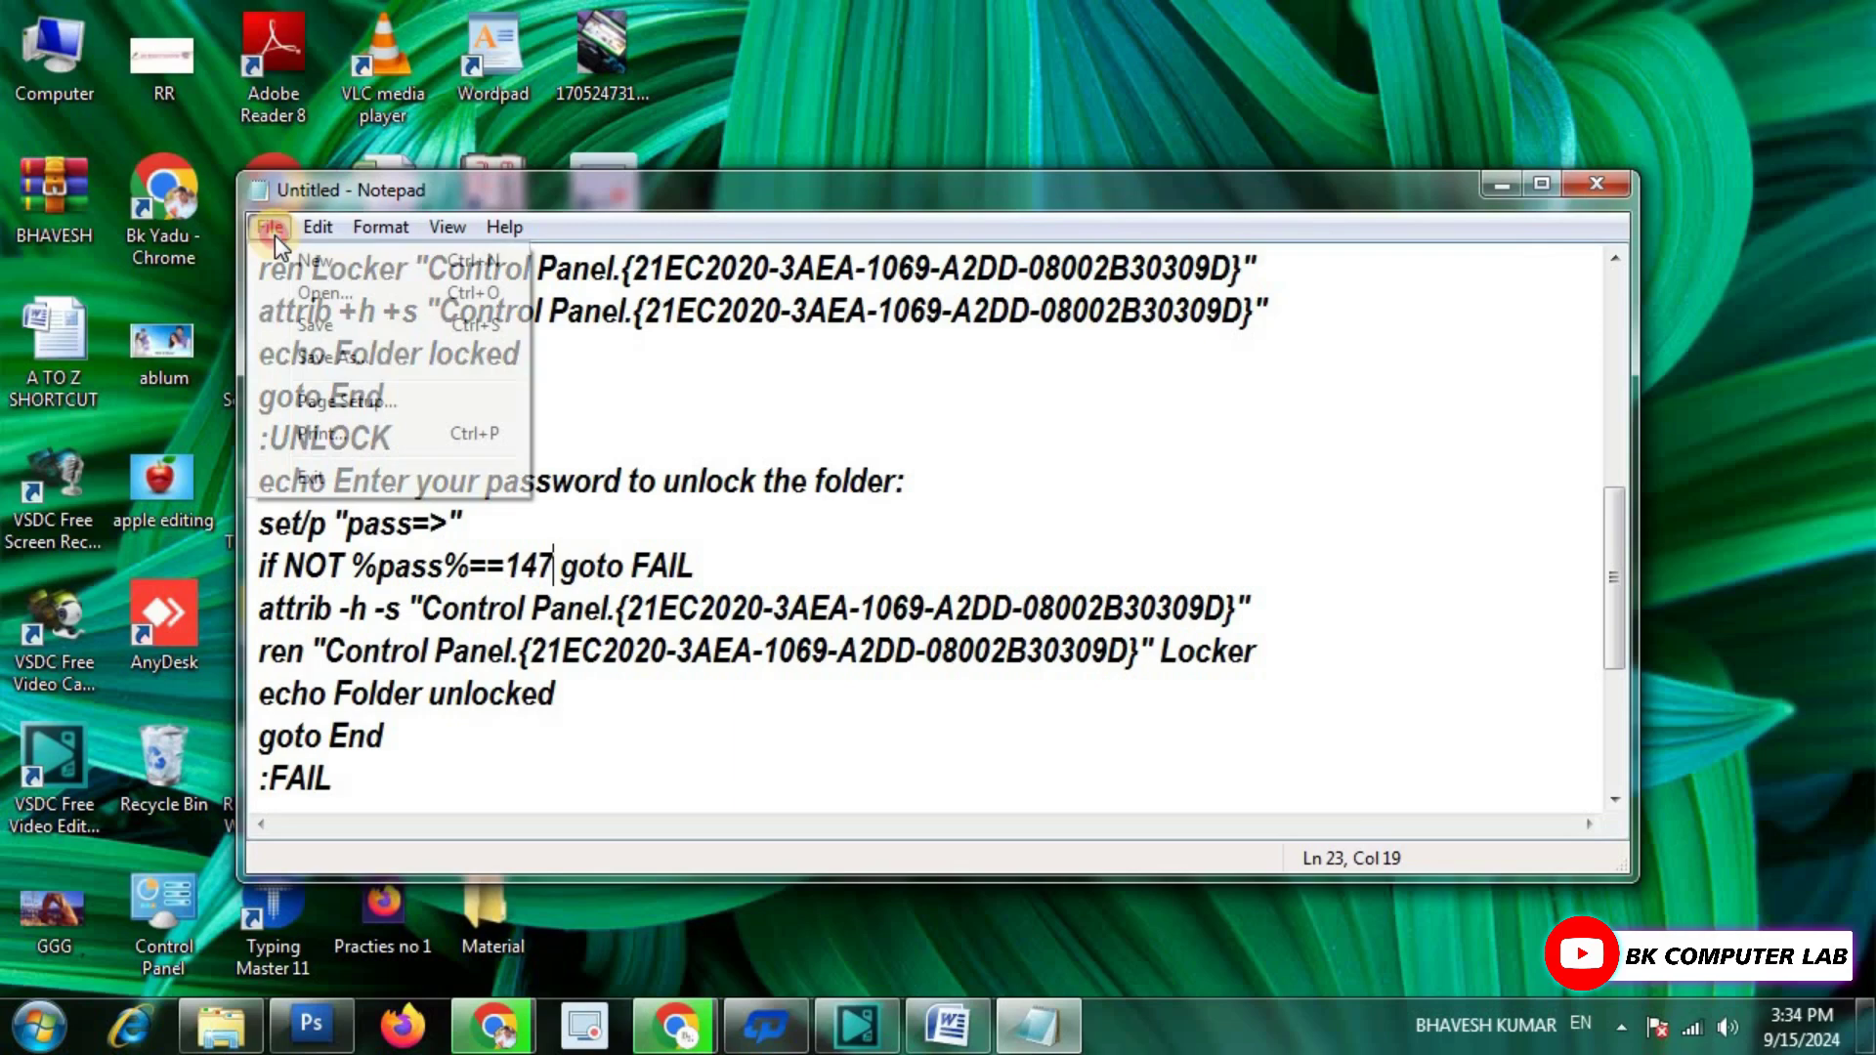
Save the script to the Desktop as lock.bat.
click(324, 360)
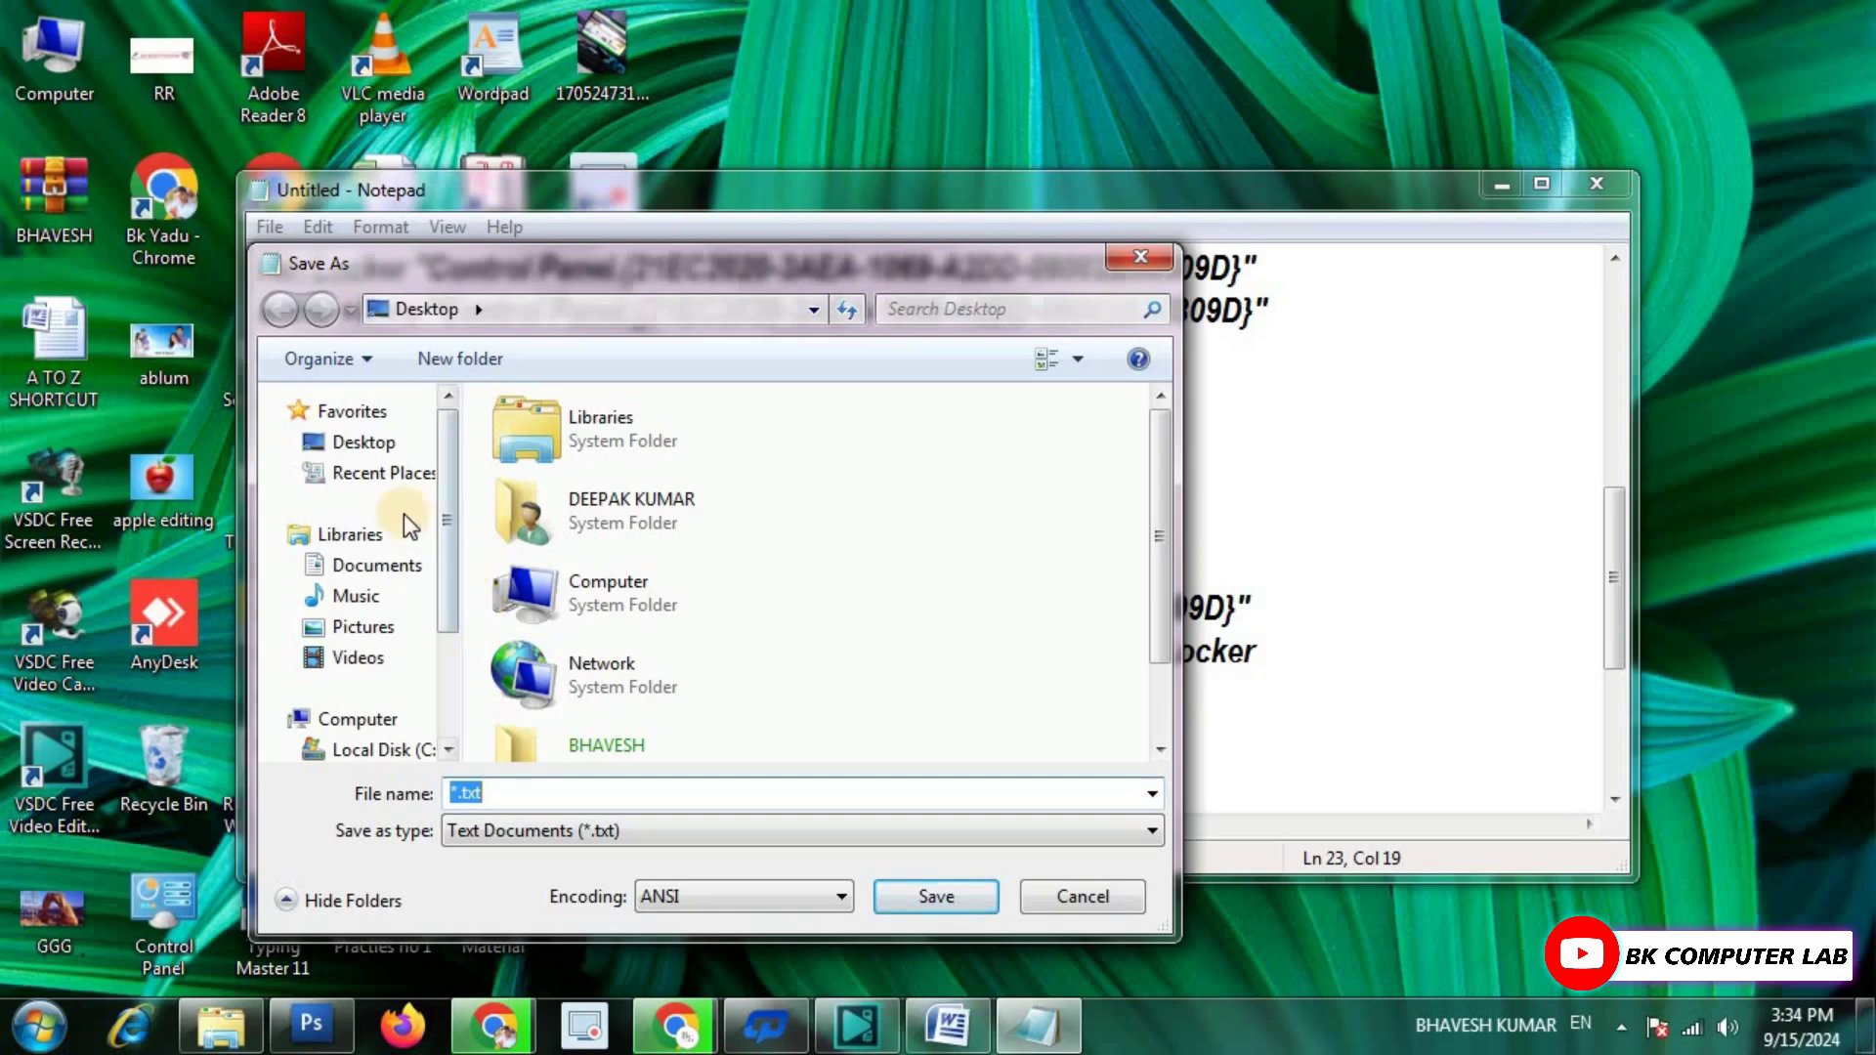
click(361, 442)
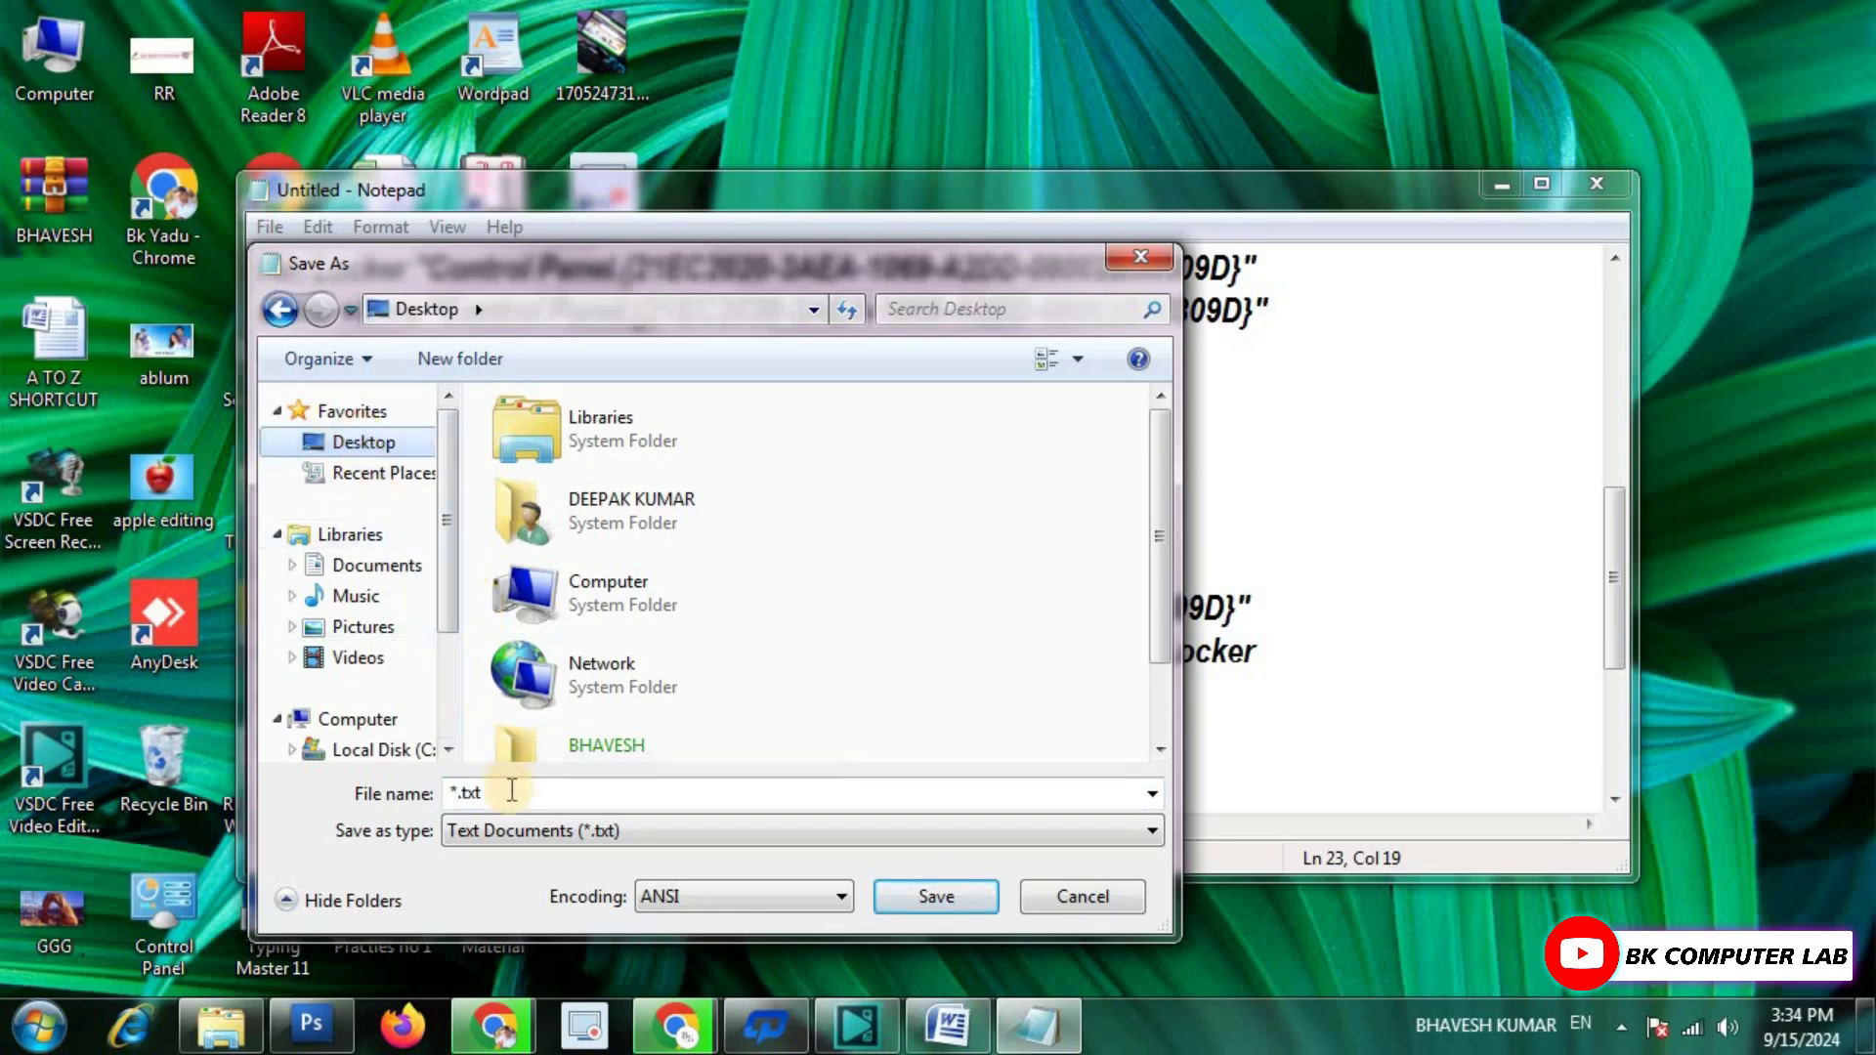
double_click(516, 792)
key(BackSpace)
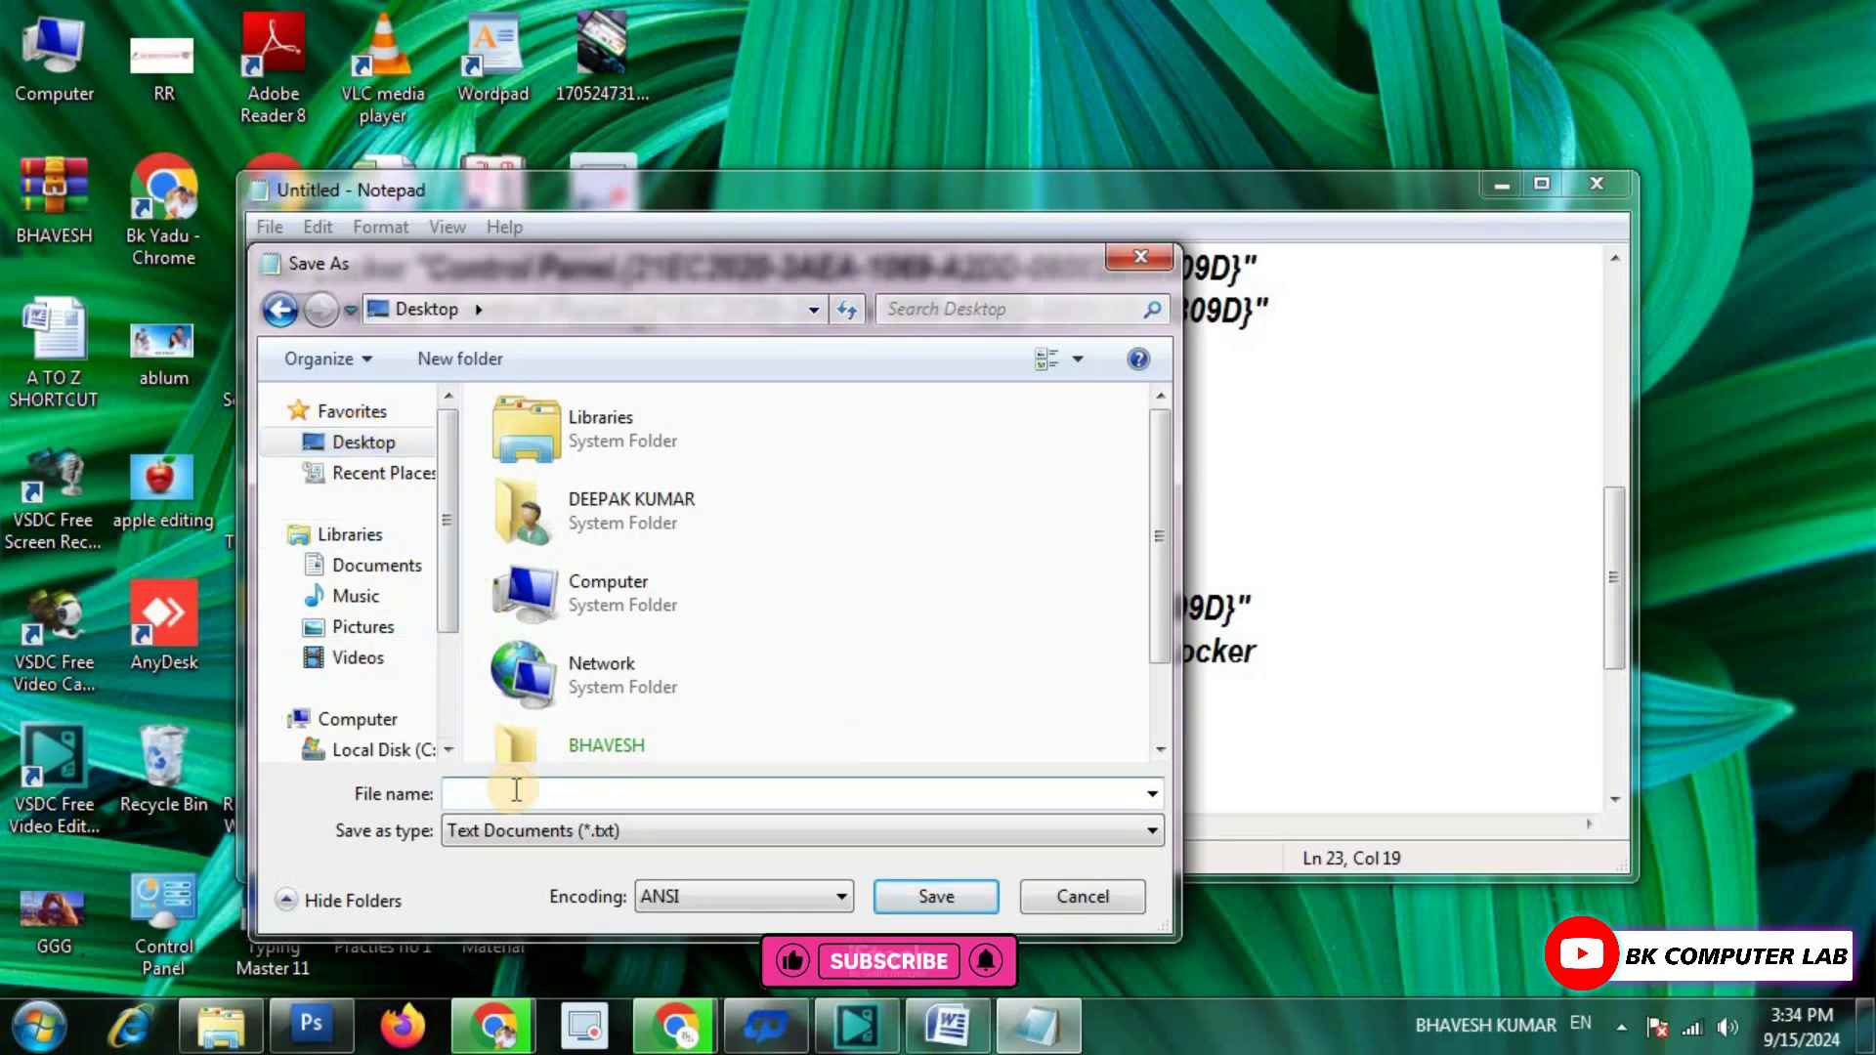
text(lock)
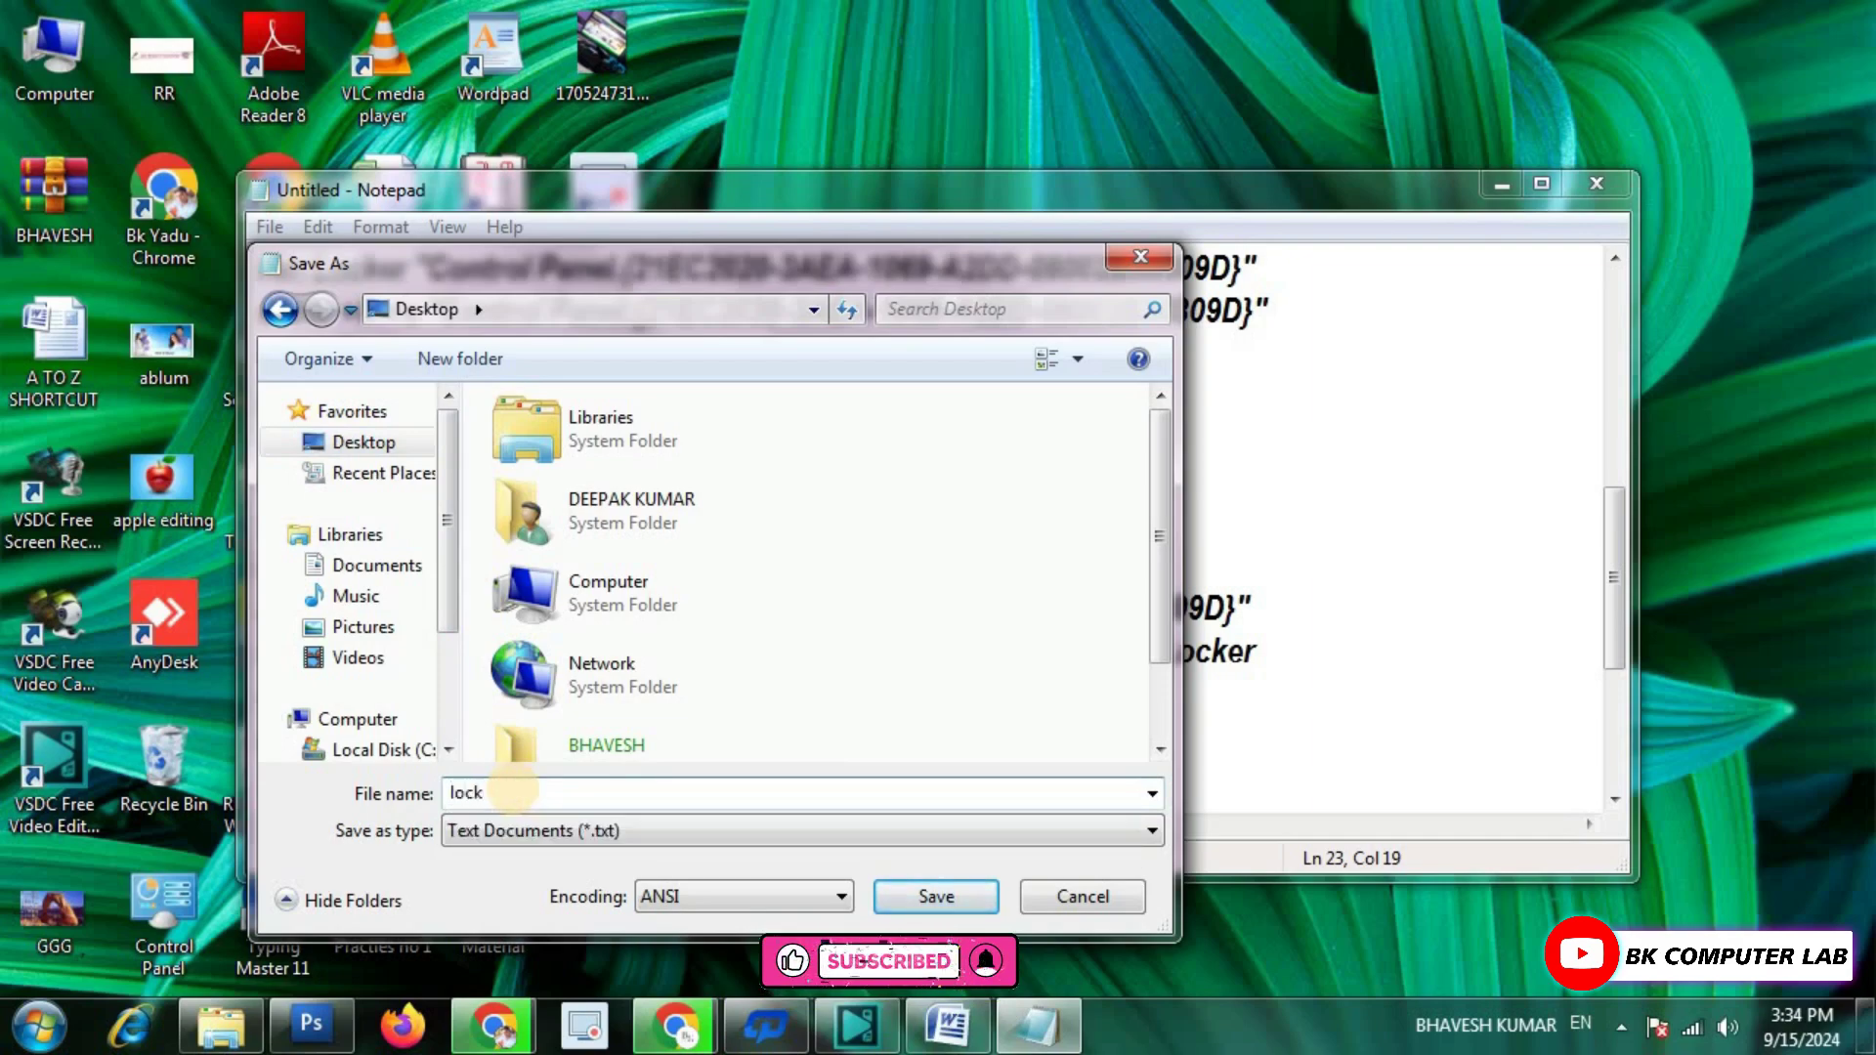
text(.bat)
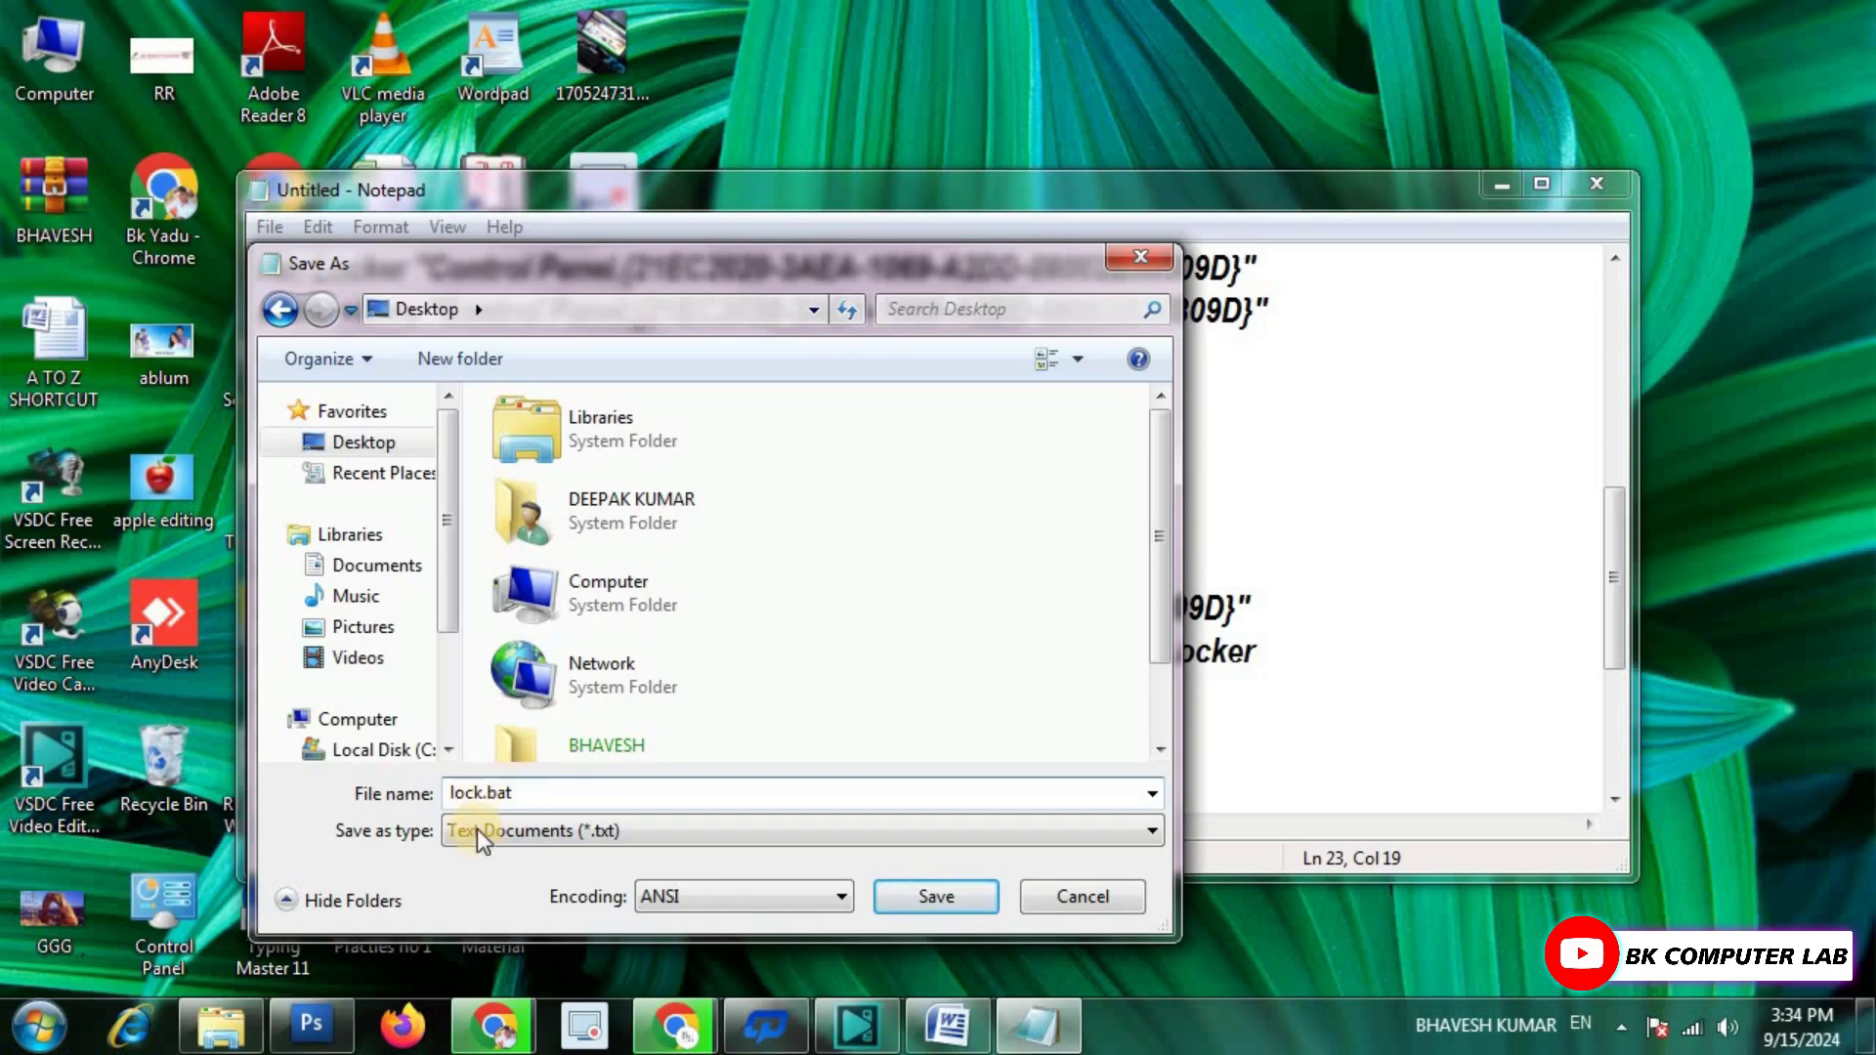
click(937, 899)
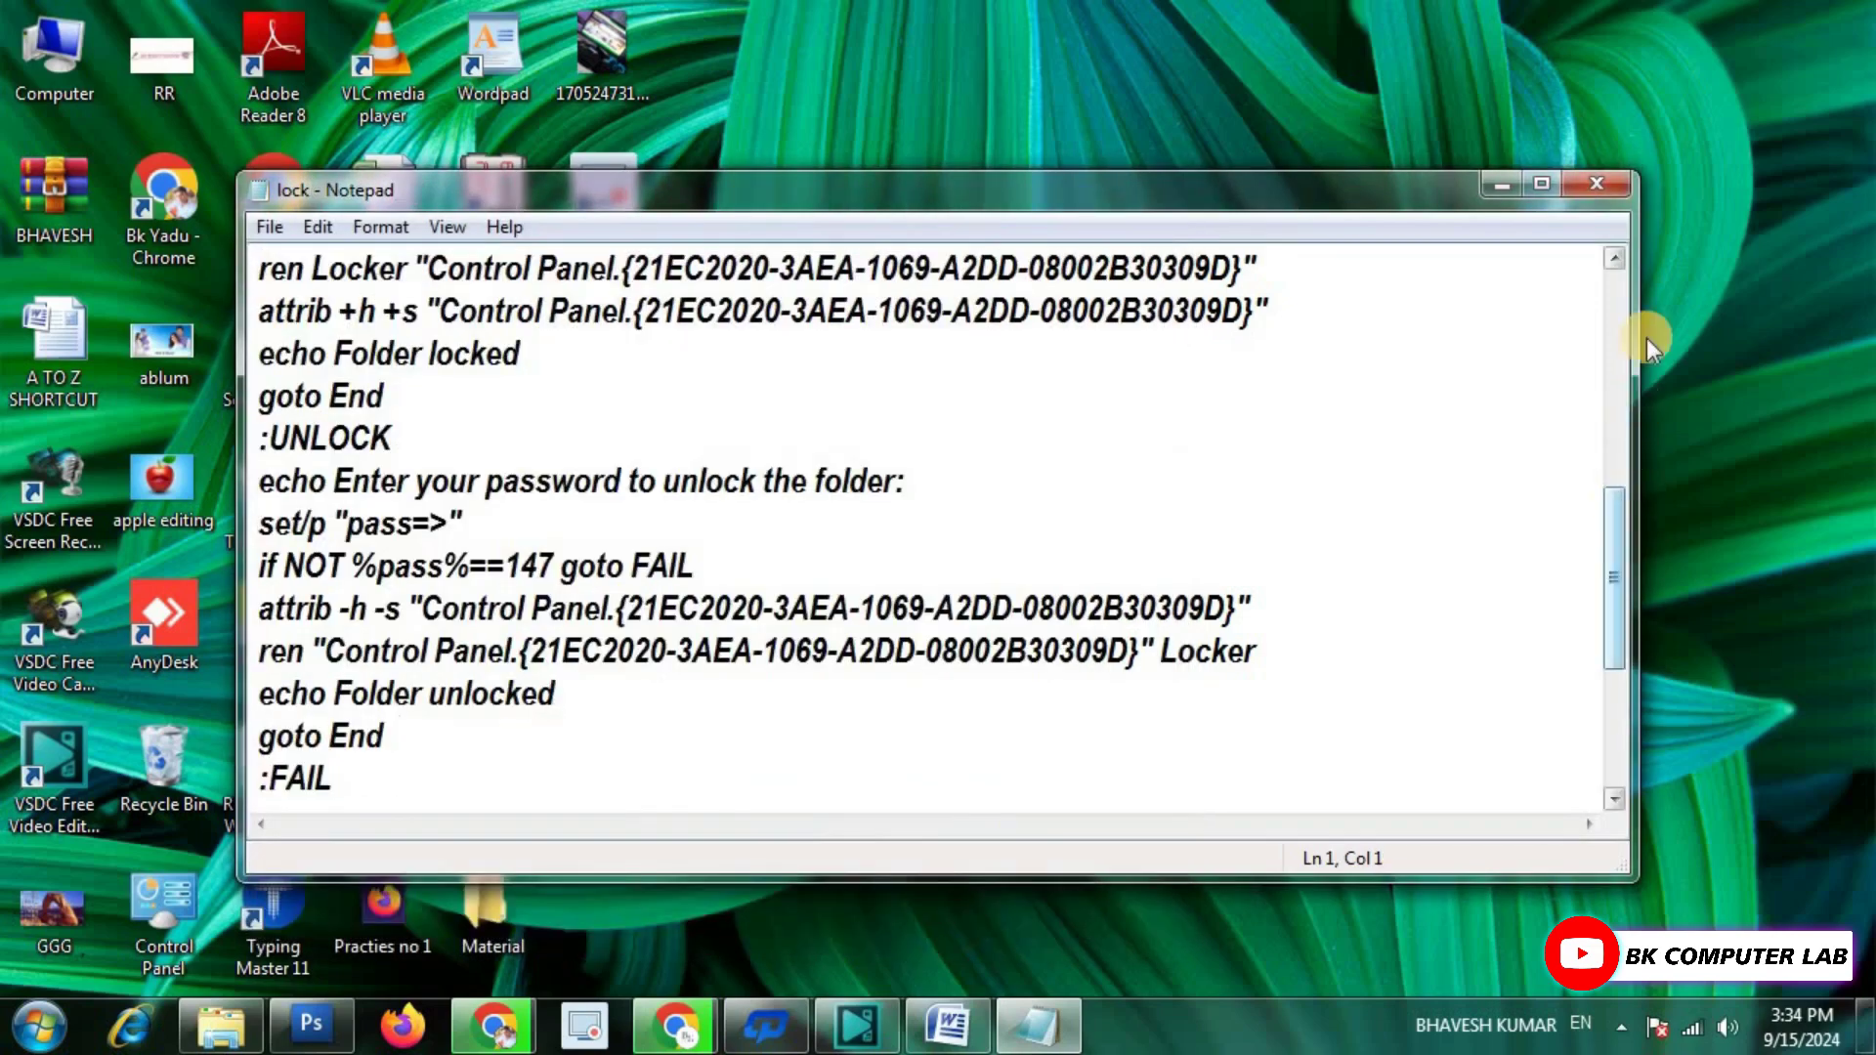
Close the saved script in Notepad and run lock.bat to create an empty Locker folder.
click(1596, 184)
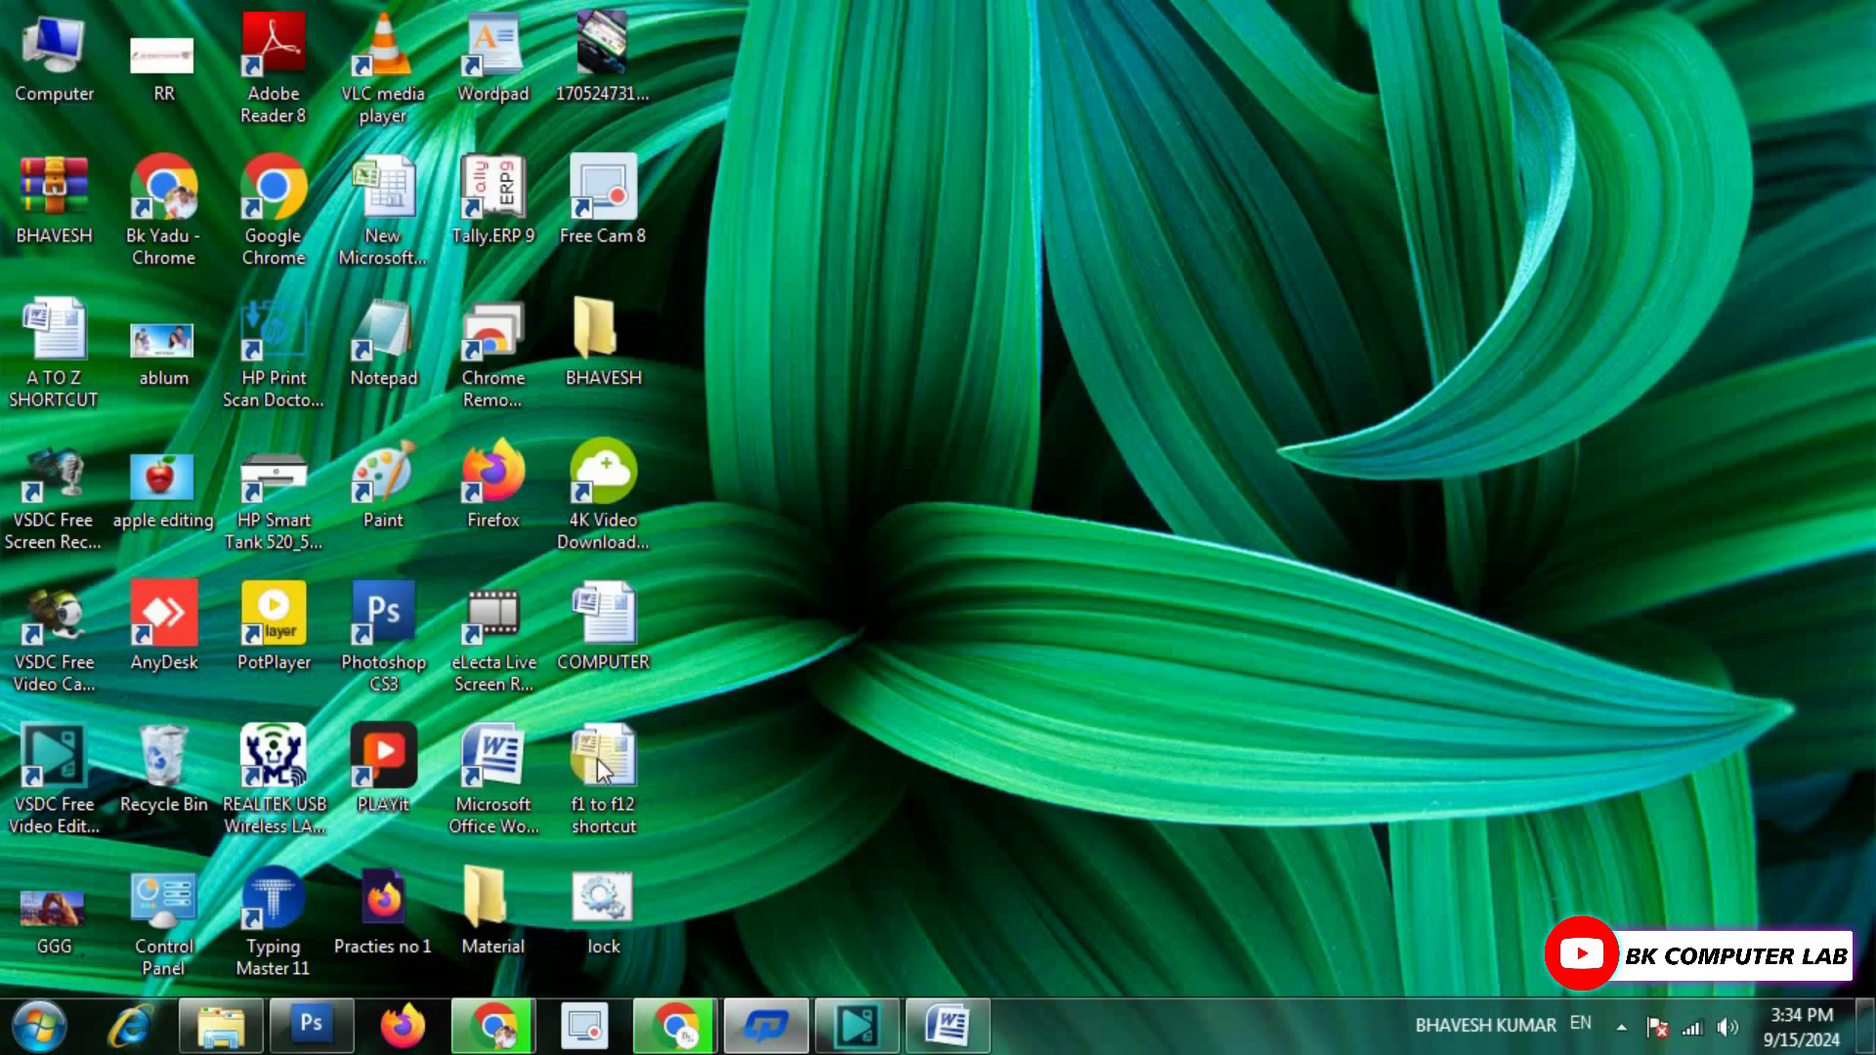
double_click(606, 897)
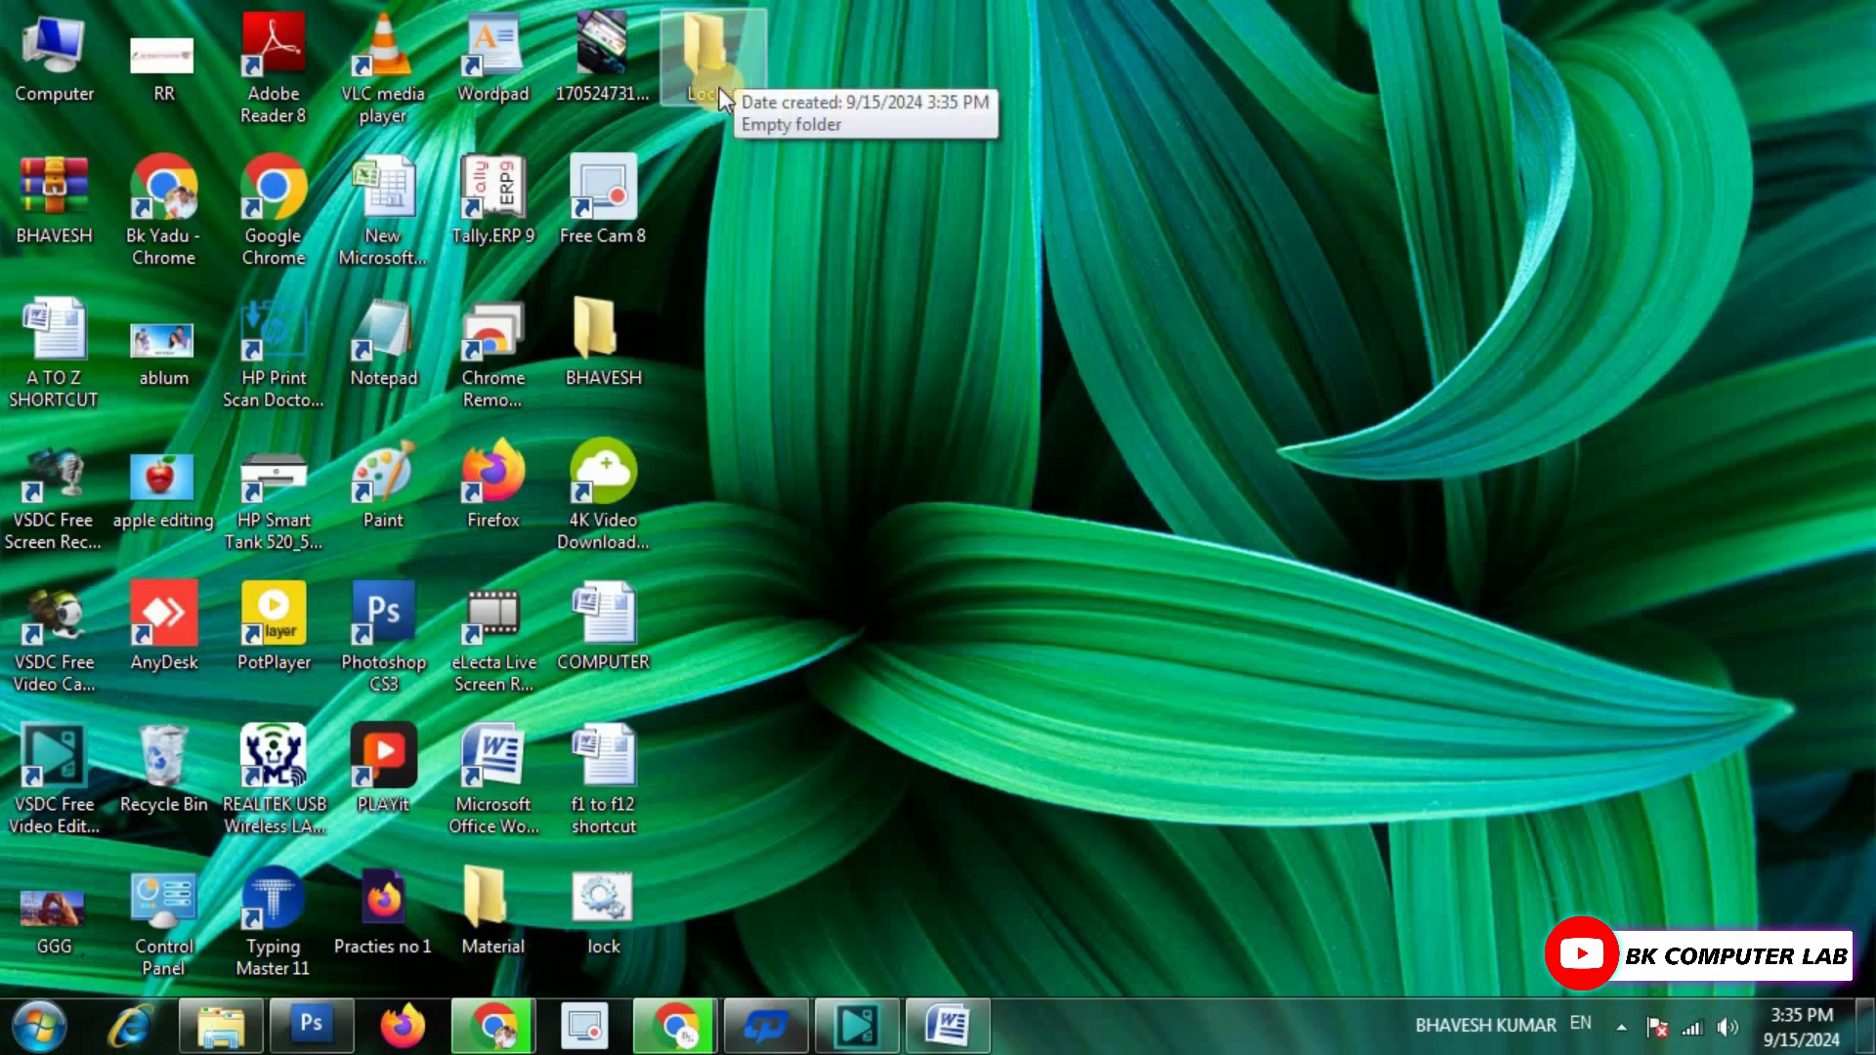
Drag the desktop BHAVESH folder into the new Locker folder window, then close Locker.
double_click(713, 34)
drag(1021, 98, 1362, 74)
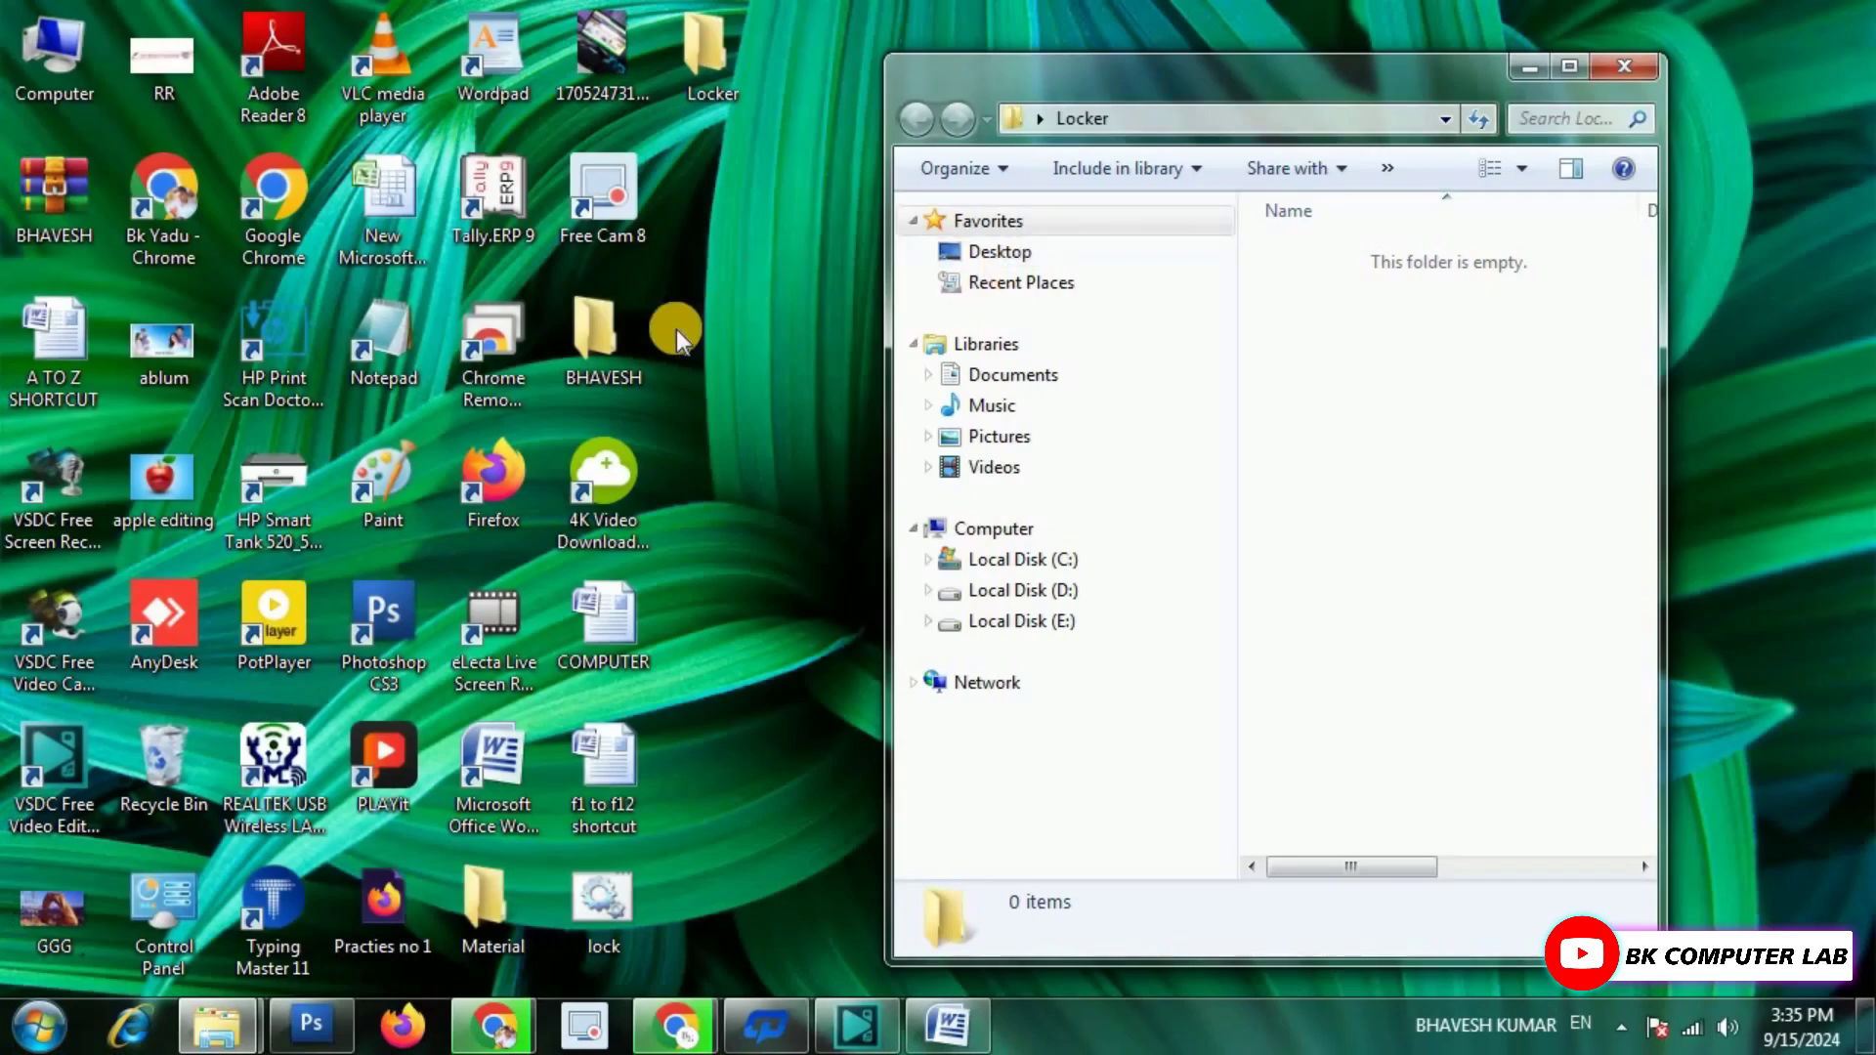
double_click(600, 341)
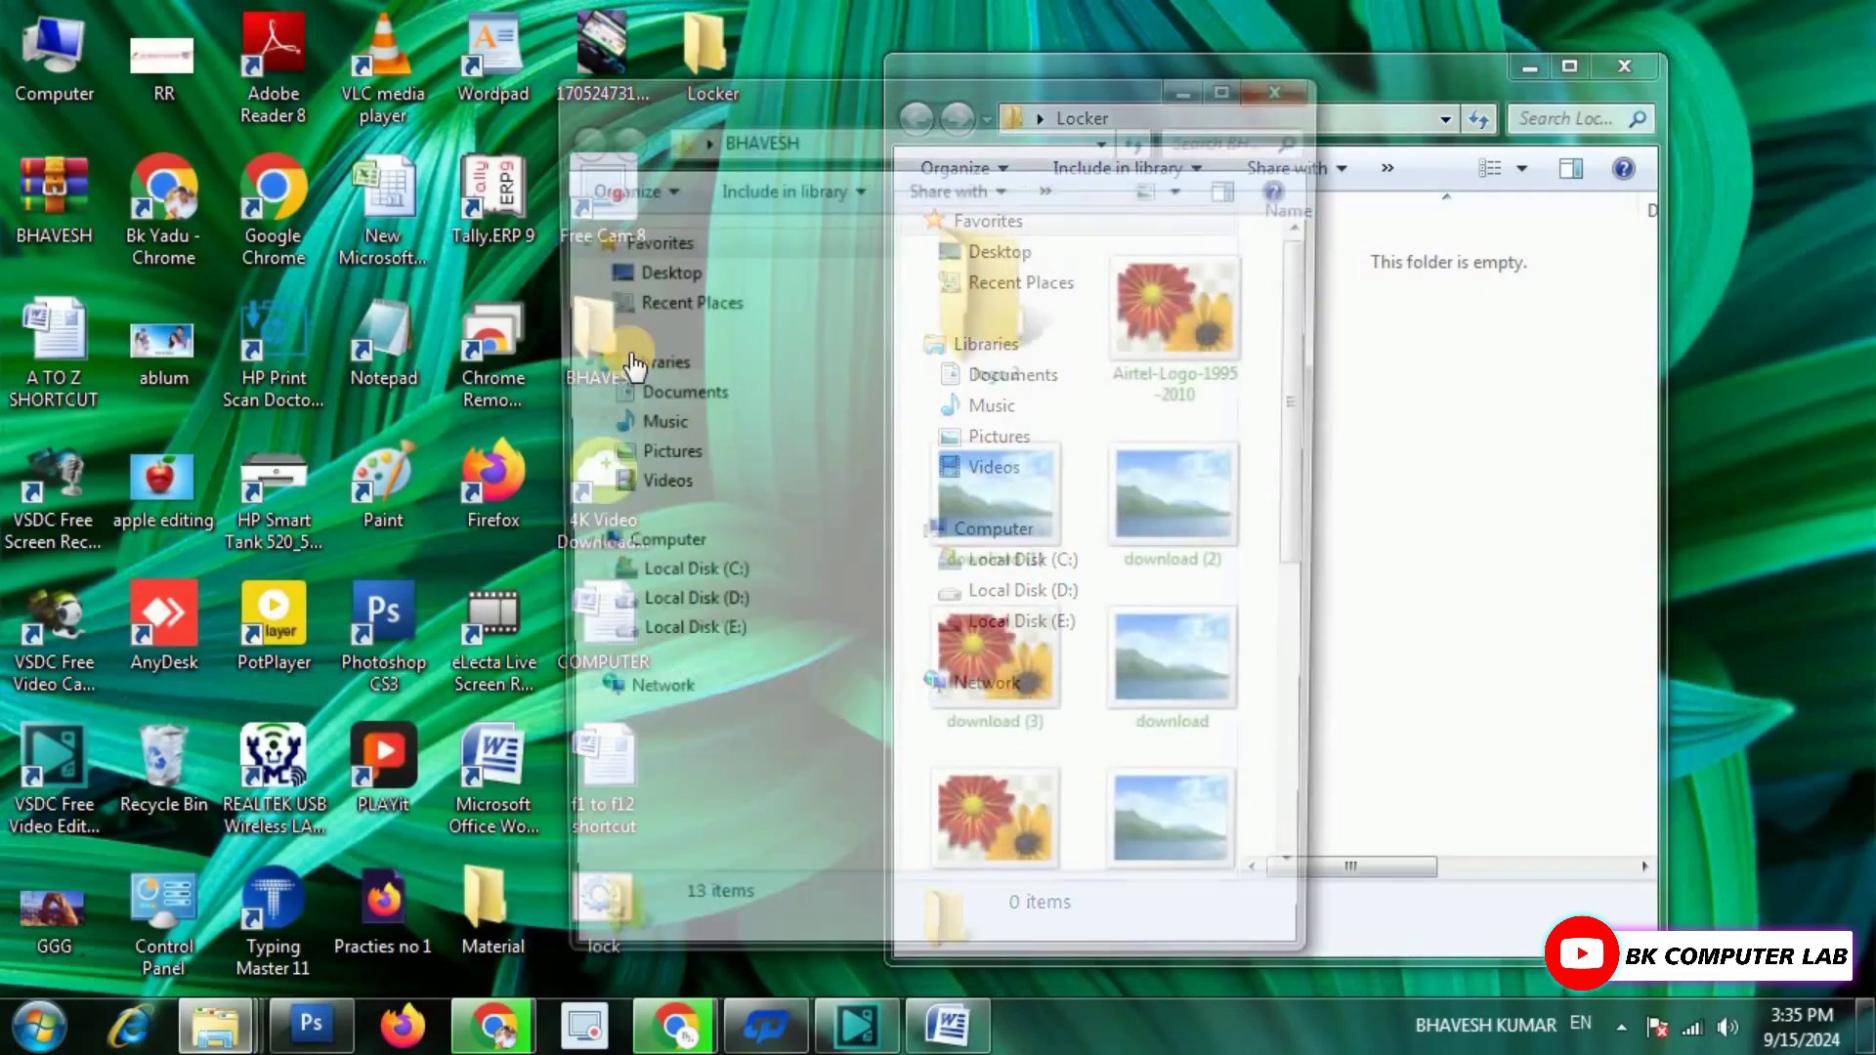
click(1283, 86)
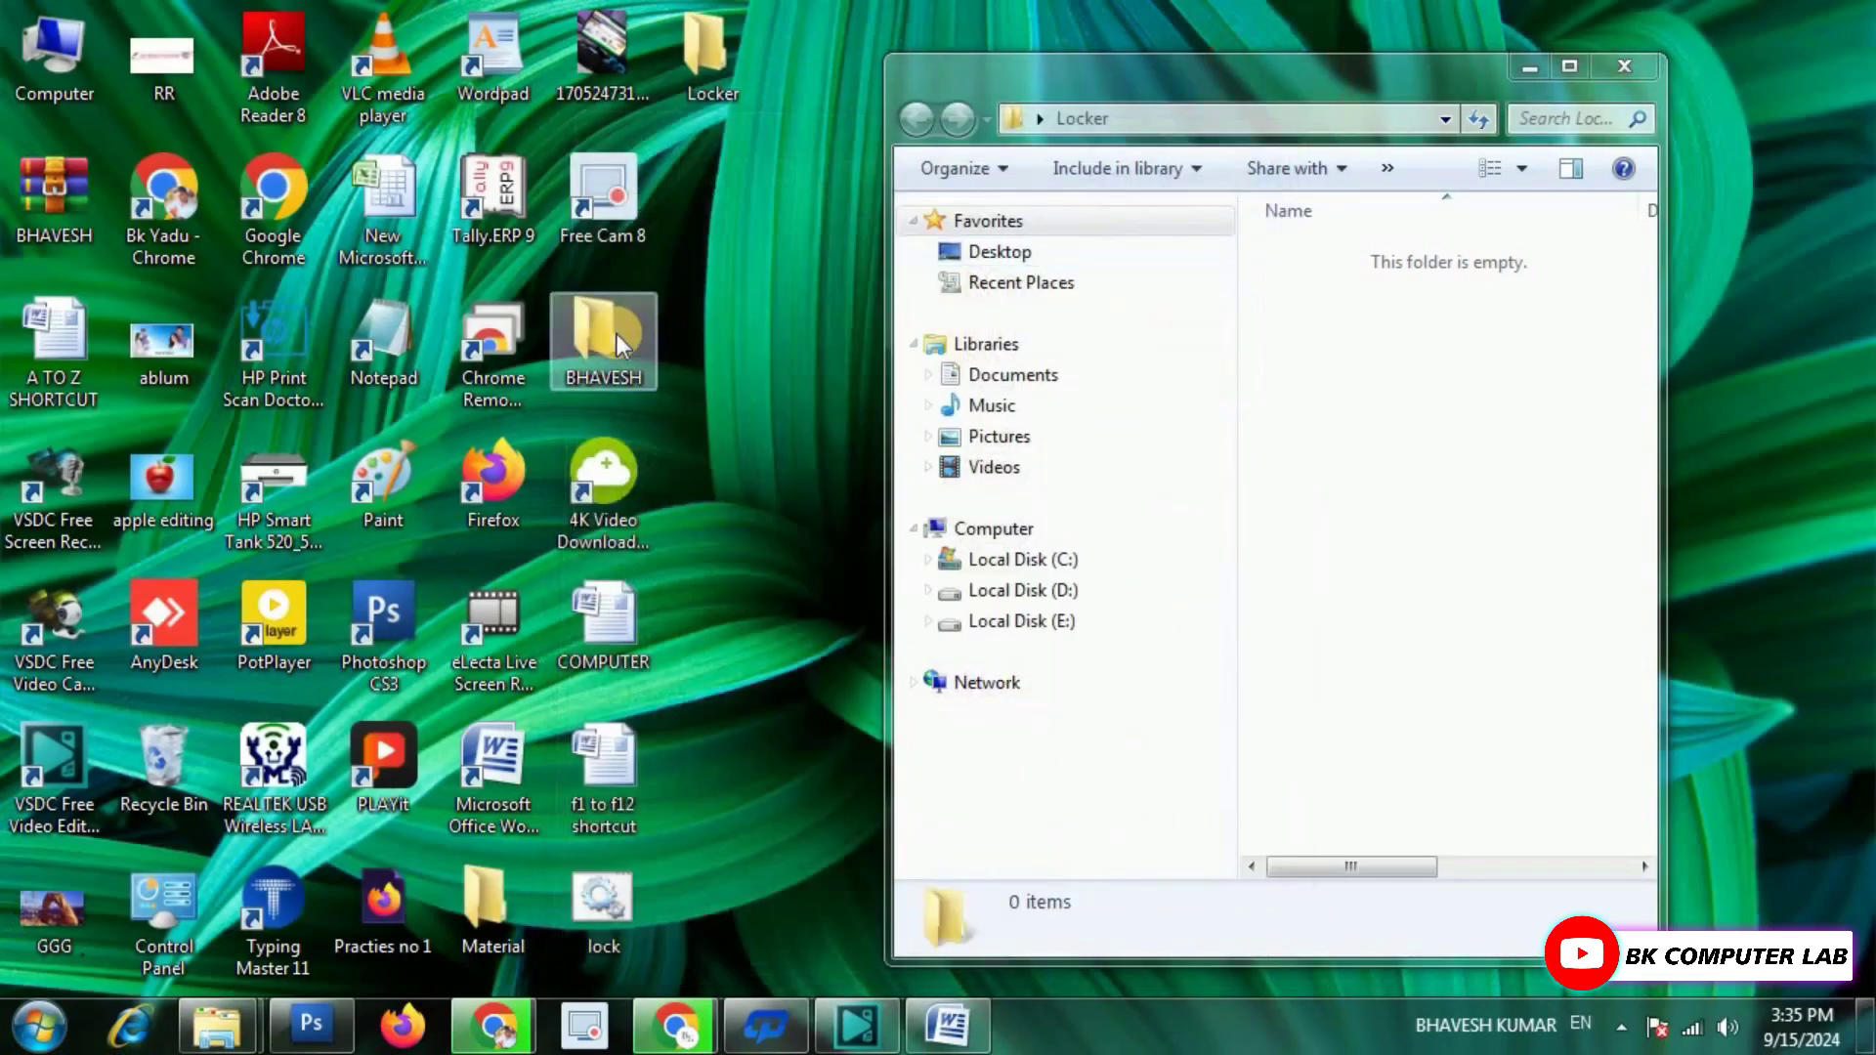
drag(594, 332, 1388, 426)
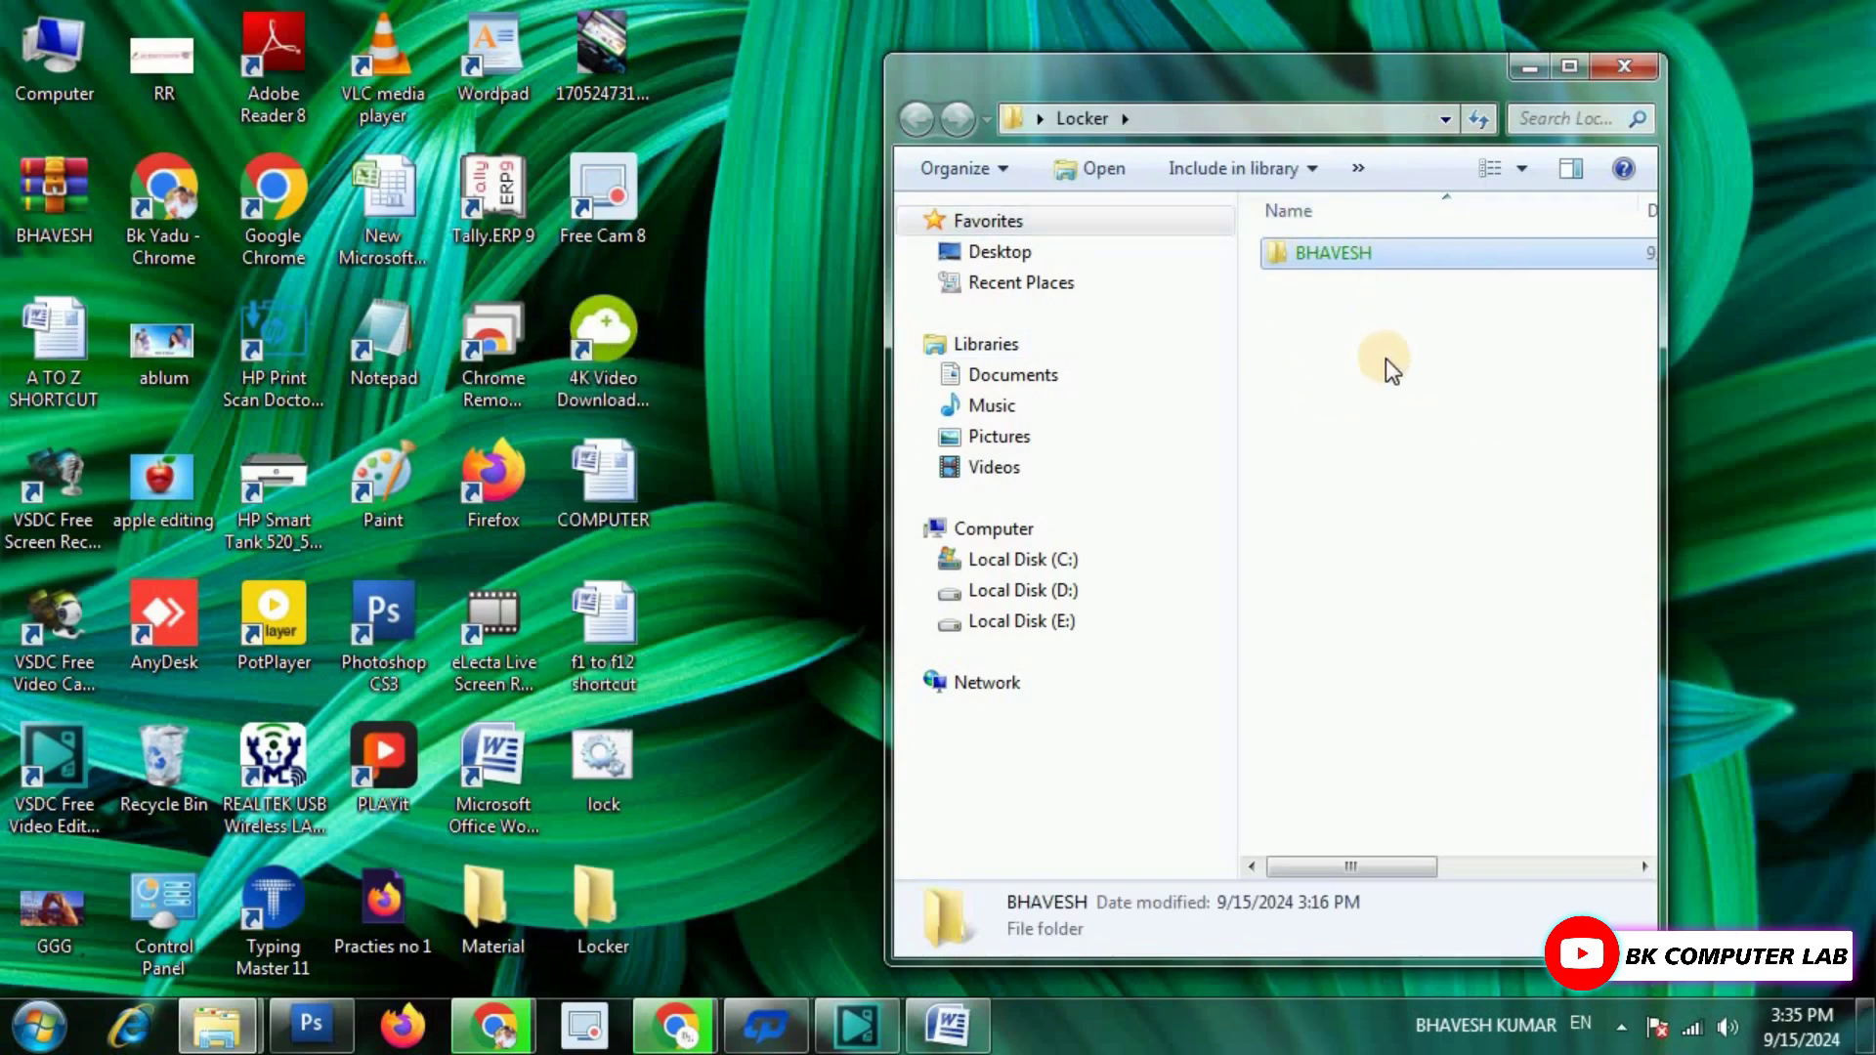
click(1628, 68)
Check that BHAVESH sits inside the Locker folder and holds its images.
double_click(594, 890)
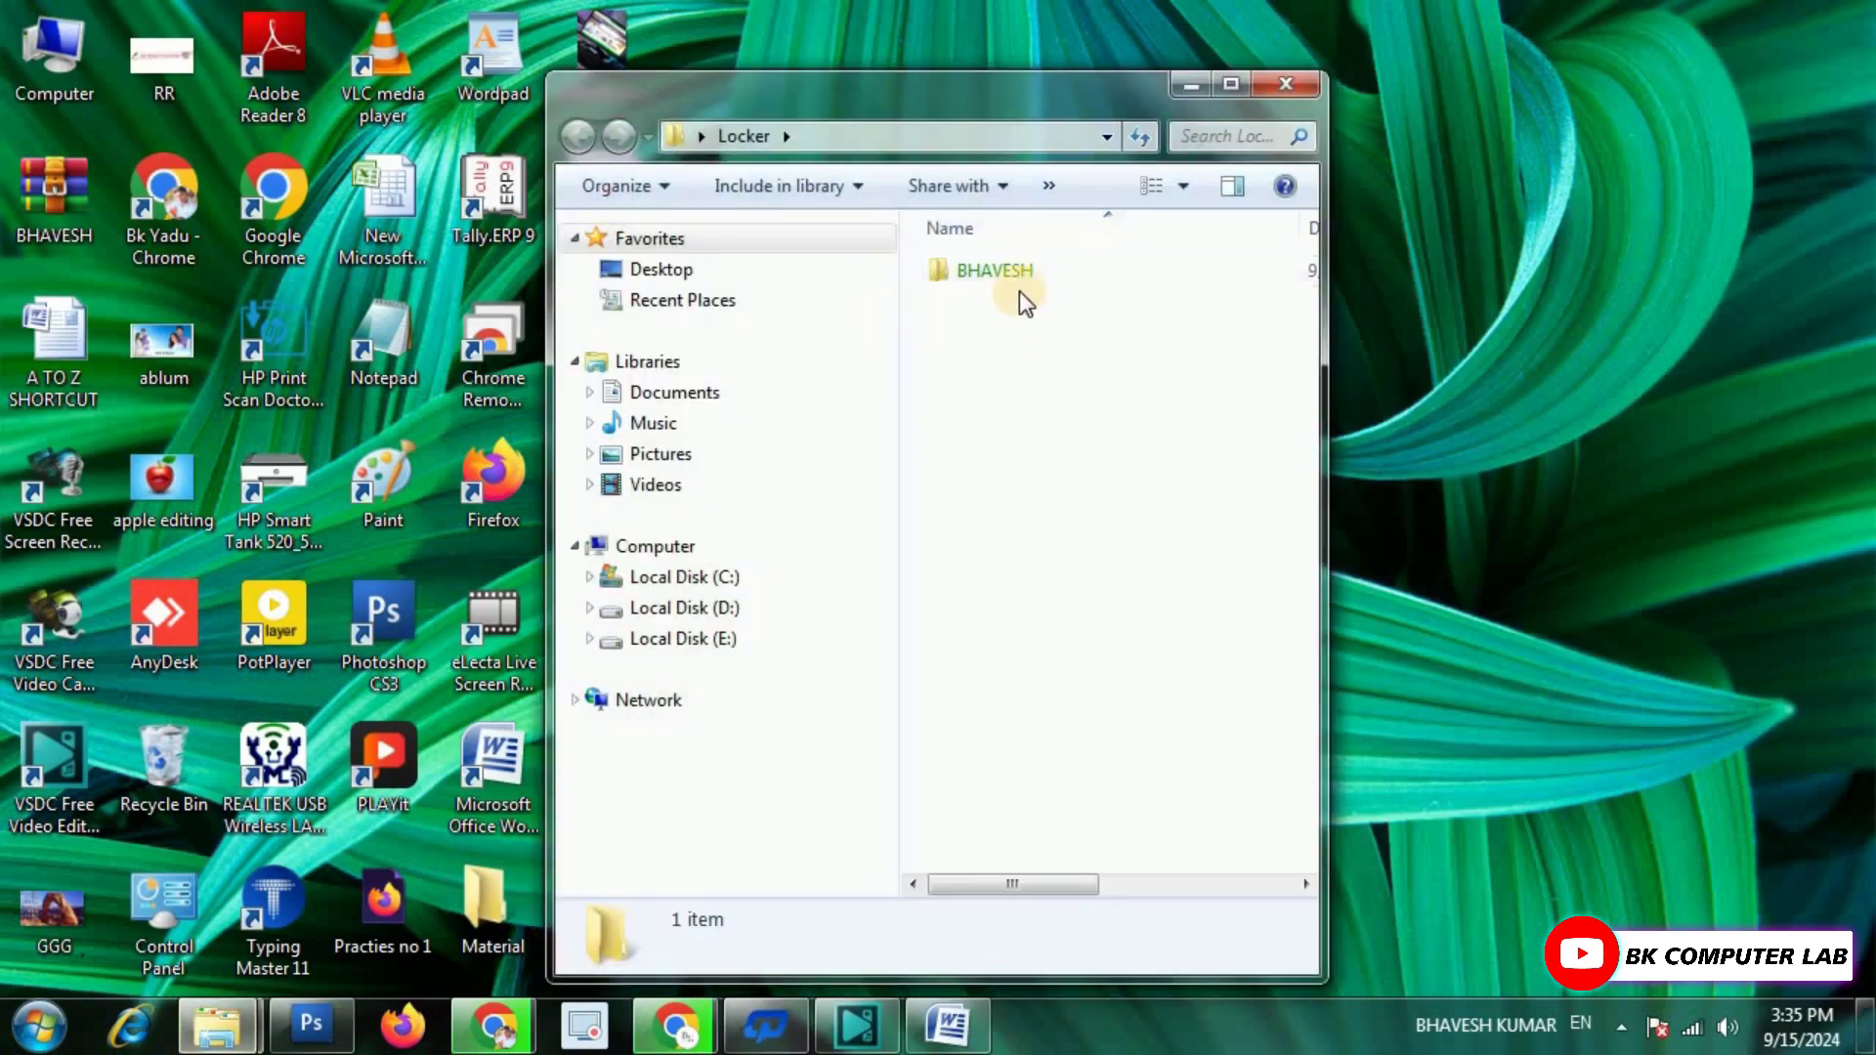
click(1005, 270)
double_click(1004, 270)
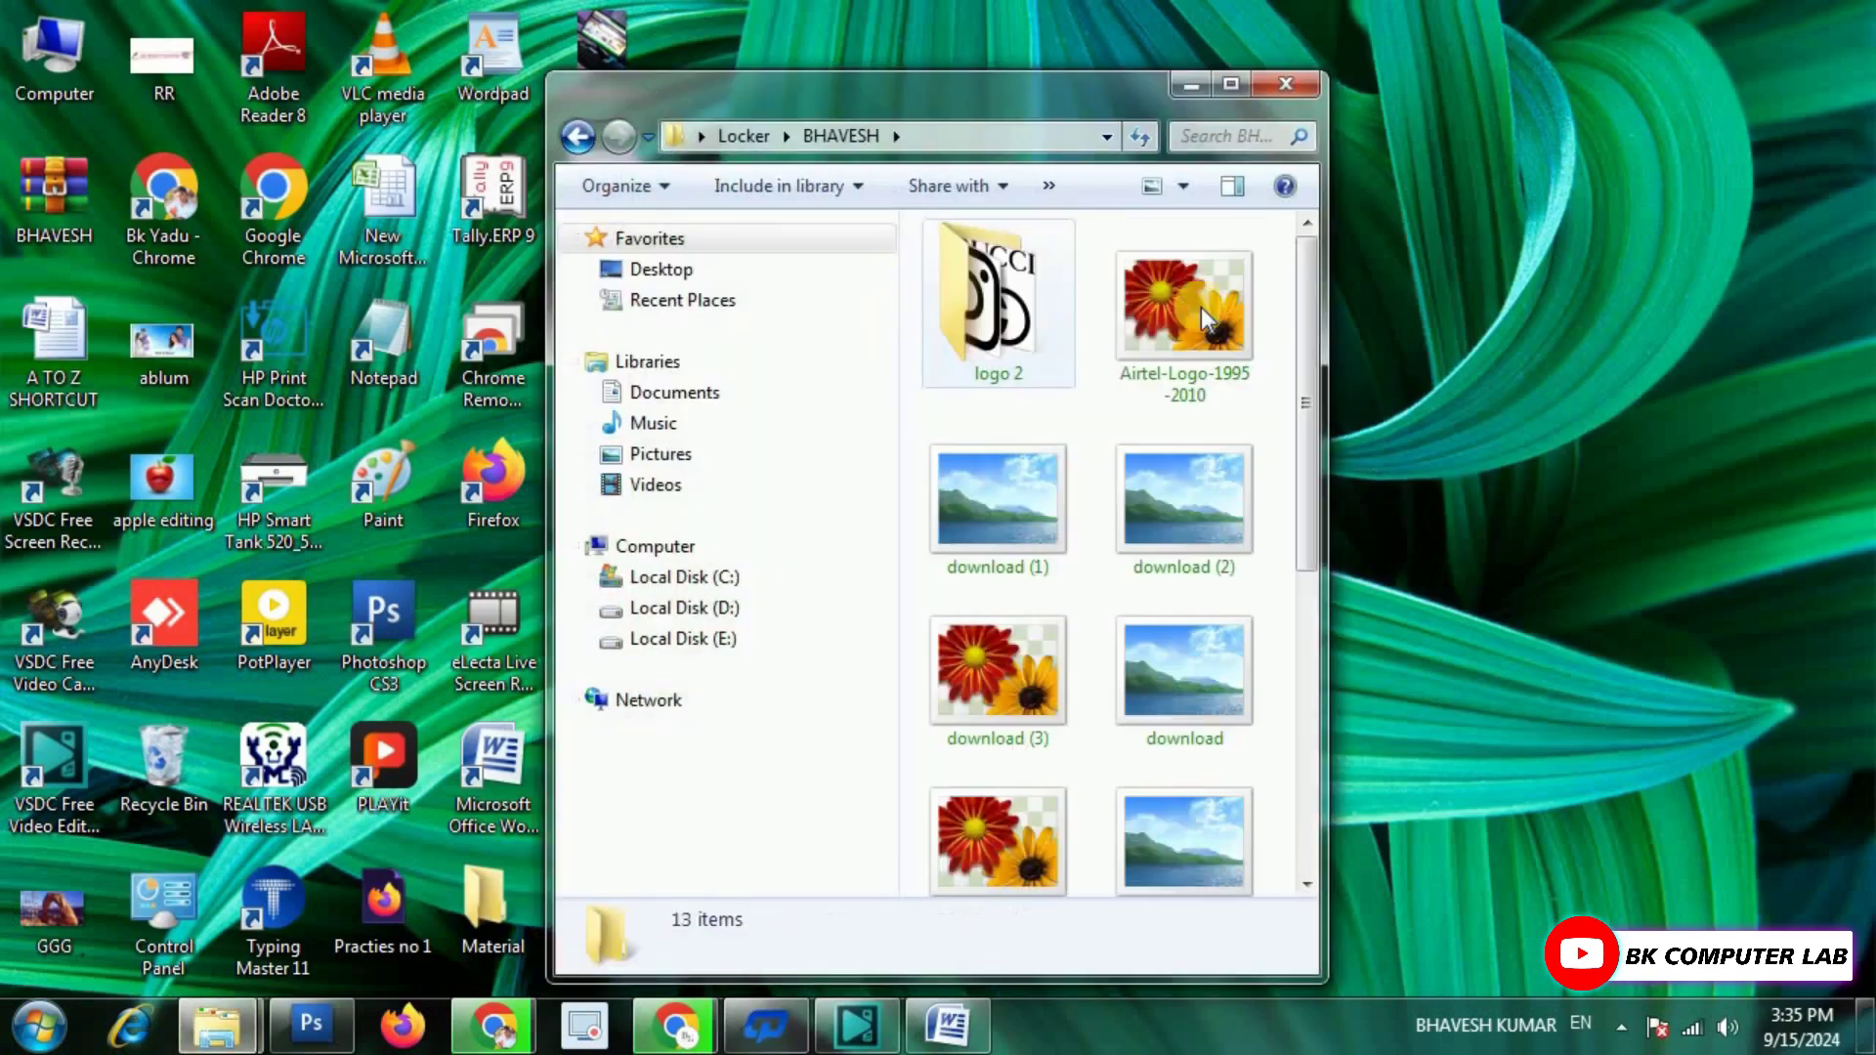
click(1286, 84)
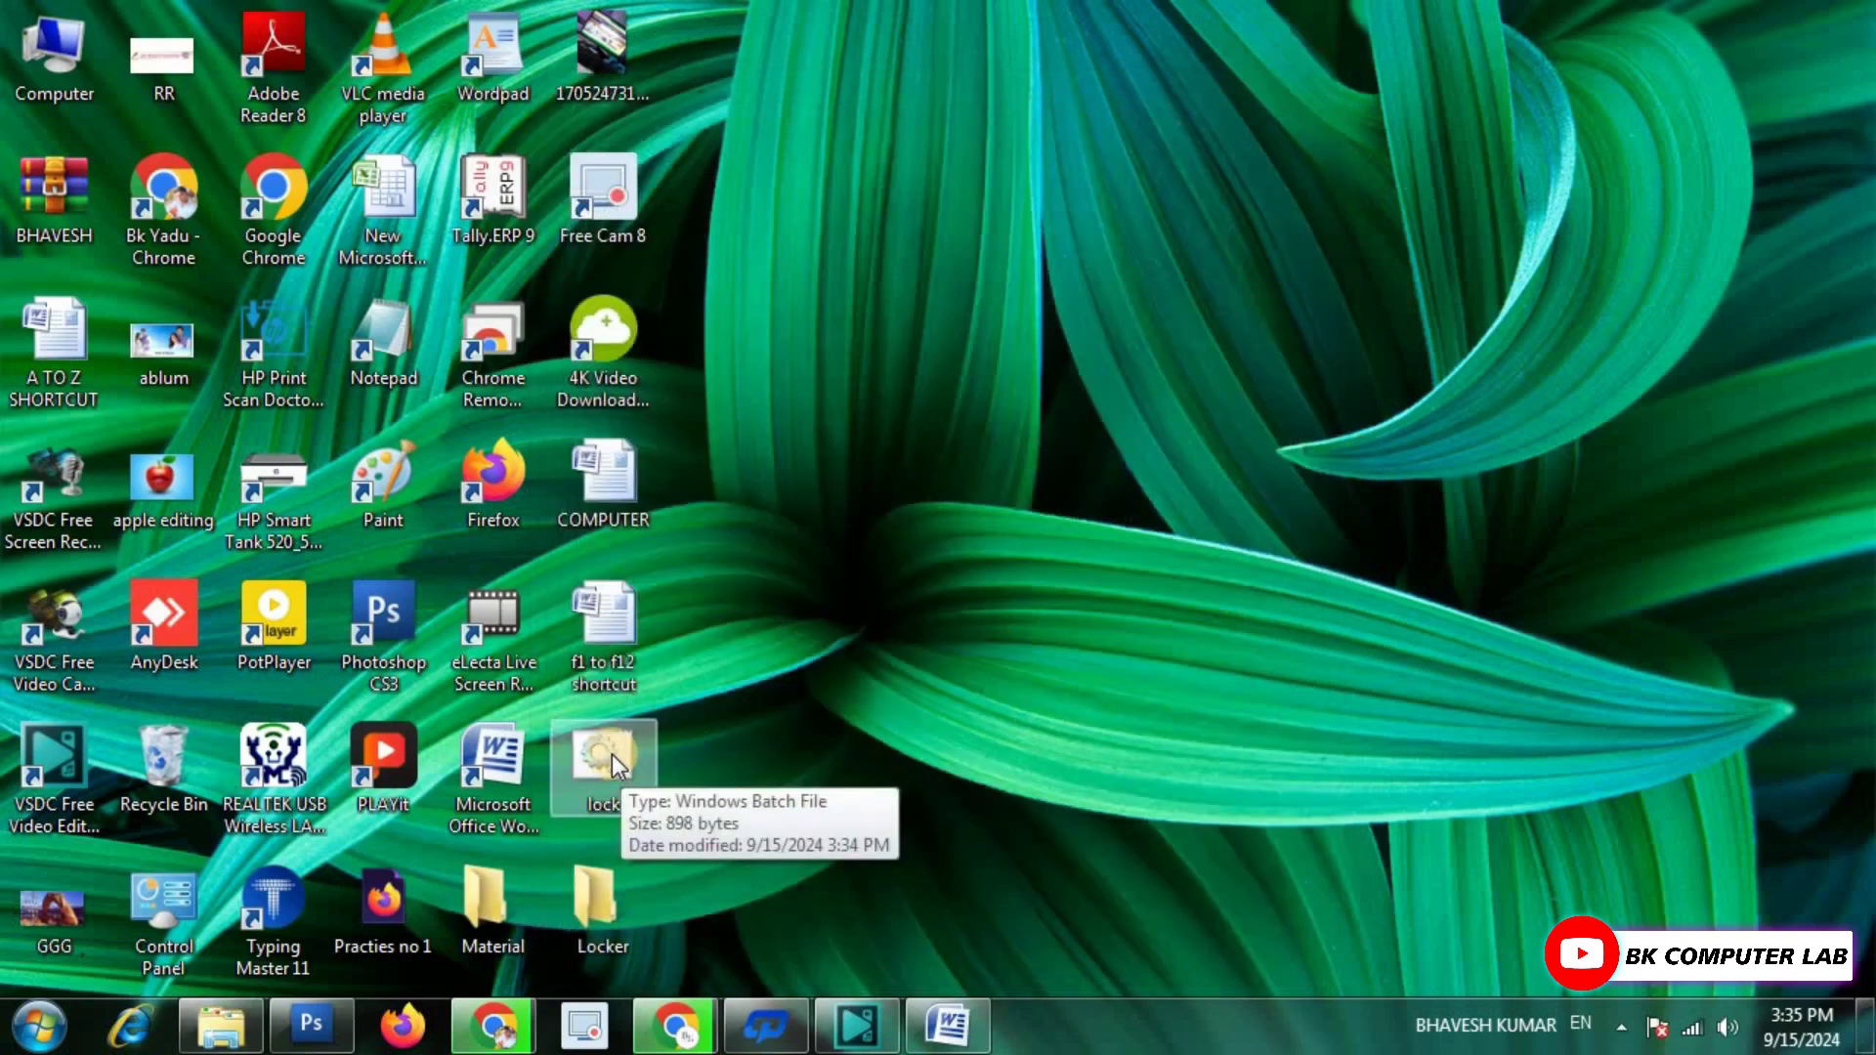
Run lock.bat and answer 'y' to lock the folder.
double_click(612, 755)
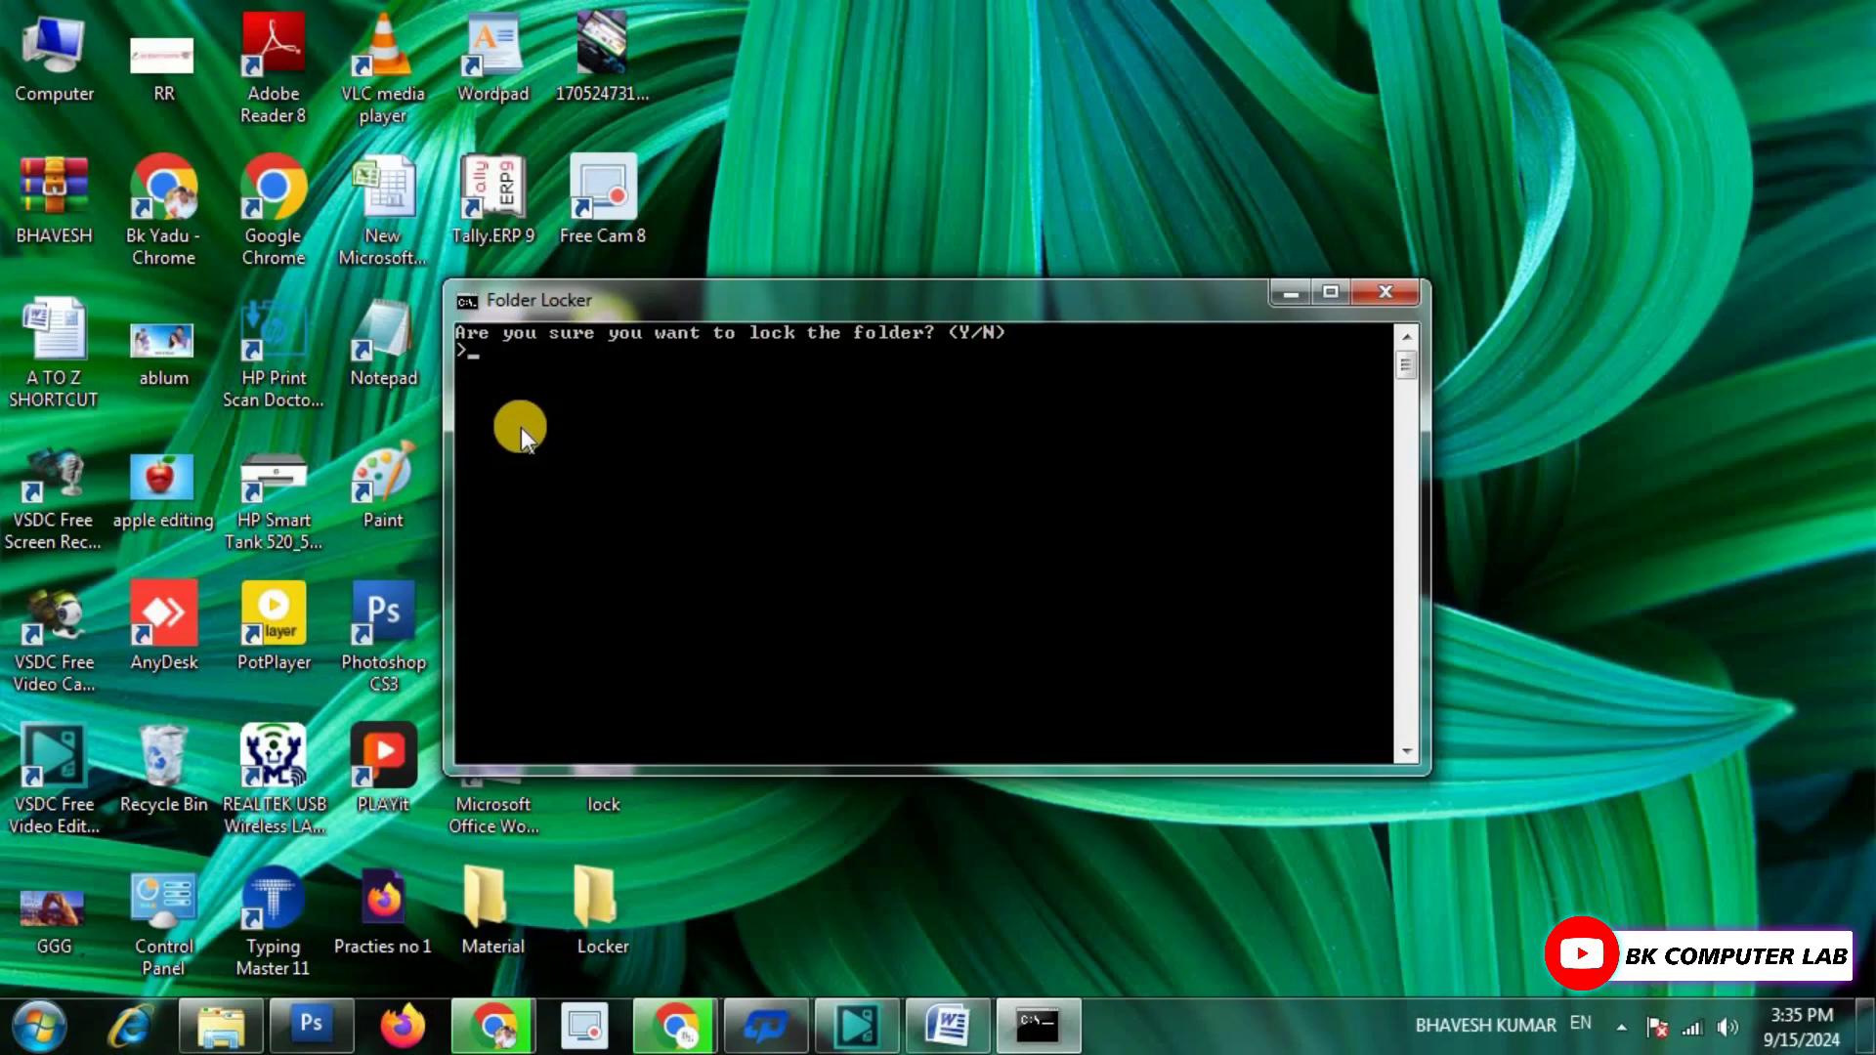
text(y)
key(Return)
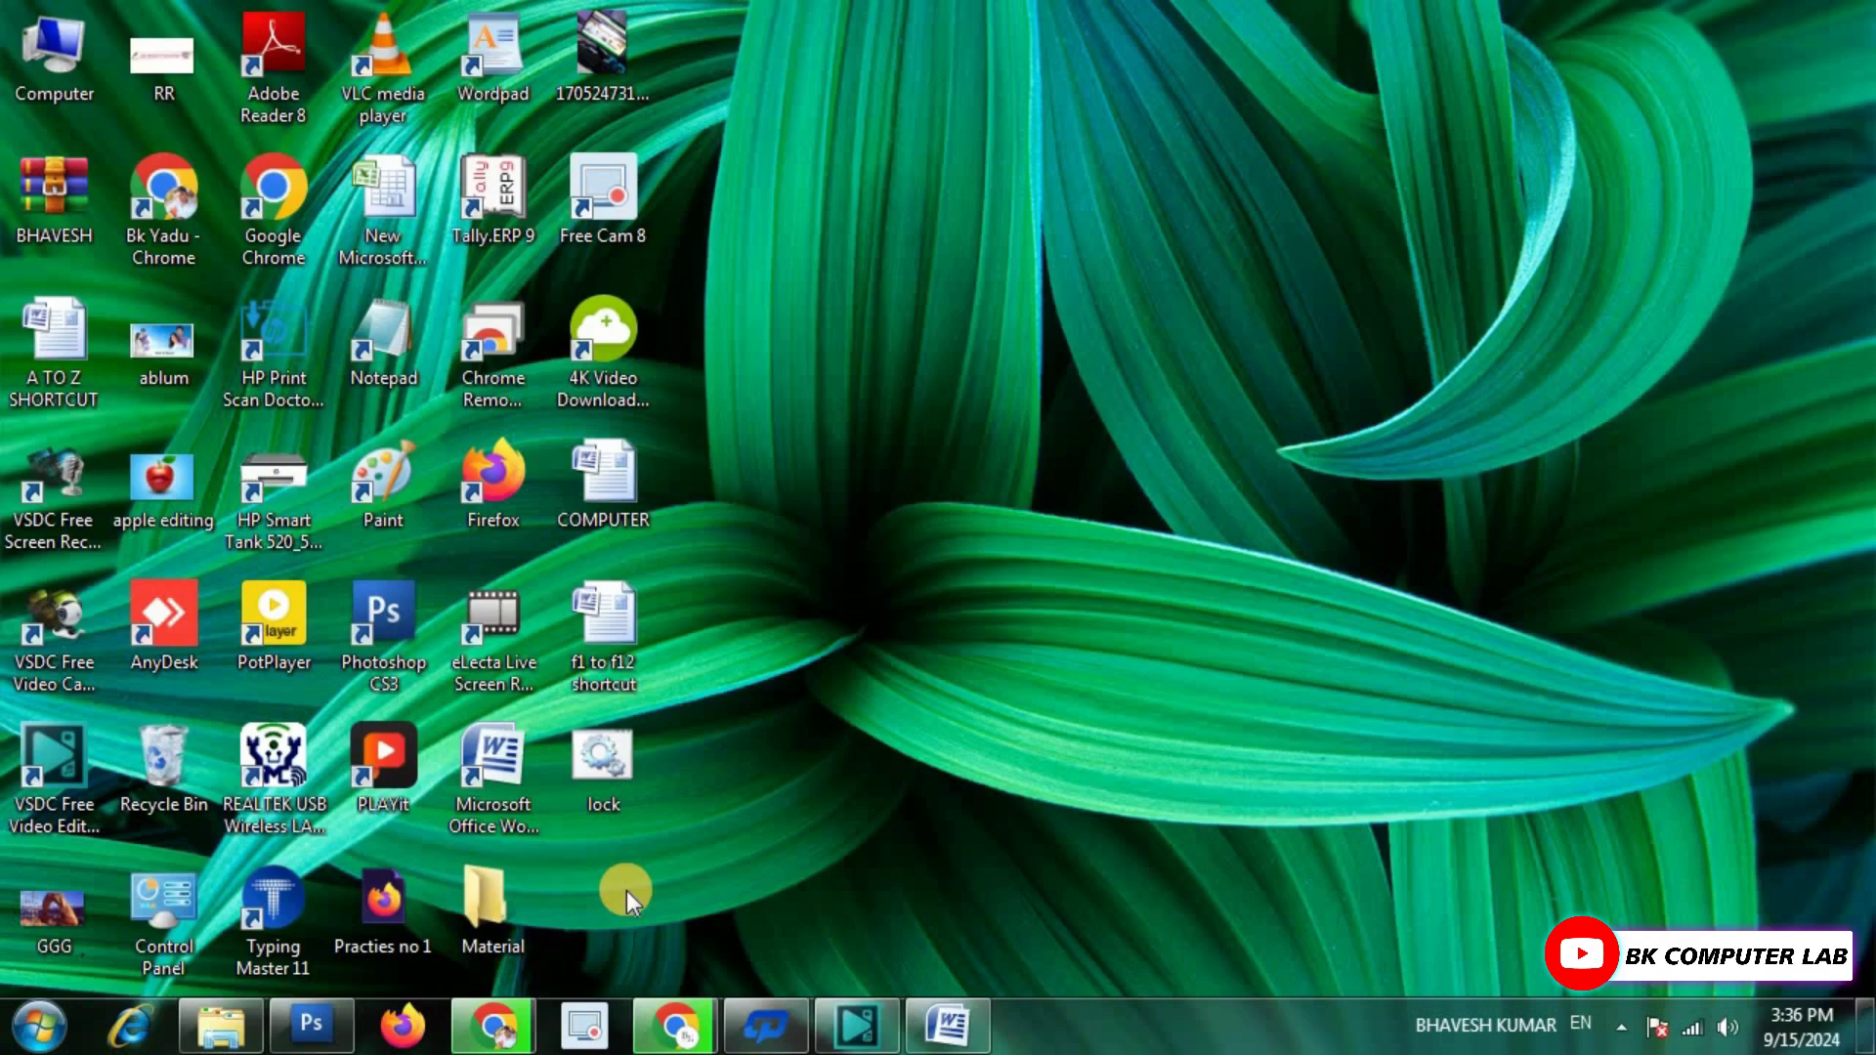
Run lock.bat again and enter the folder password to unlock Locker.
double_click(617, 766)
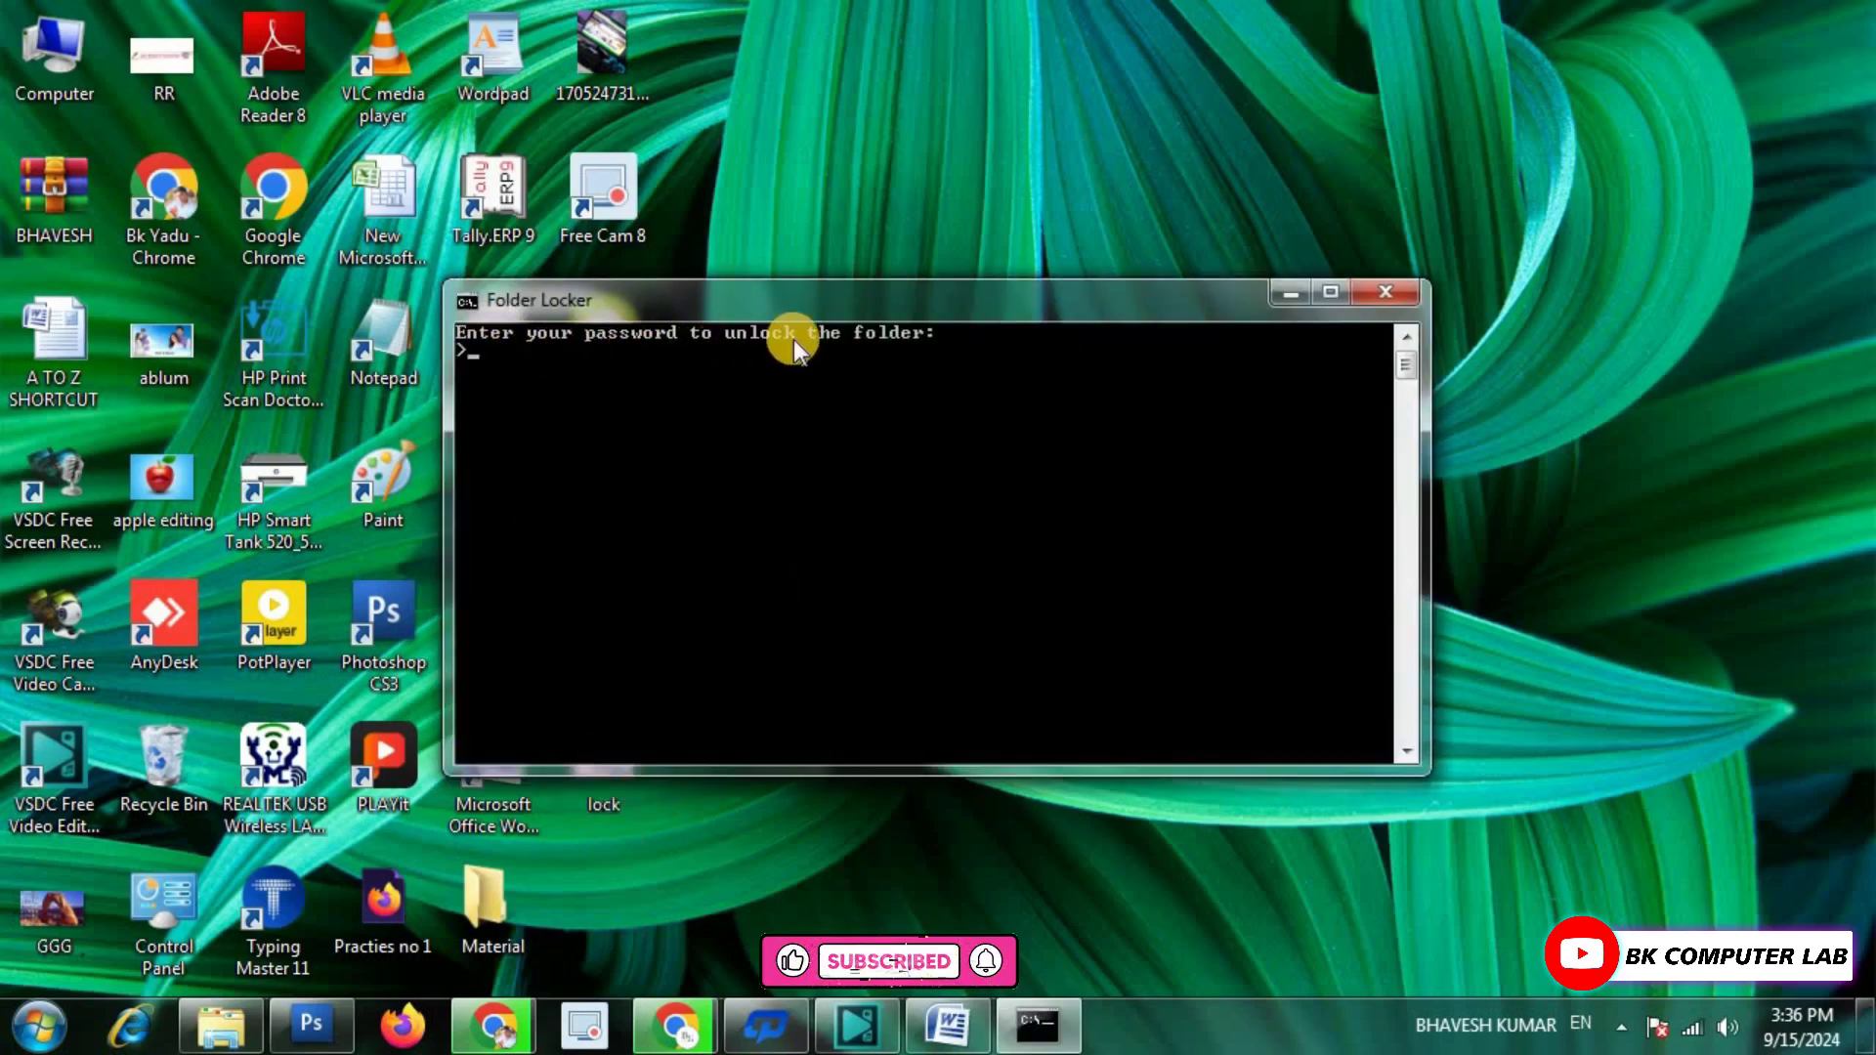
drag(936, 318, 1054, 342)
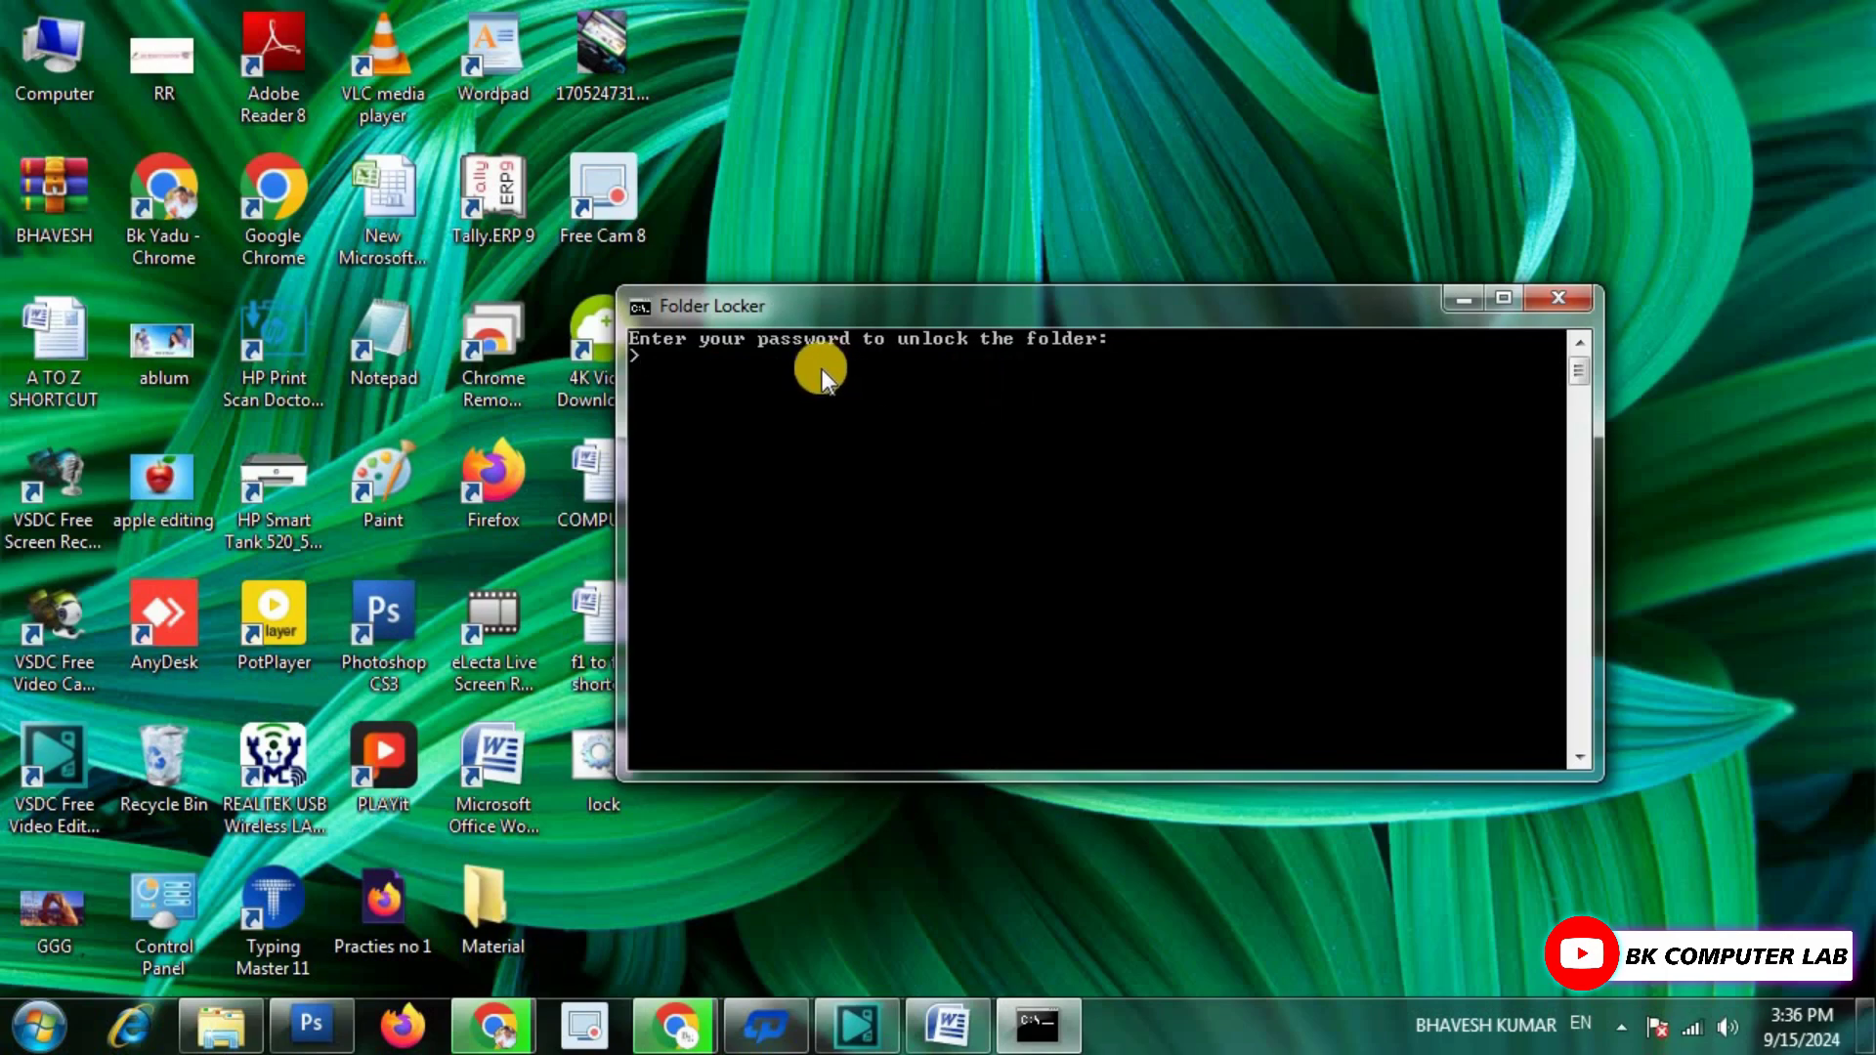
text(147)
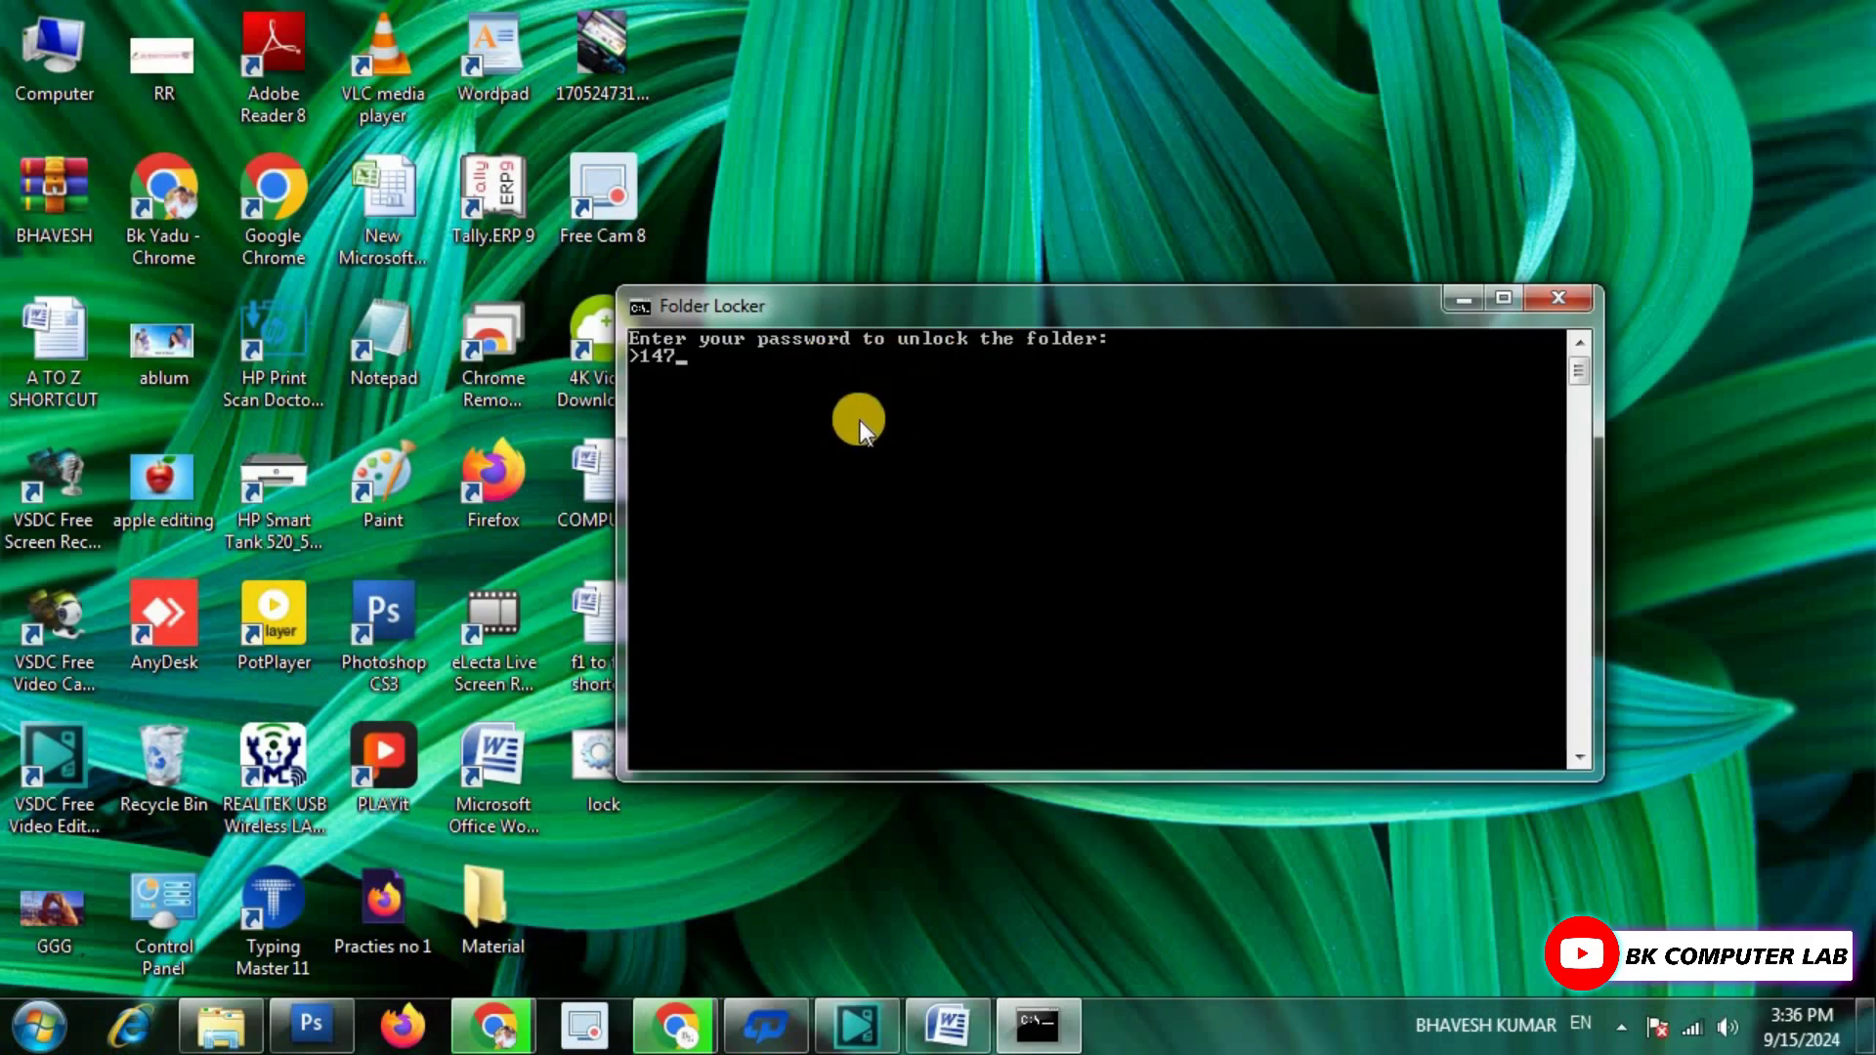
key(Return)
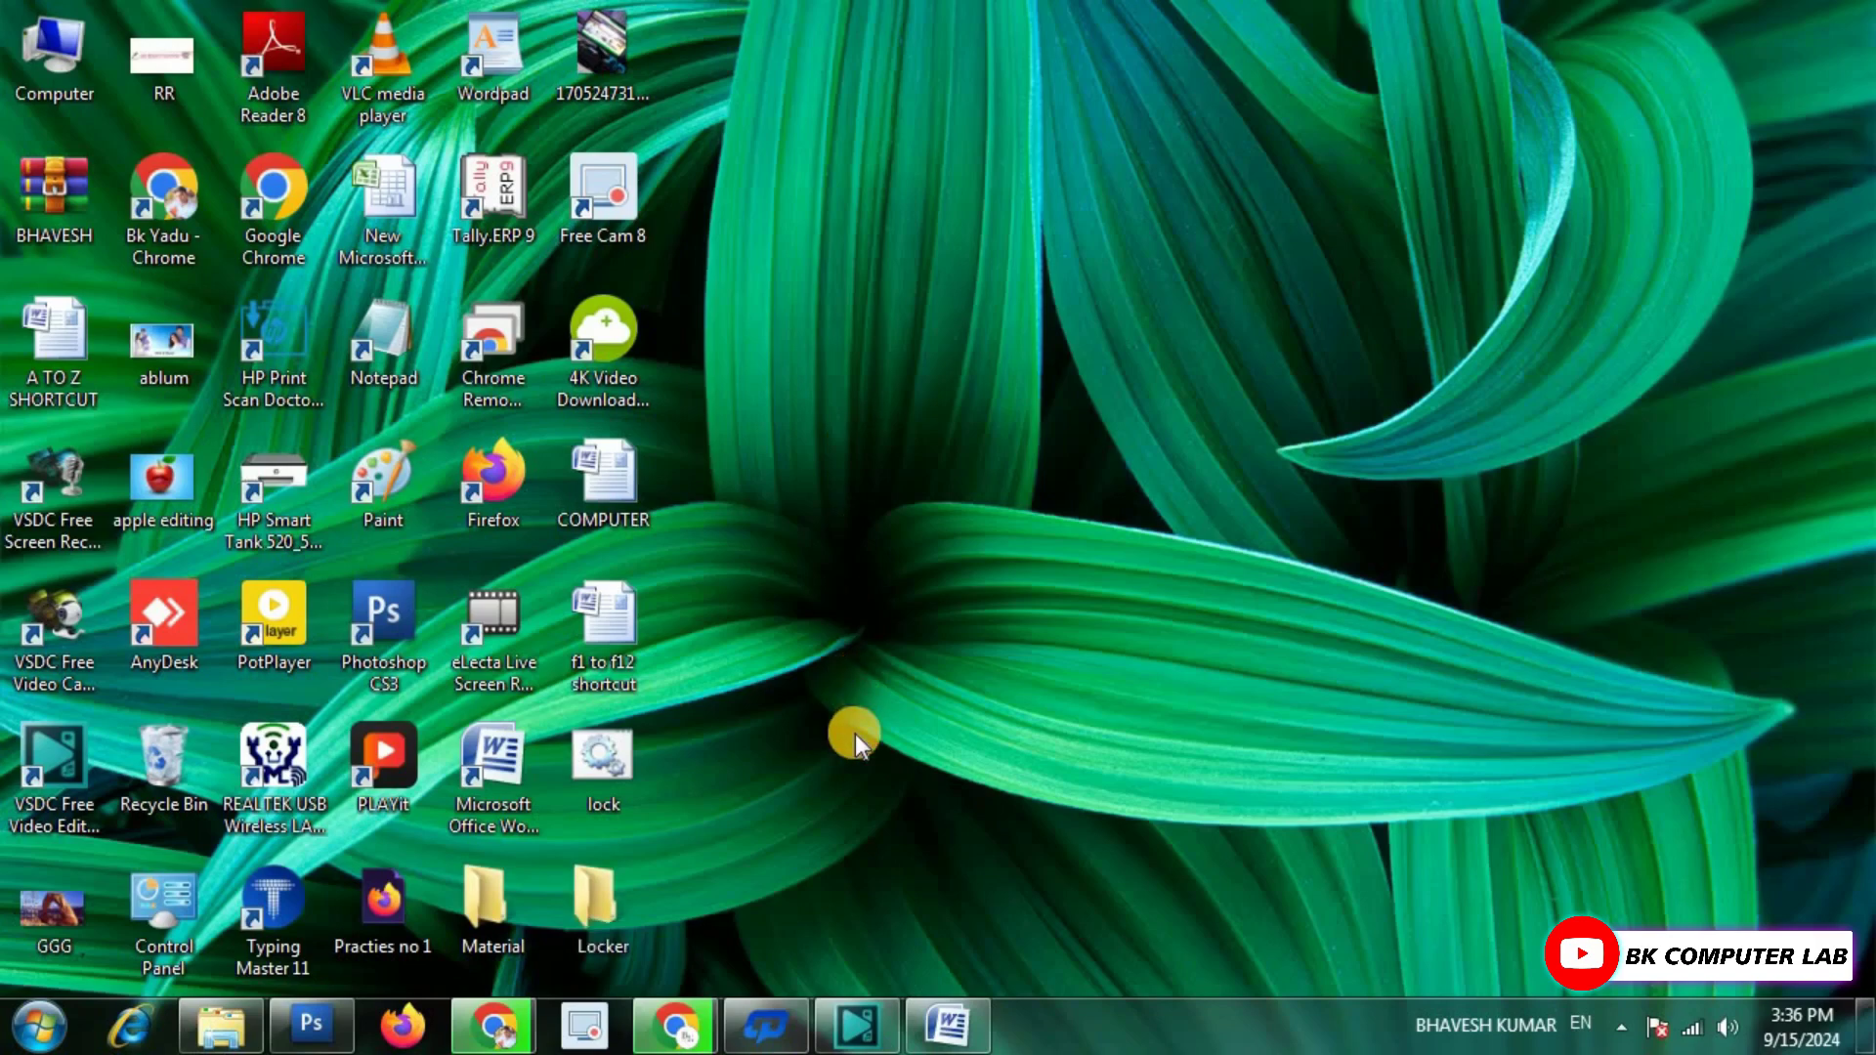
Open the restored Locker folder and confirm BHAVESH still holds its files.
mouse_move(616, 909)
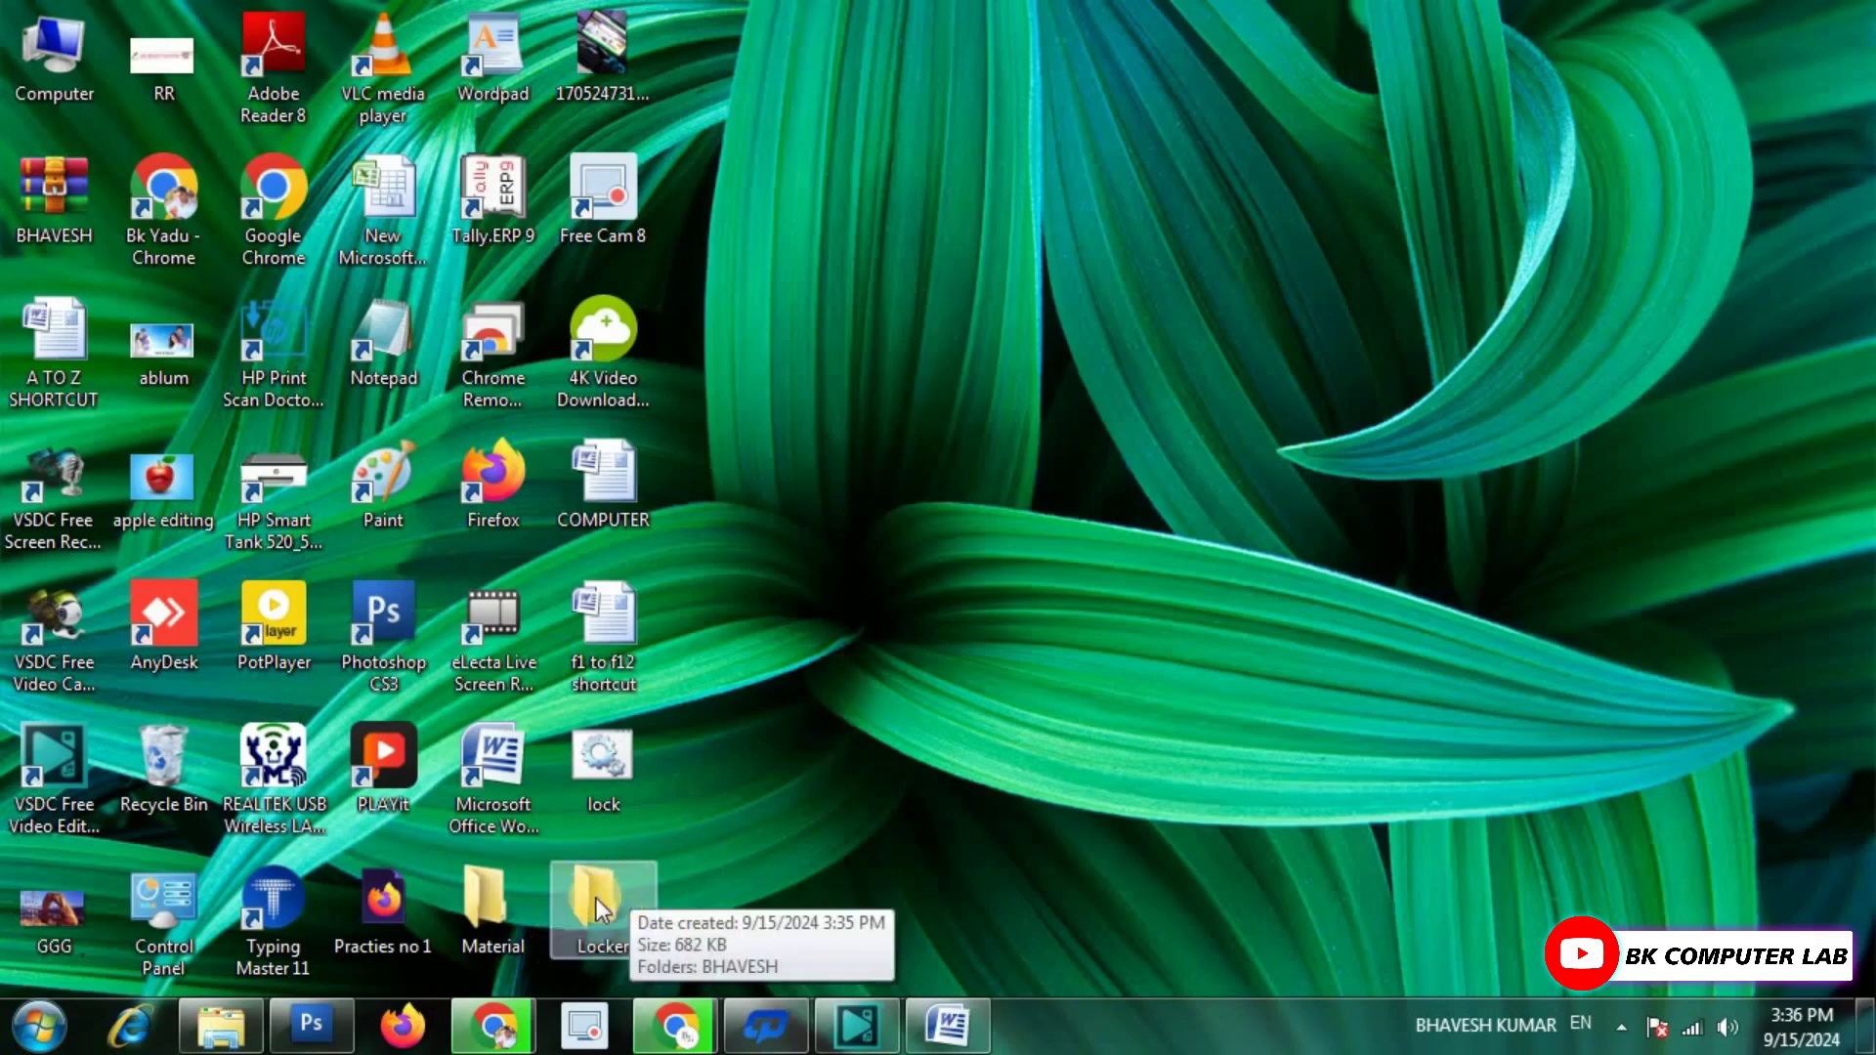
double_click(596, 899)
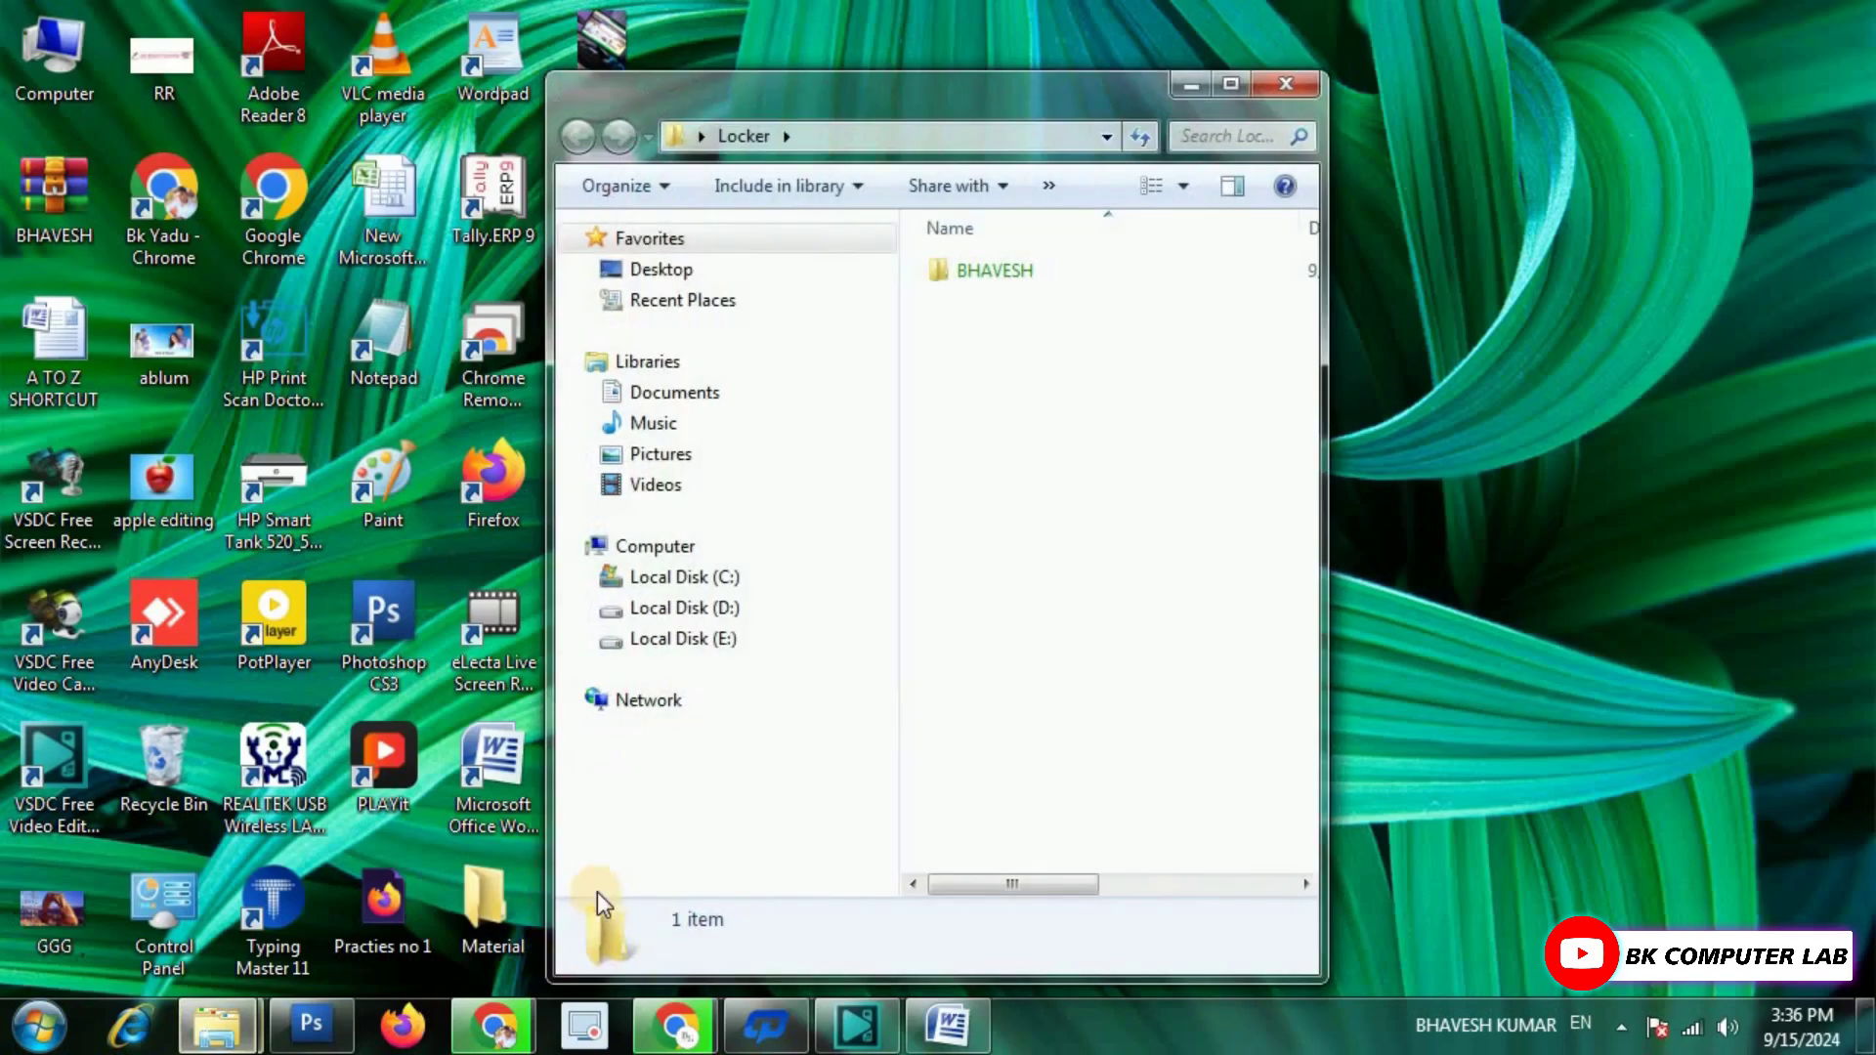
double_click(987, 273)
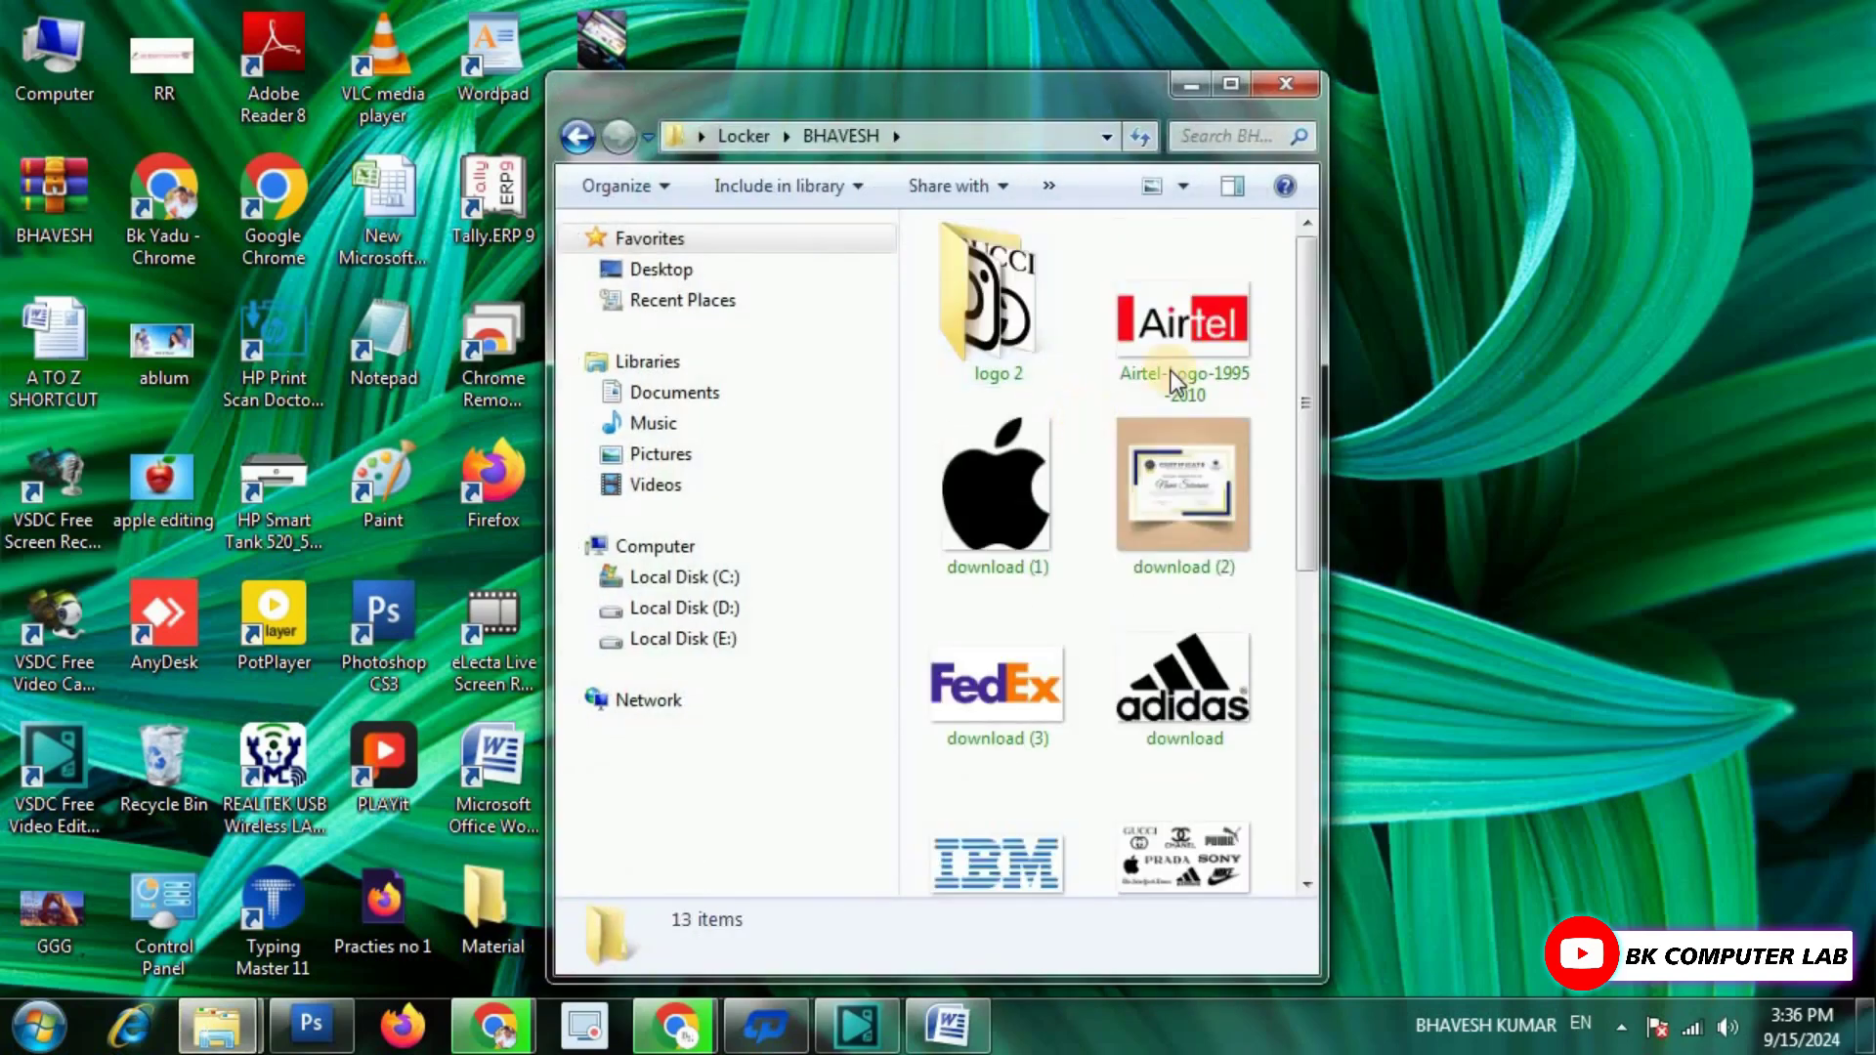
click(1284, 86)
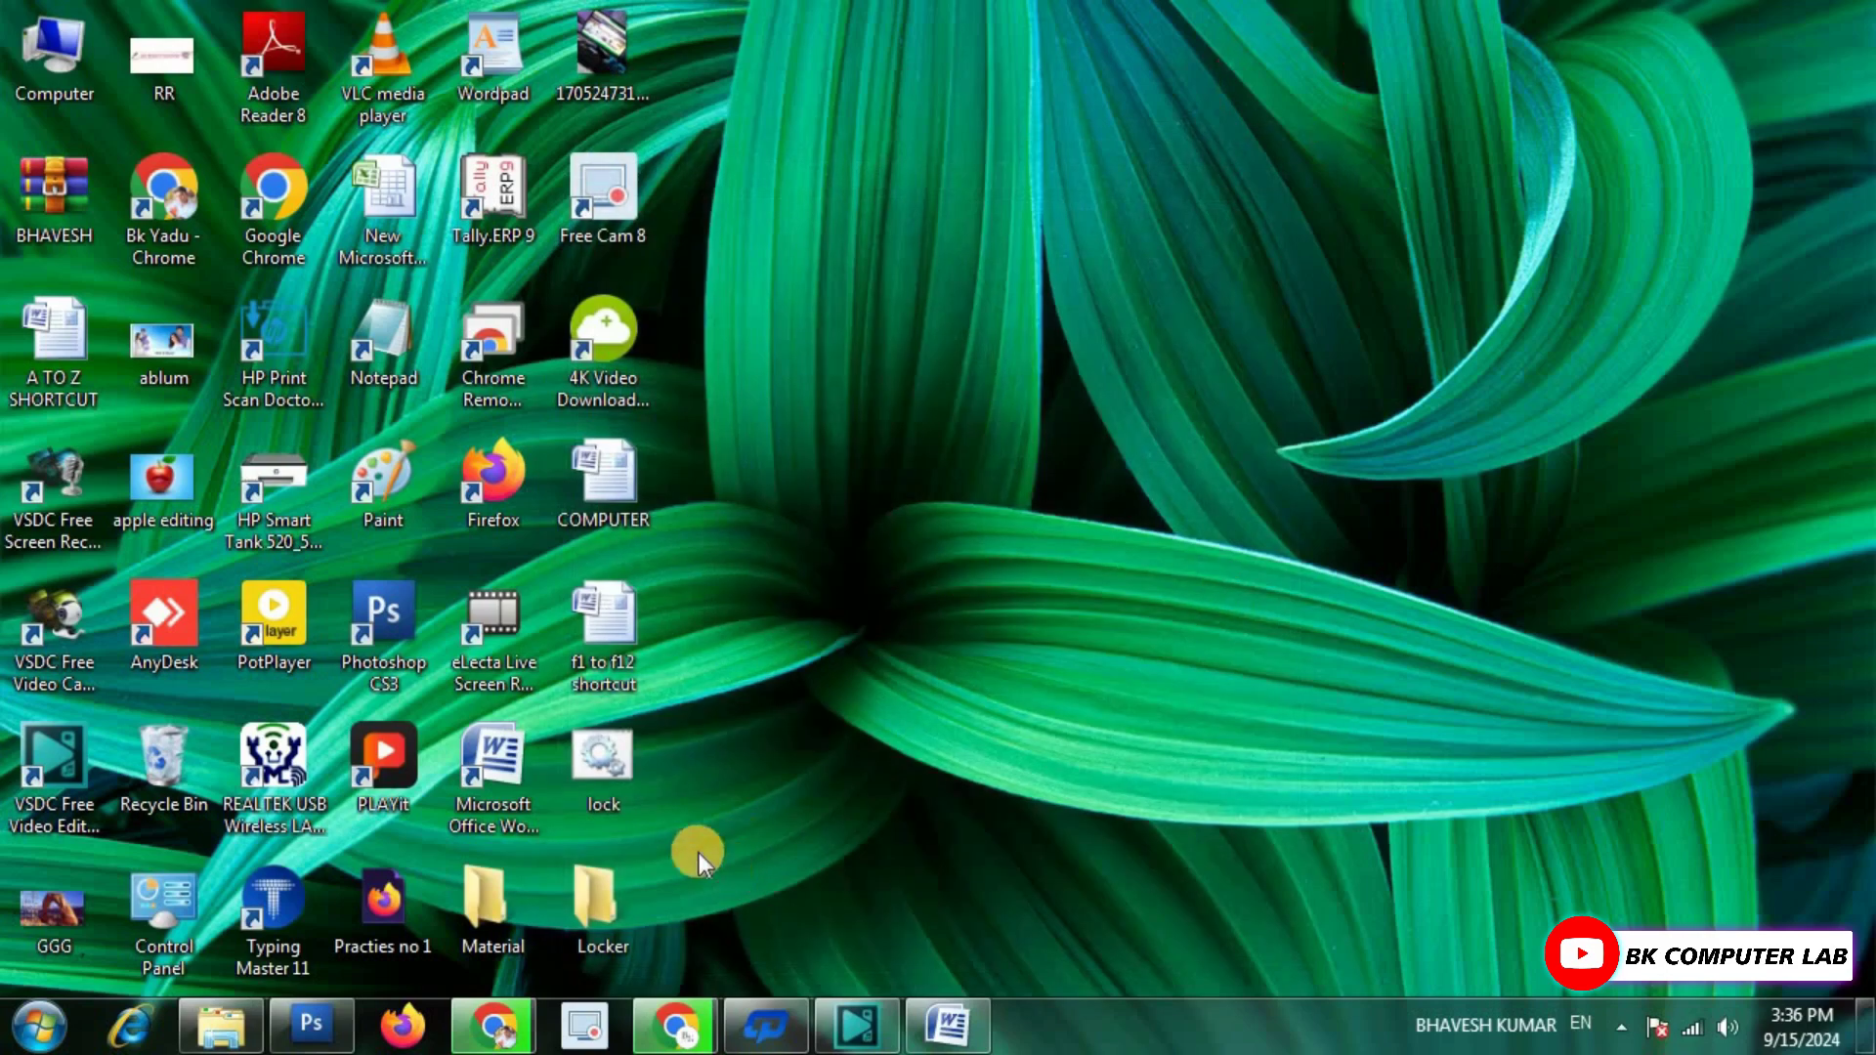
Relock the folder by running lock.bat and answering 'y'.
double_click(600, 765)
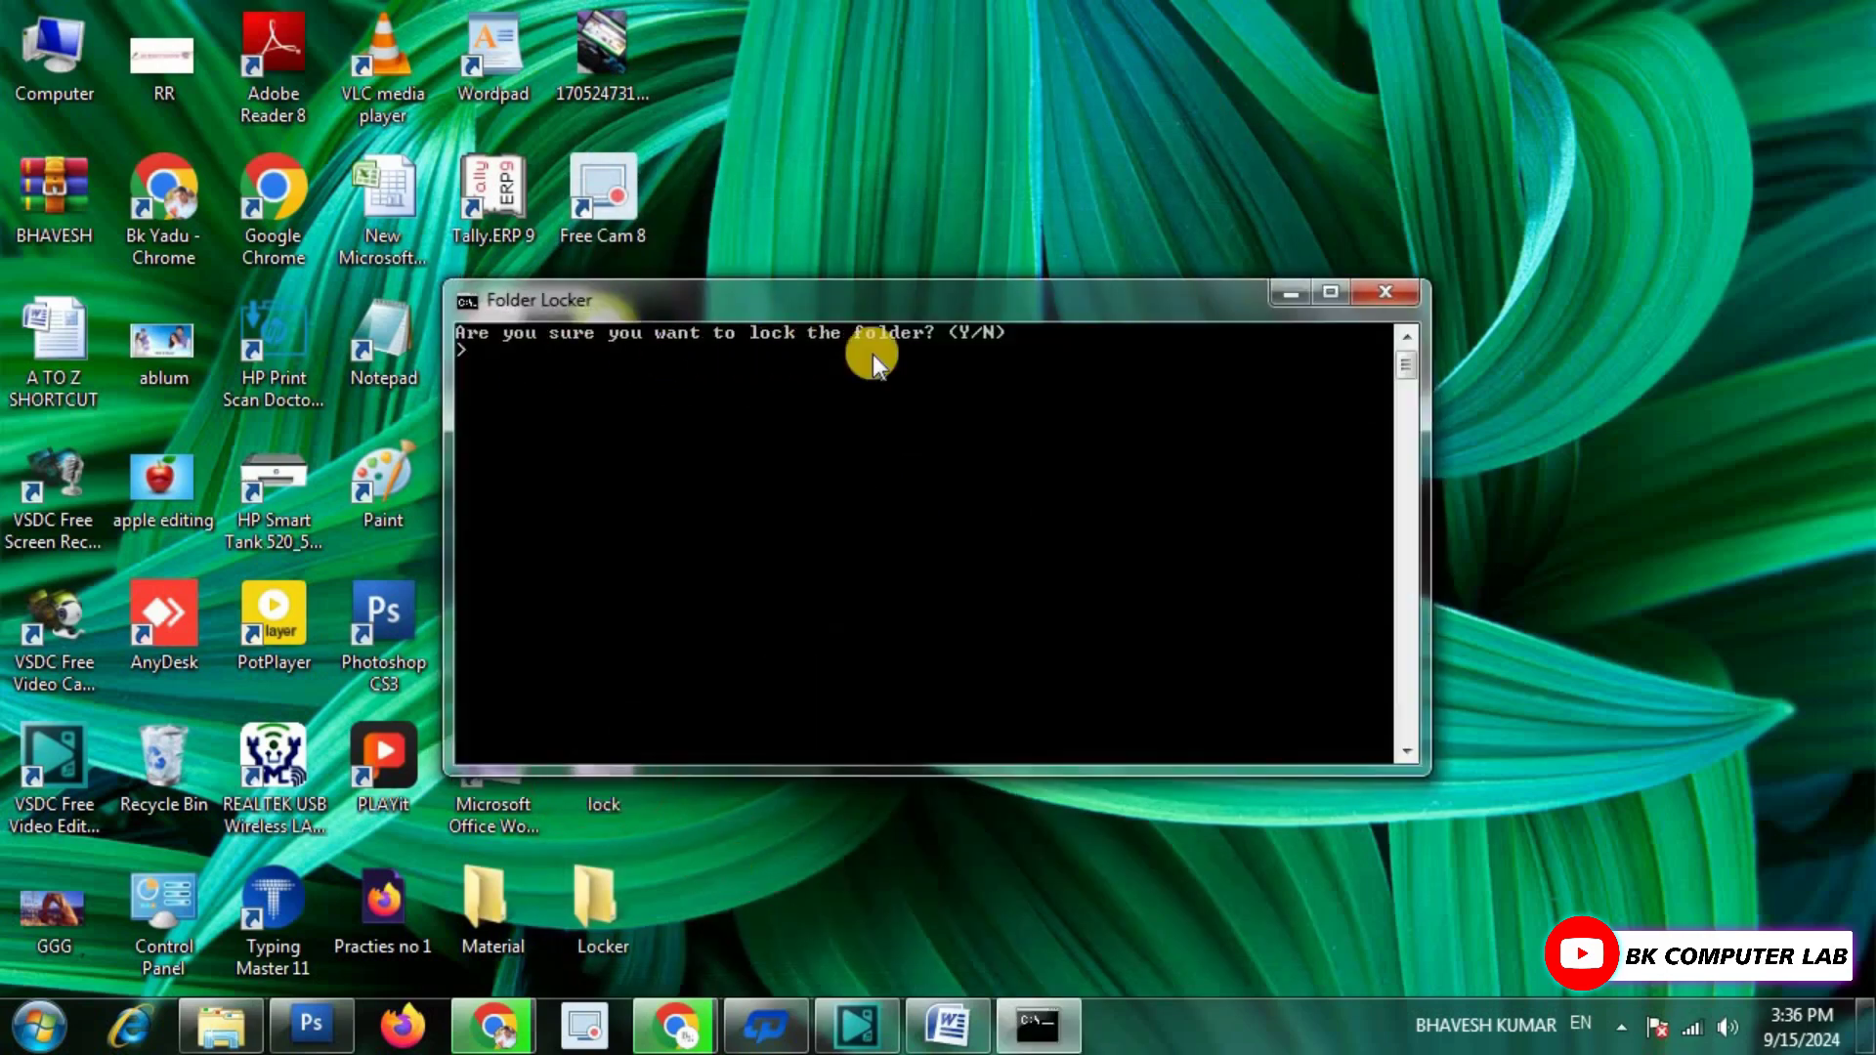
text(y)
key(Return)
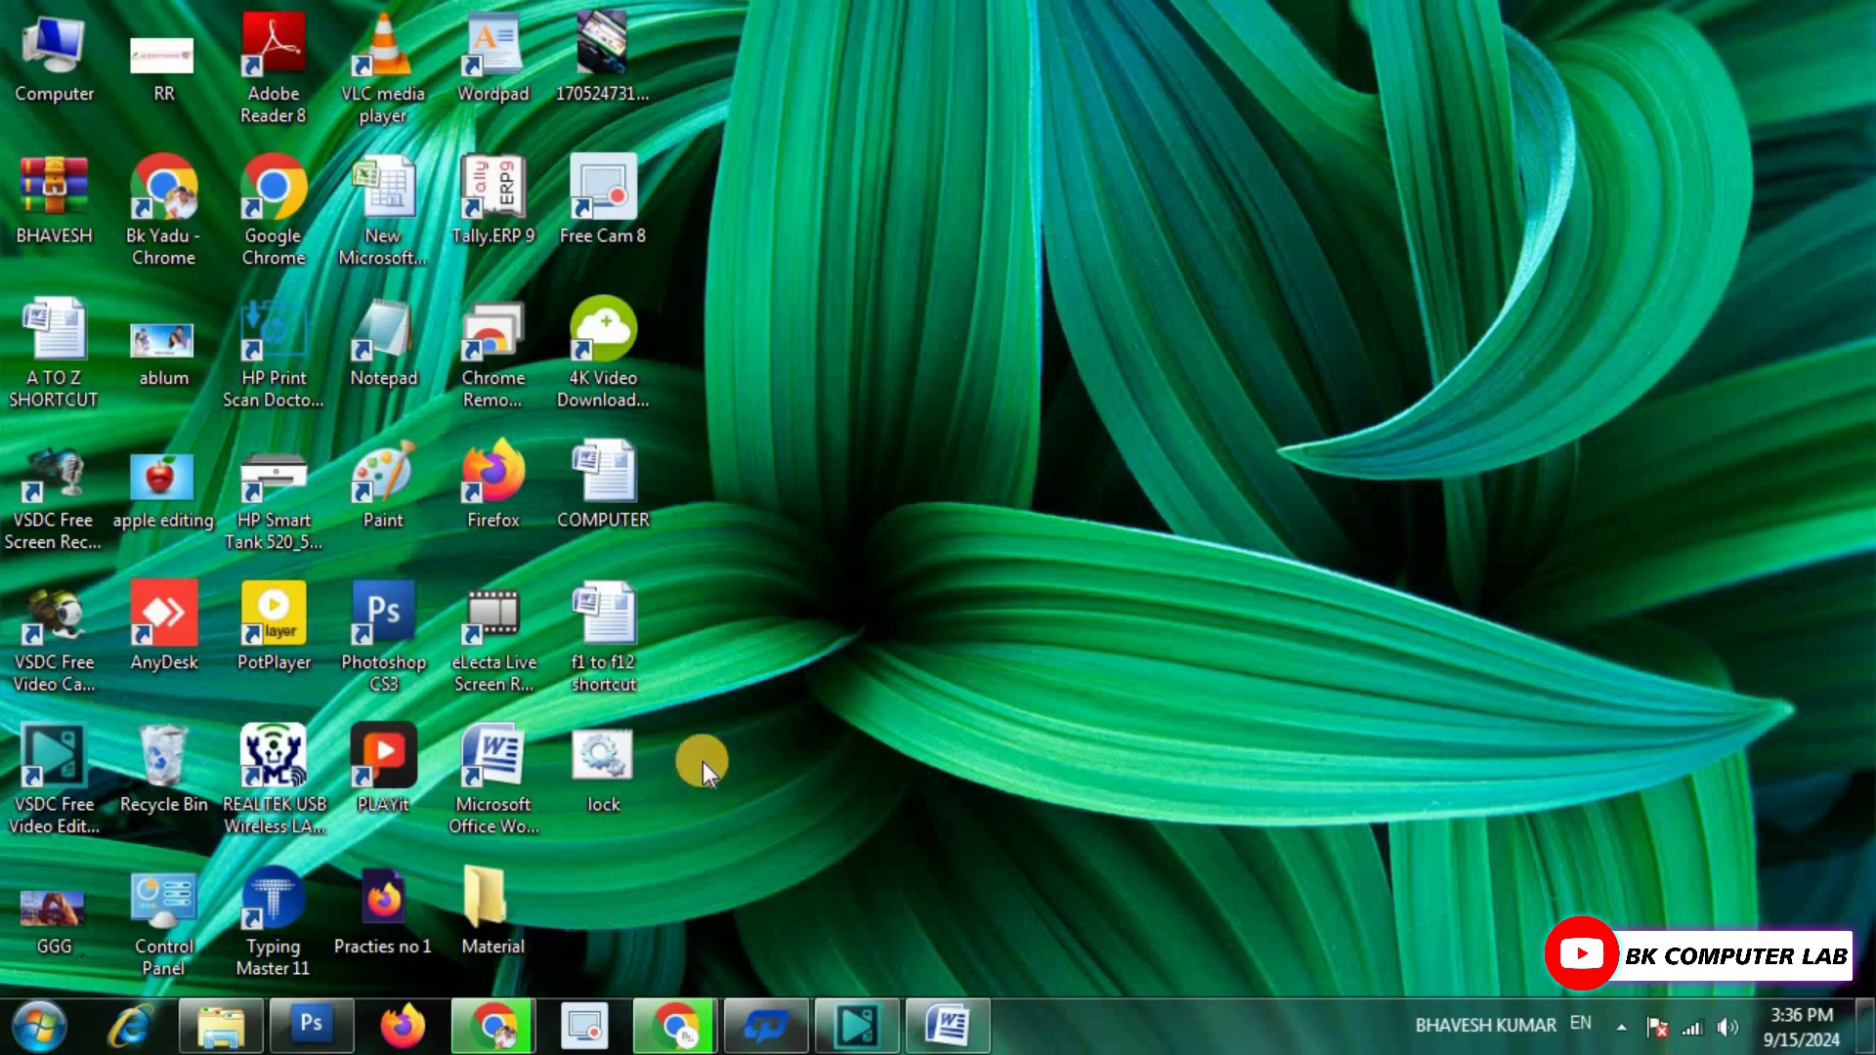
Run lock.bat once more and enter the folder password to unlock Locker.
double_click(631, 760)
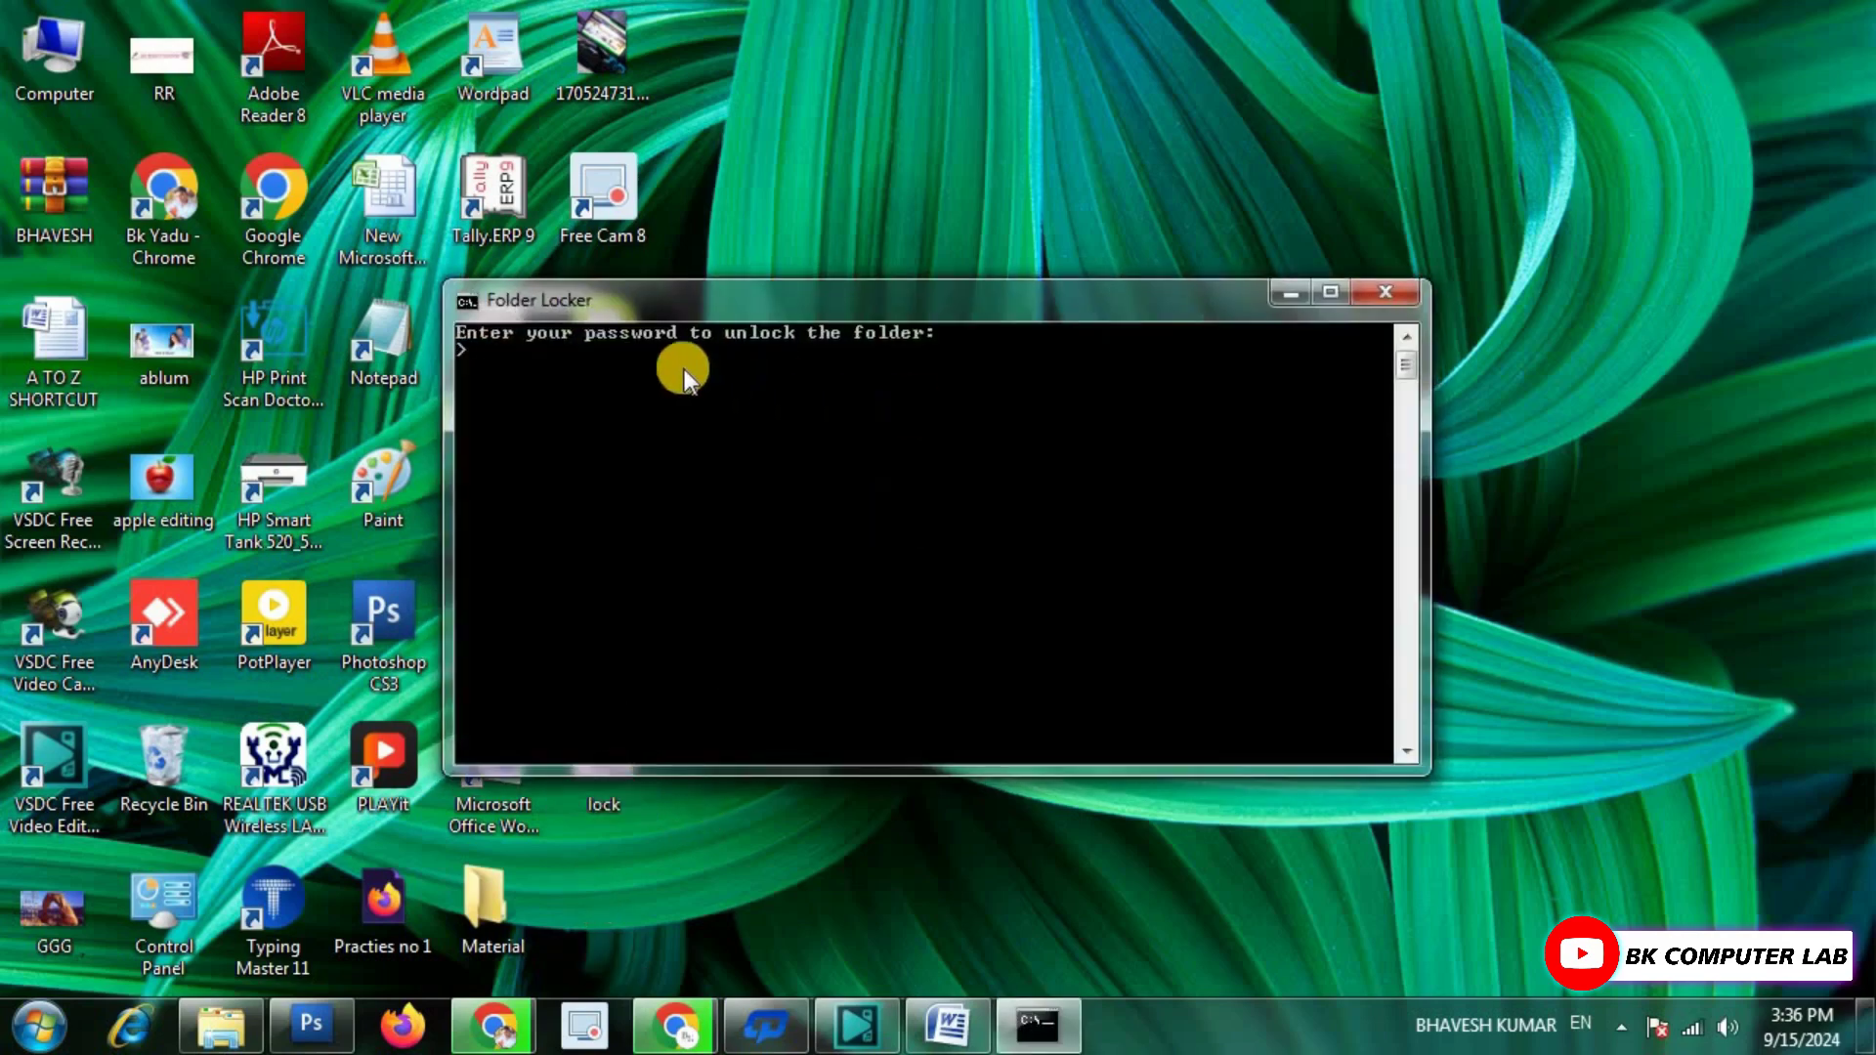
text(147)
key(Return)
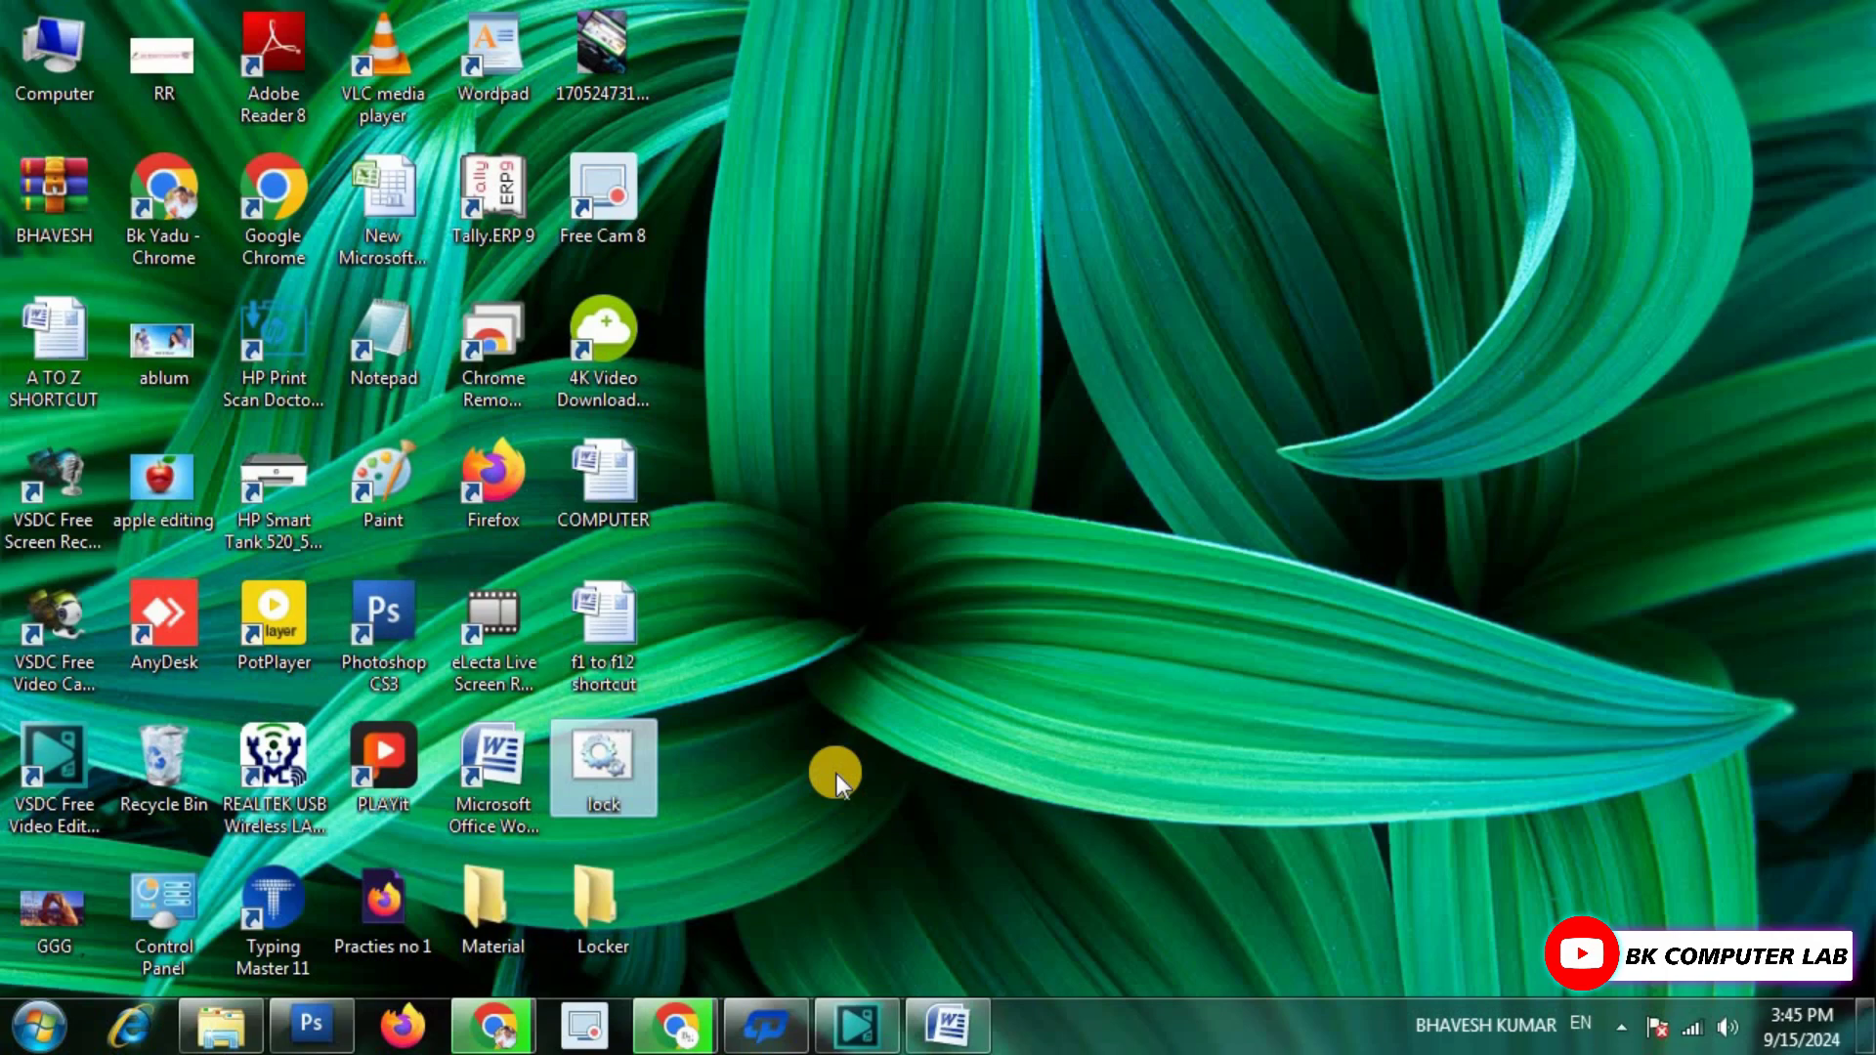
Open the Material folder's Properties and view the Administrators permissions on the Security tab.
click(490, 893)
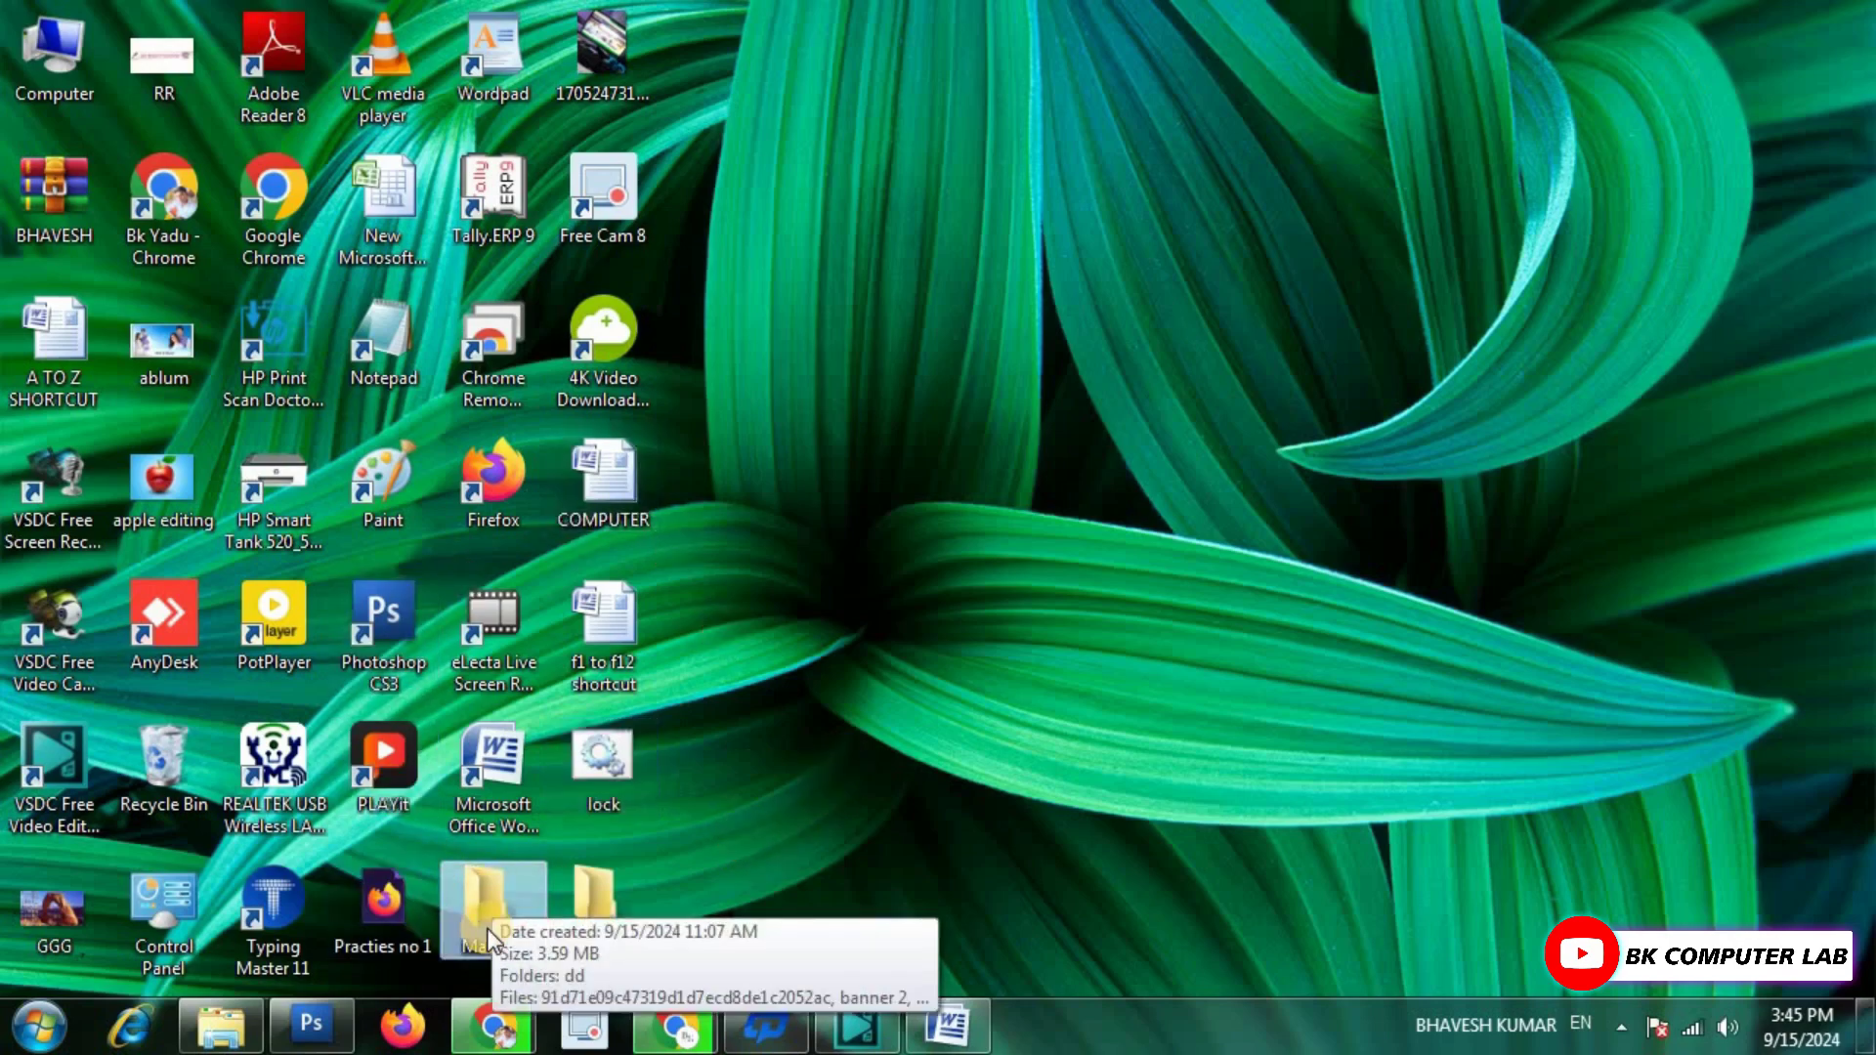
right_click(489, 894)
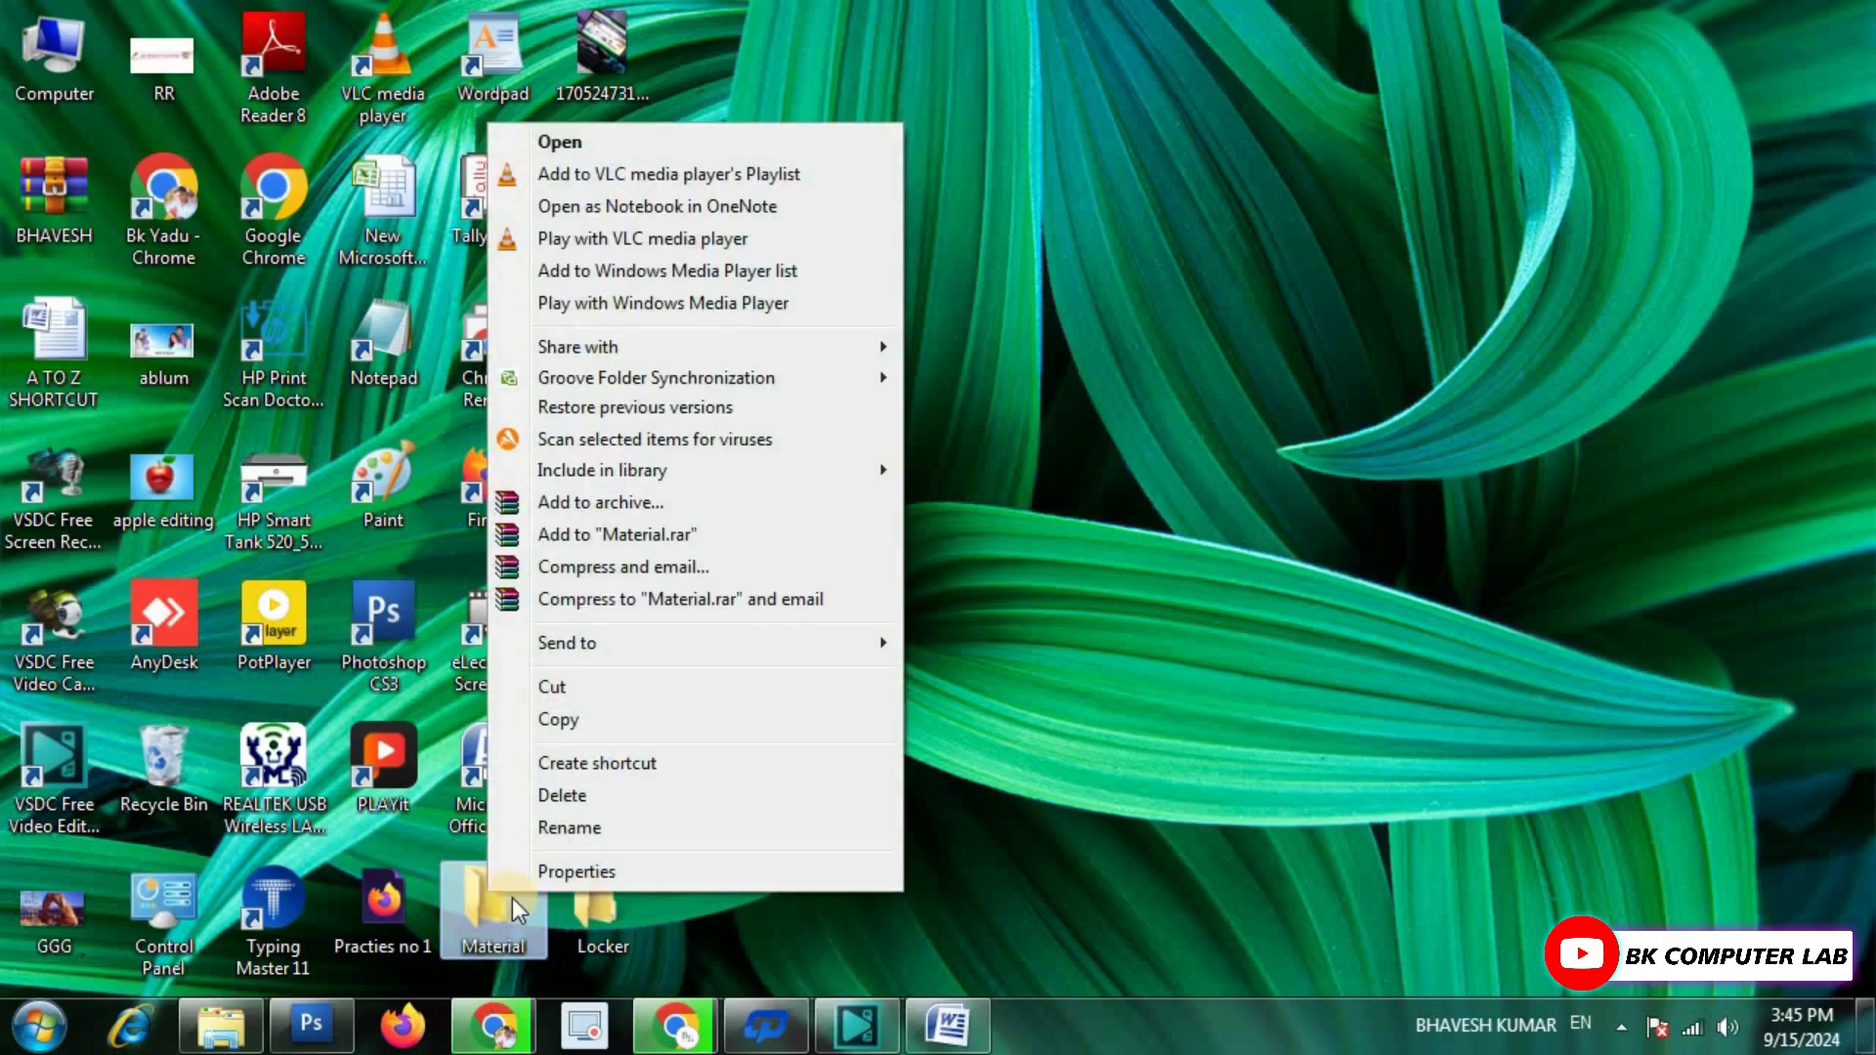
click(623, 871)
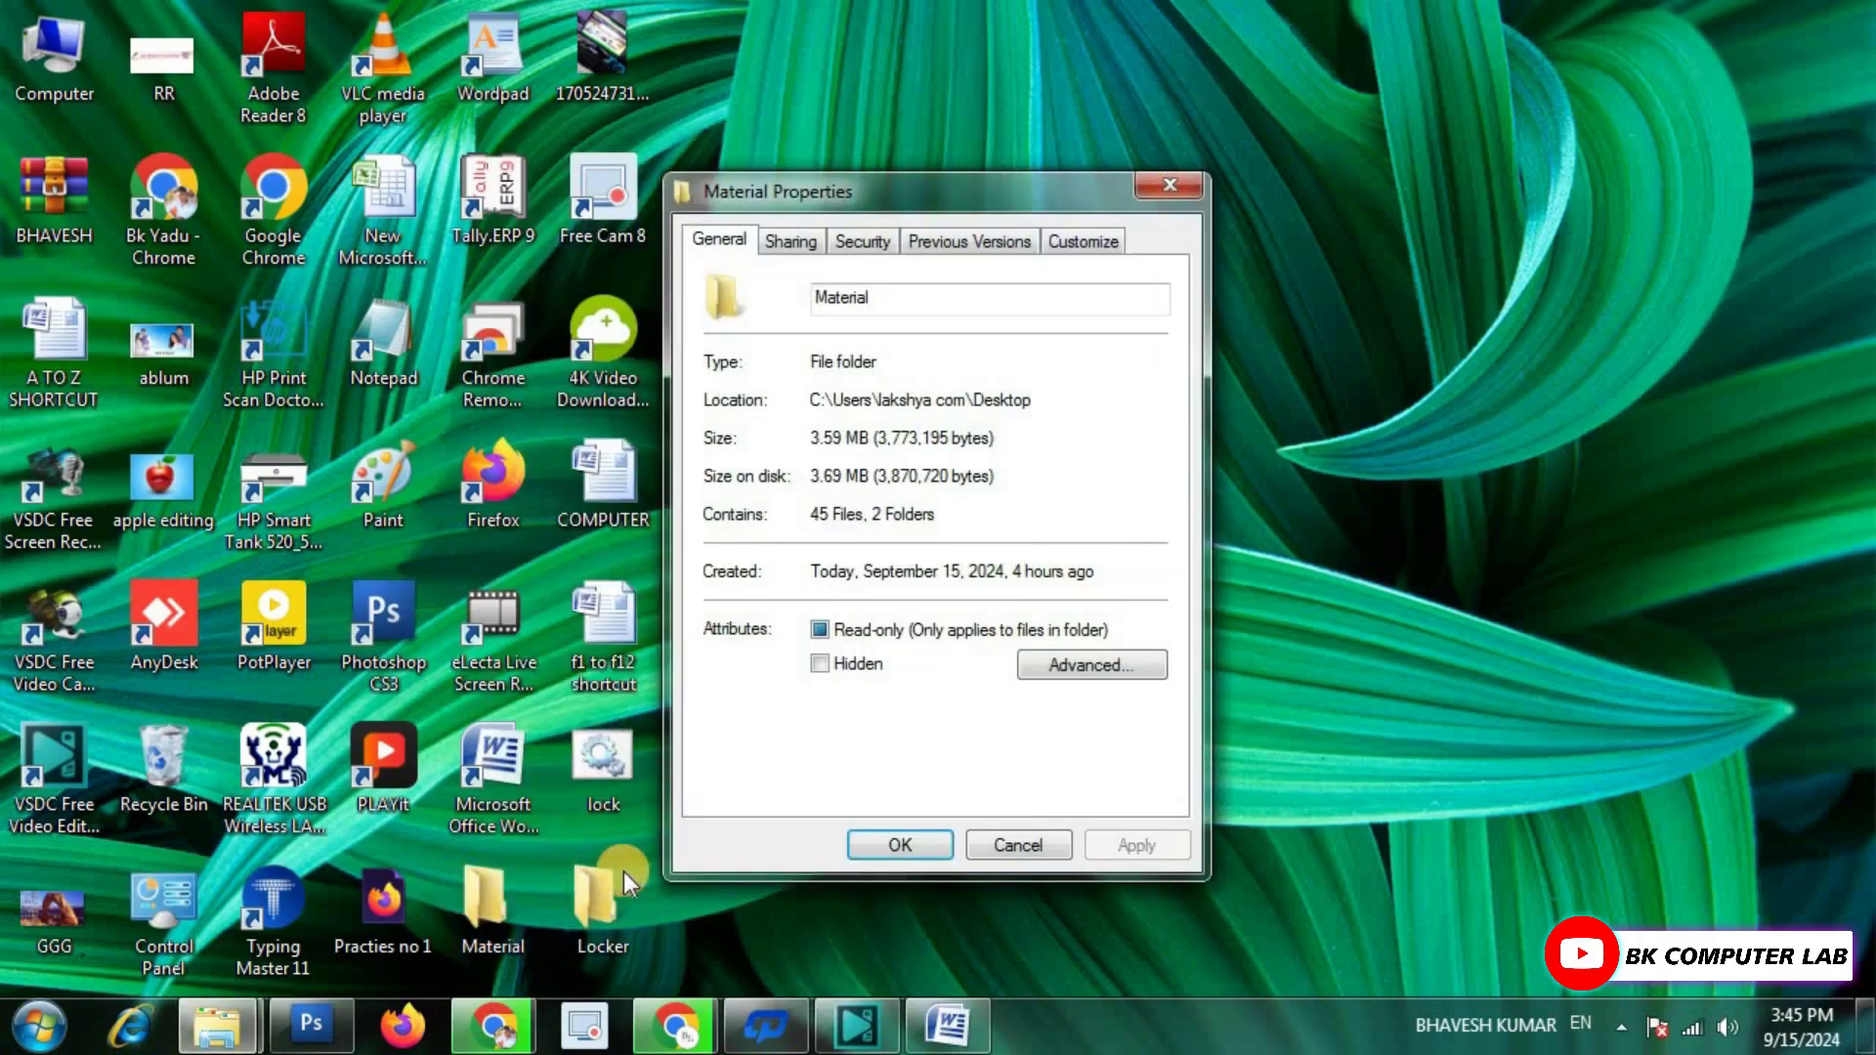
click(871, 248)
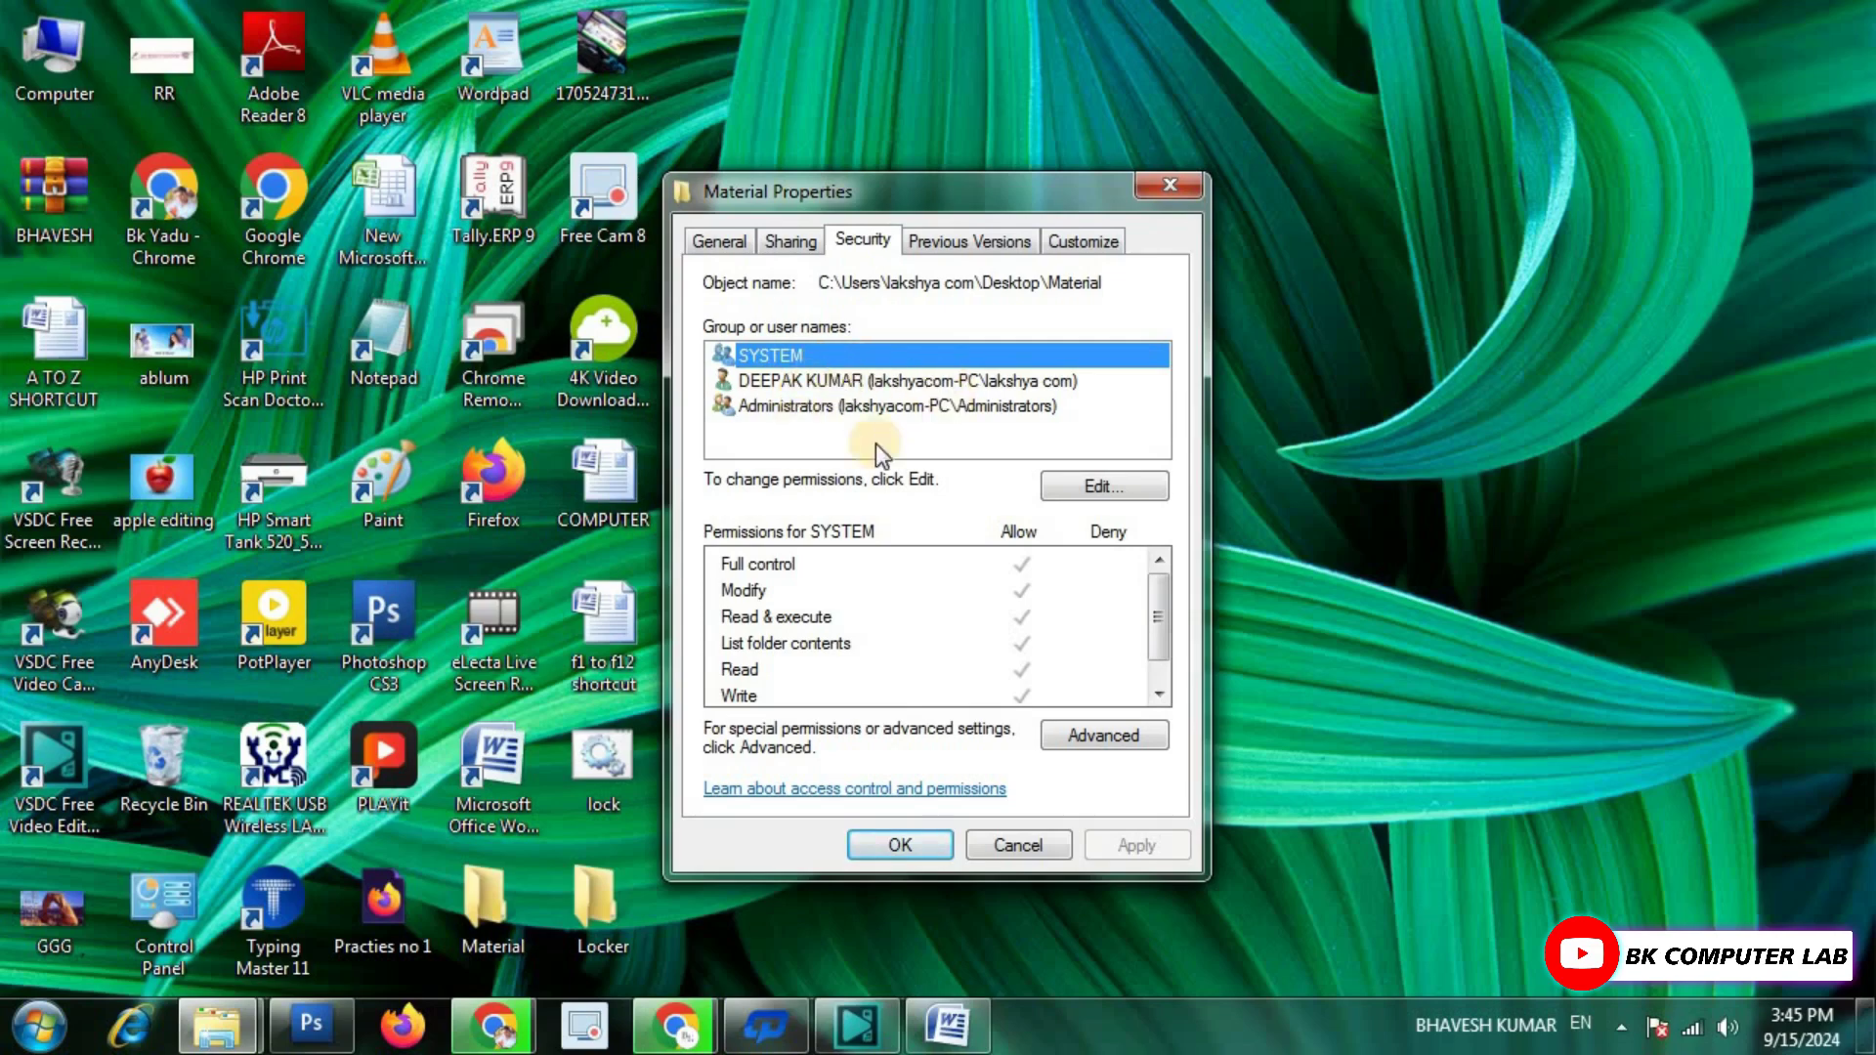
click(770, 415)
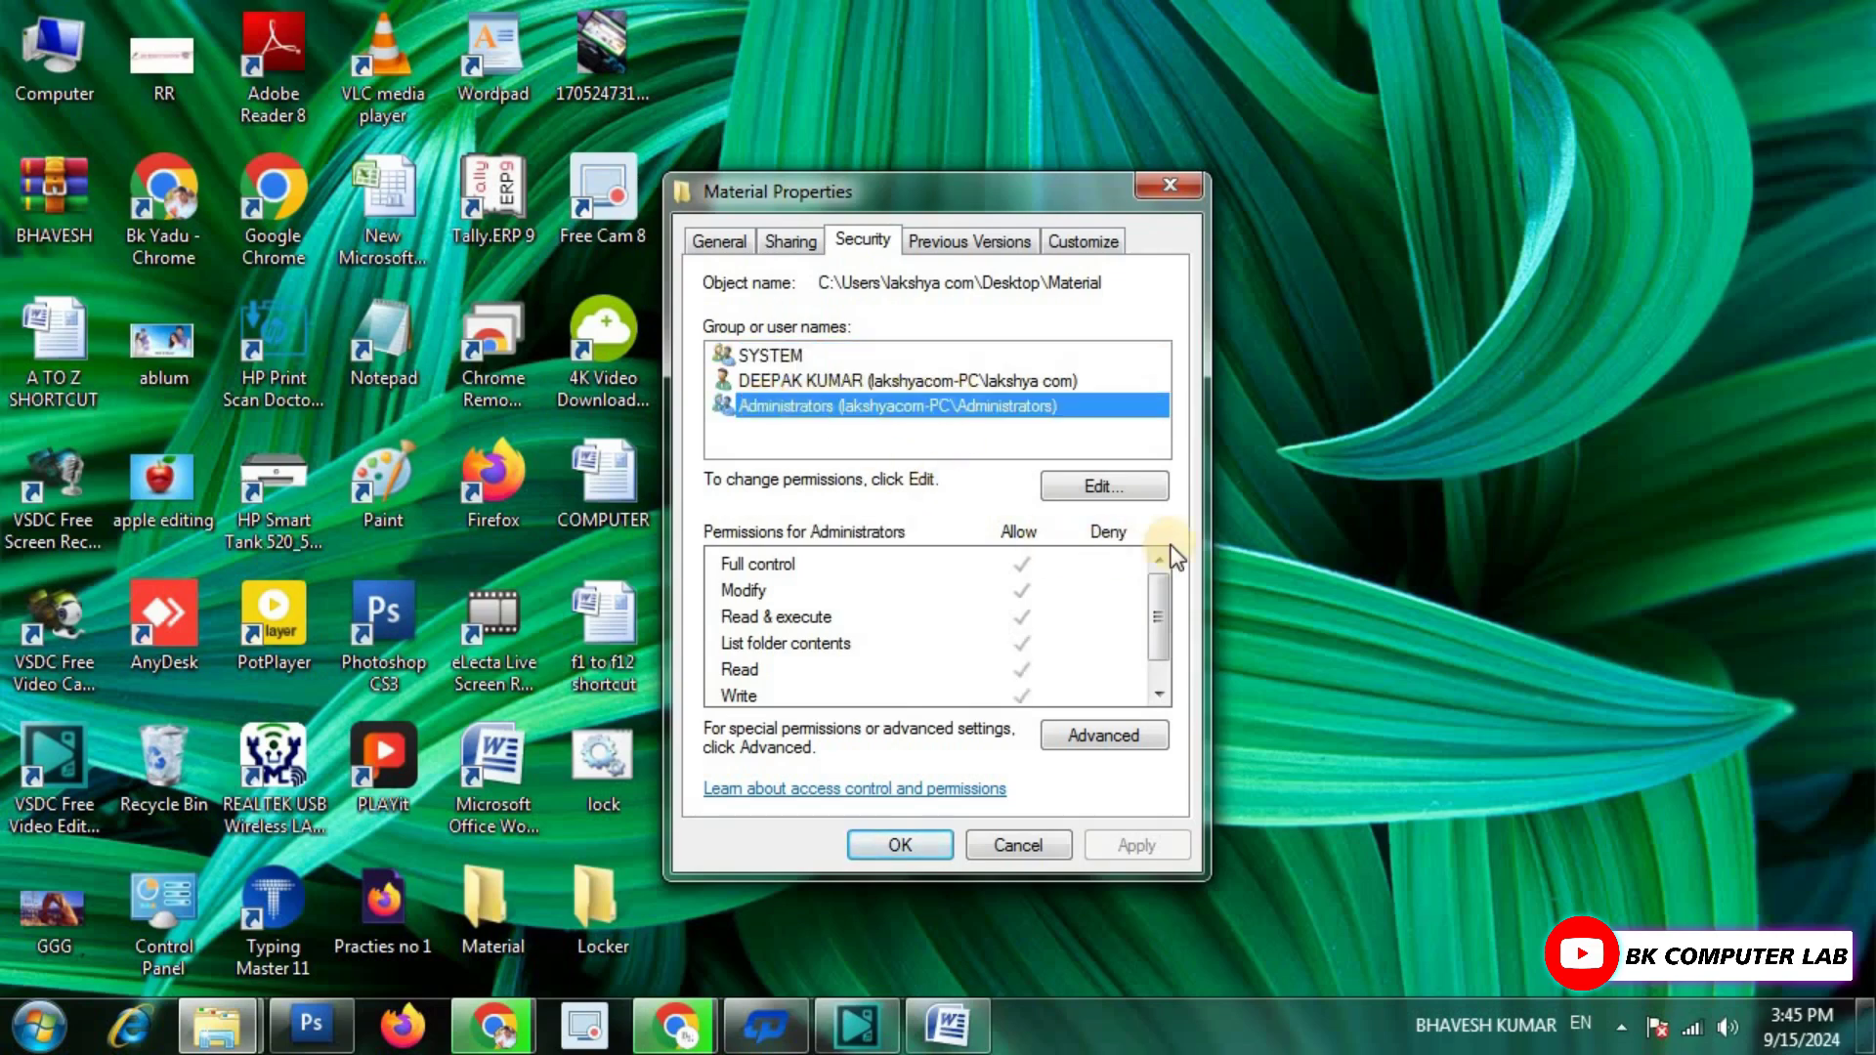
Deny Administrators Full control of Material, apply, confirm the warning, and close Properties.
click(1119, 487)
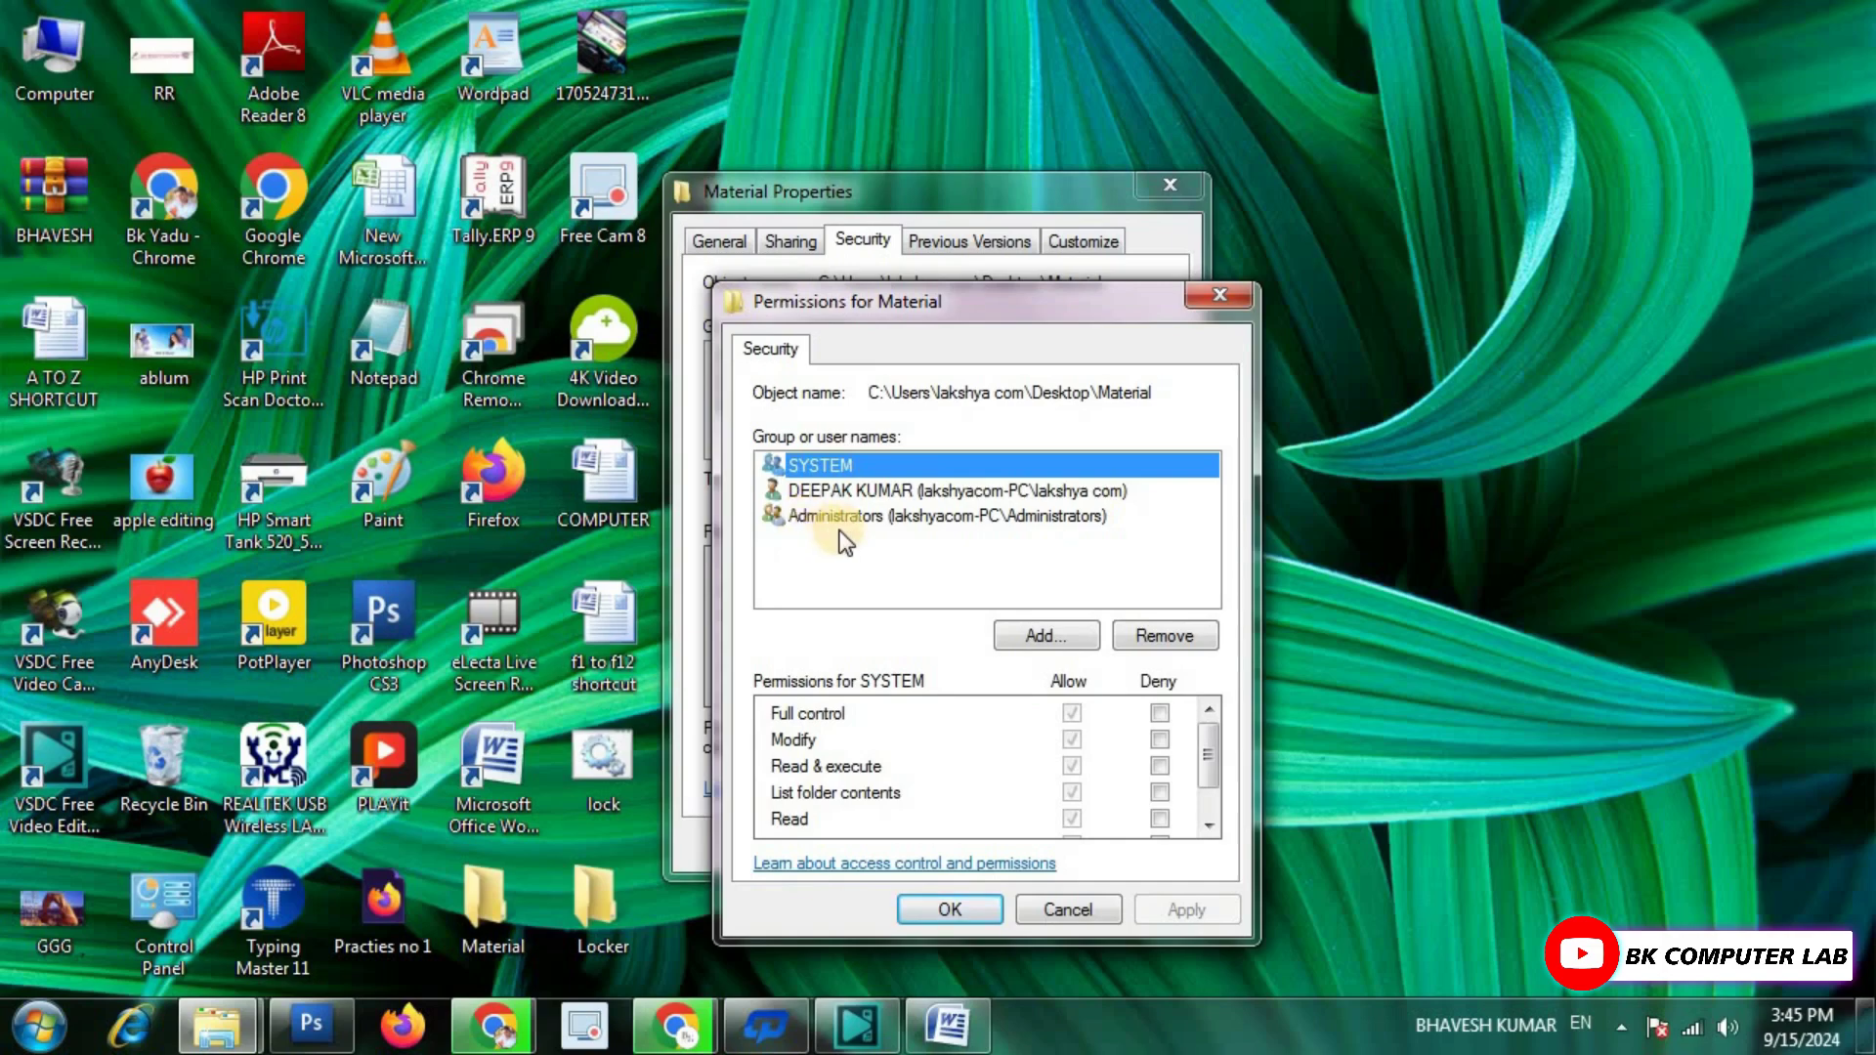
click(842, 517)
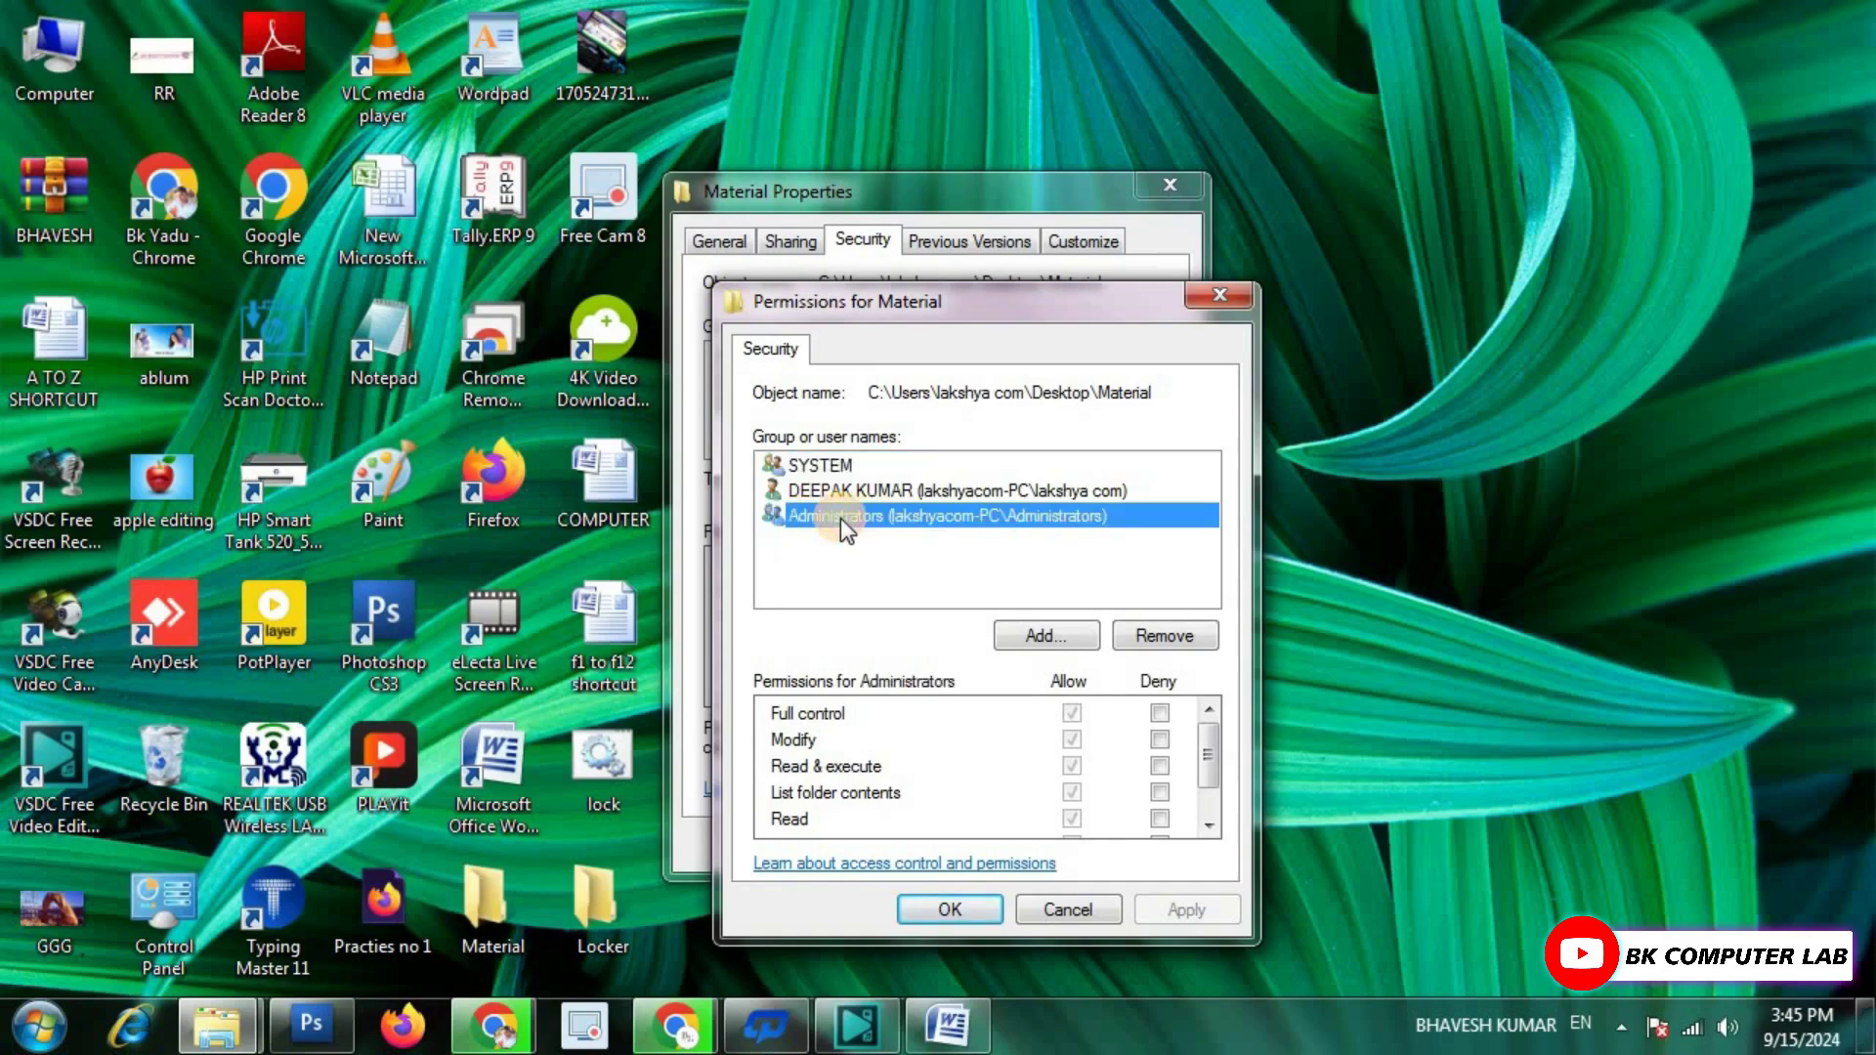
click(1161, 723)
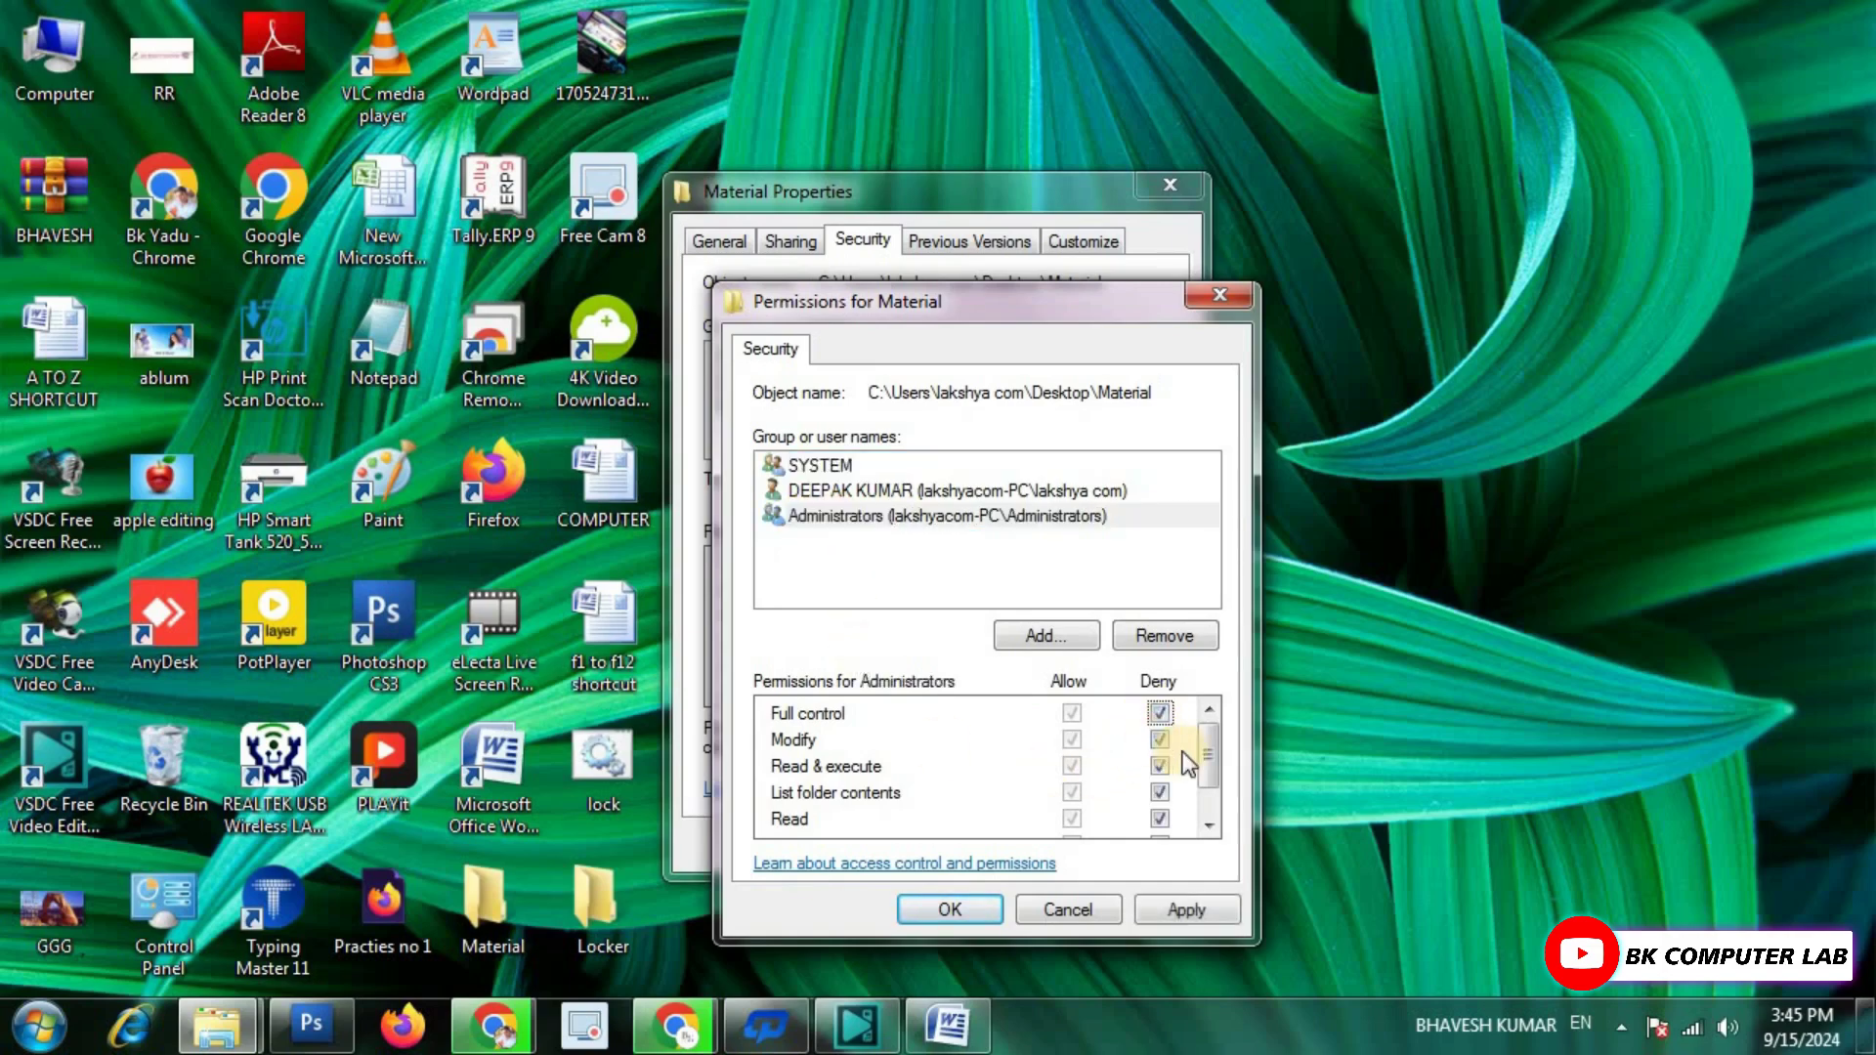
mouse_move(1210, 752)
mouse_down()
mouse_move(1210, 788)
mouse_move(1210, 743)
mouse_move(1209, 776)
mouse_move(1188, 741)
mouse_up()
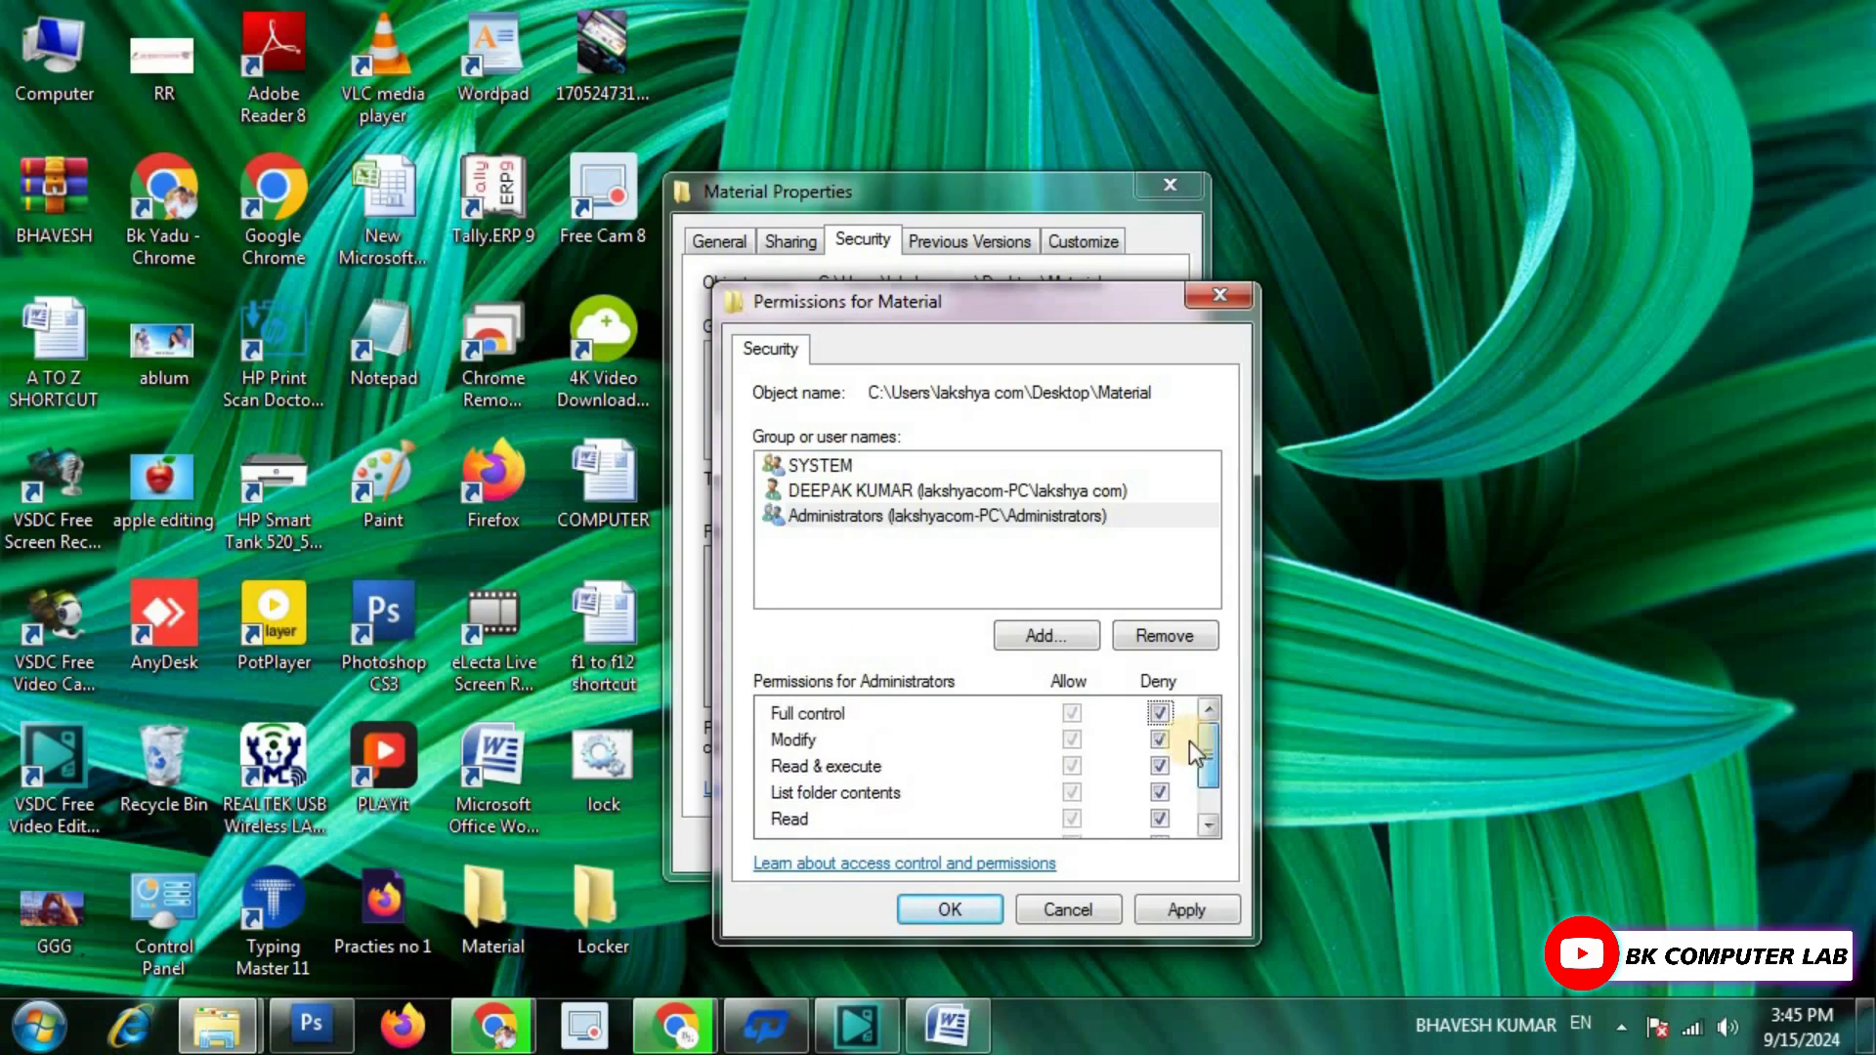
click(1198, 911)
click(1087, 656)
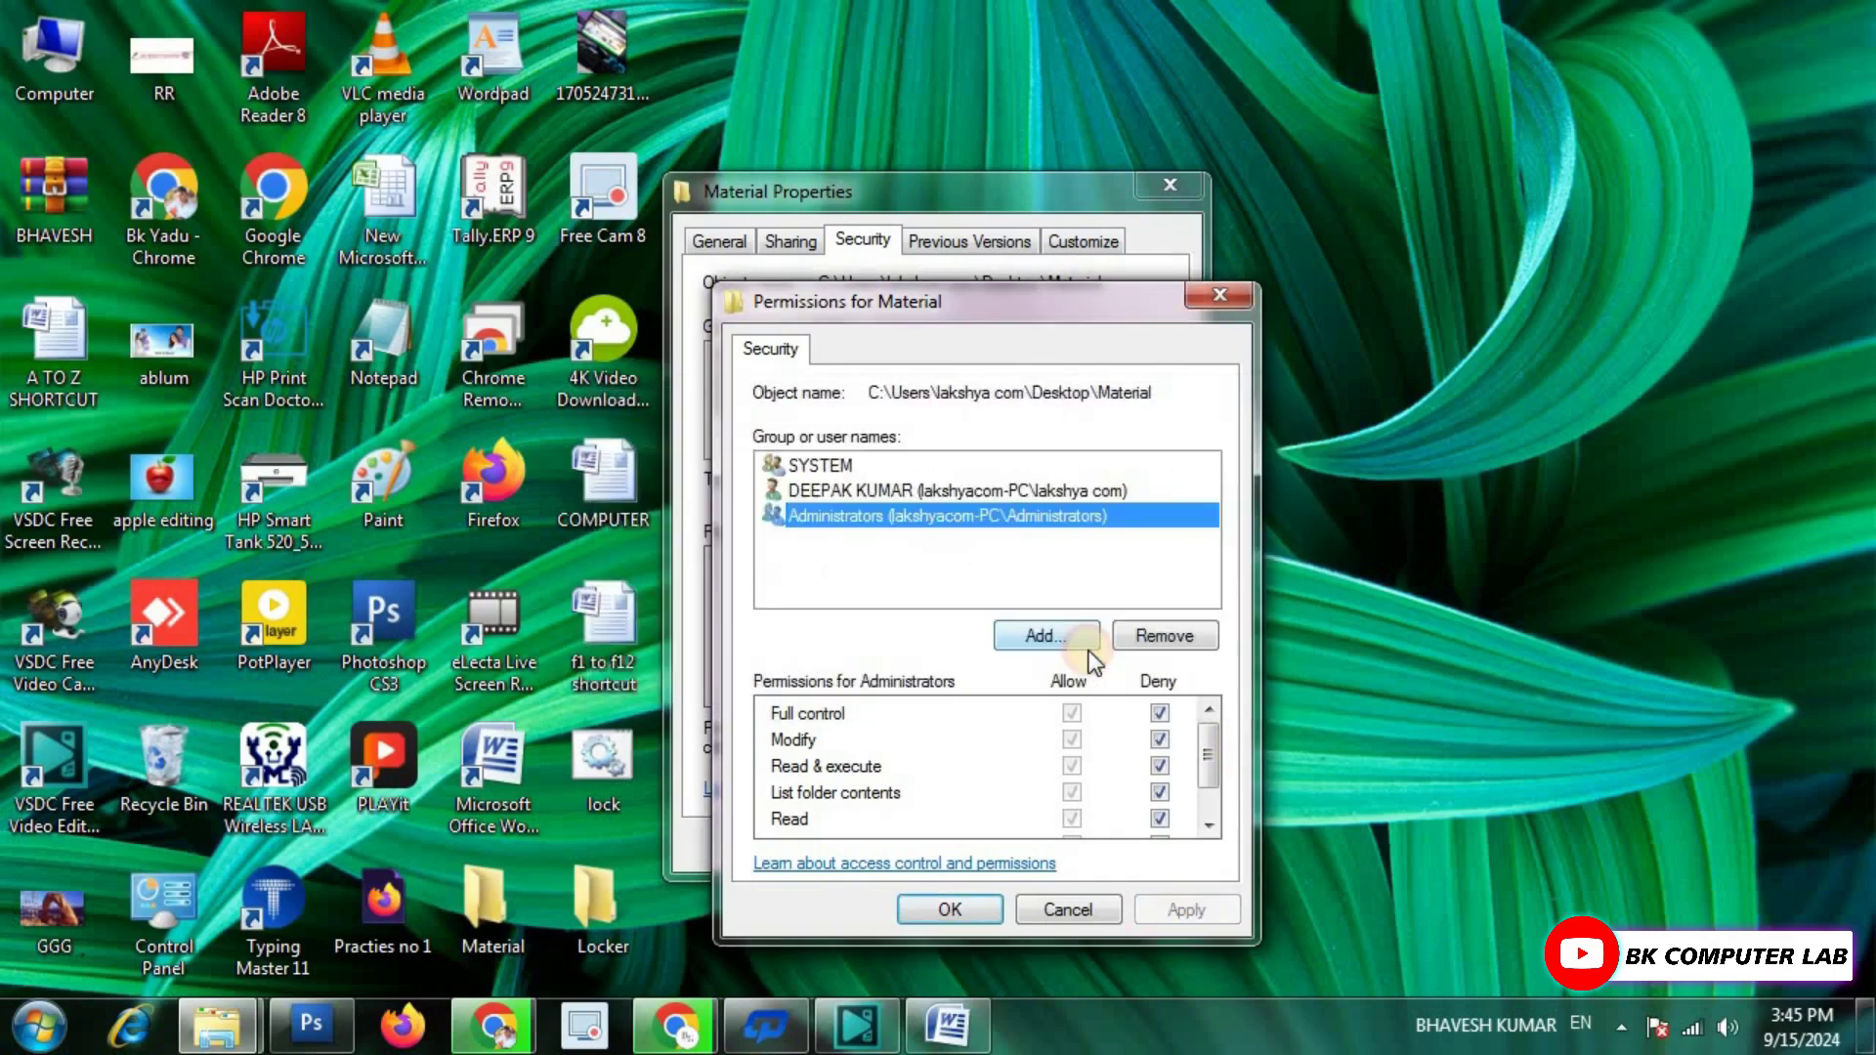
click(977, 907)
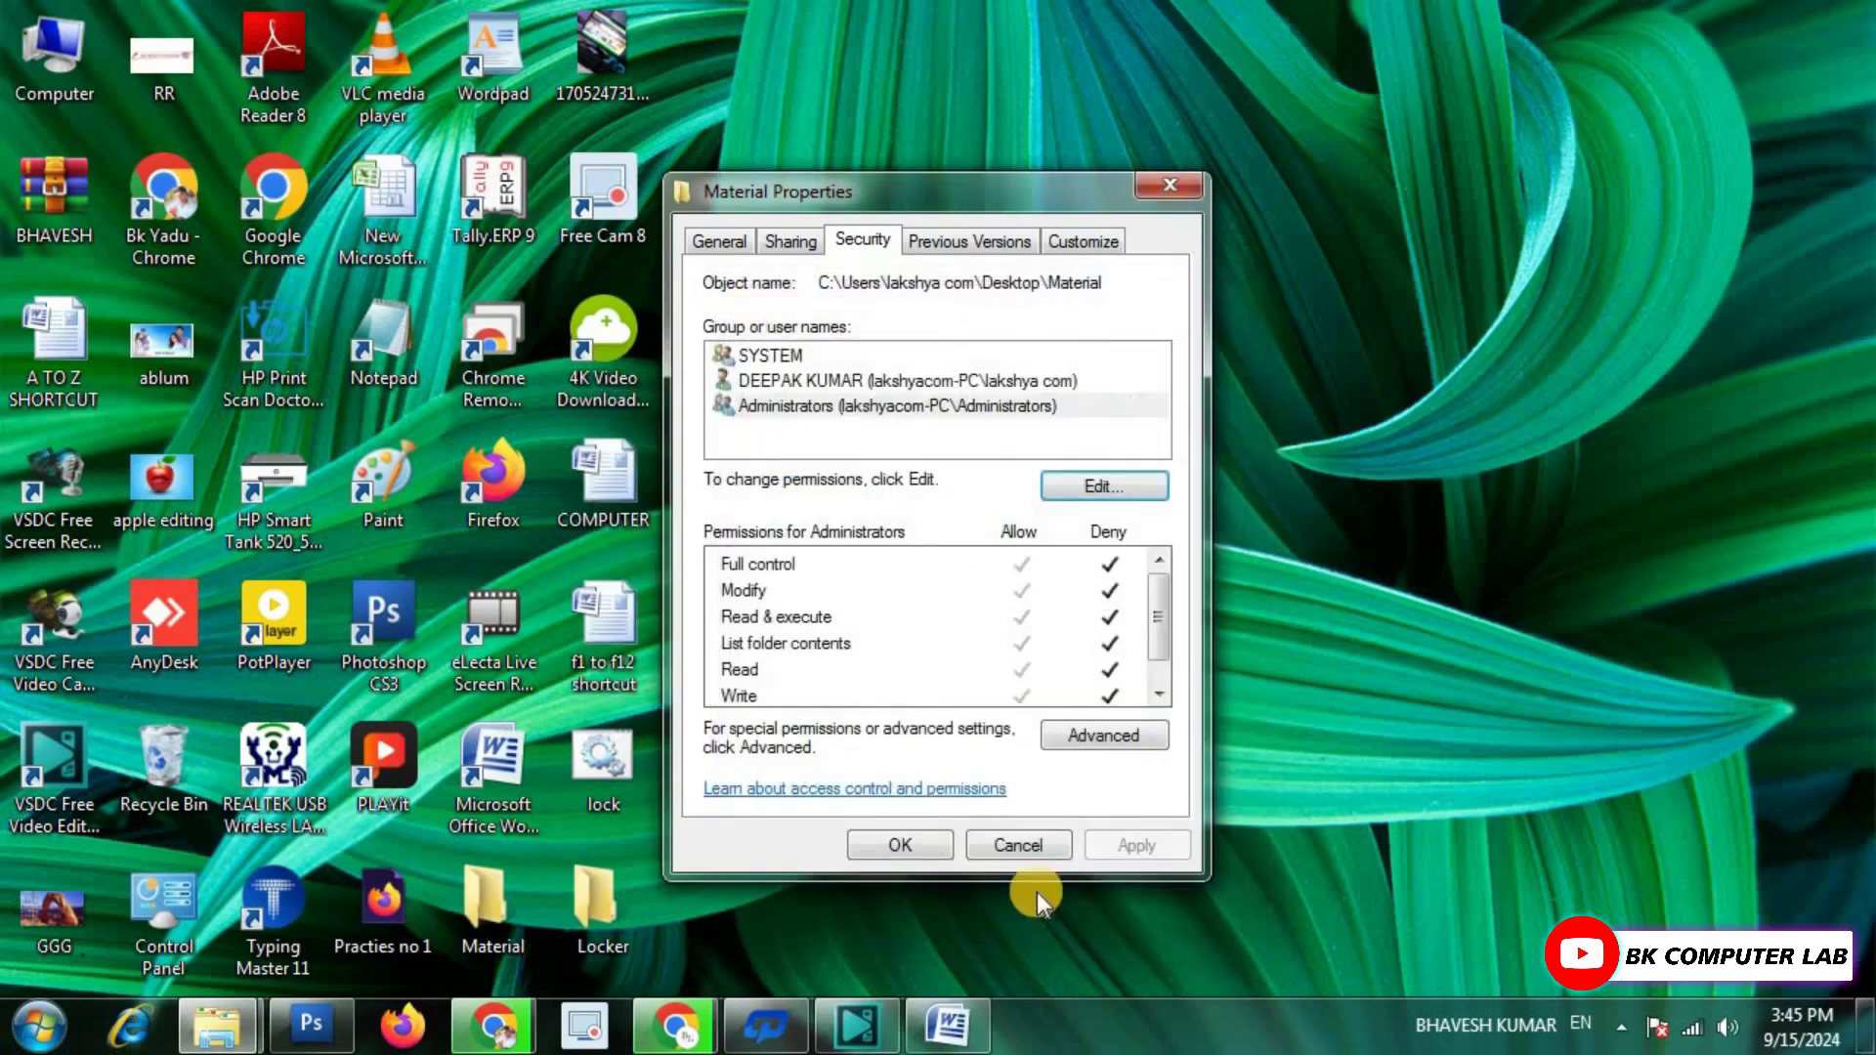
click(916, 842)
click(500, 914)
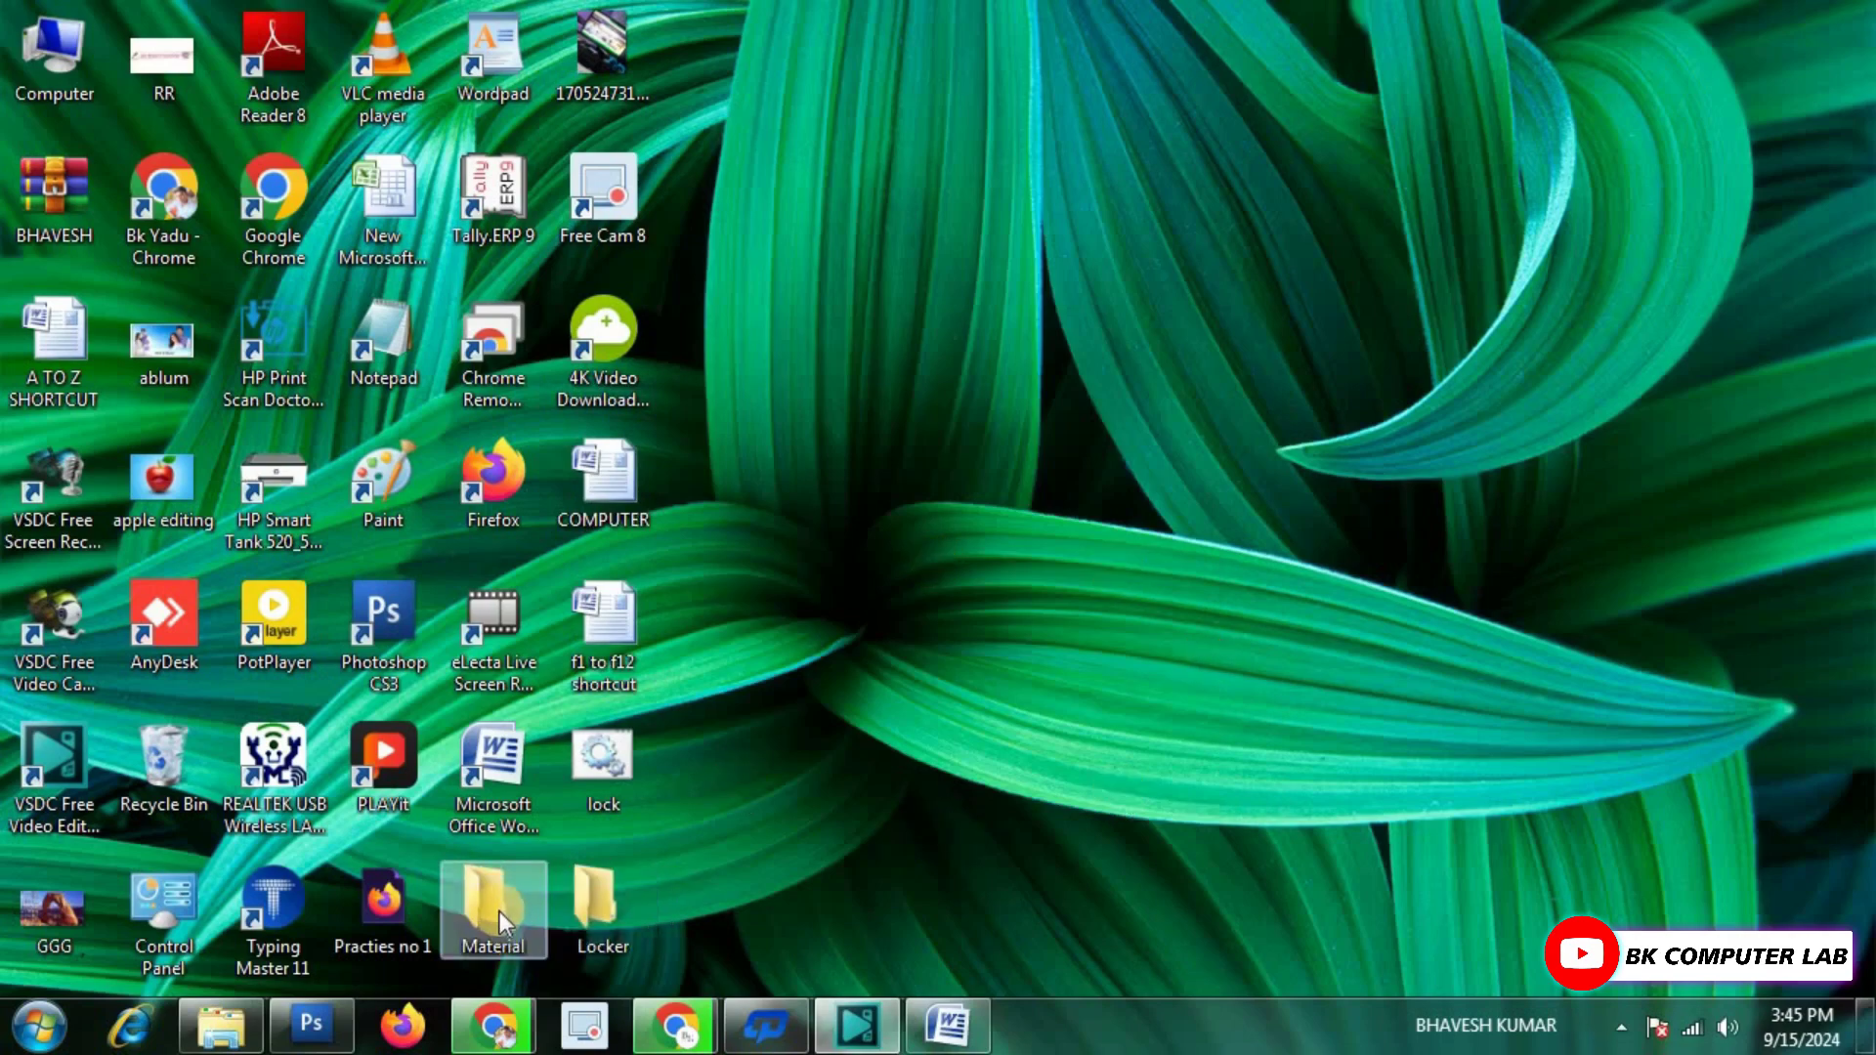
double_click(495, 893)
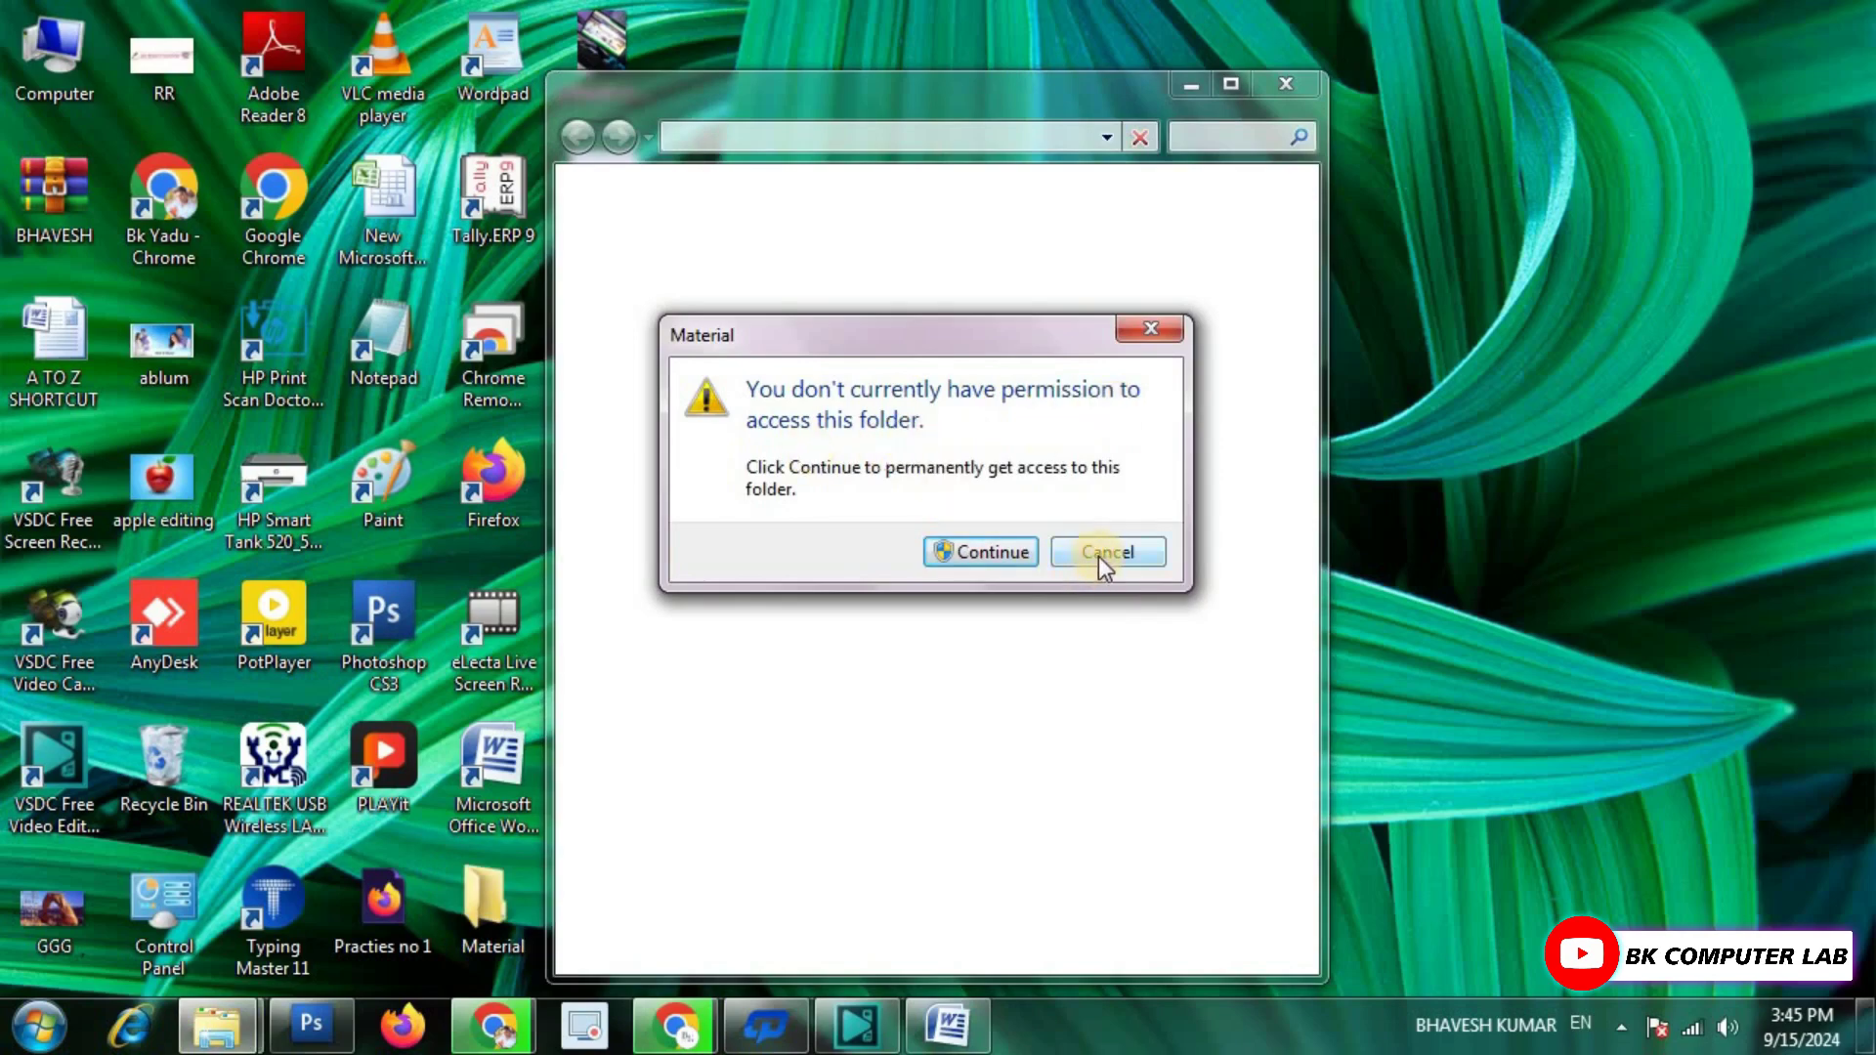
click(983, 549)
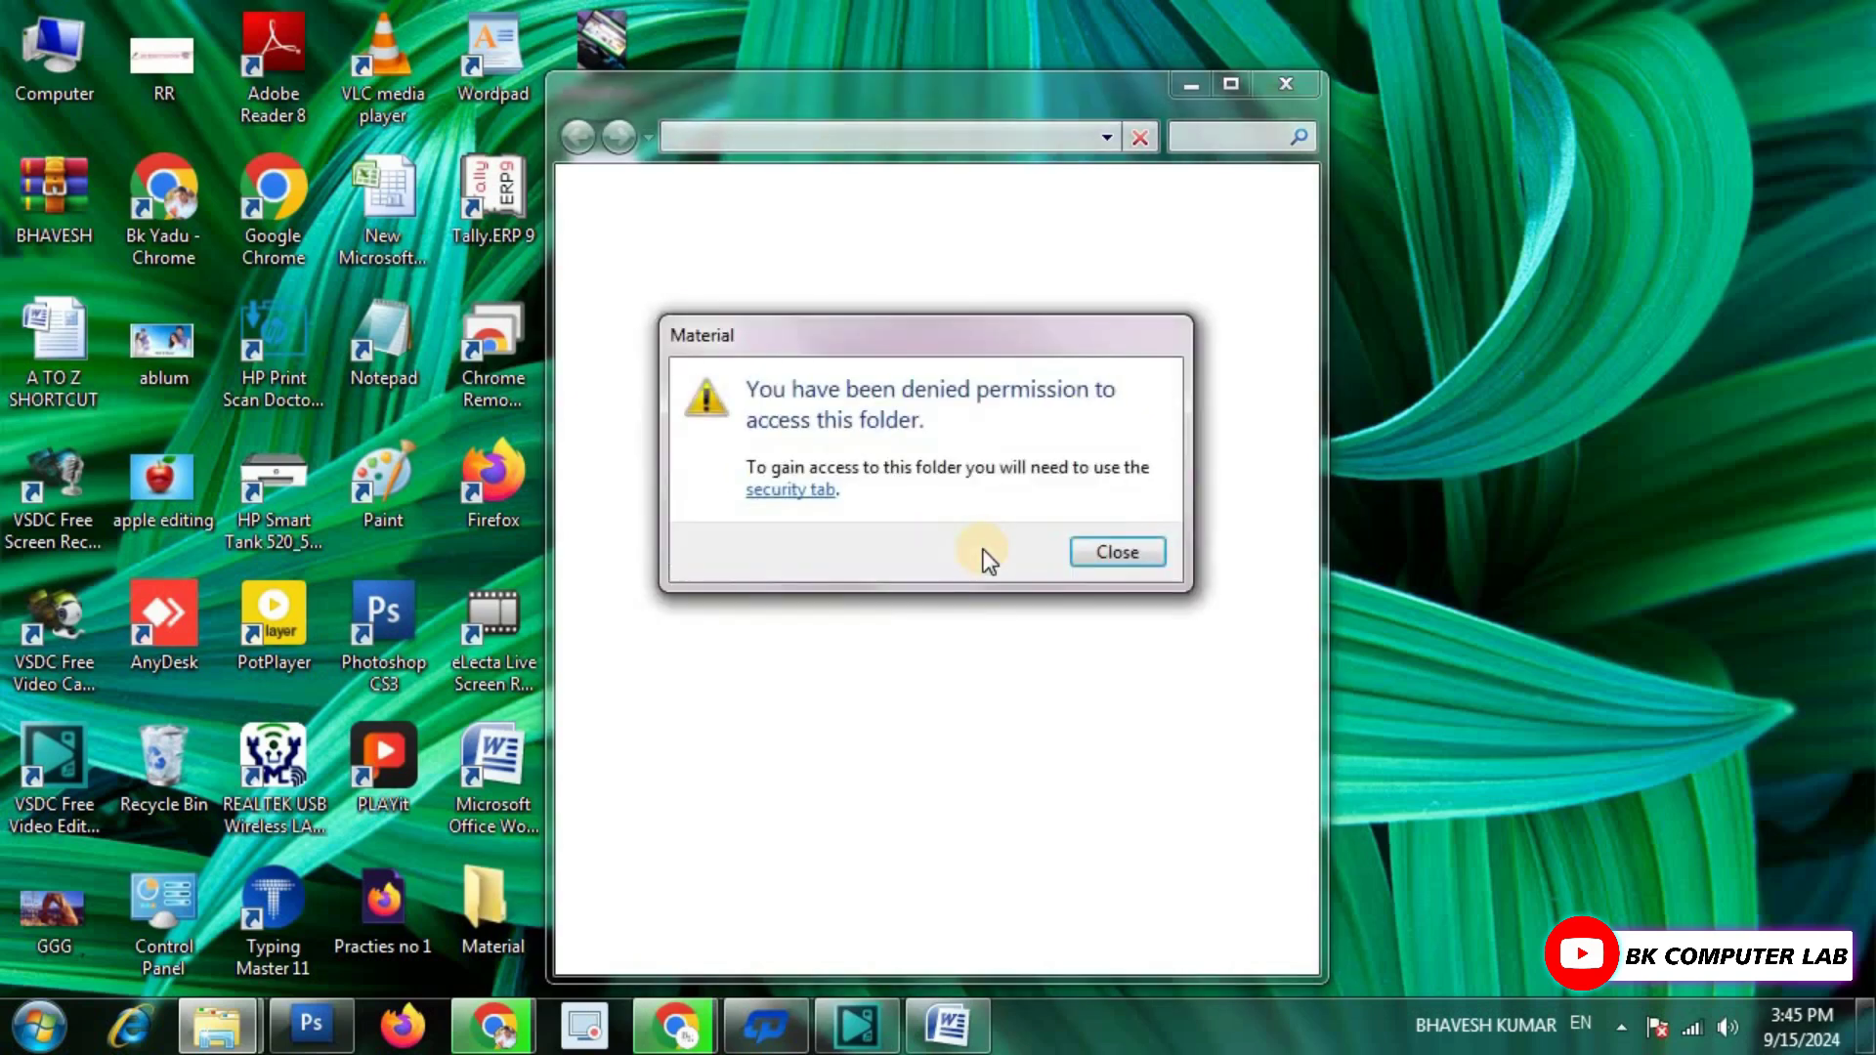
click(1111, 555)
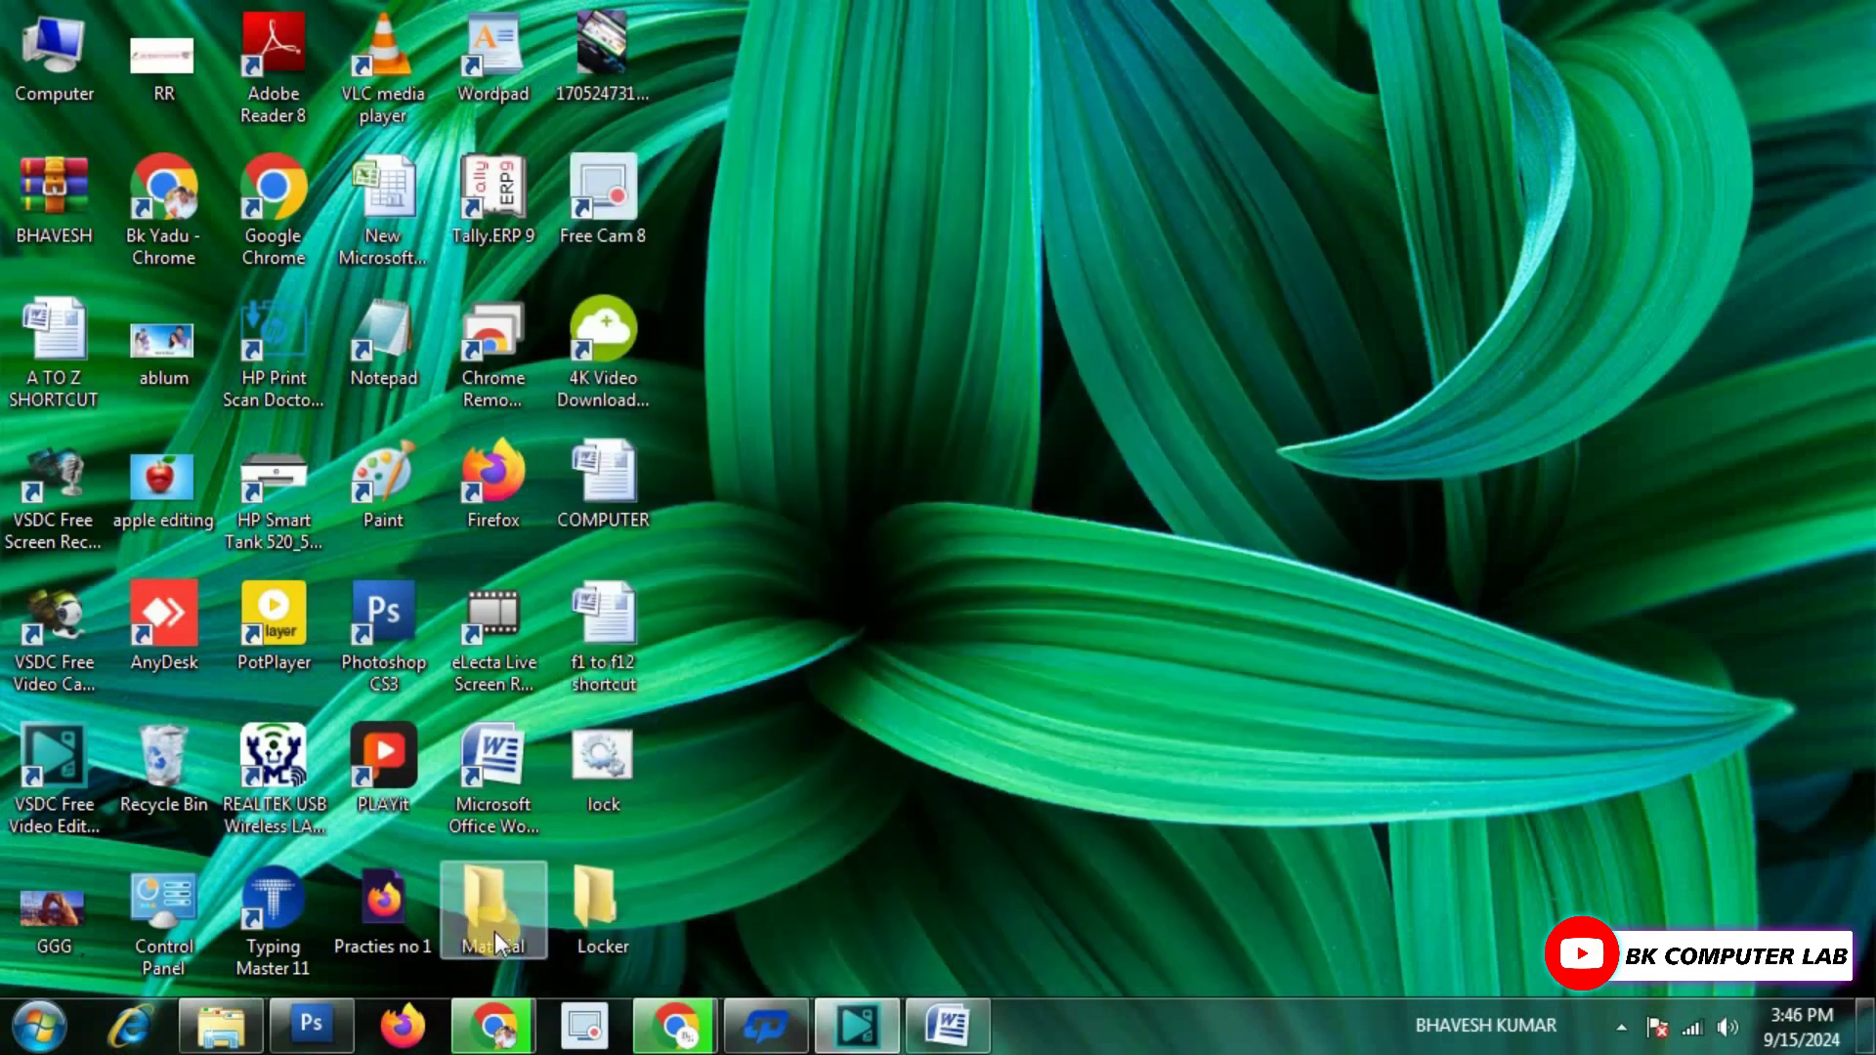
right_click(497, 898)
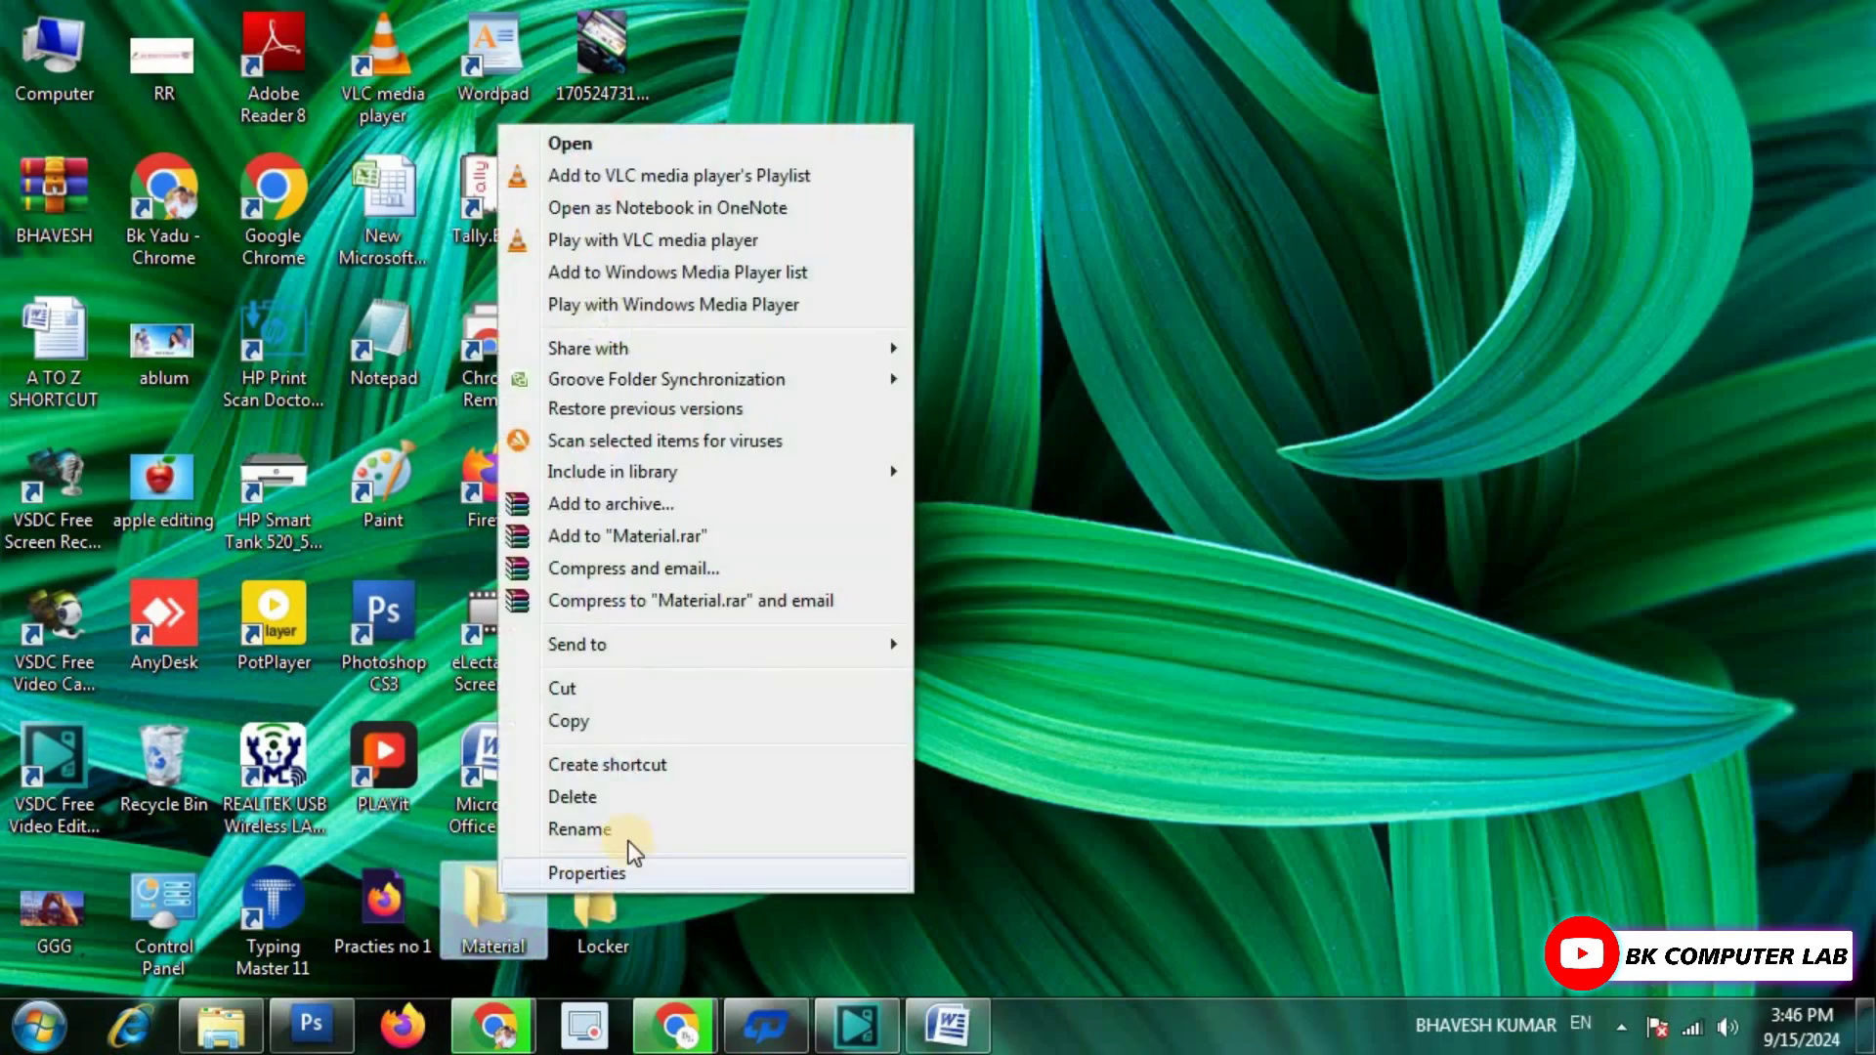
click(638, 796)
click(1046, 624)
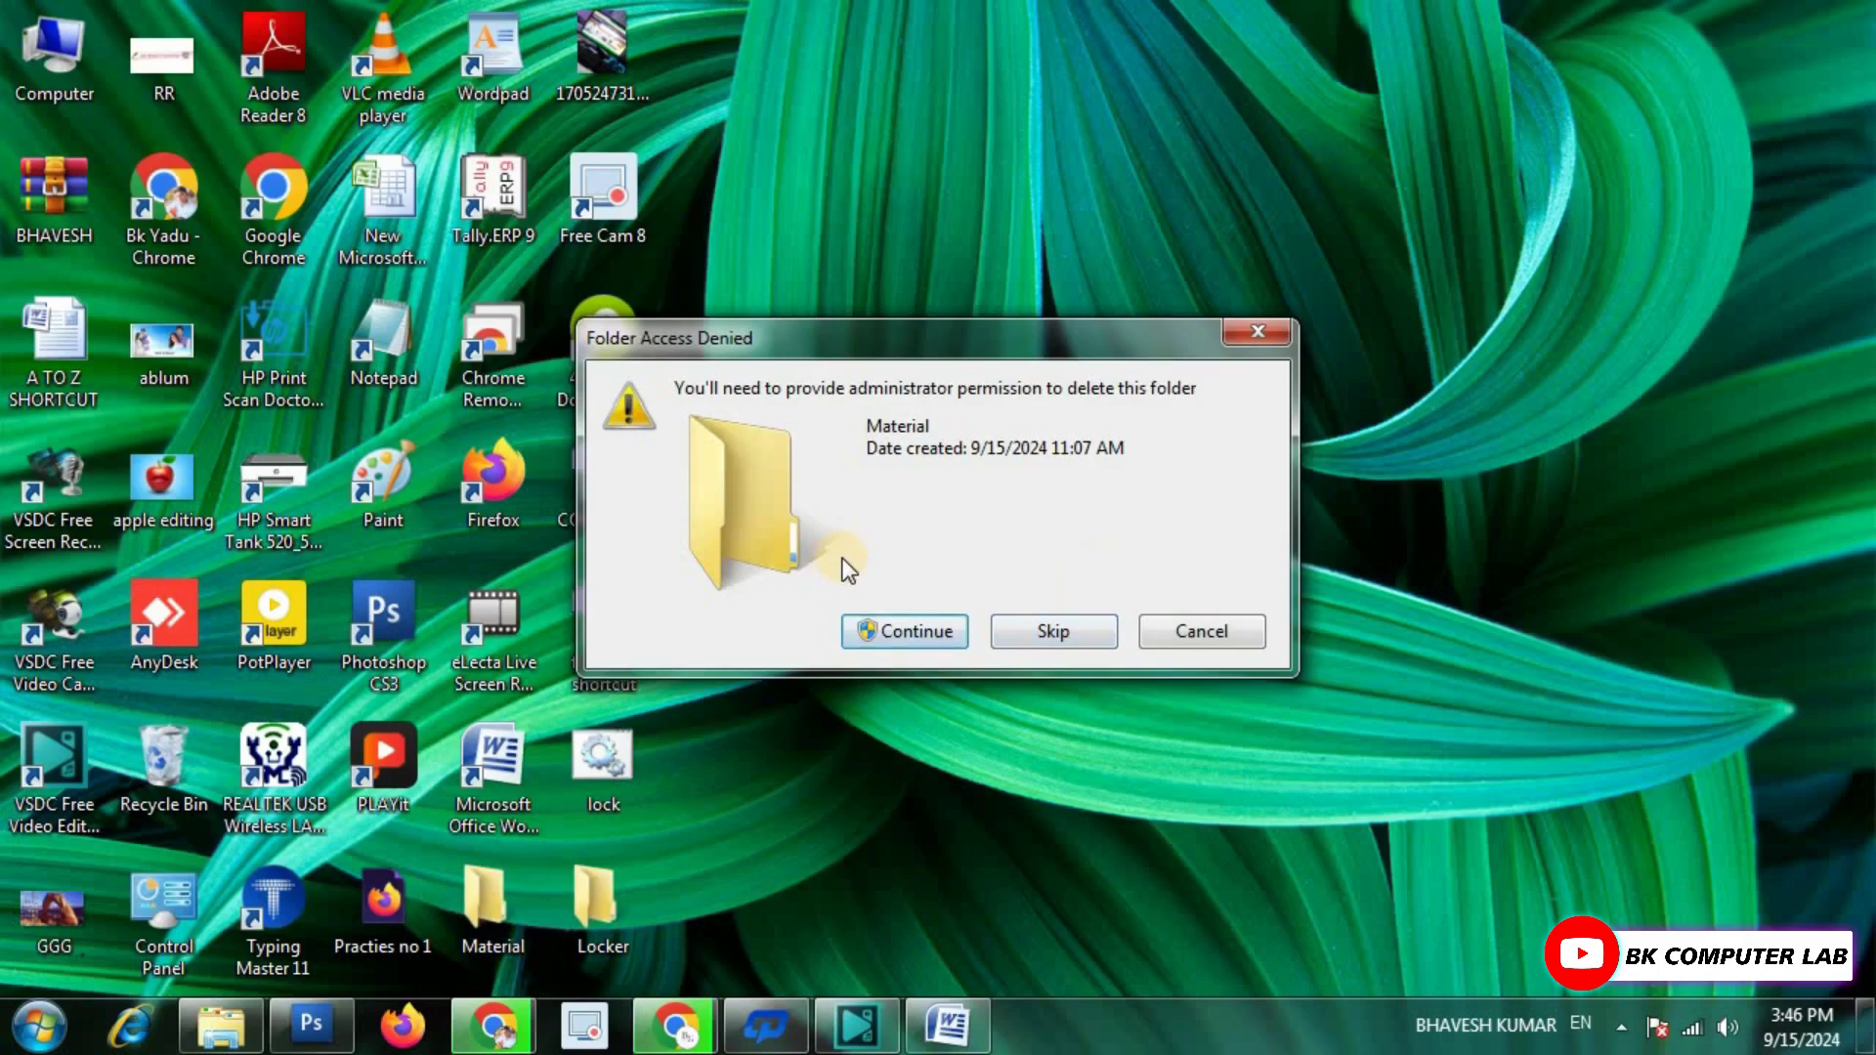
click(905, 632)
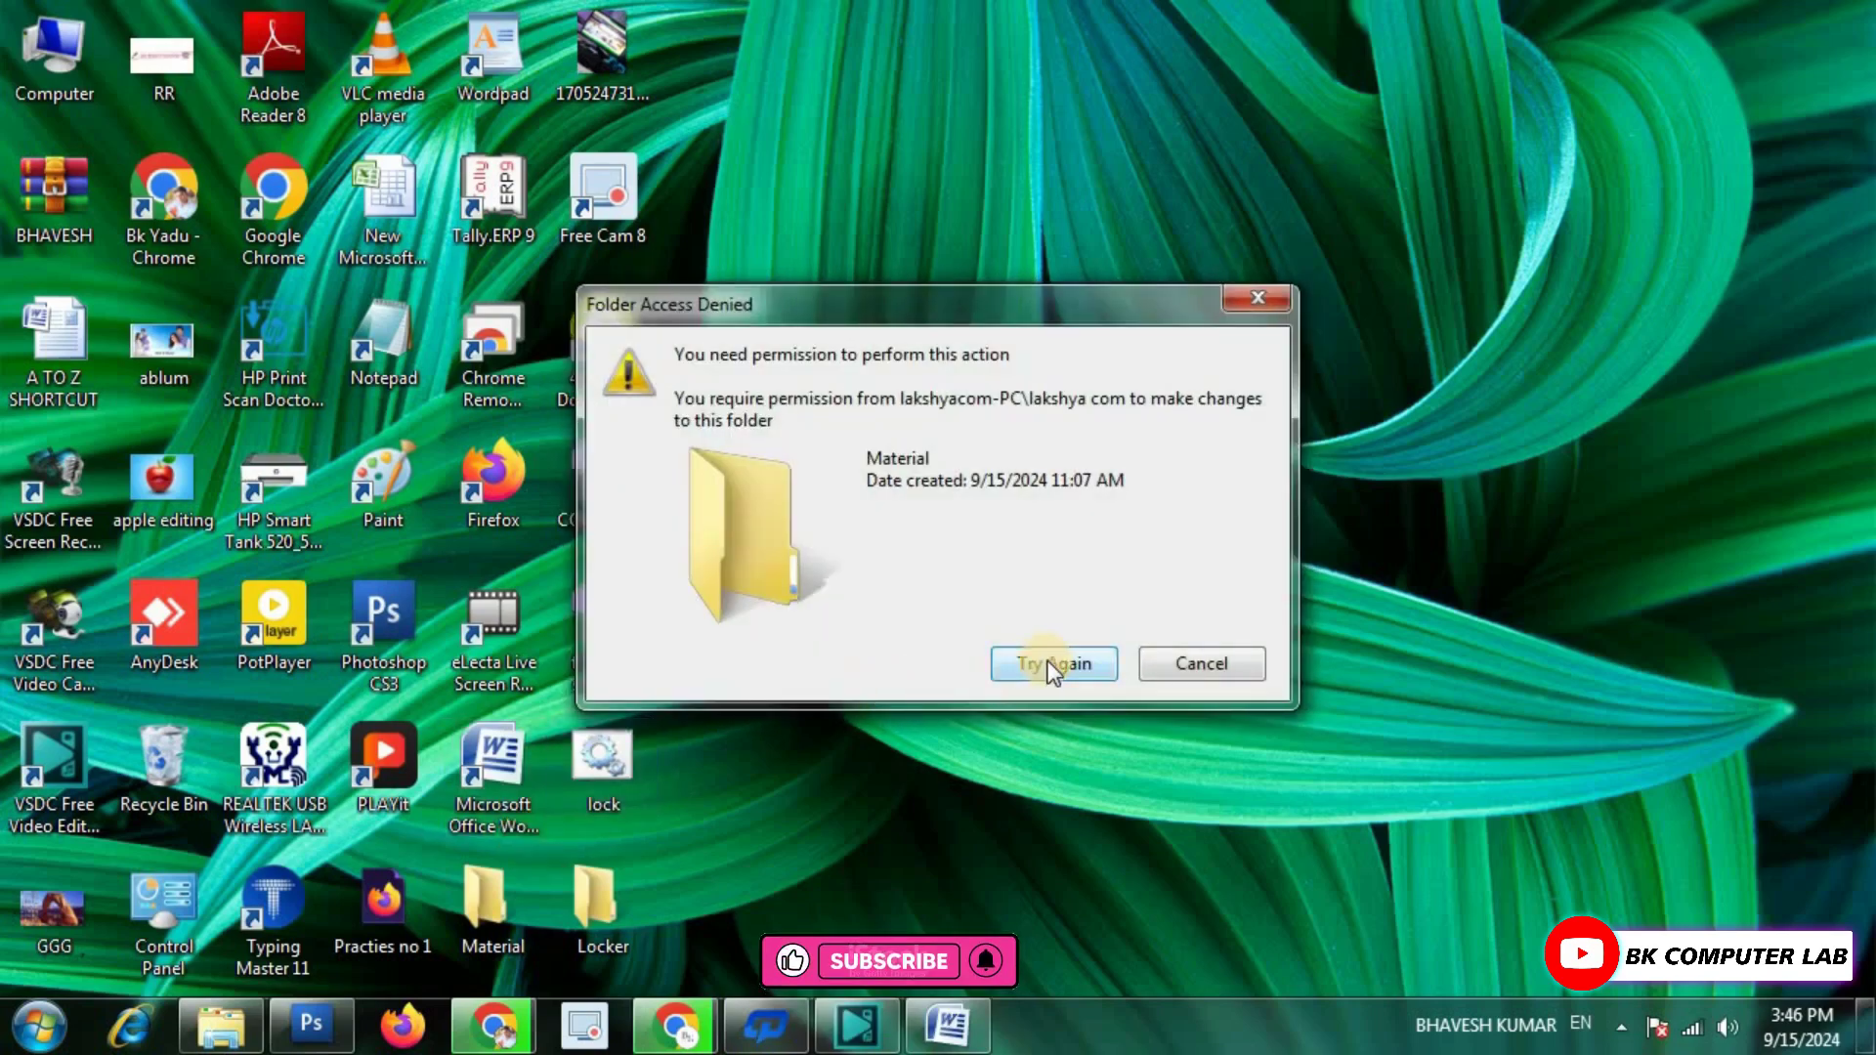
click(1048, 663)
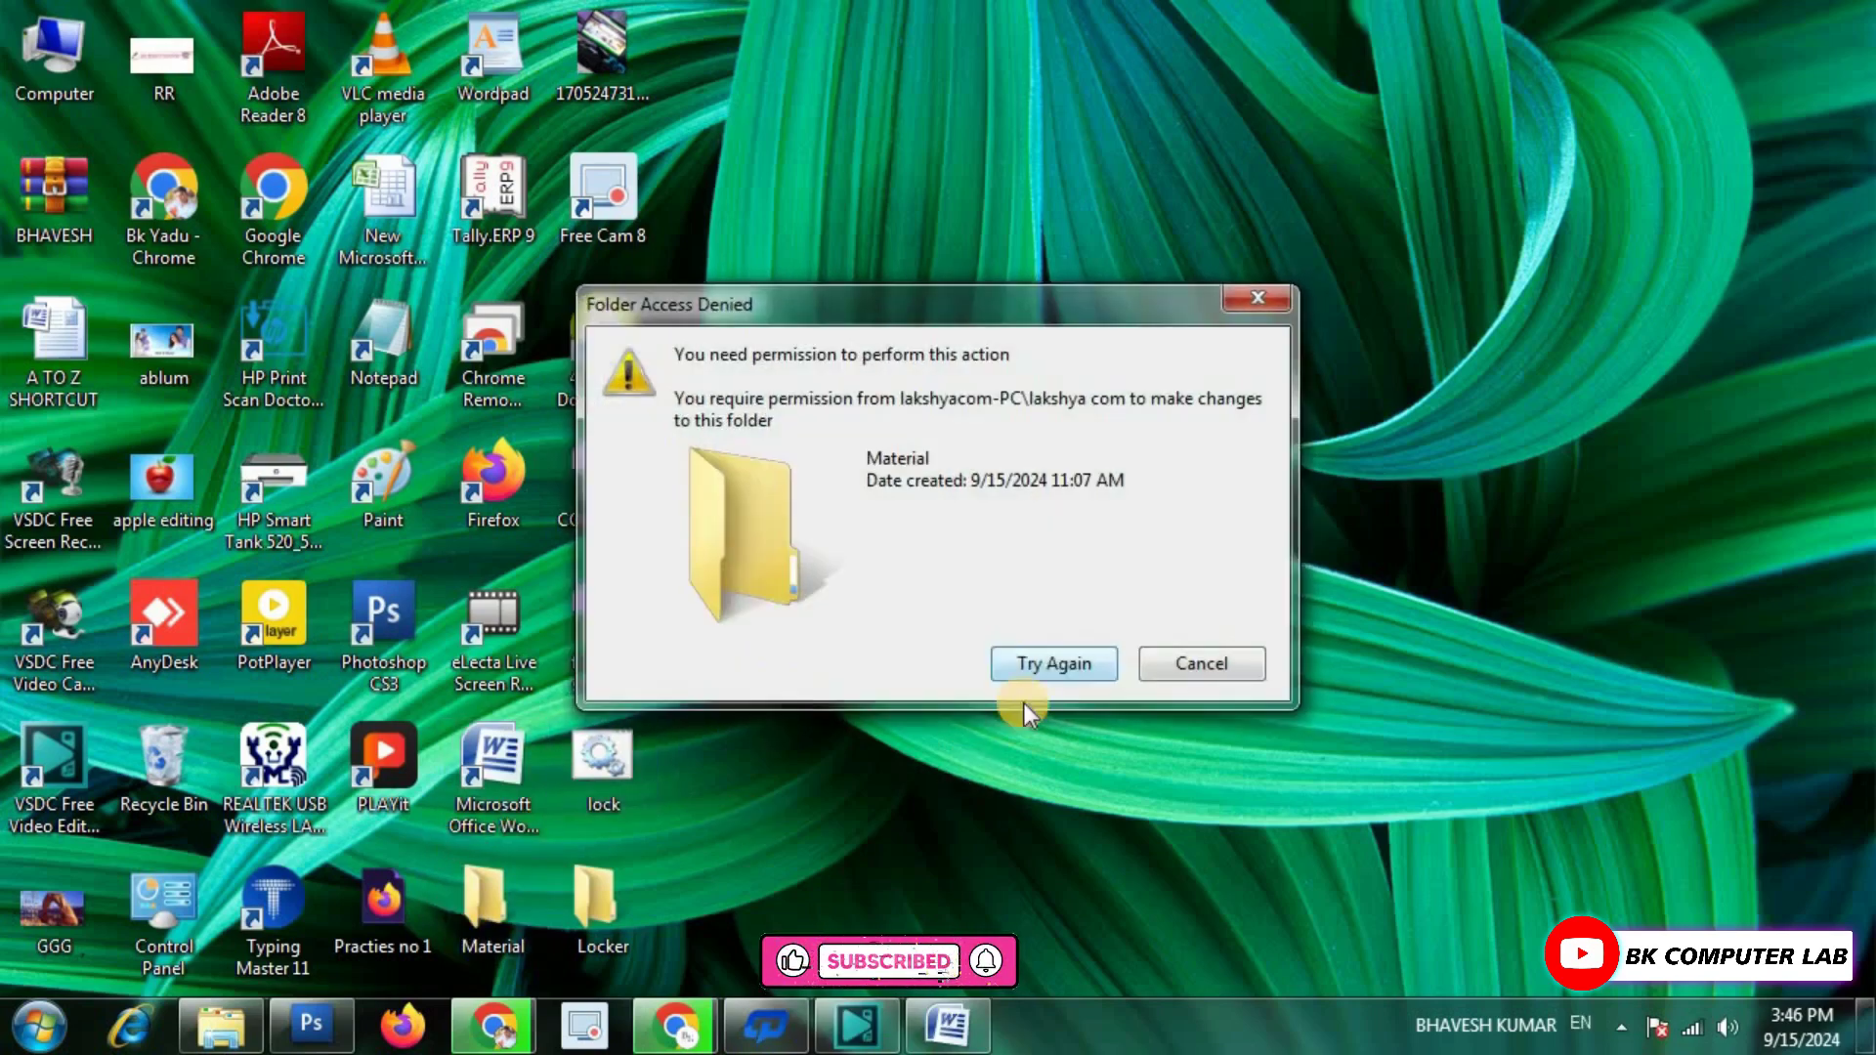
click(1280, 290)
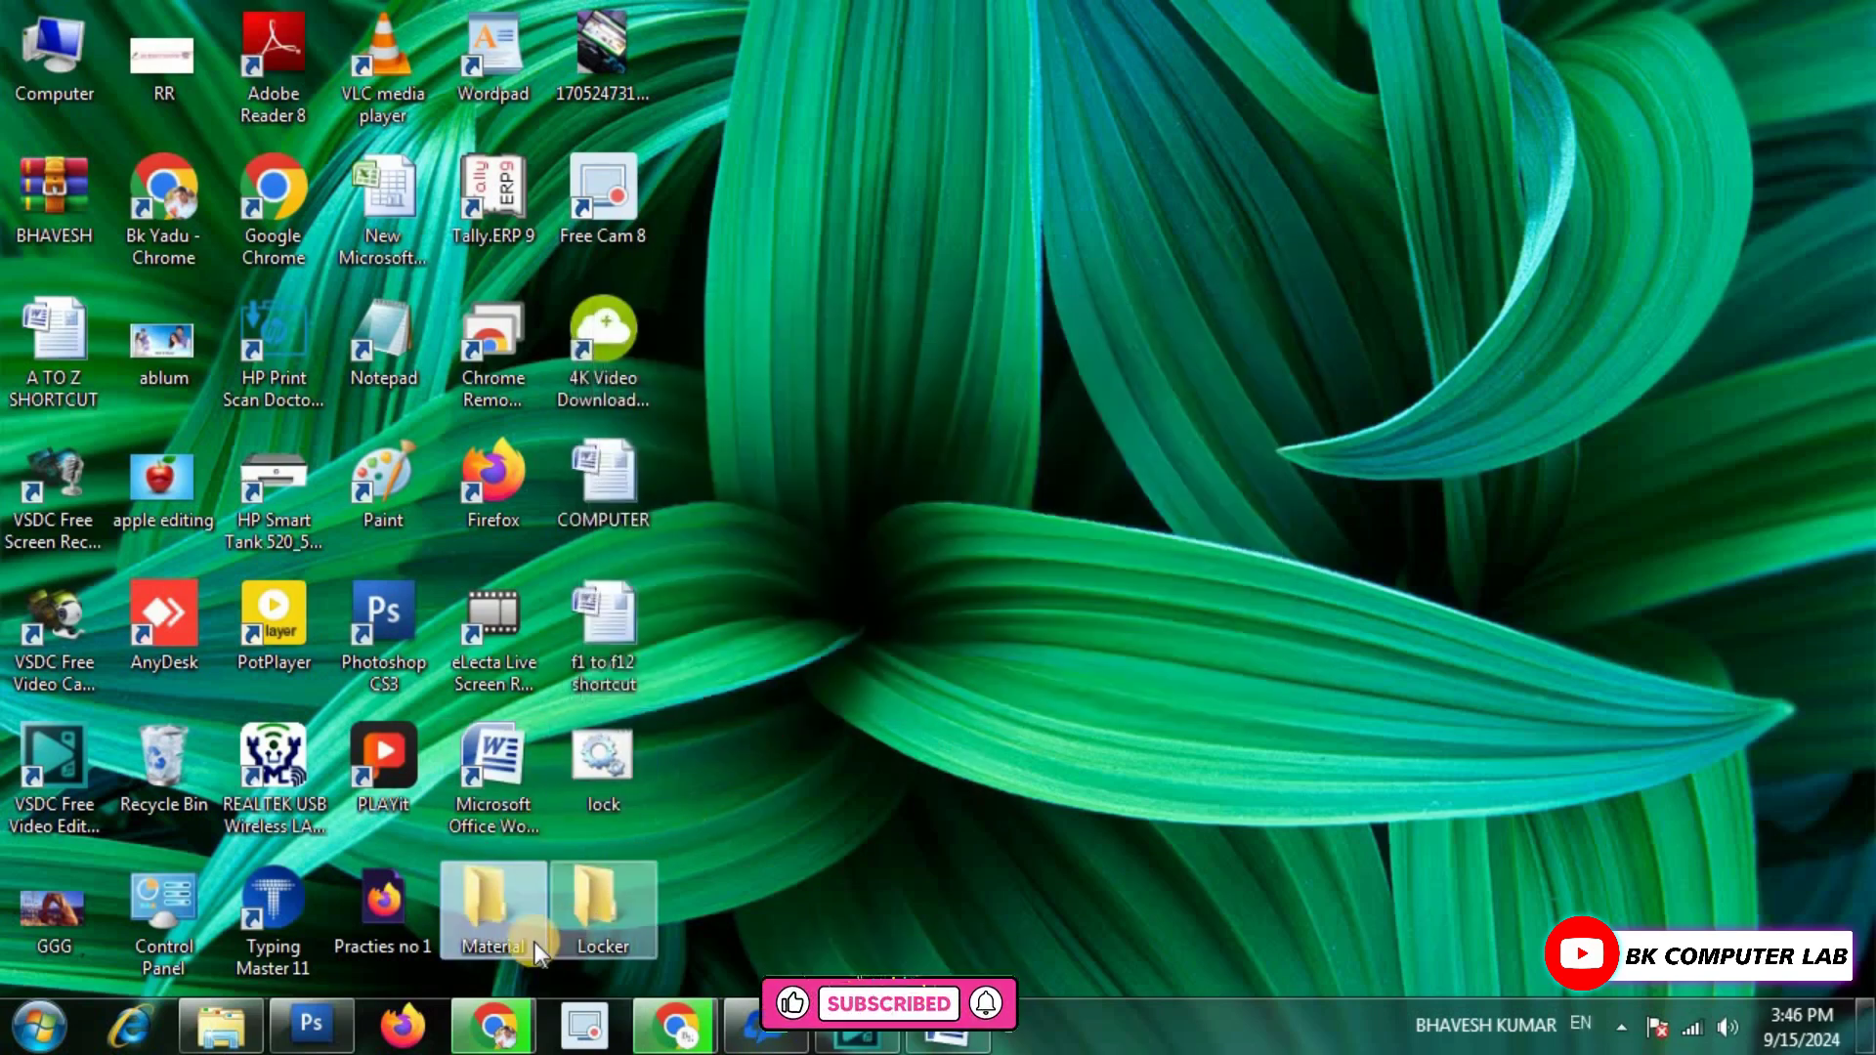
right_click(491, 917)
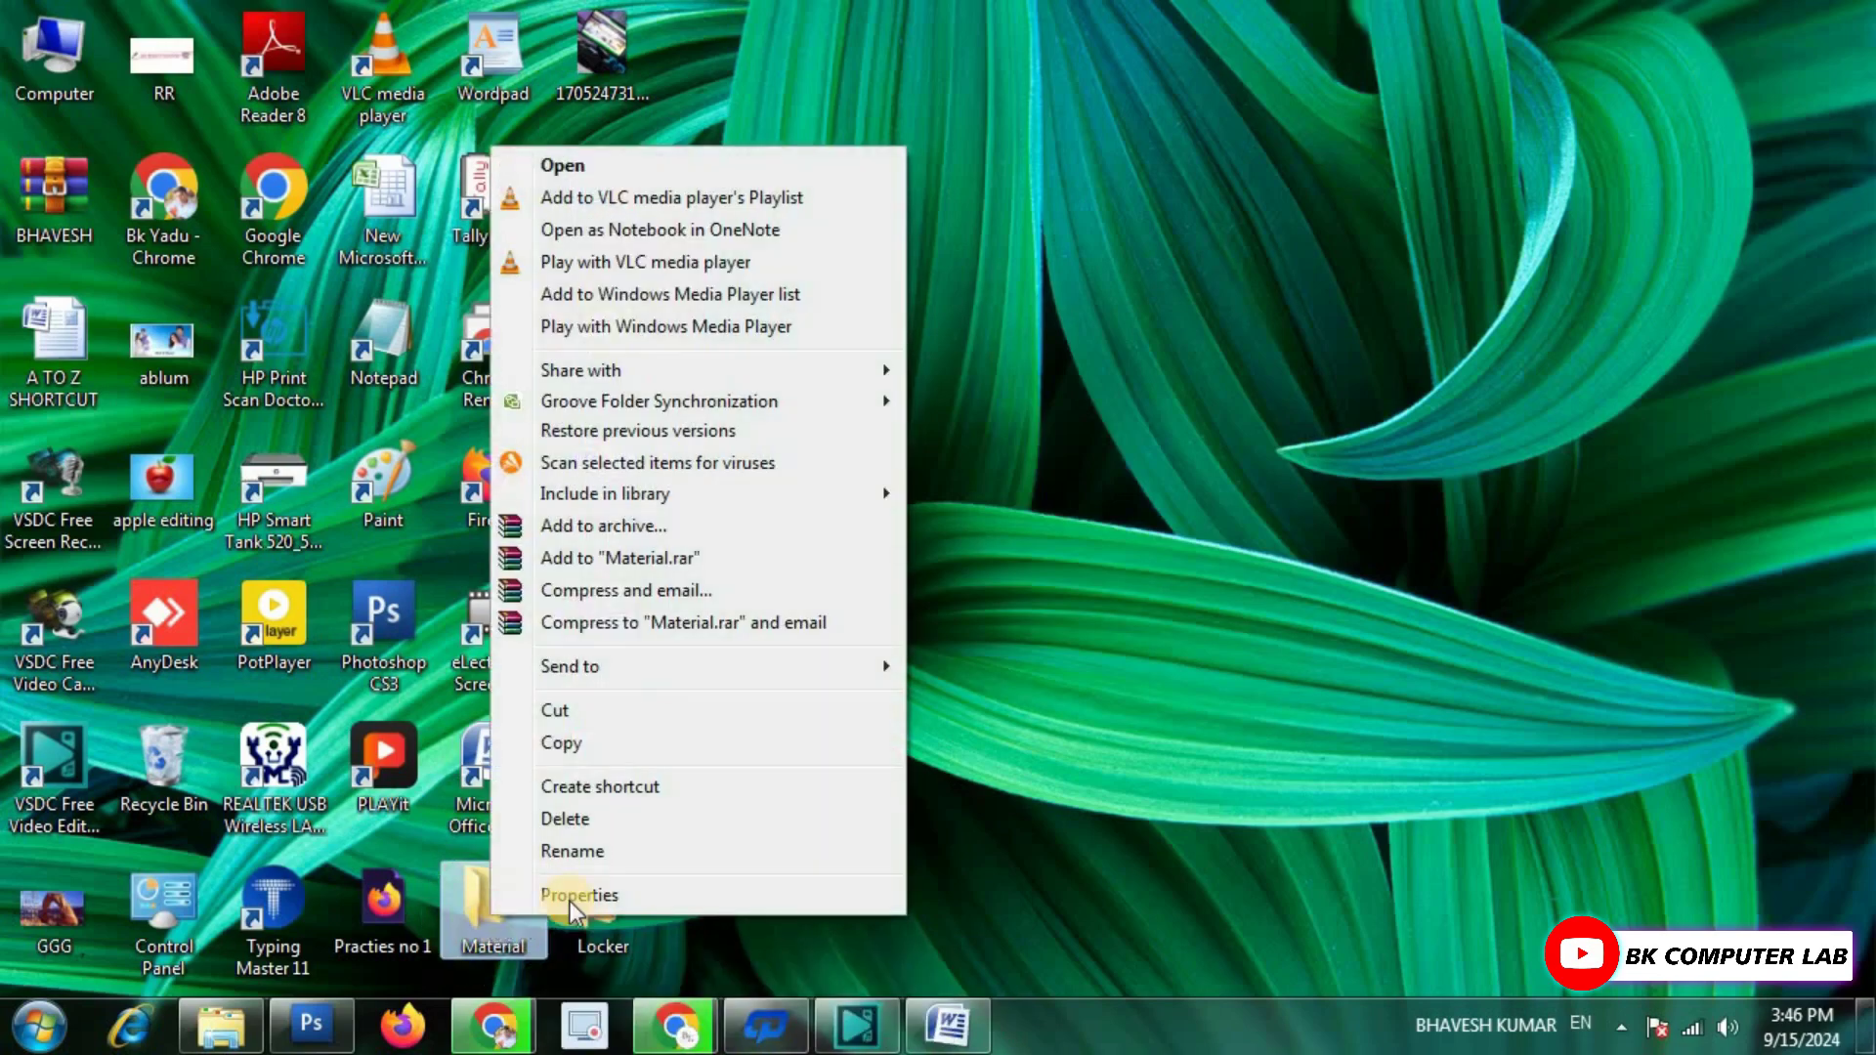
click(612, 852)
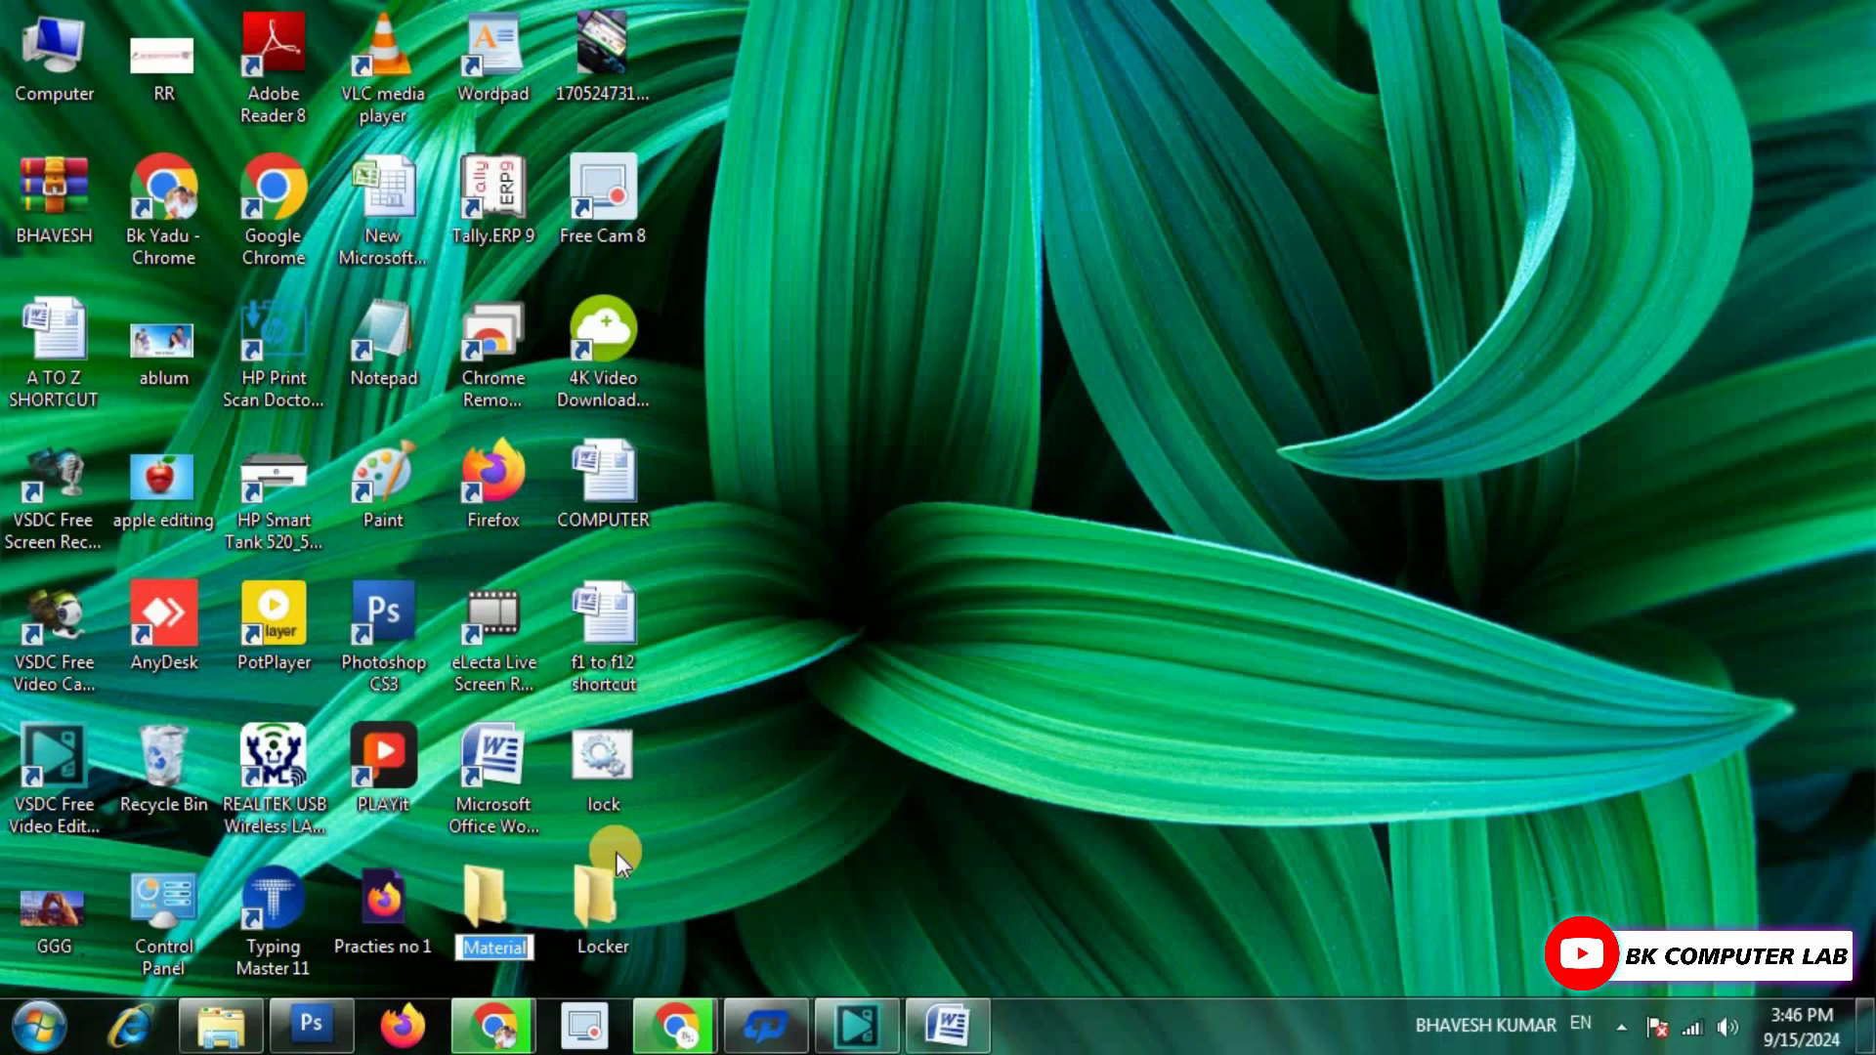
text(rk)
key(Return)
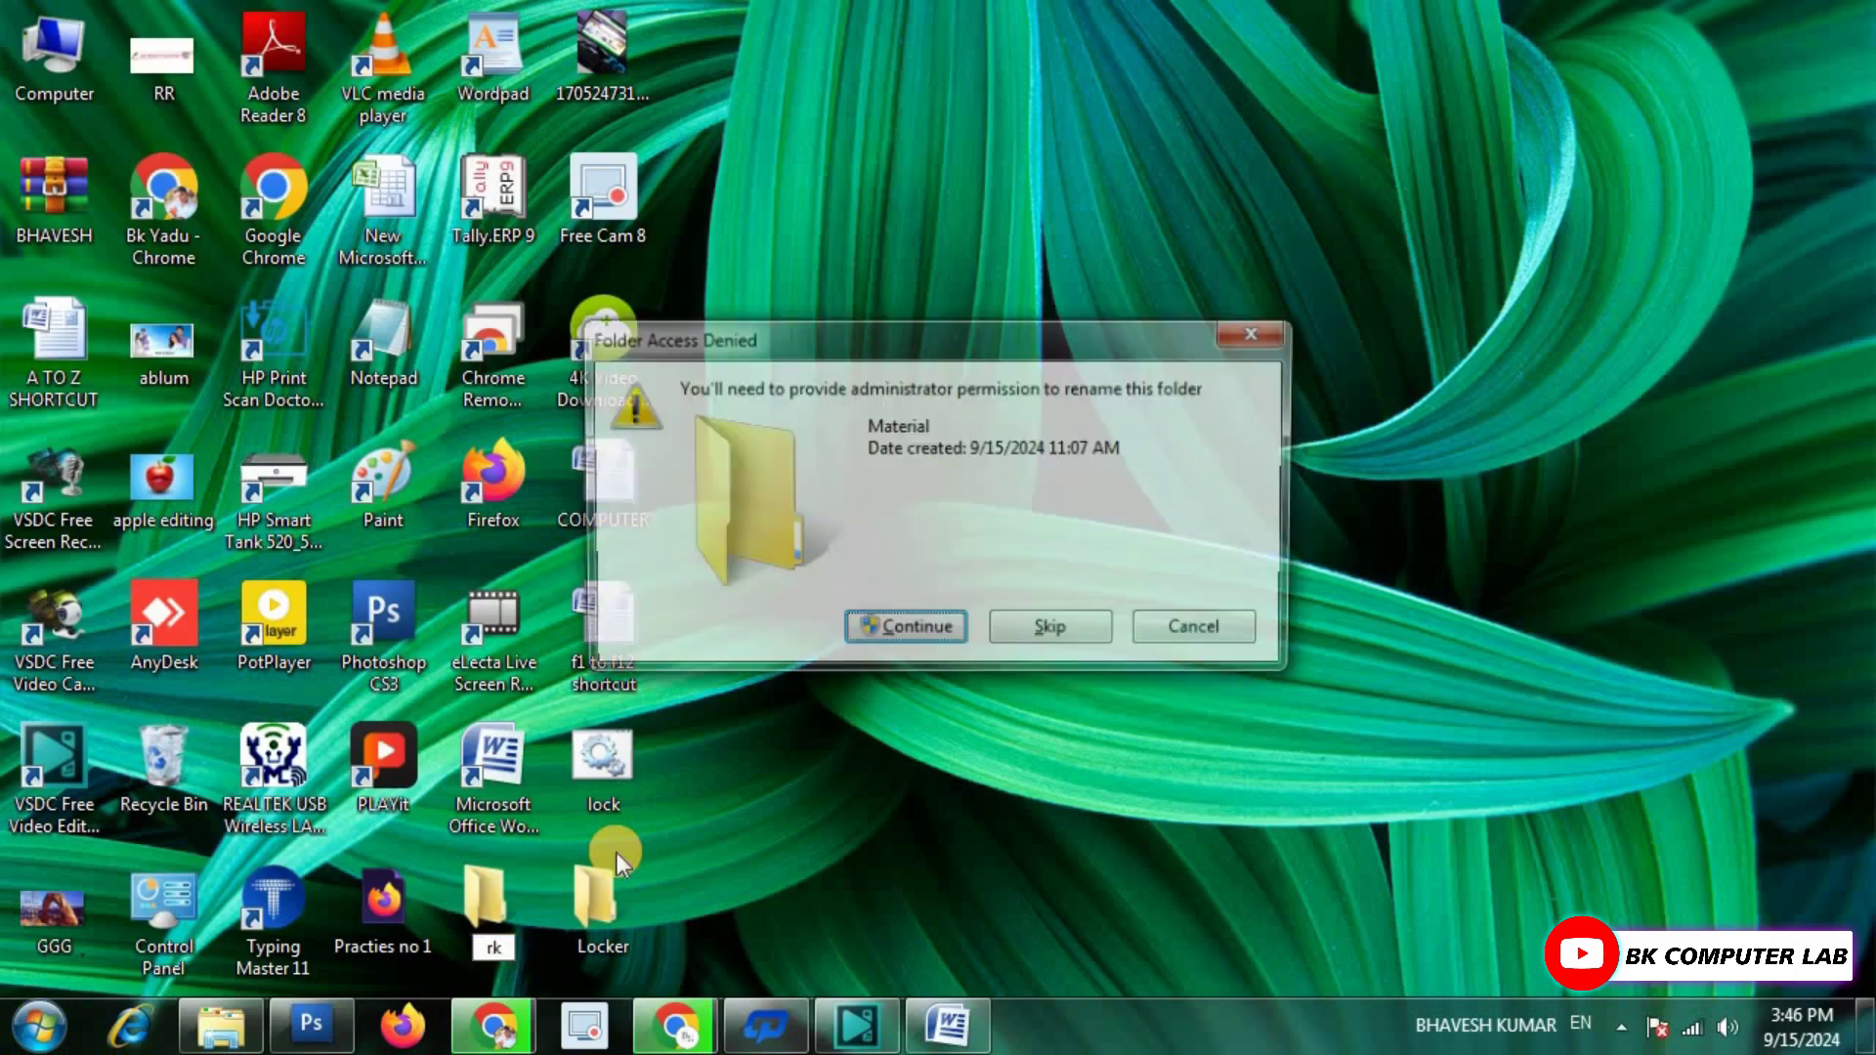
click(894, 635)
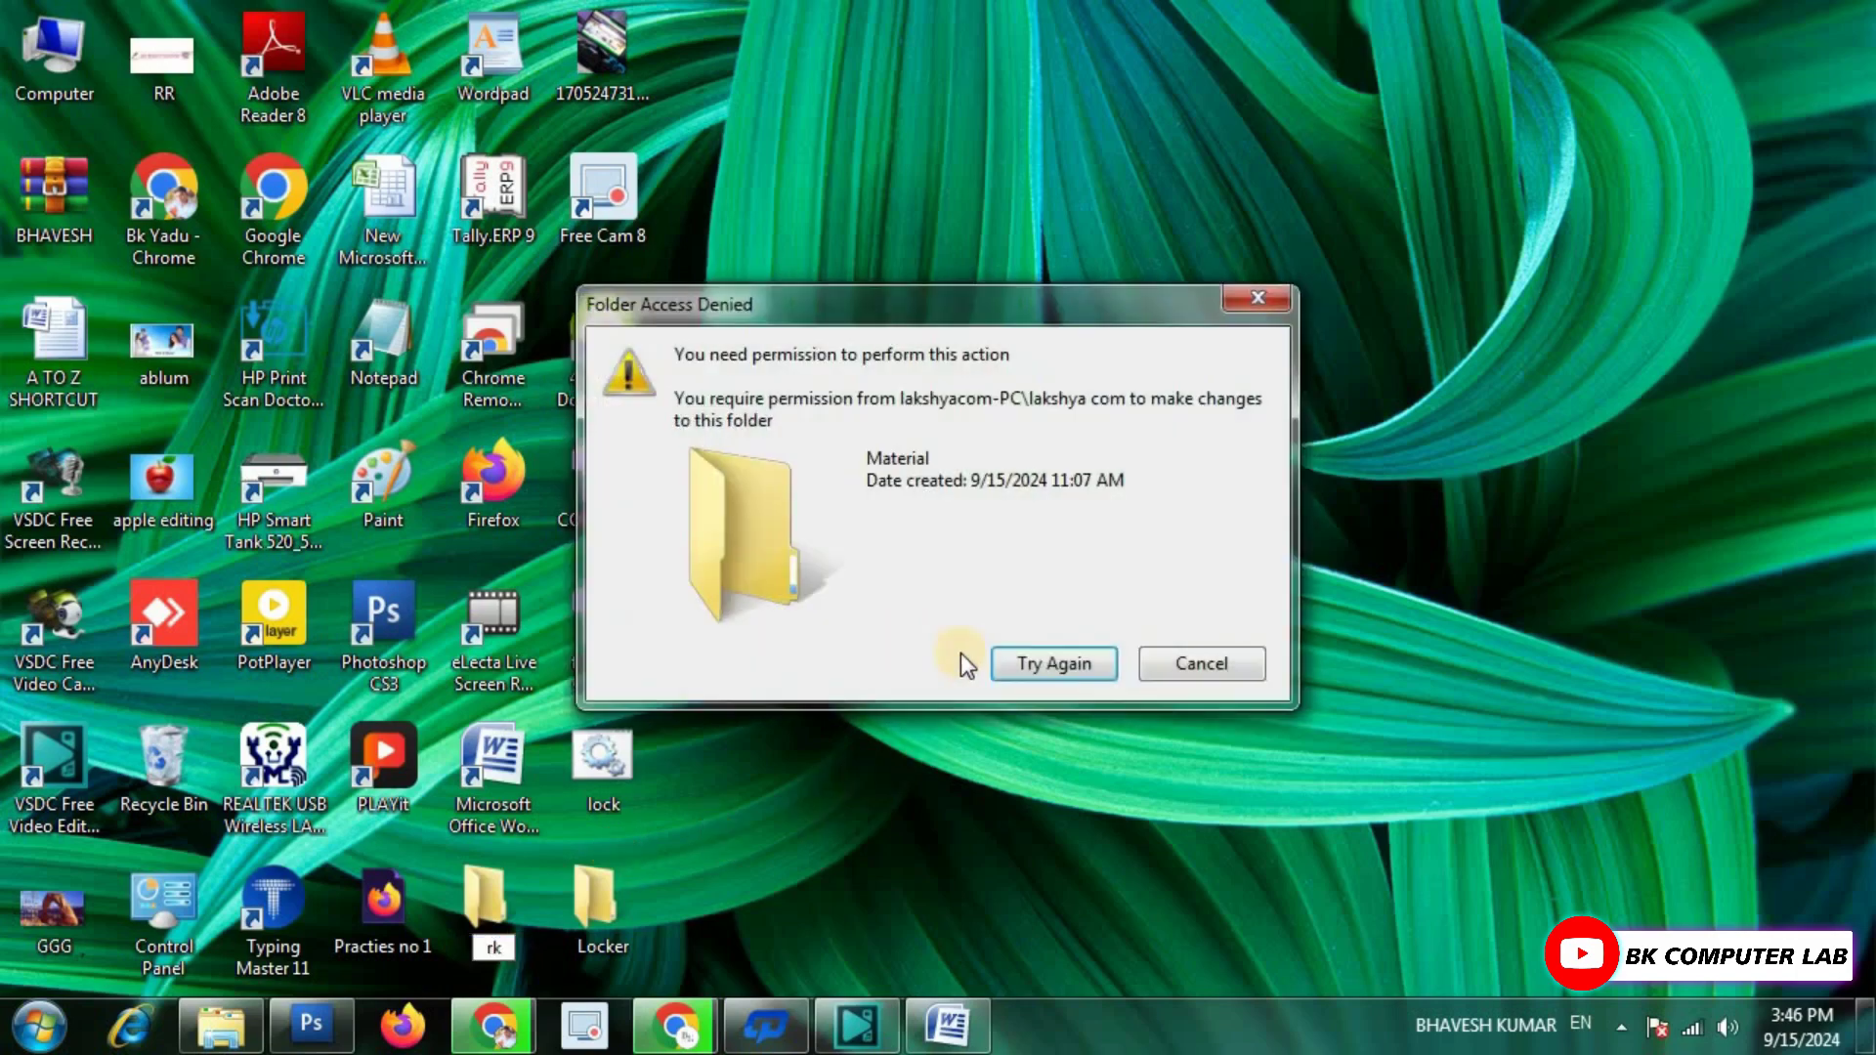
click(1035, 664)
click(1259, 301)
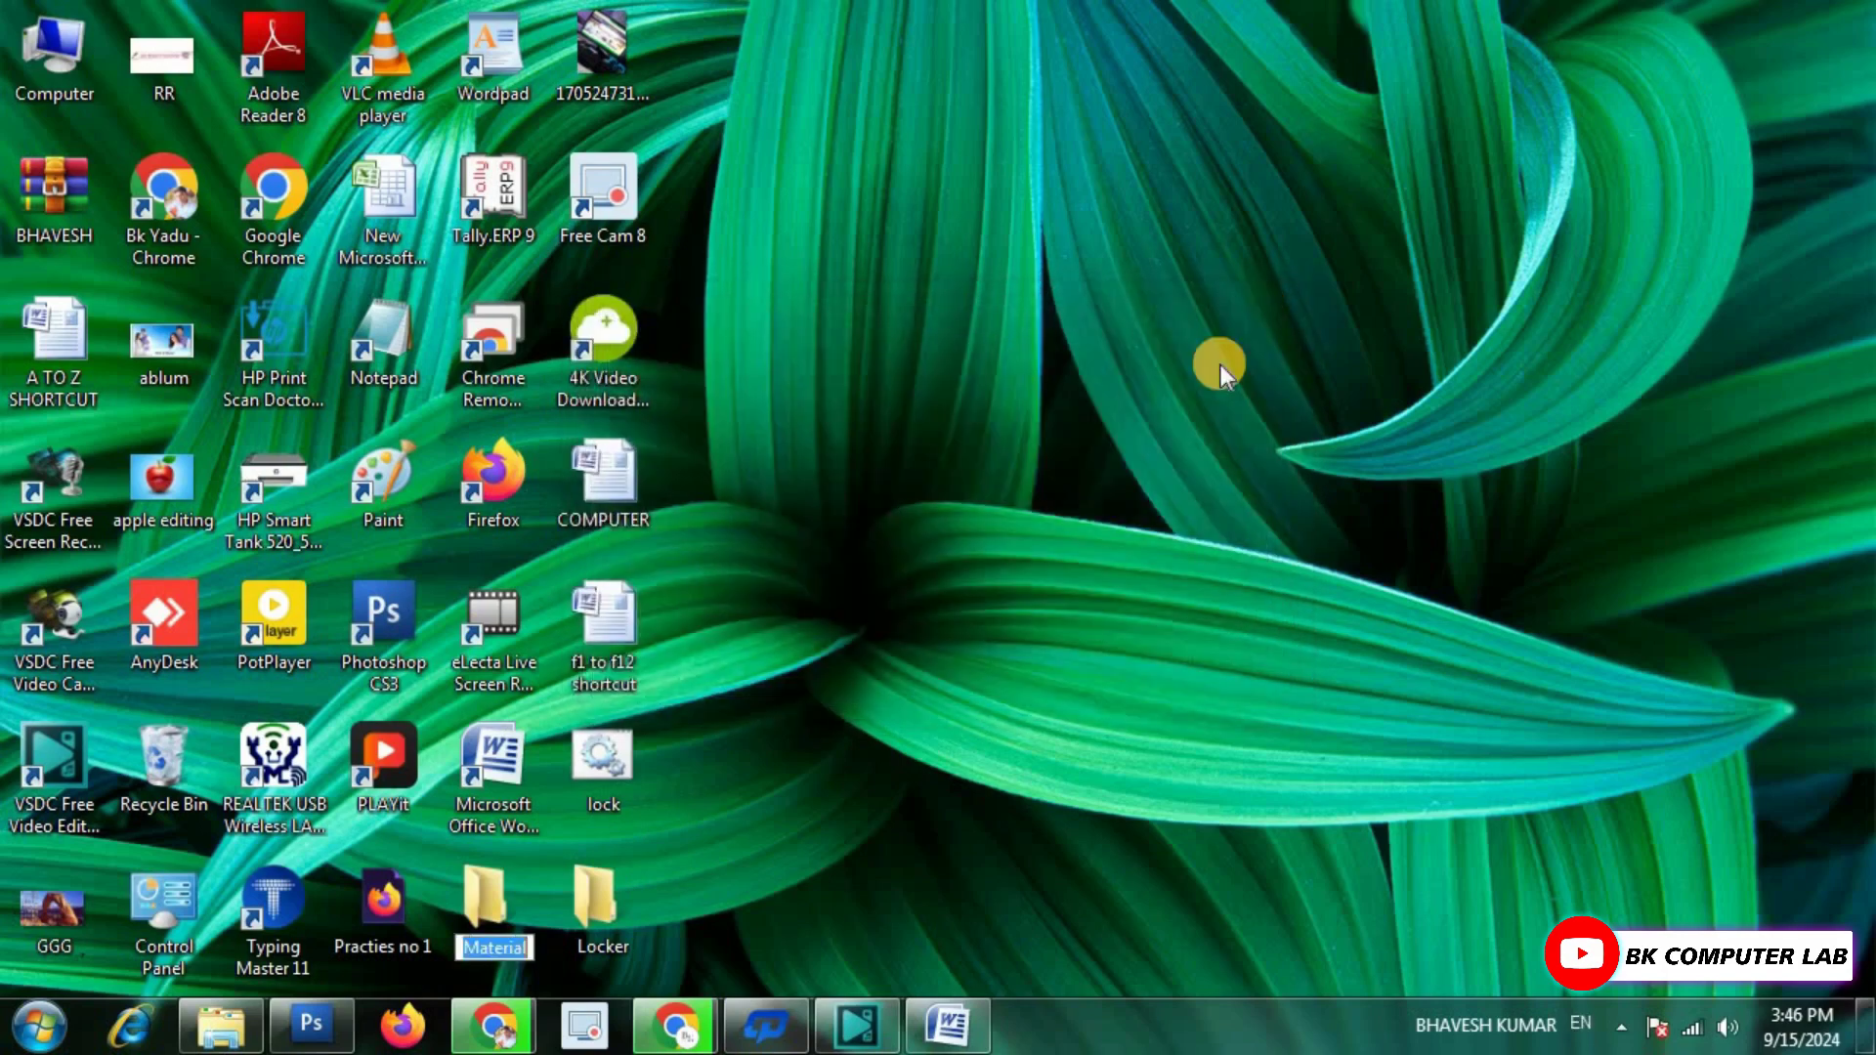
click(731, 872)
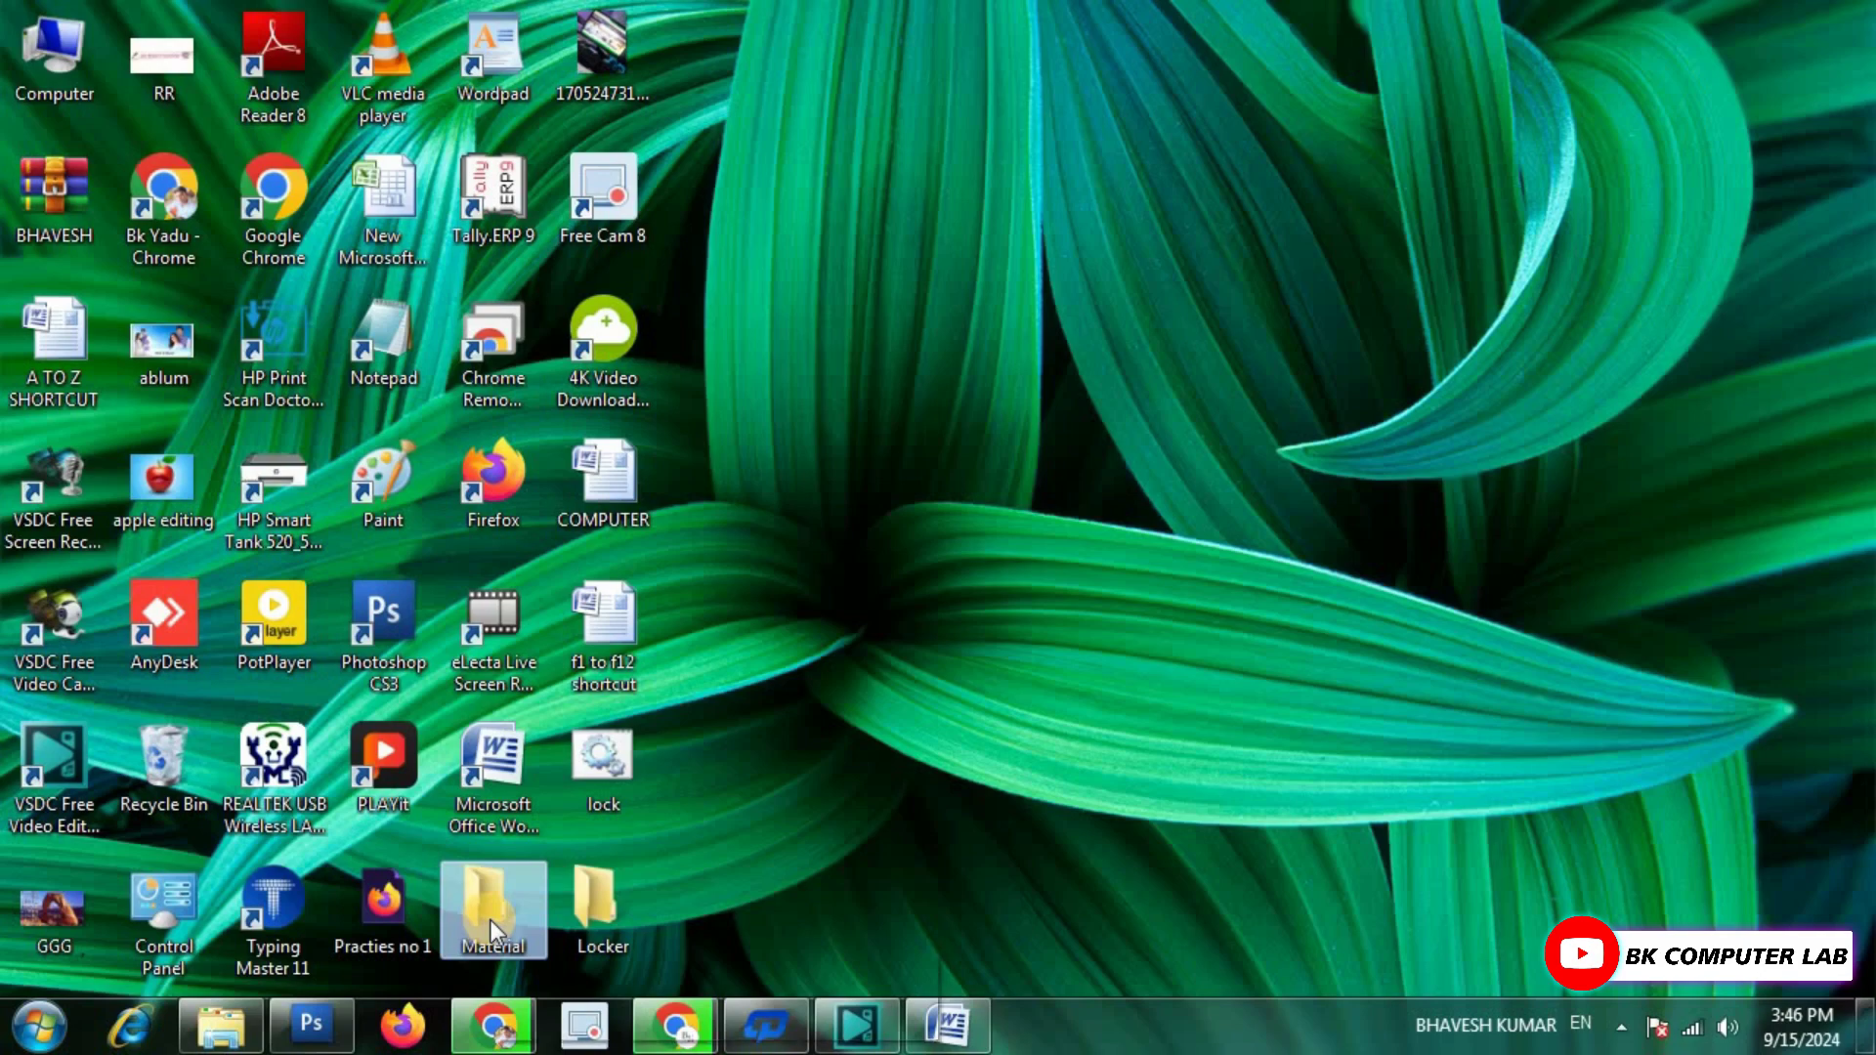